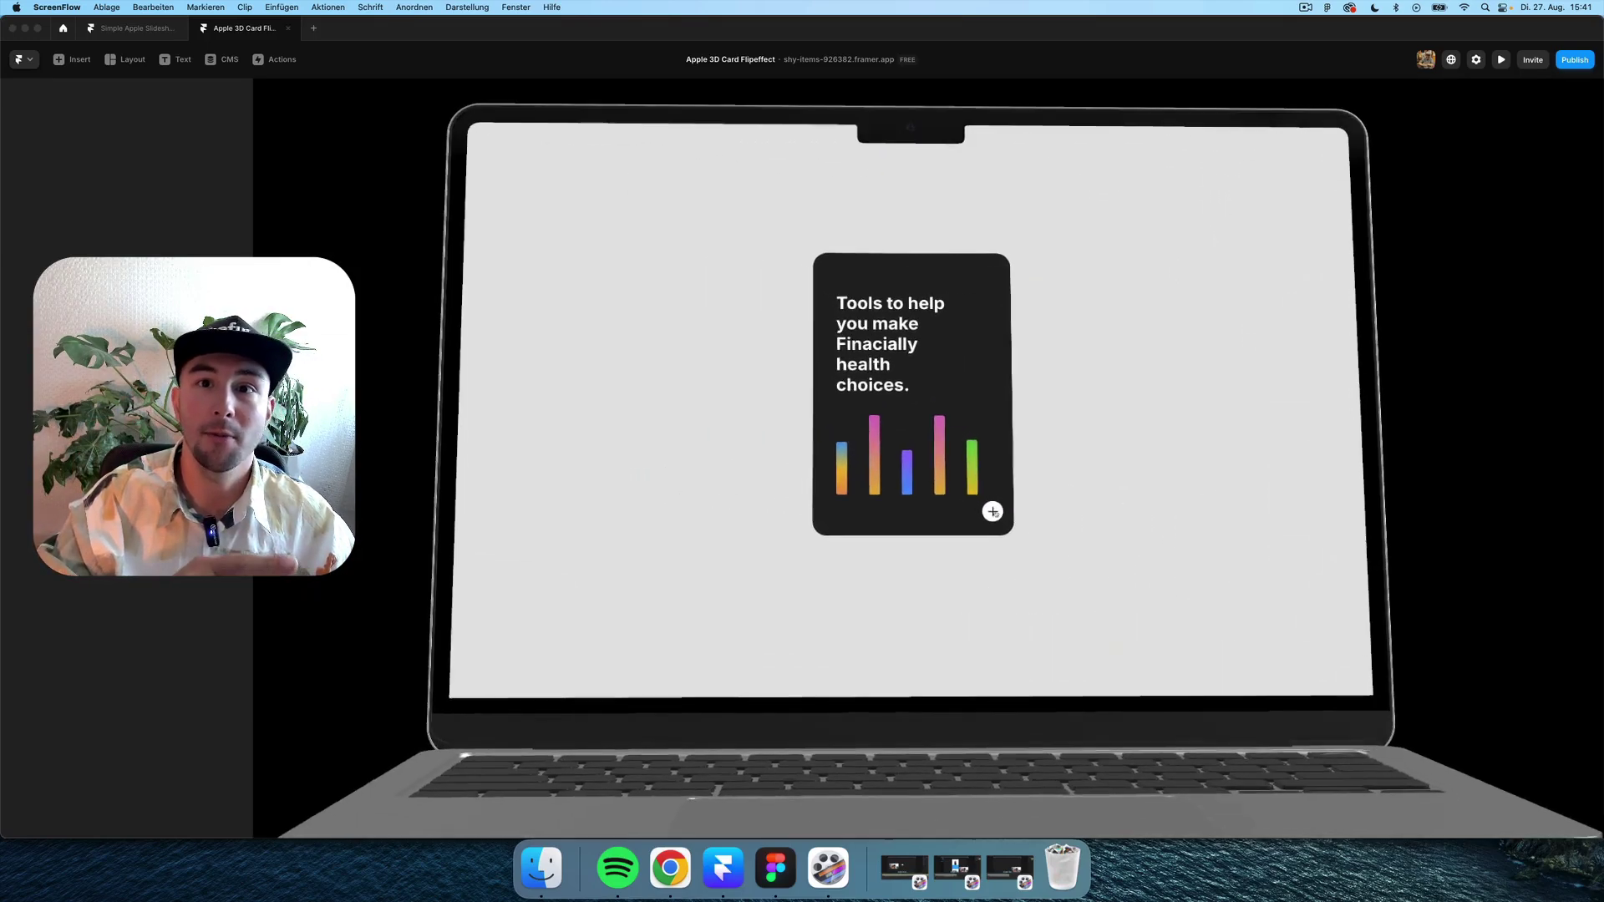
Preview the finished card's flip effect by toggling the card over and back.
click(1036, 588)
click(1065, 618)
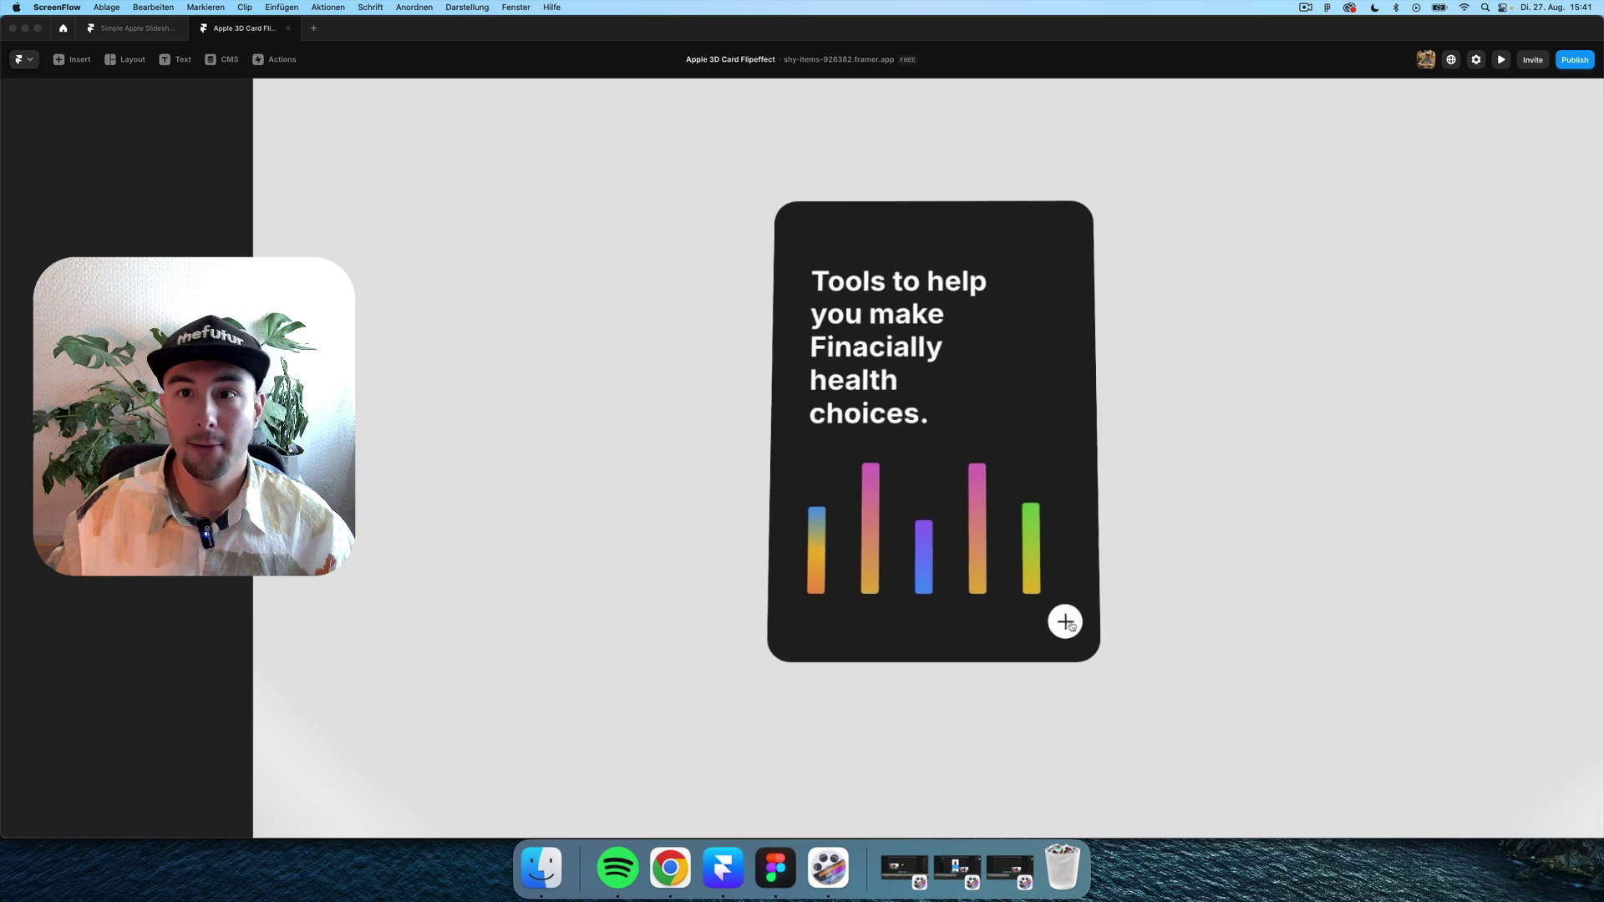
click(1066, 622)
click(1066, 622)
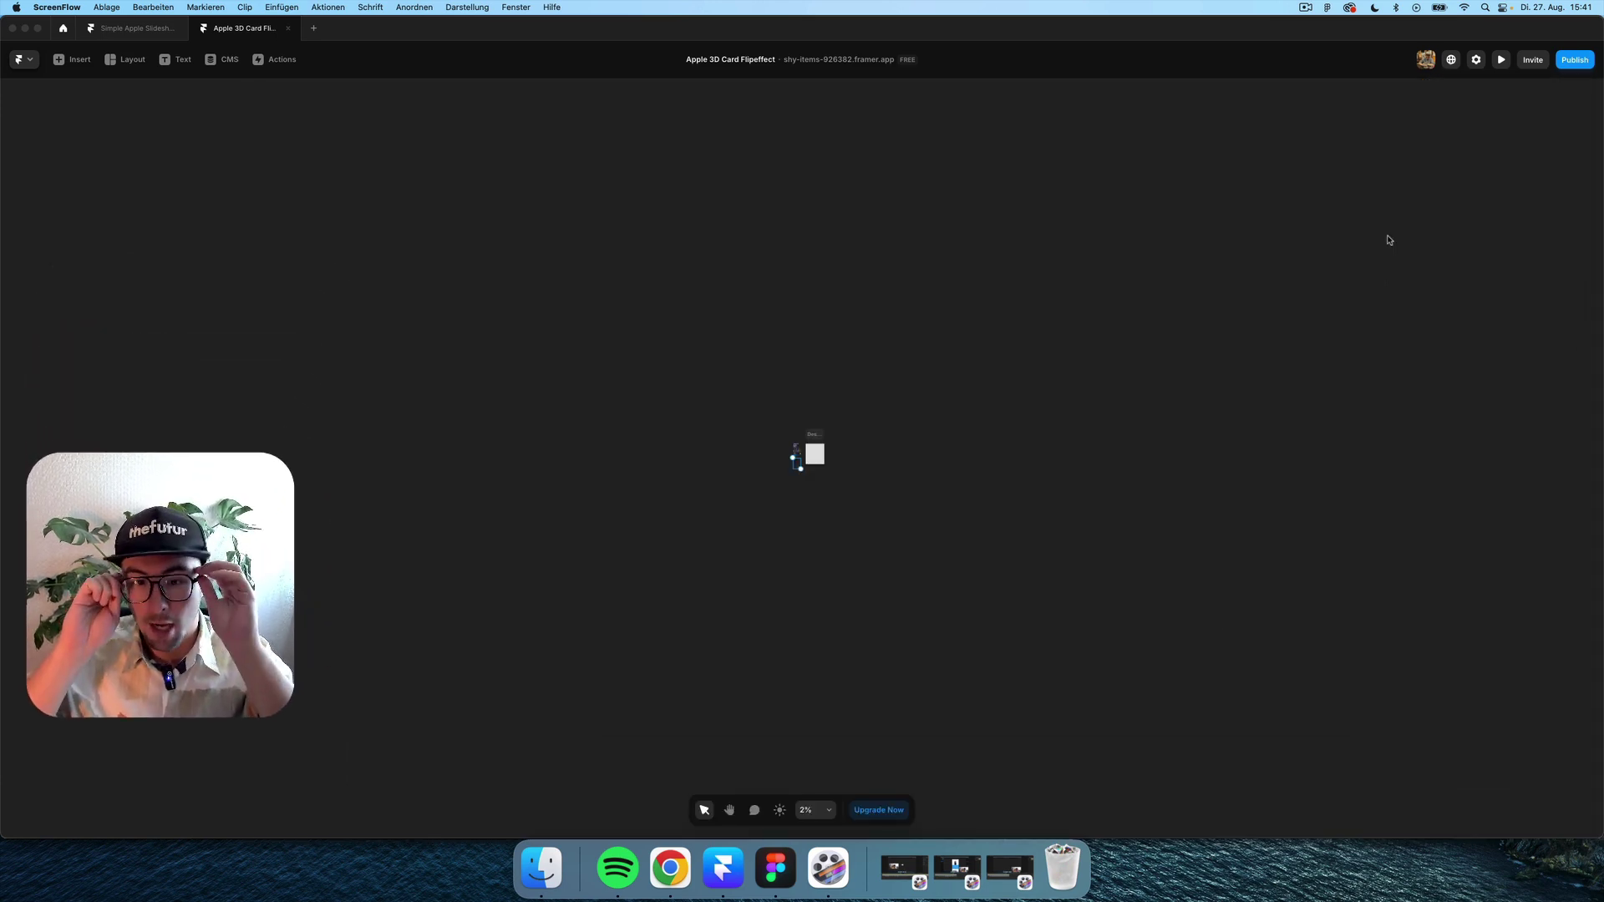
Wrap the heading text, the bar diagram and the white plus button together in a new frame.
click(1086, 459)
key(super+plus)
key(super+plus)
key(super+plus)
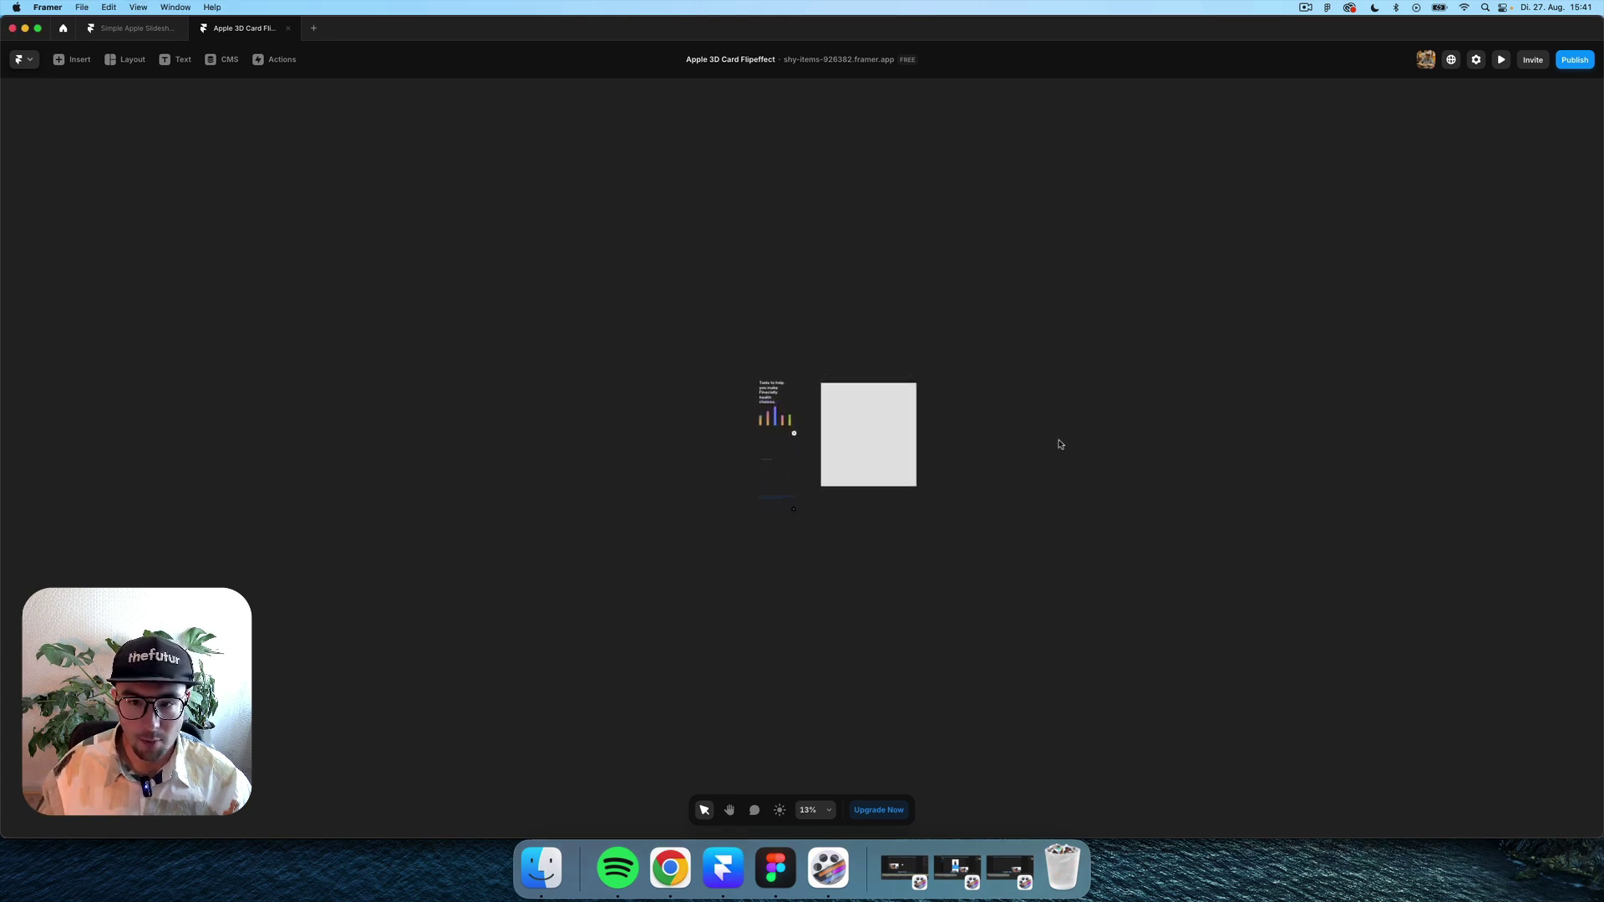
key(super+plus)
key(super+plus)
scroll(885, 423, up, 3)
scroll(884, 423, left, 3)
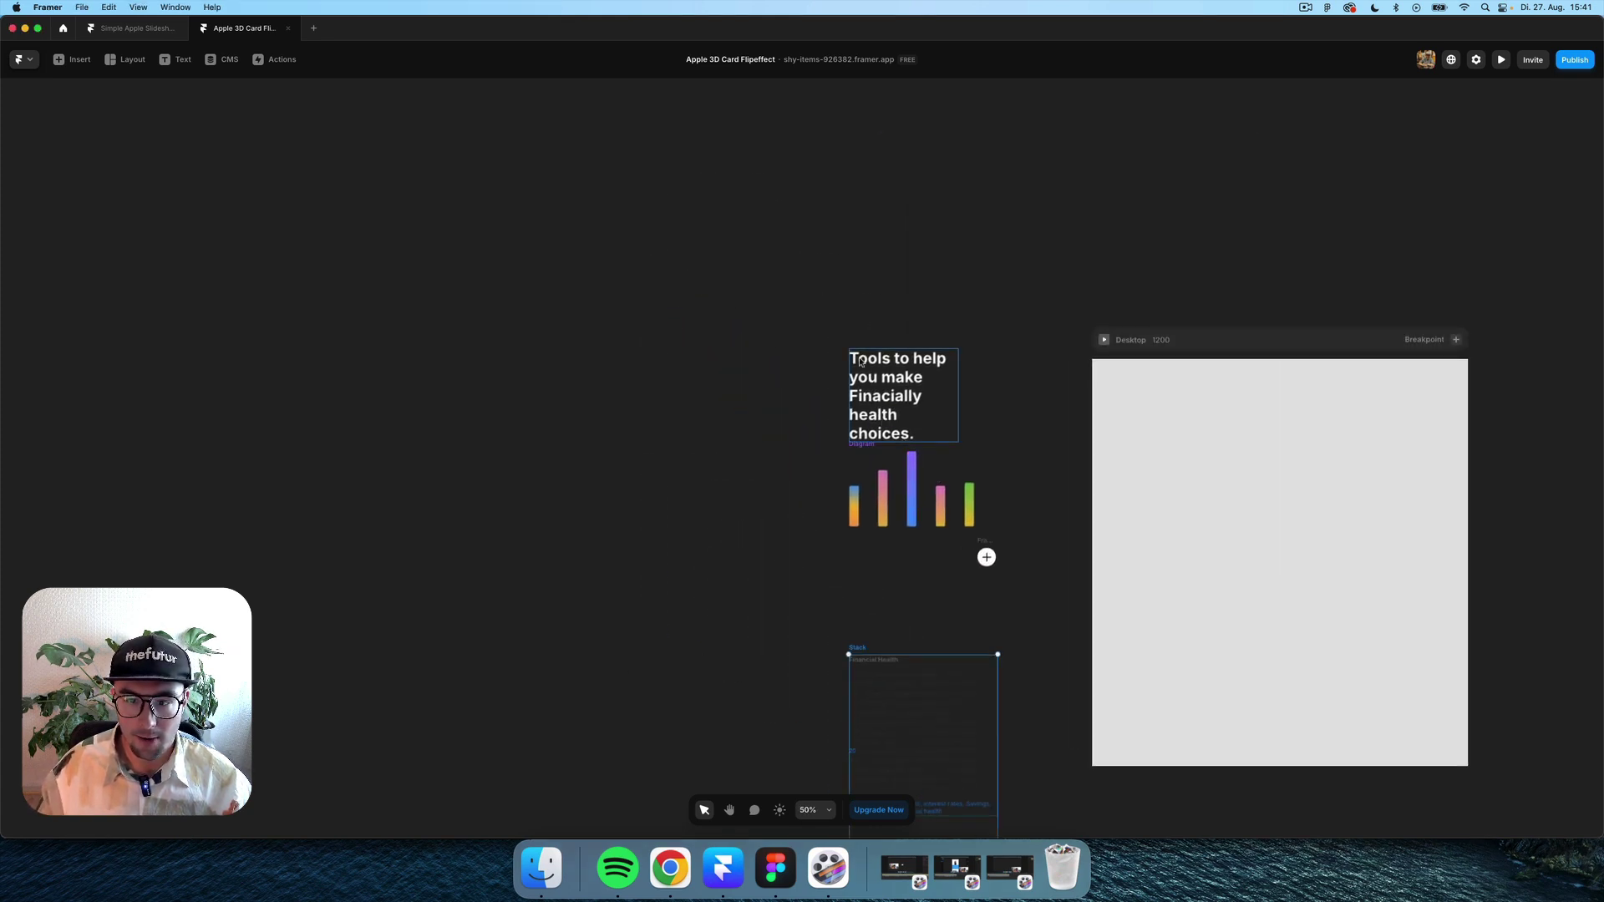
key(super+plus)
scroll(863, 349, right, 3)
scroll(955, 599, down, 3)
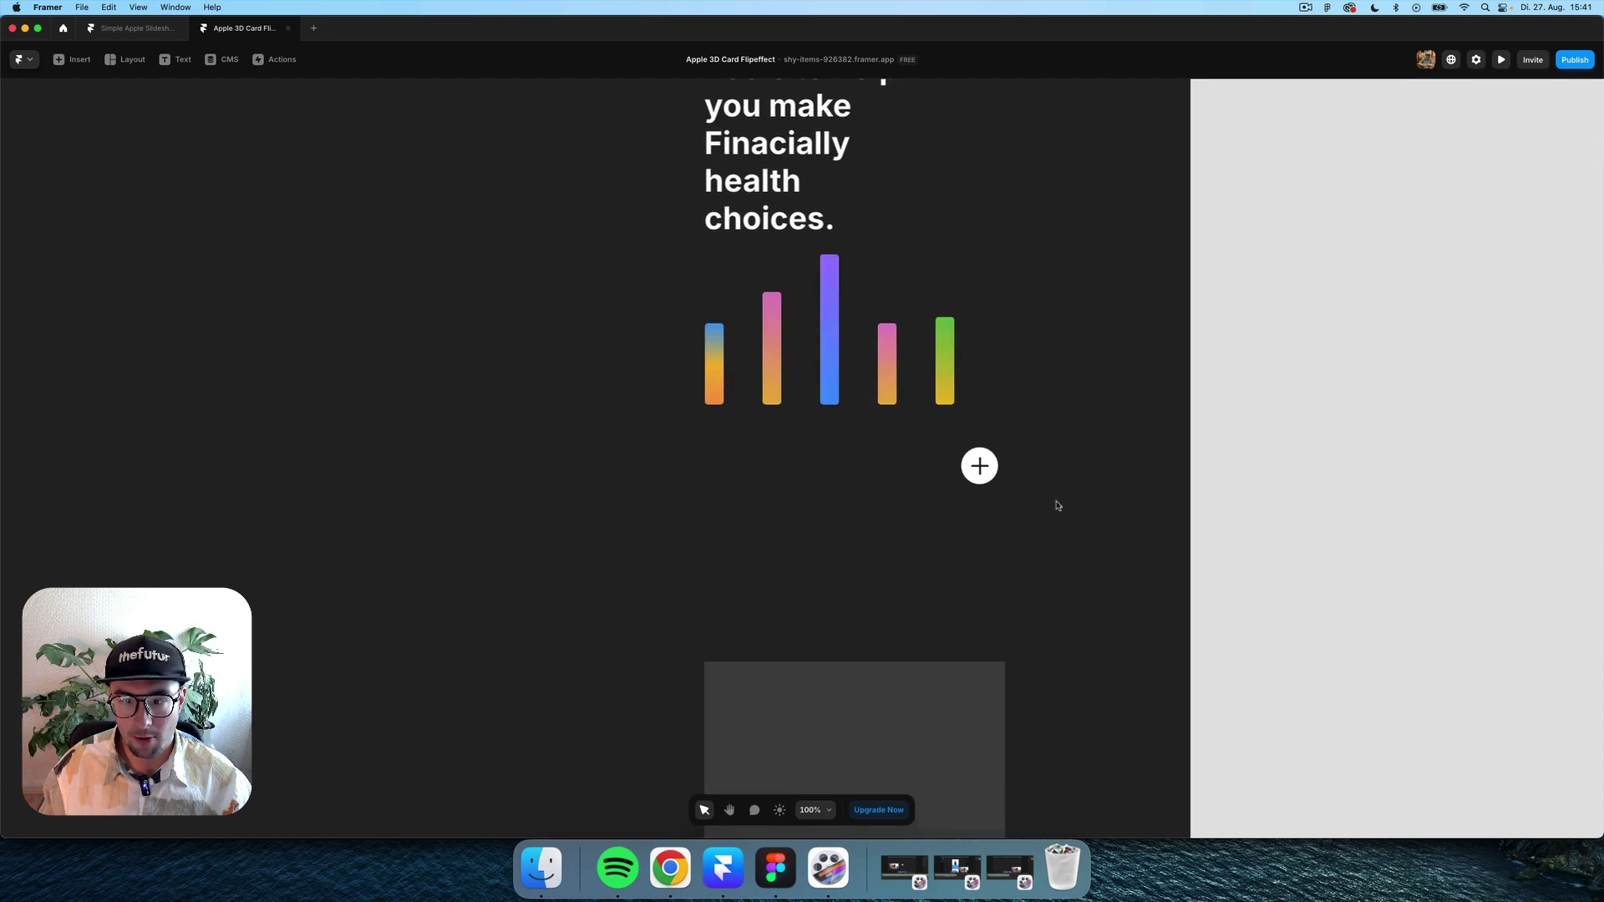
scroll(1069, 560, up, 2)
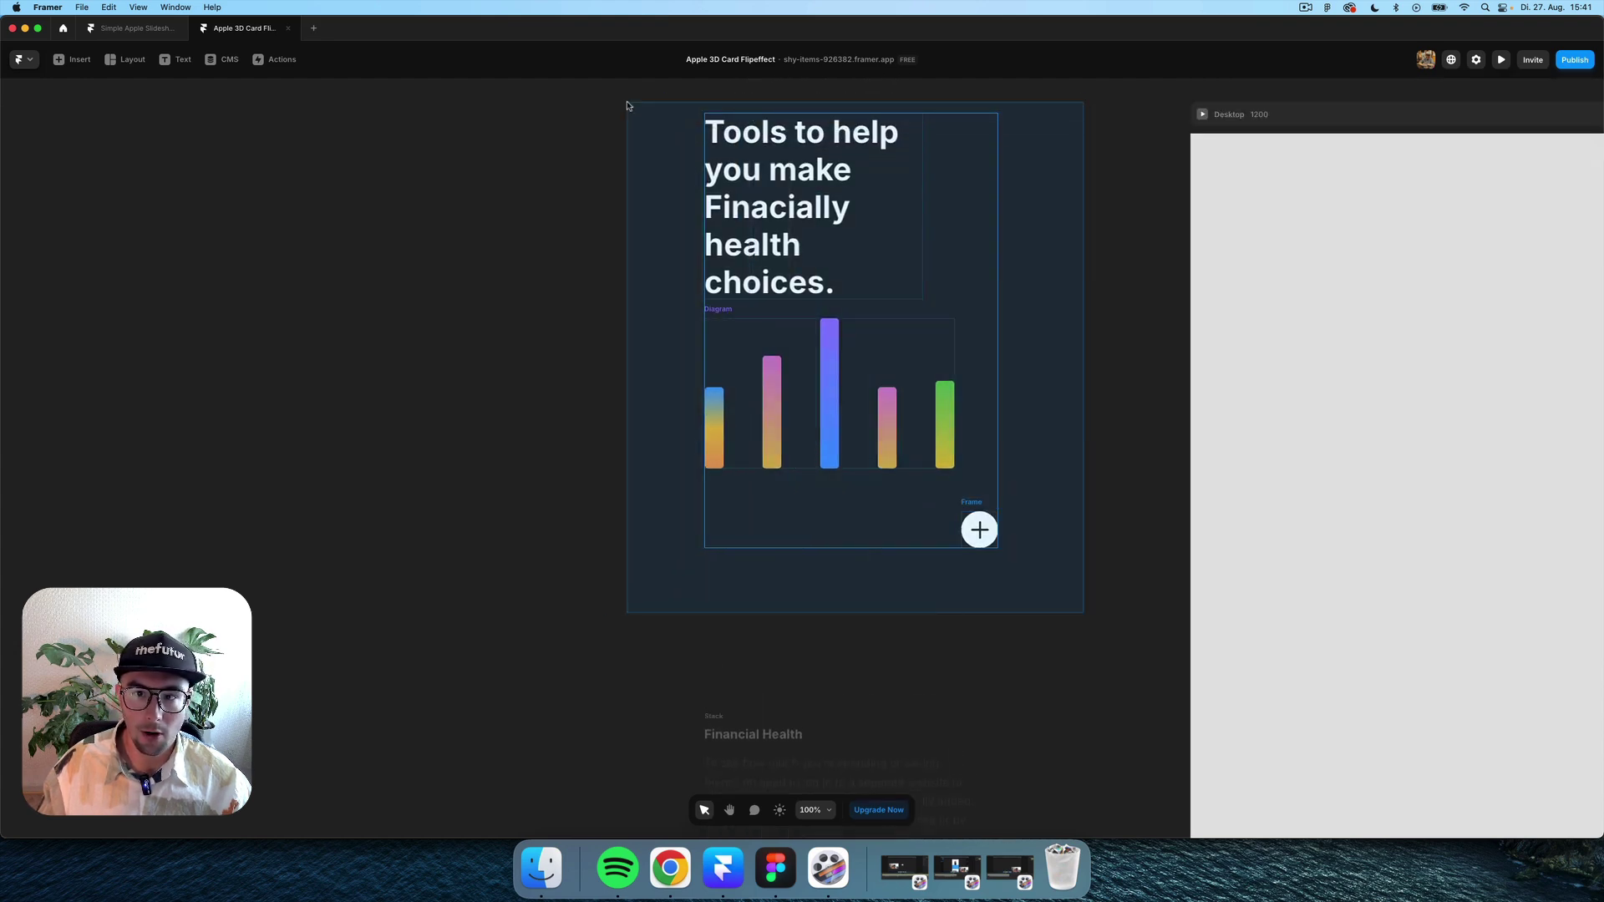
drag(628, 102, 627, 102)
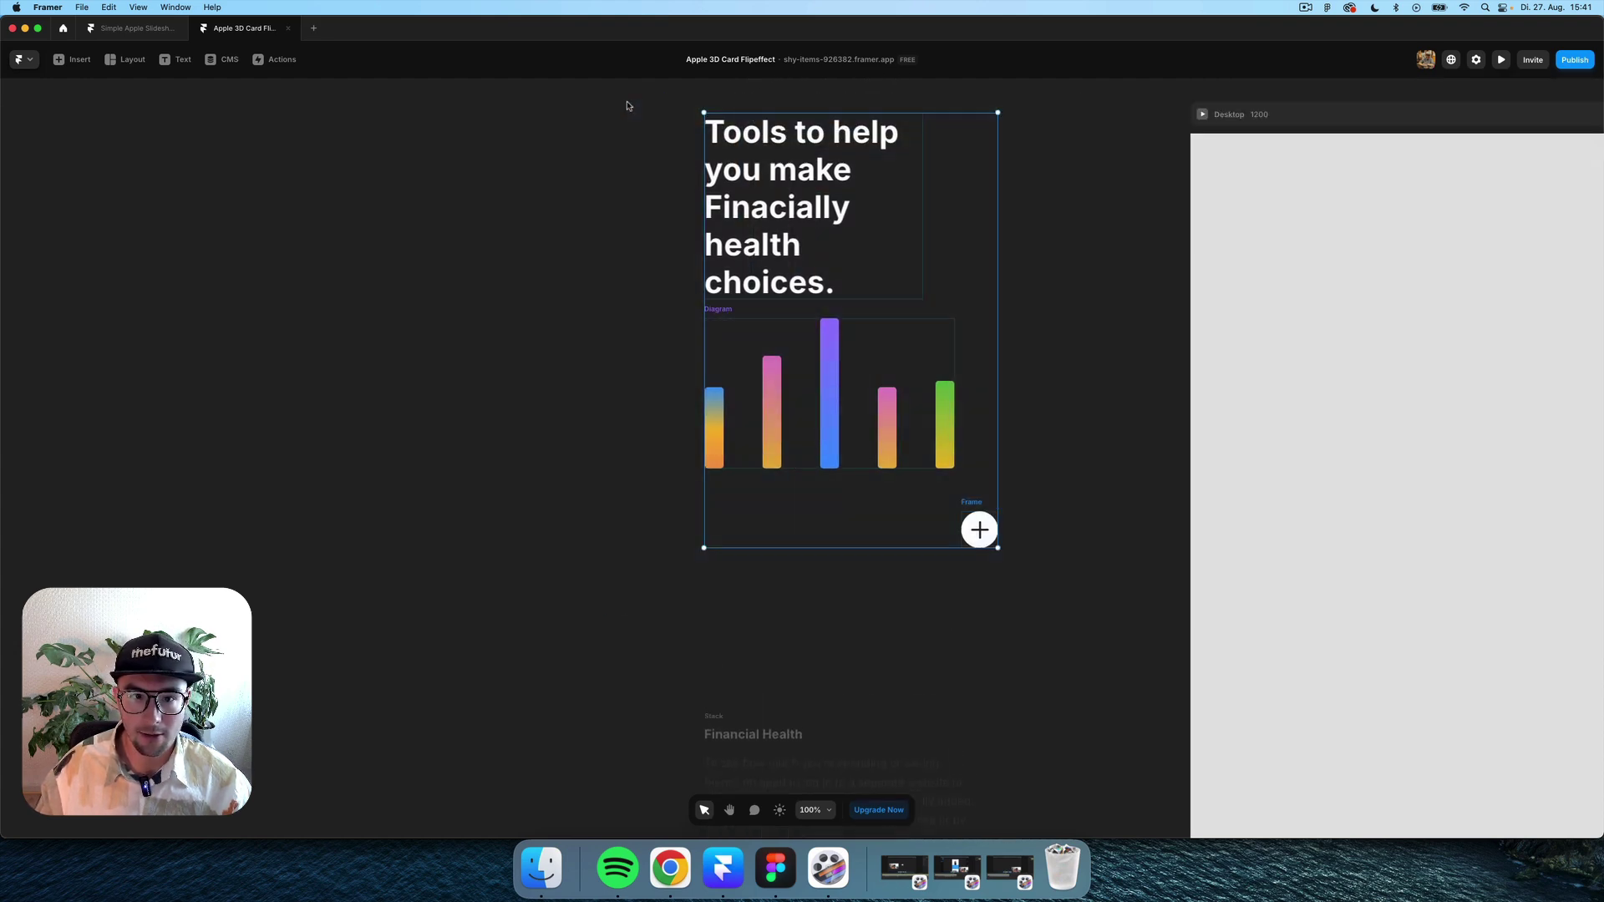
key(super+Return)
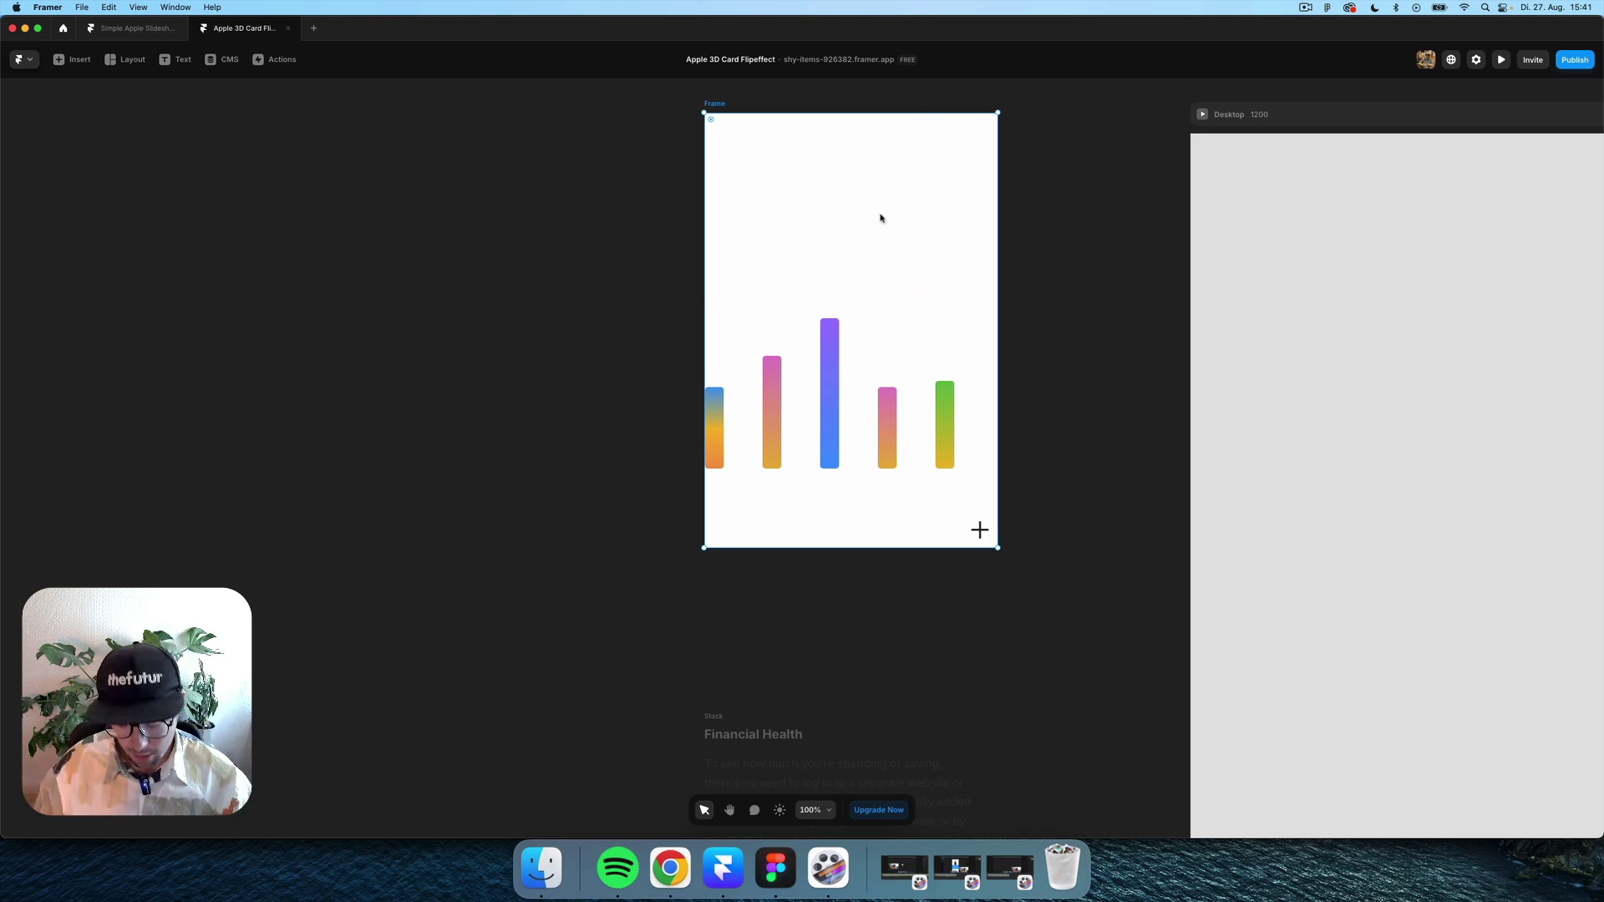
Set the new frame's width to 566 and its height to 823.
key(super+period)
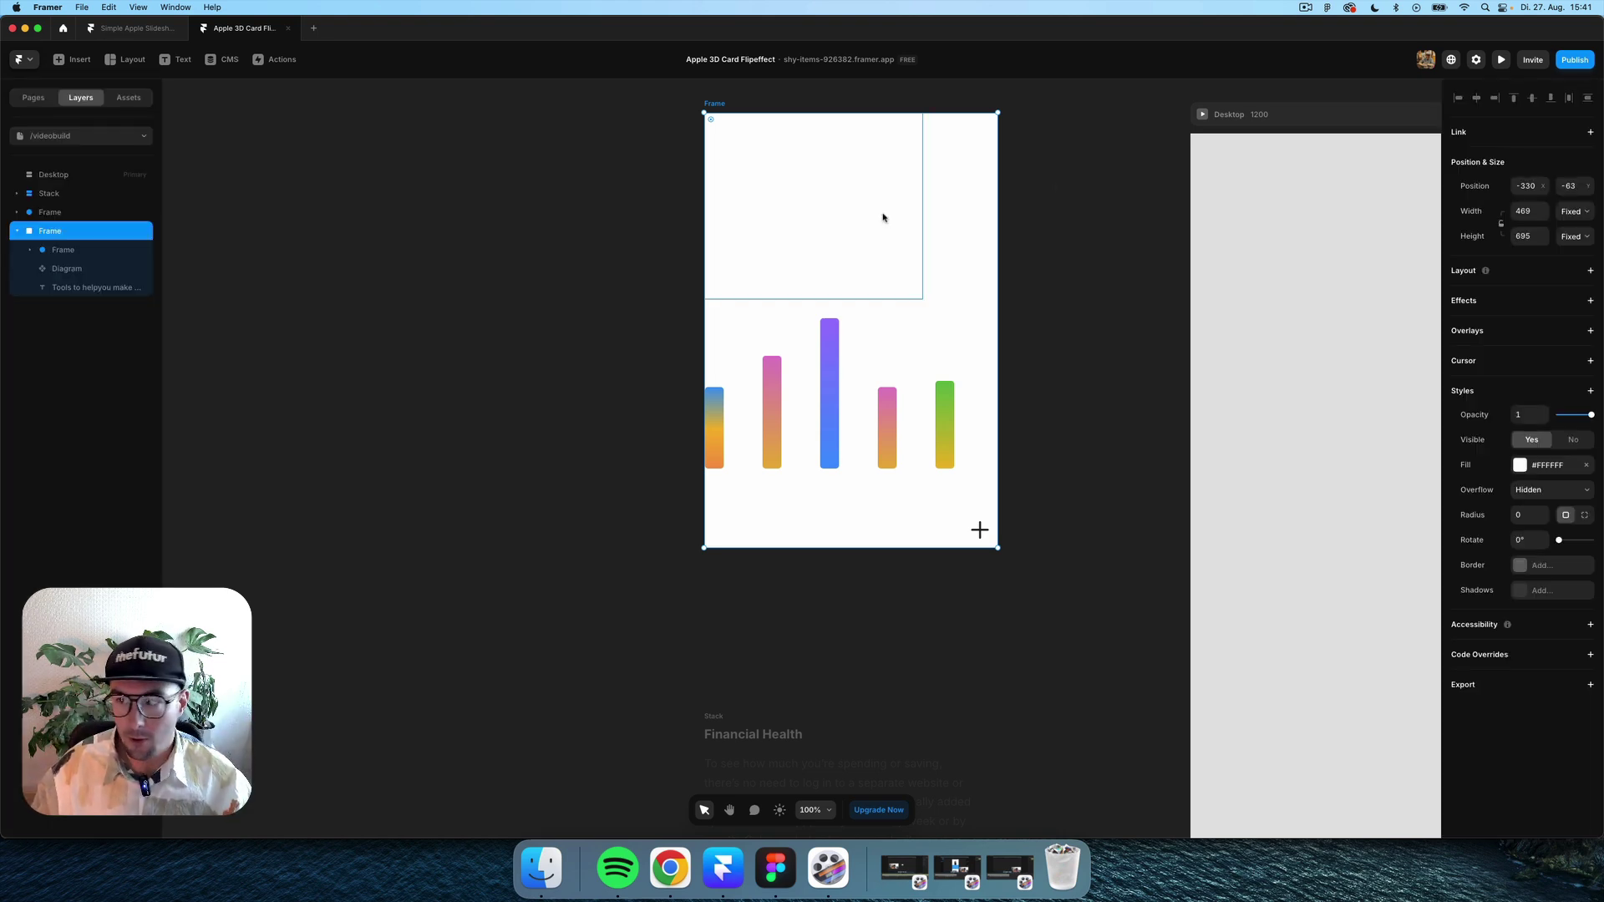
click(1532, 213)
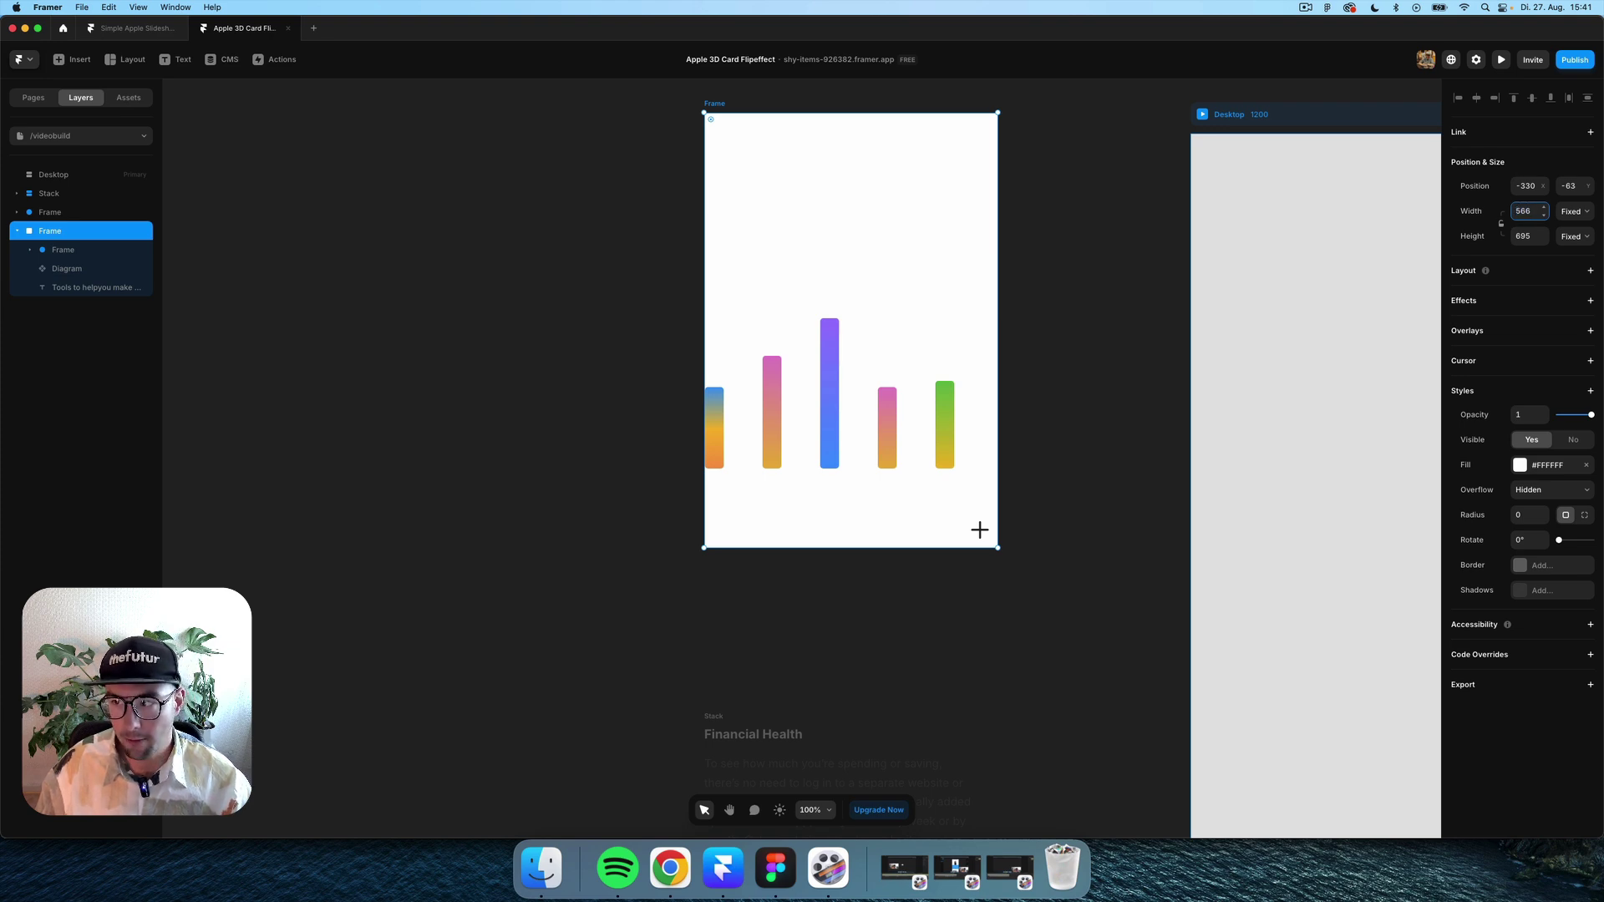
text(566)
key(Return)
click(1520, 236)
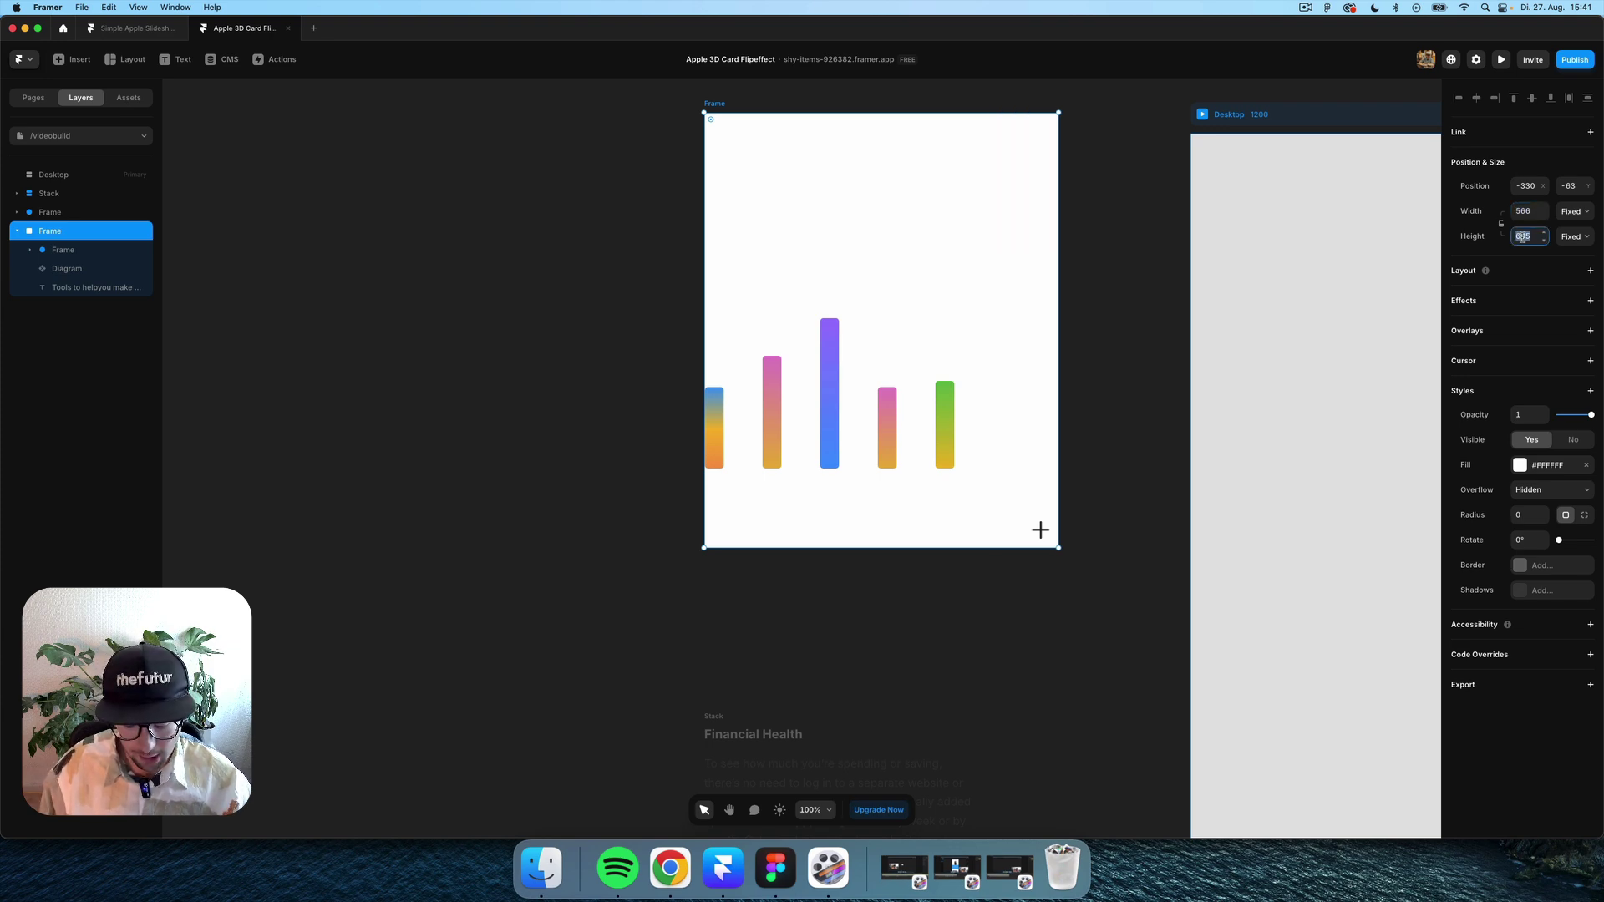
text(823)
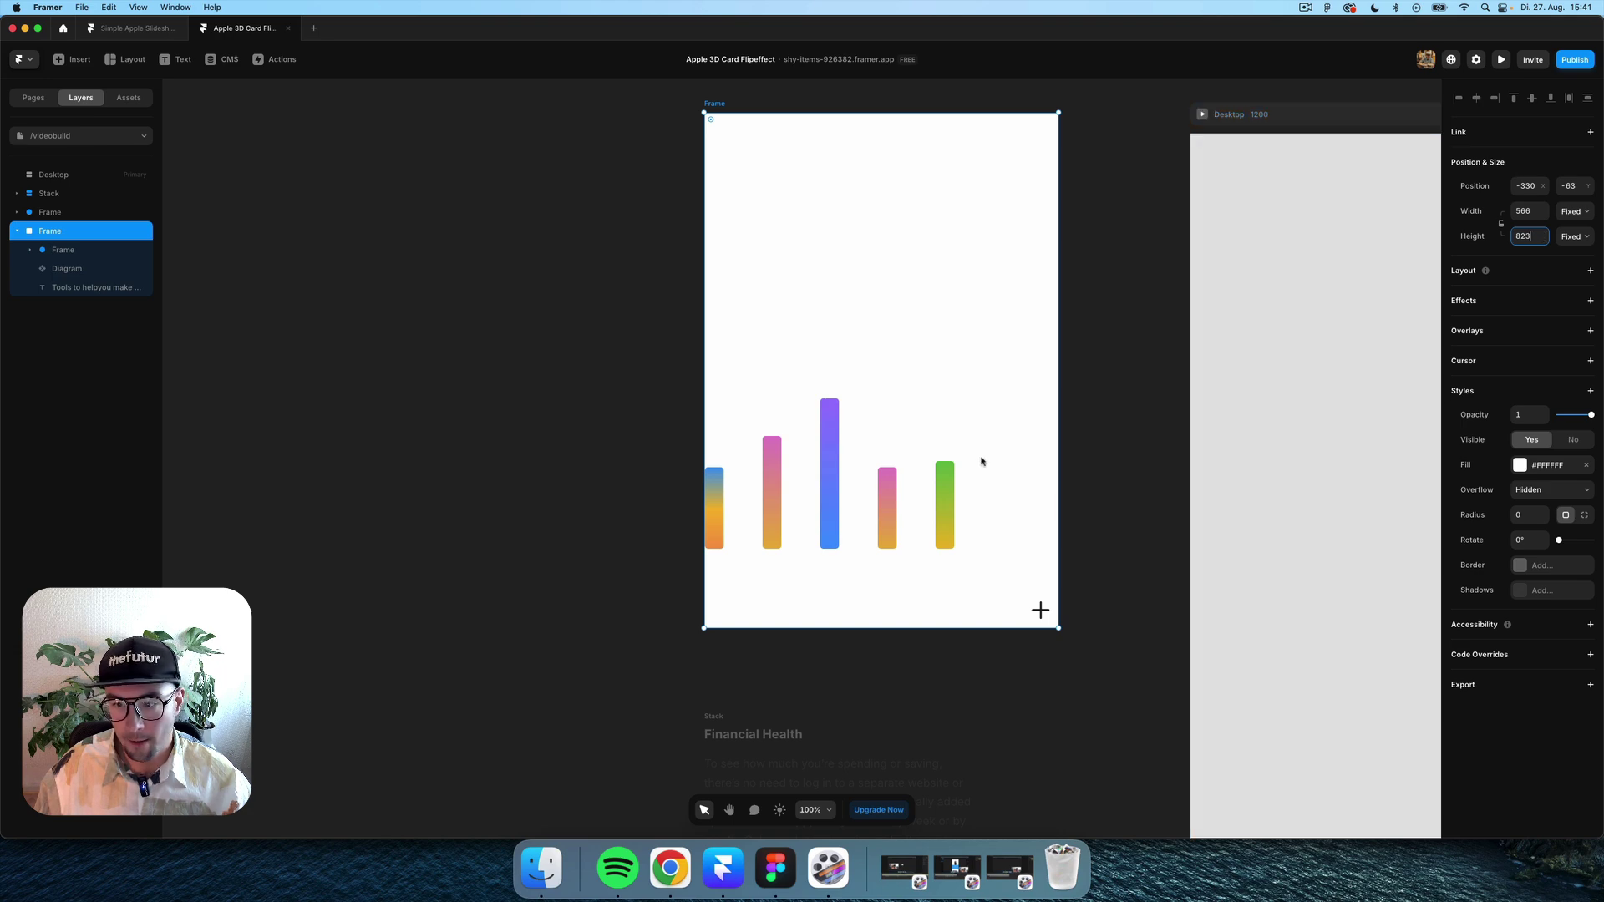
Give the card frame a corner radius of 40 and a dark grey #262626 fill.
click(1528, 518)
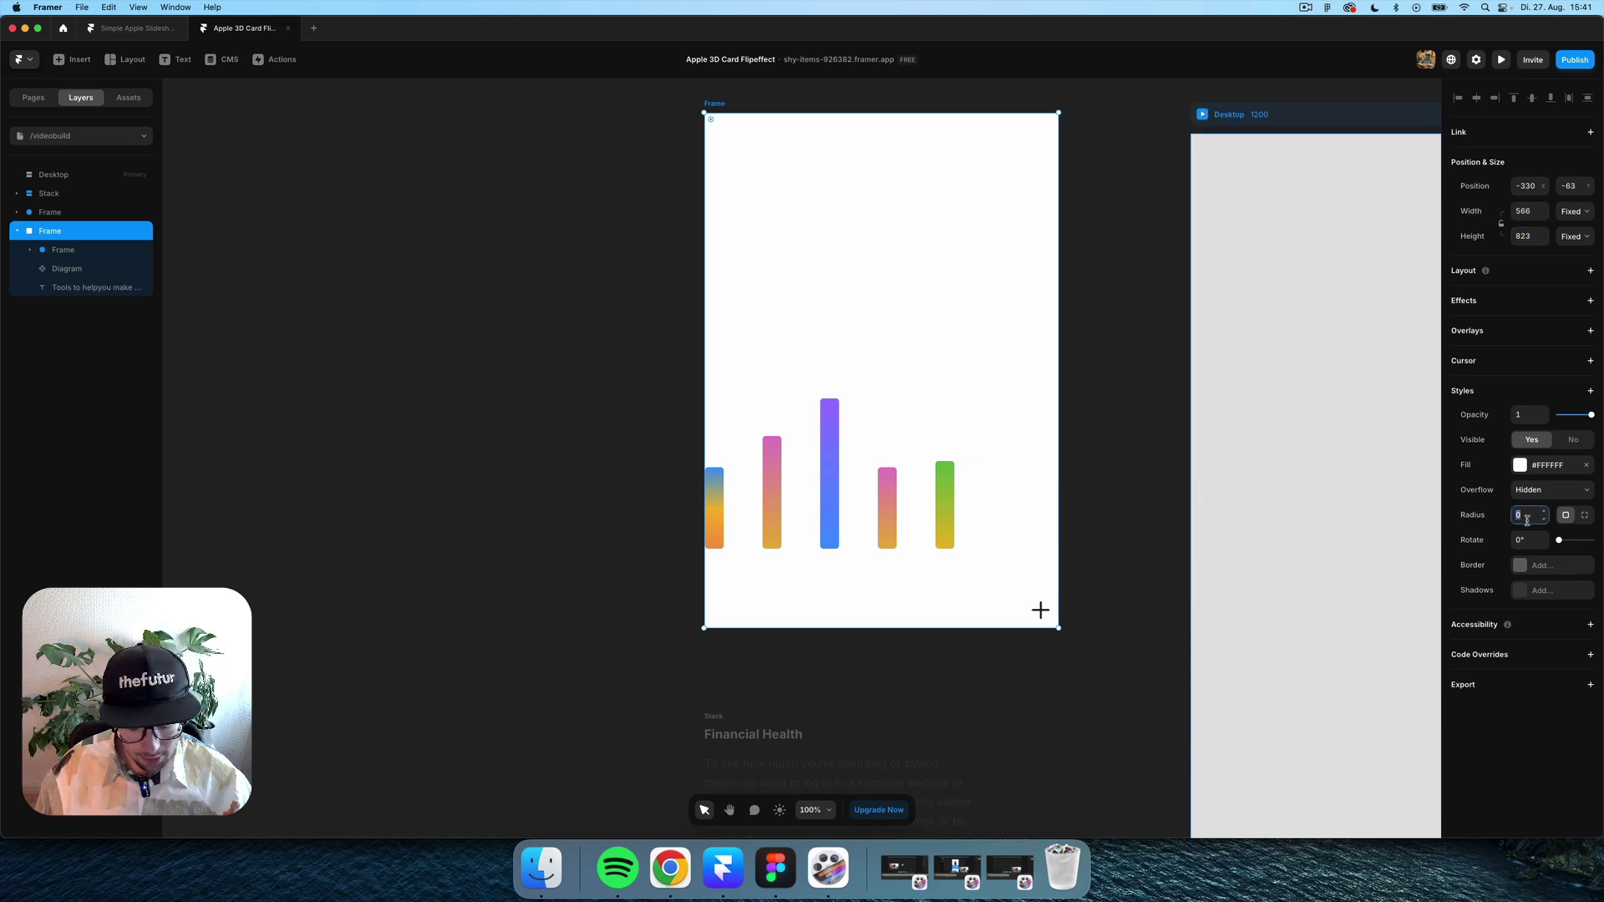
text(40)
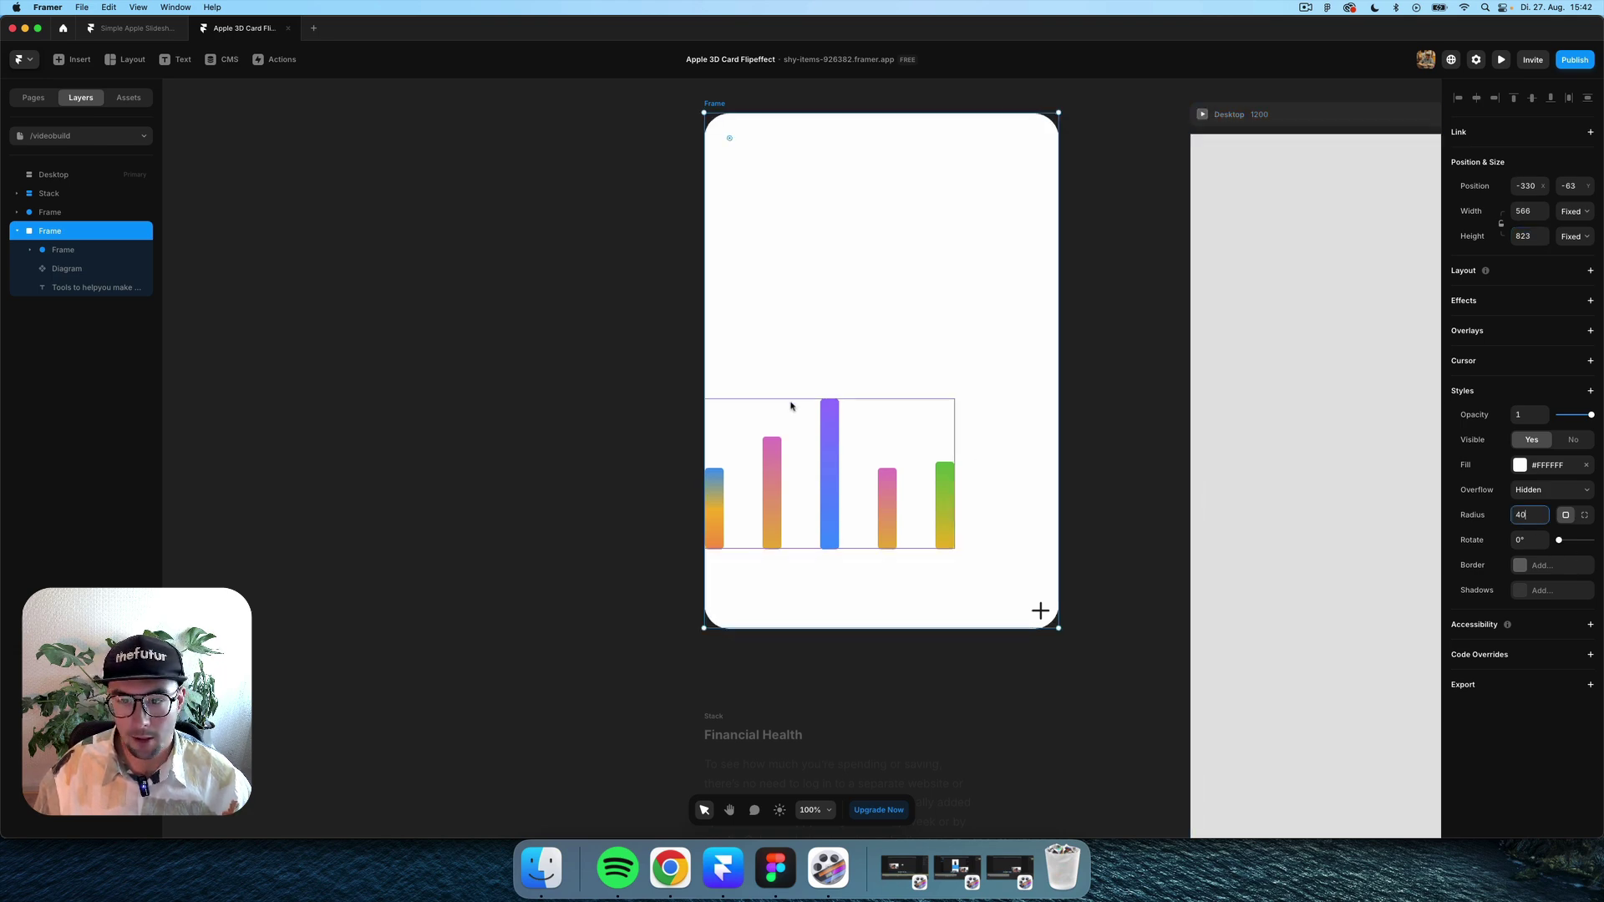
scroll(929, 491, up, 2)
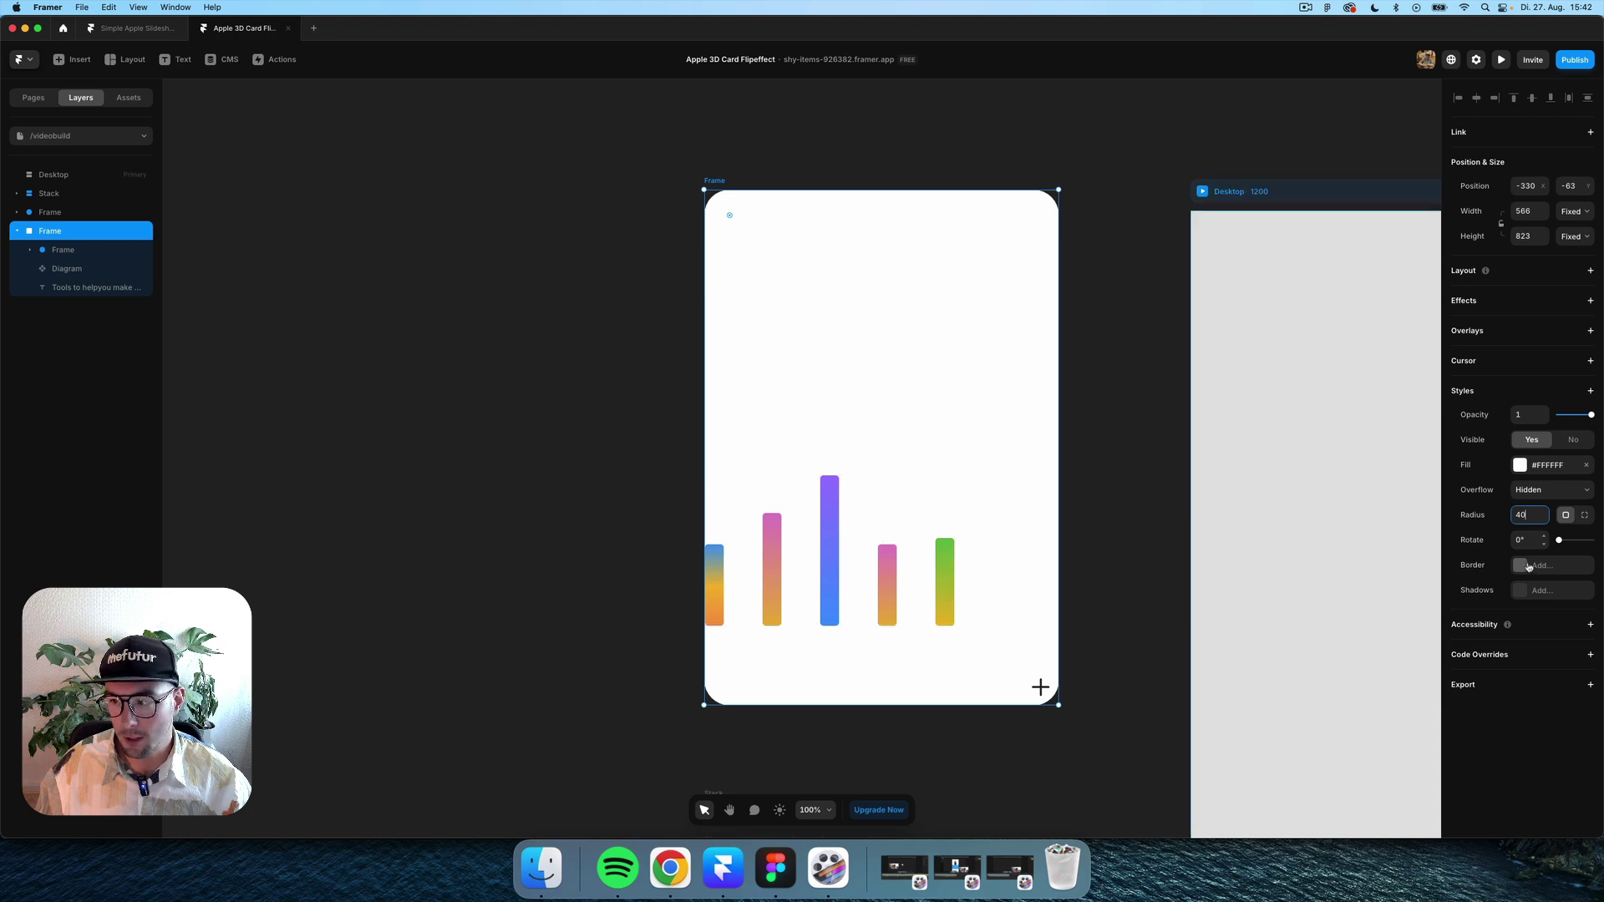
click(1541, 466)
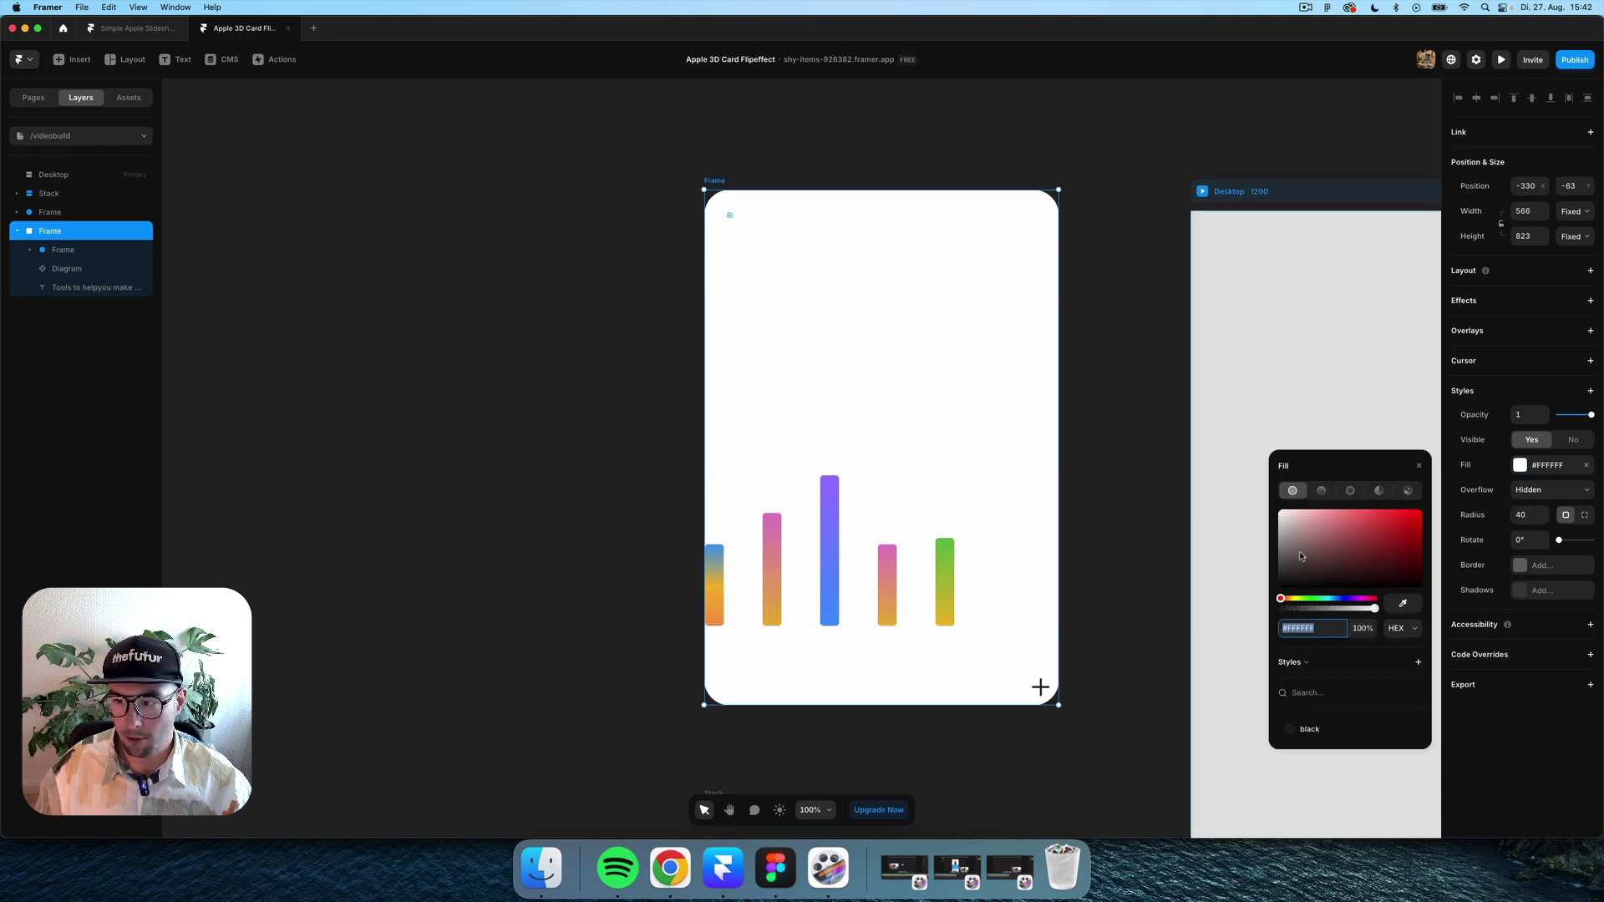
drag(1303, 557, 1232, 574)
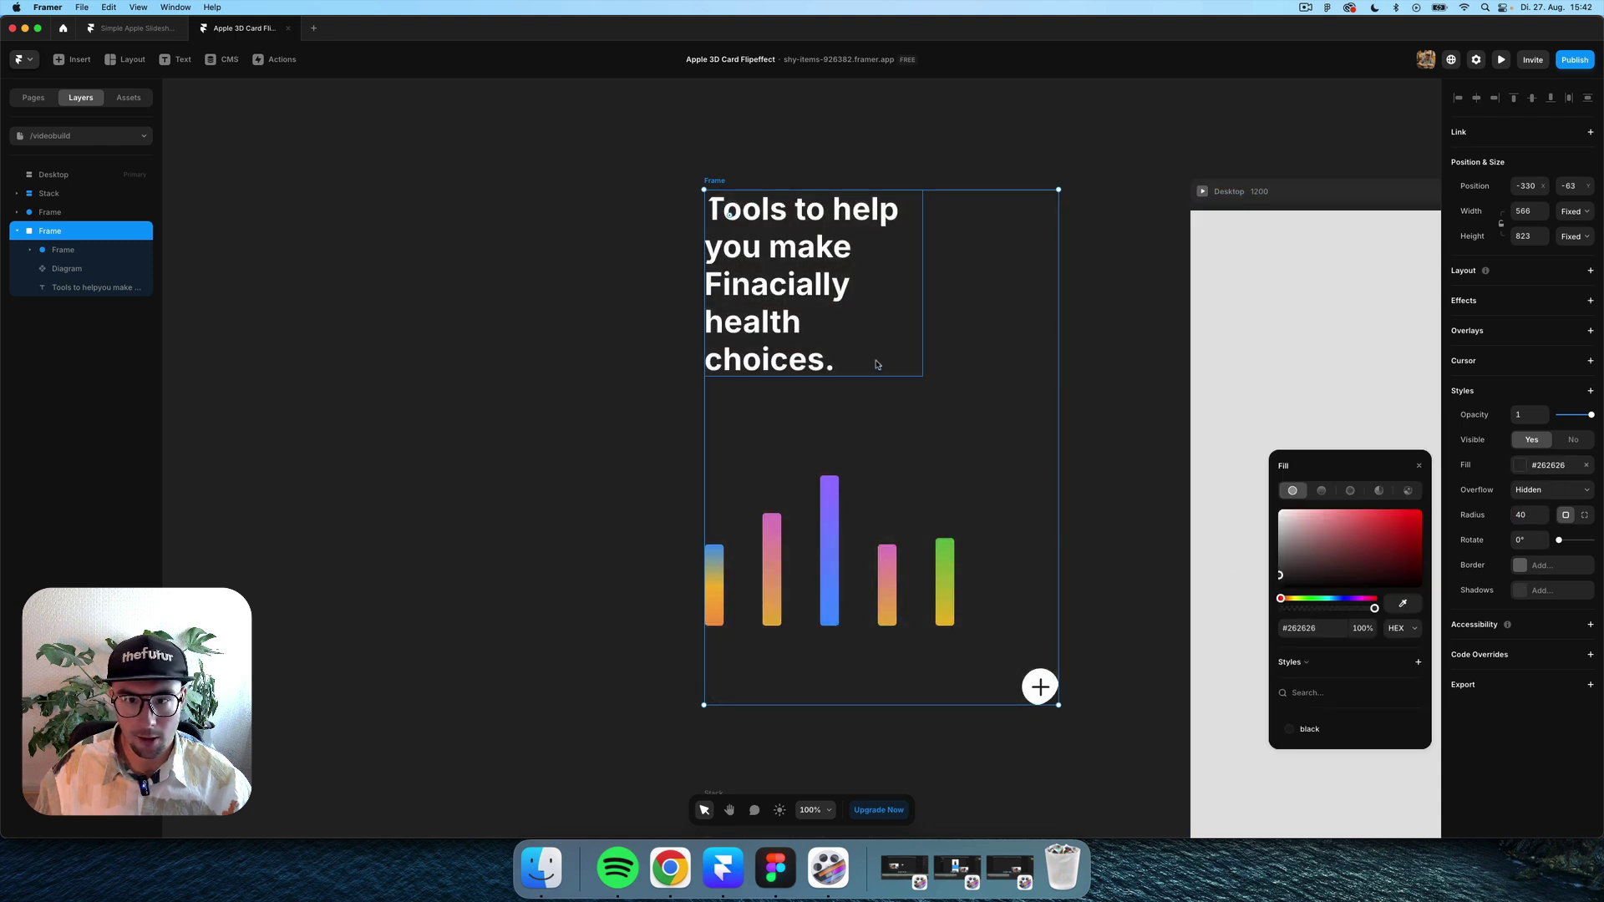
Group the heading text and the bar diagram inside the card into a stack.
click(878, 362)
shift+click(804, 549)
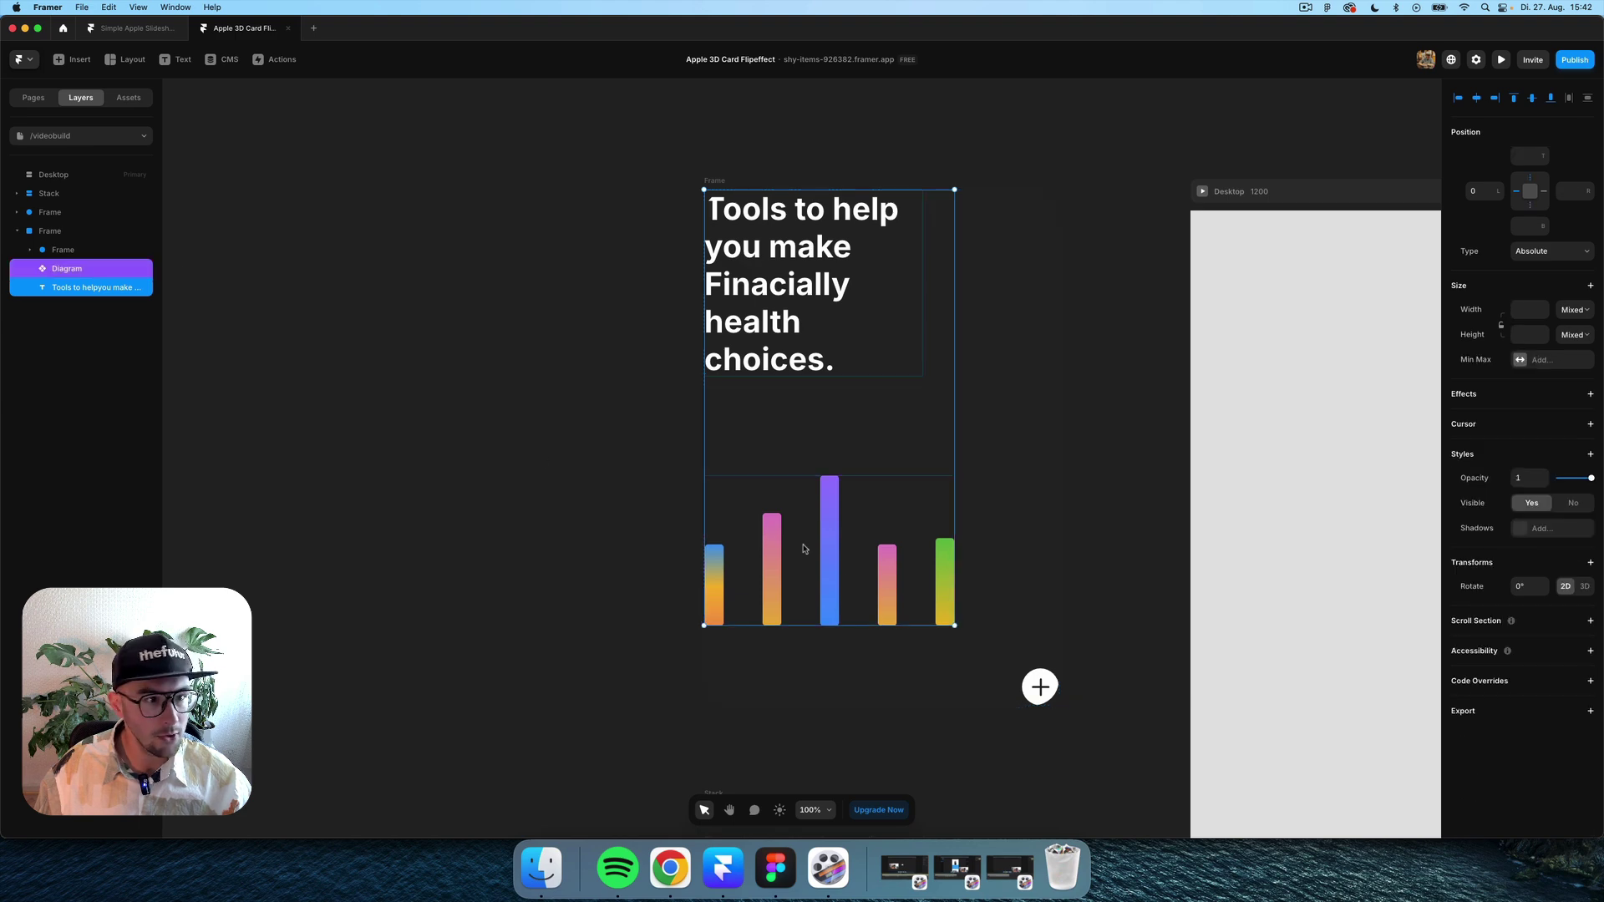
right_click(814, 579)
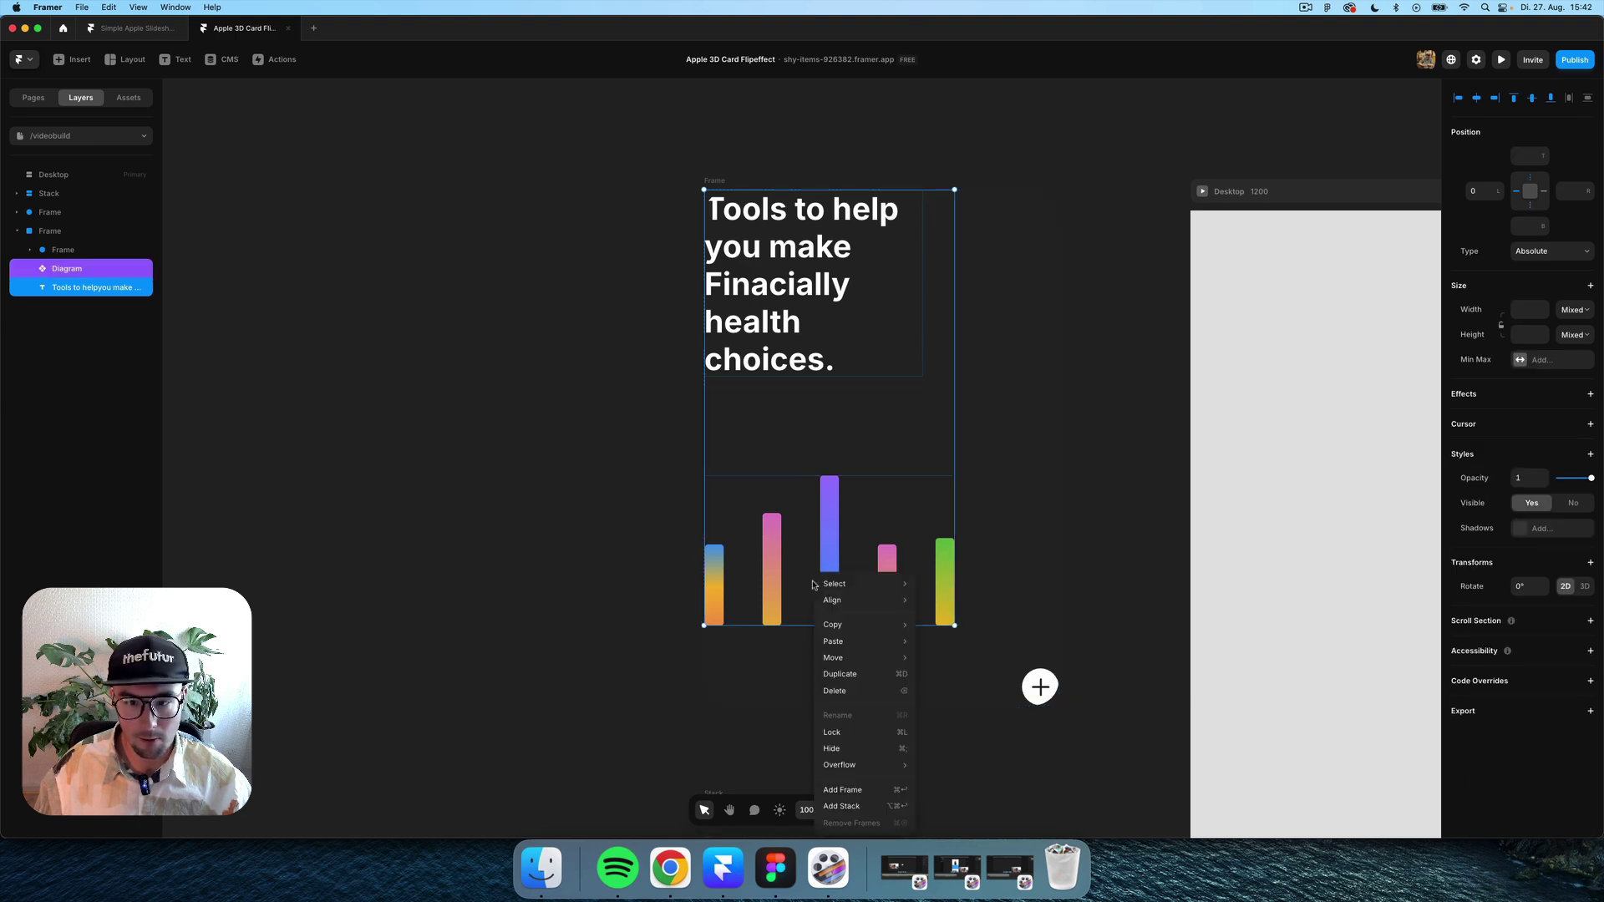
click(851, 807)
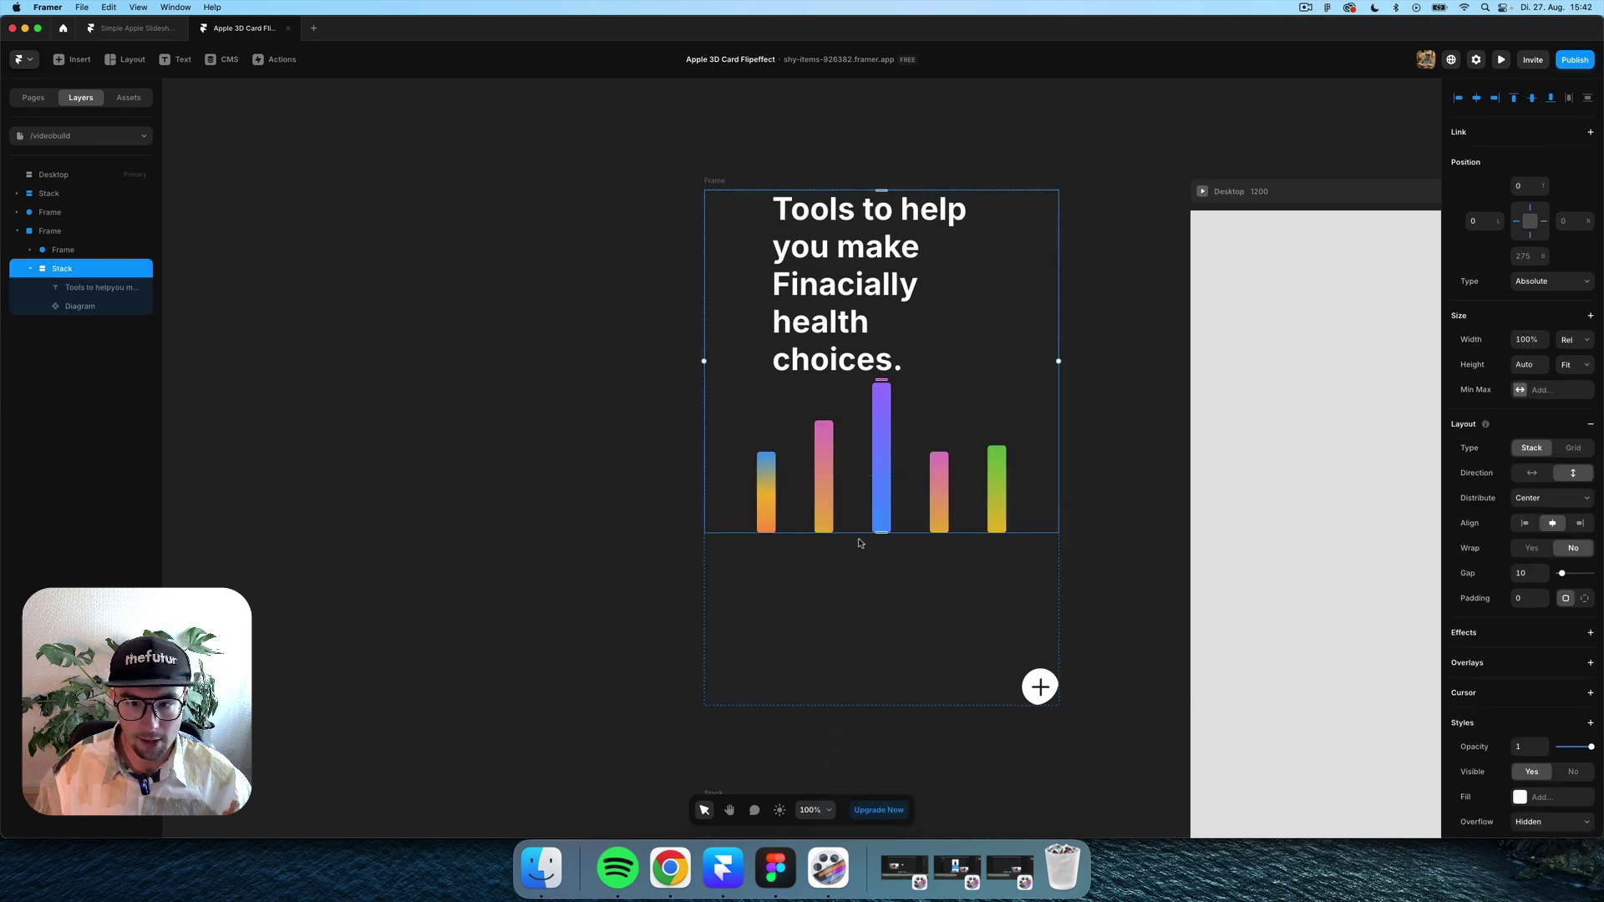
Set the stack's width to Fit Content and increase the gap between heading and diagram to 50.
click(1582, 338)
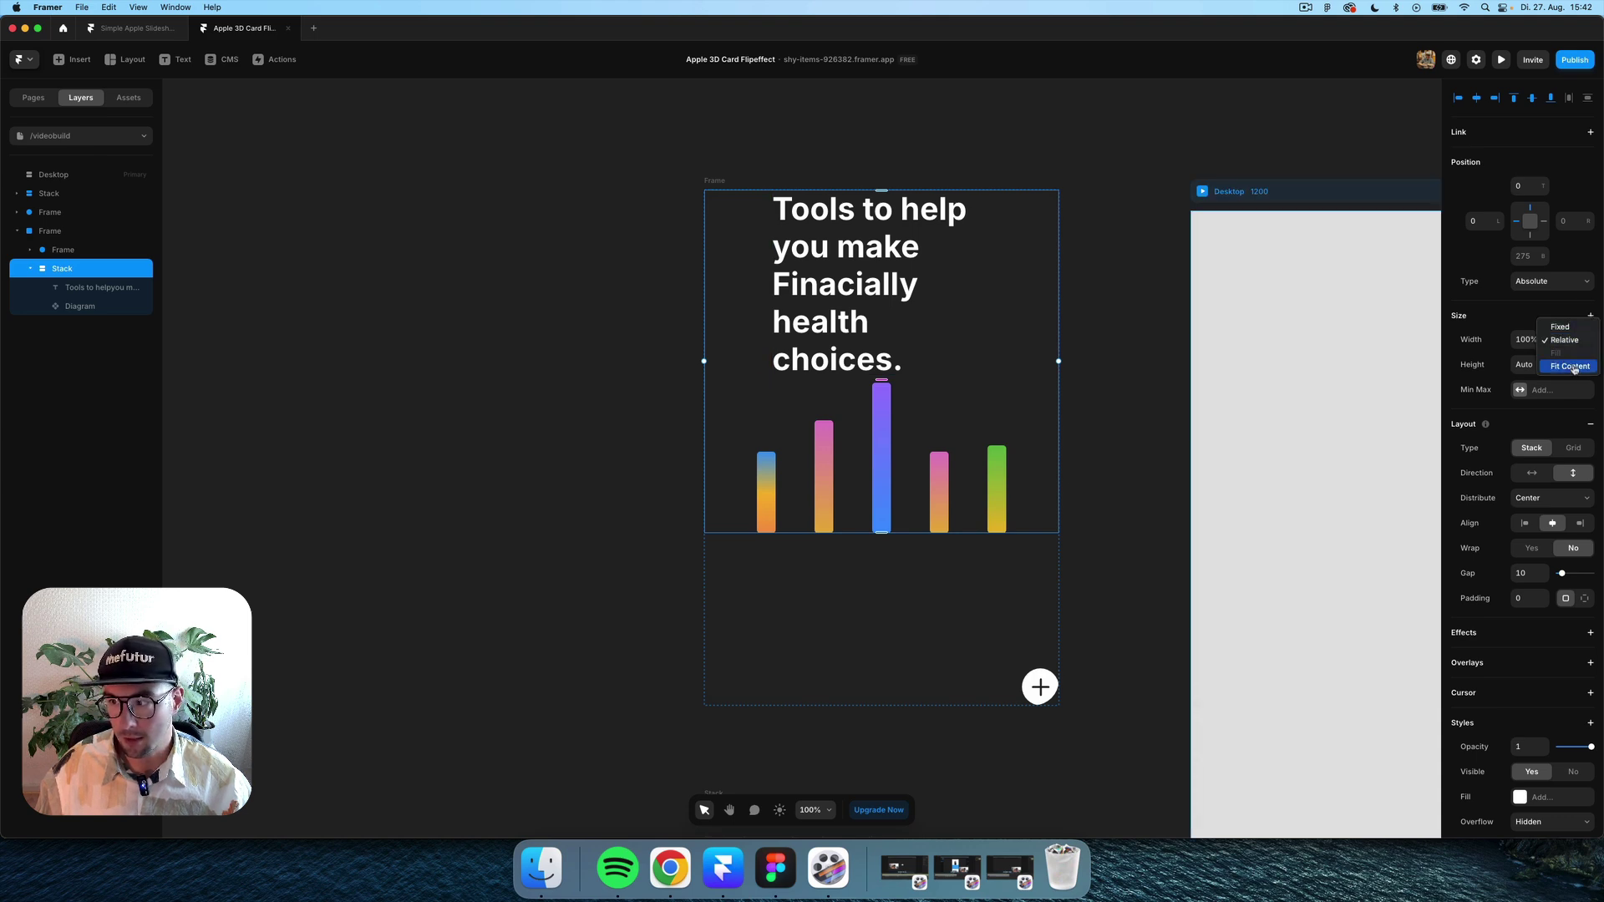
click(1569, 366)
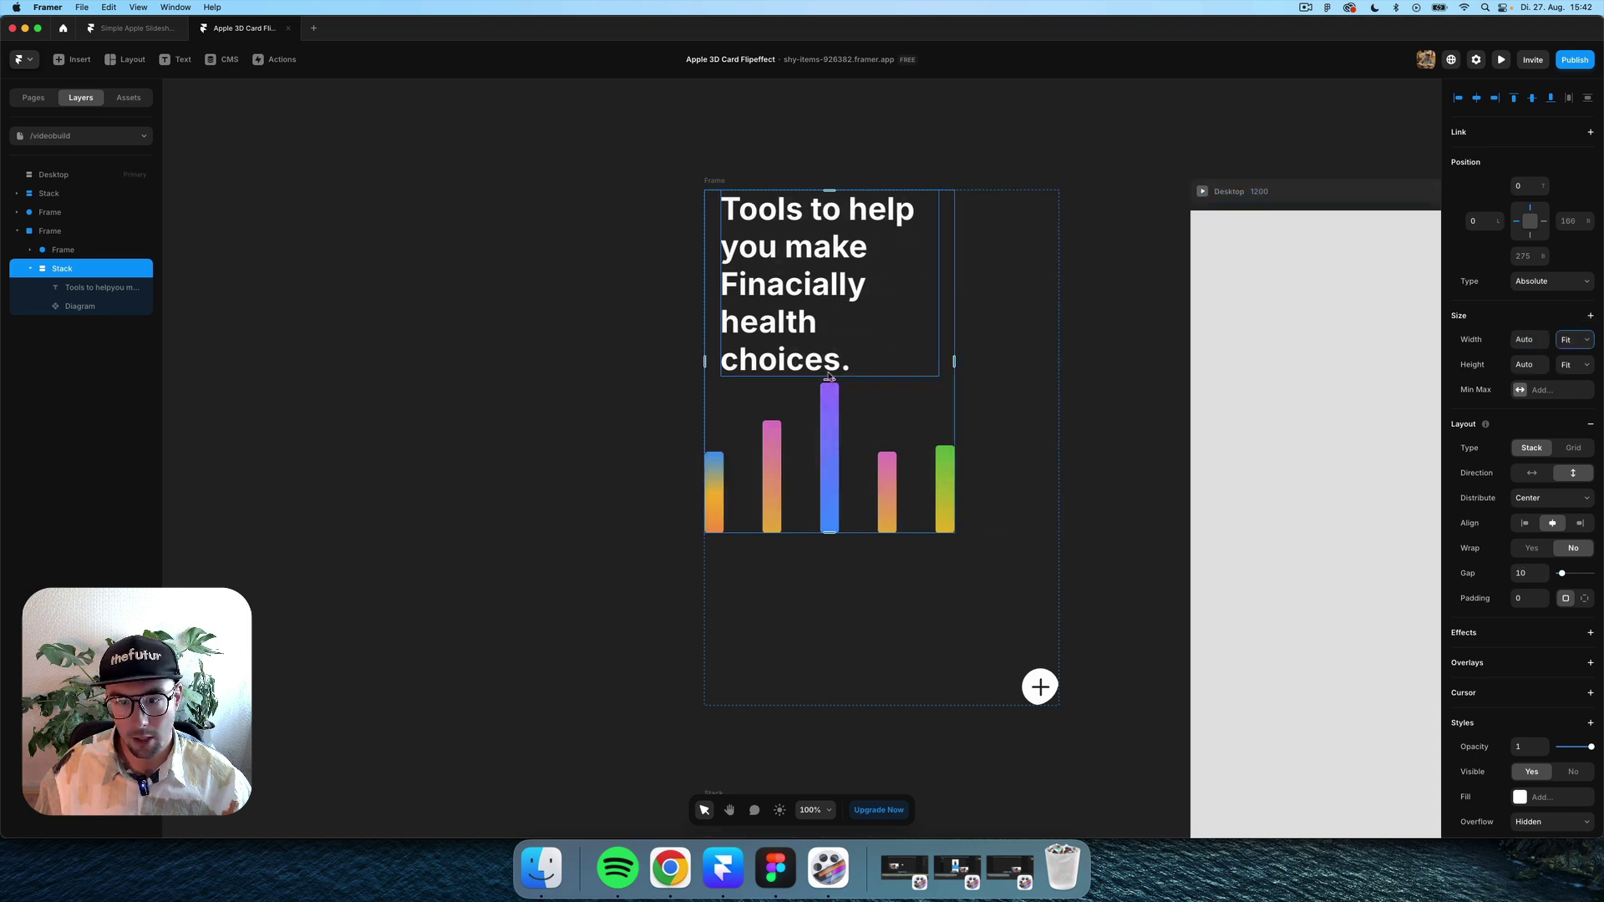
mouse_move(829, 376)
mouse_down()
mouse_move(826, 419)
mouse_move(838, 405)
mouse_up()
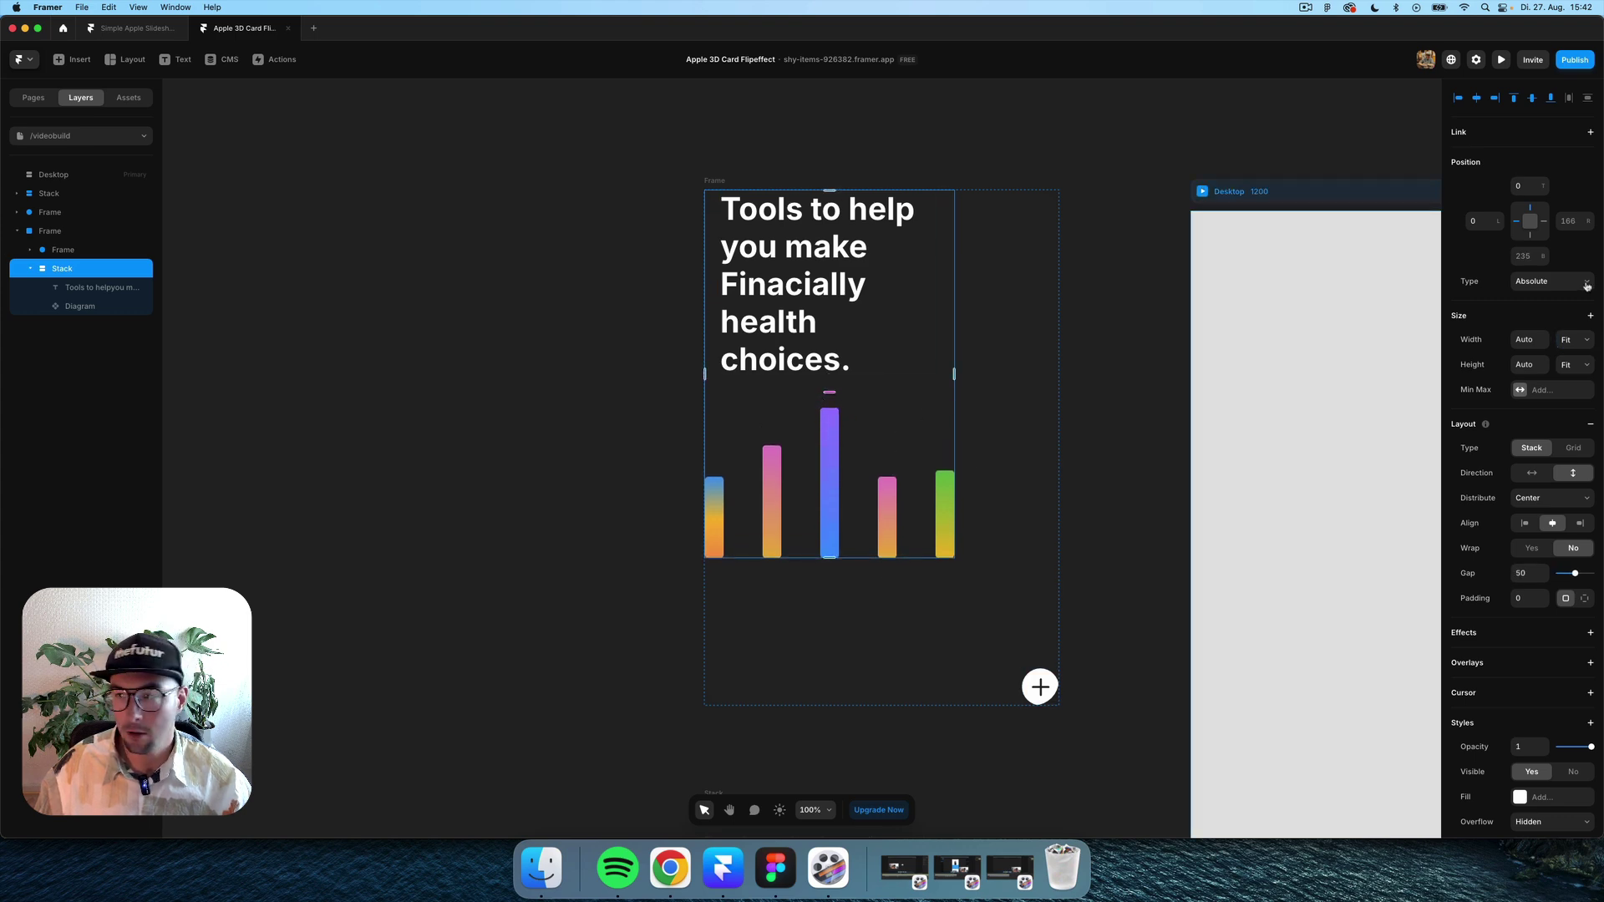
Position the stack in the middle of the card and align its contents to the left.
click(945, 240)
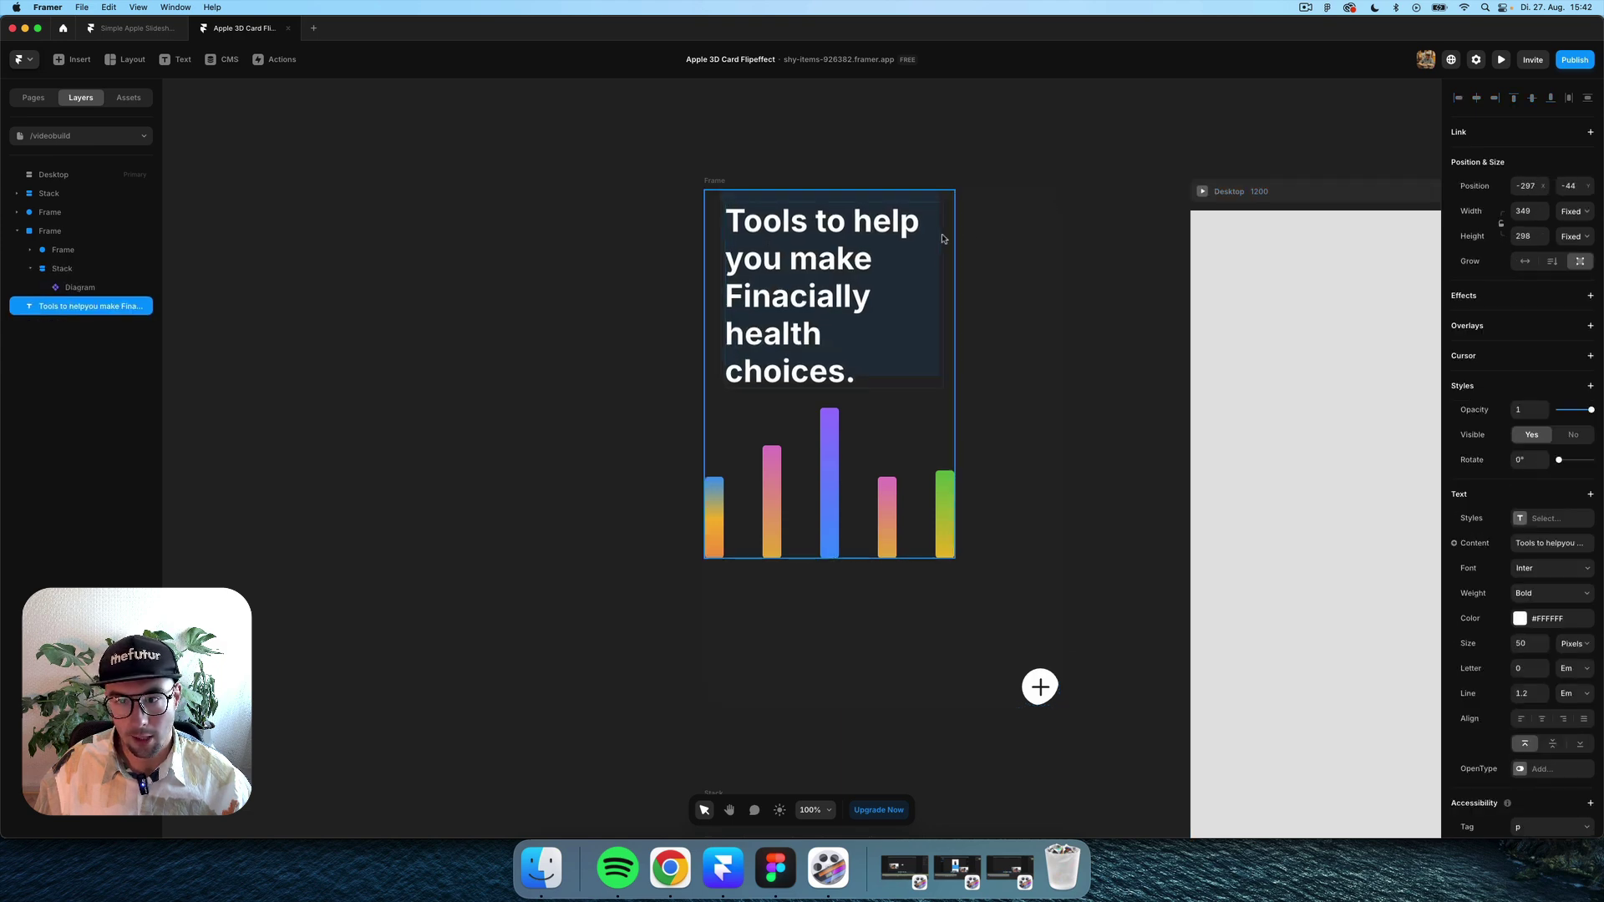
drag(945, 238, 986, 299)
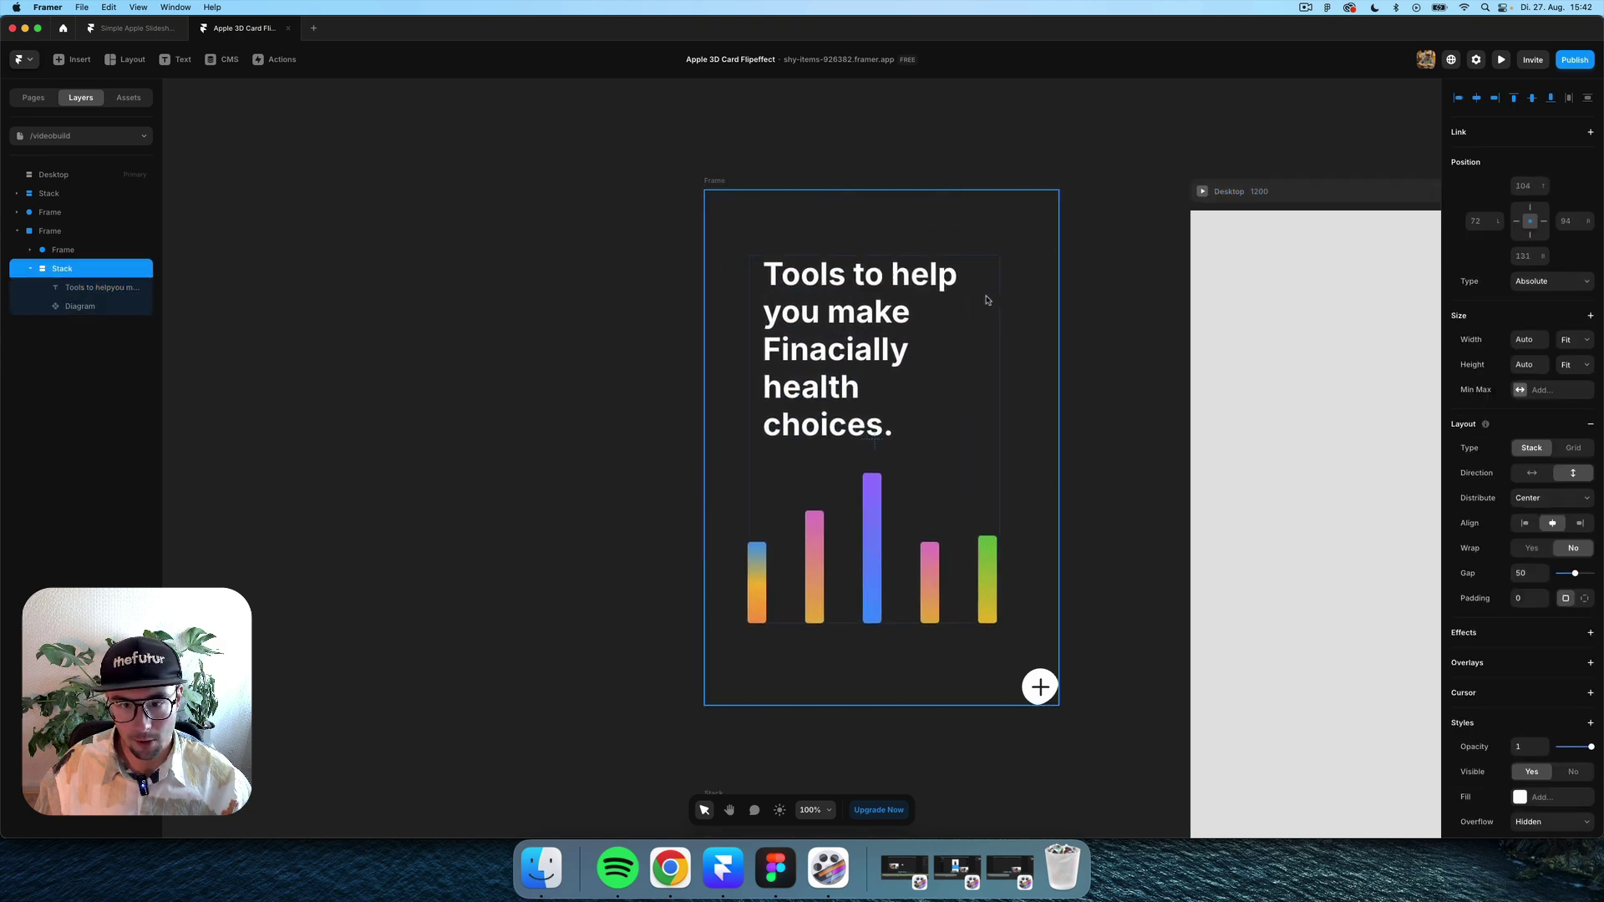
click(1519, 522)
drag(982, 390, 991, 398)
Move the white plus button 30 px left and 40 px up from the card's corner, and shift the whole card frame slightly up and left.
click(1042, 687)
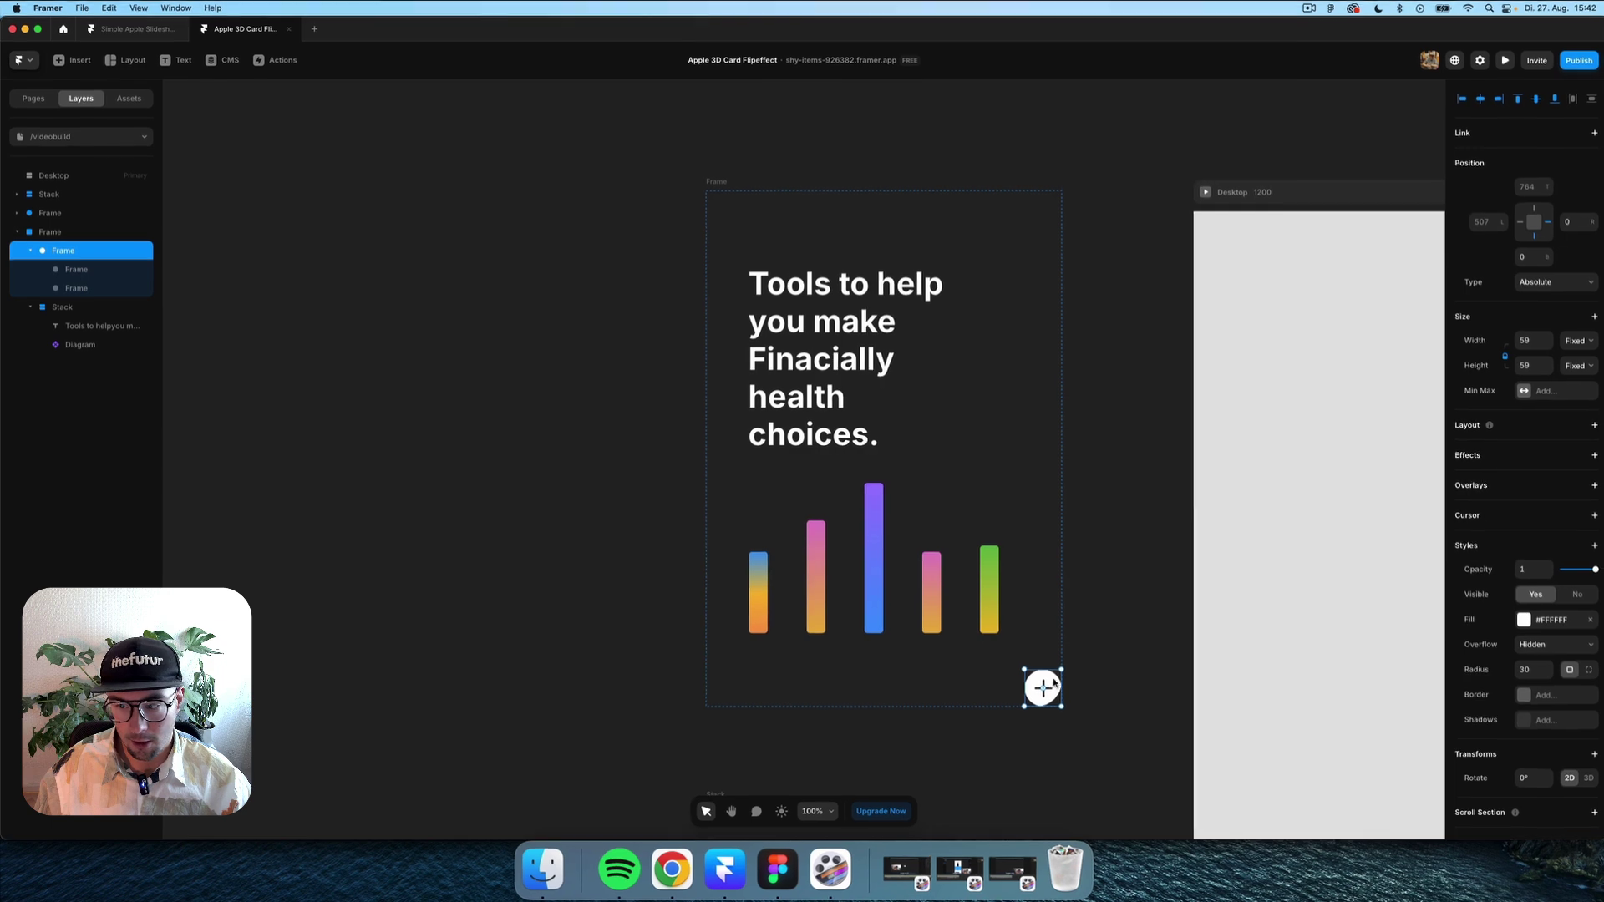
key(shift+Left)
key(shift+Up)
key(shift+Left)
key(shift+Up)
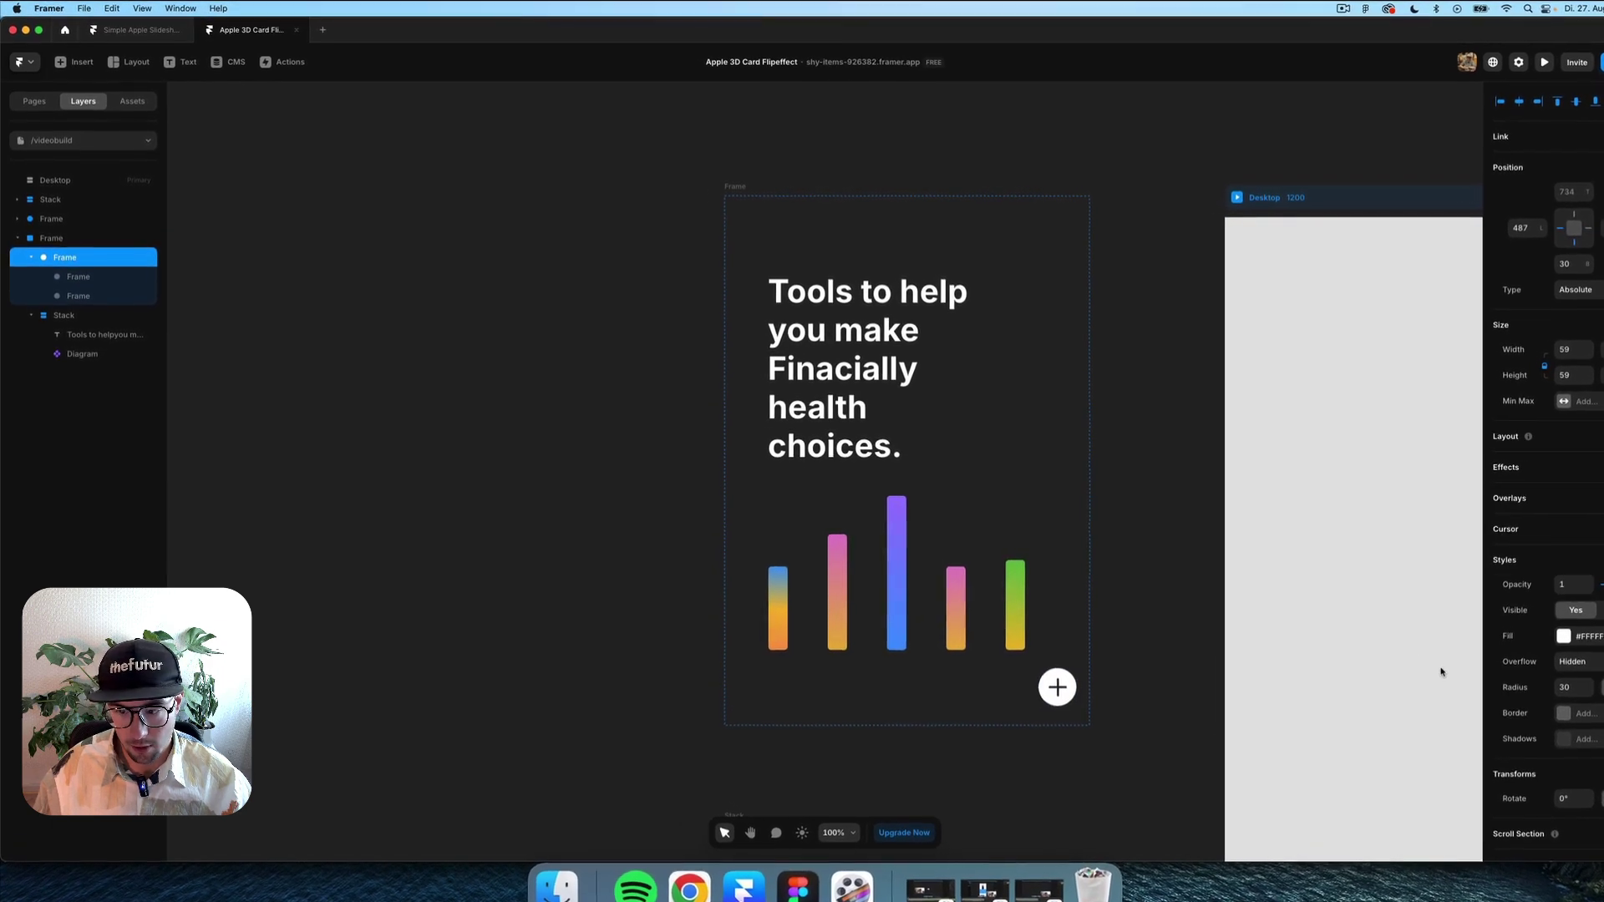
key(shift+Left)
key(shift+Up)
key(shift+Up)
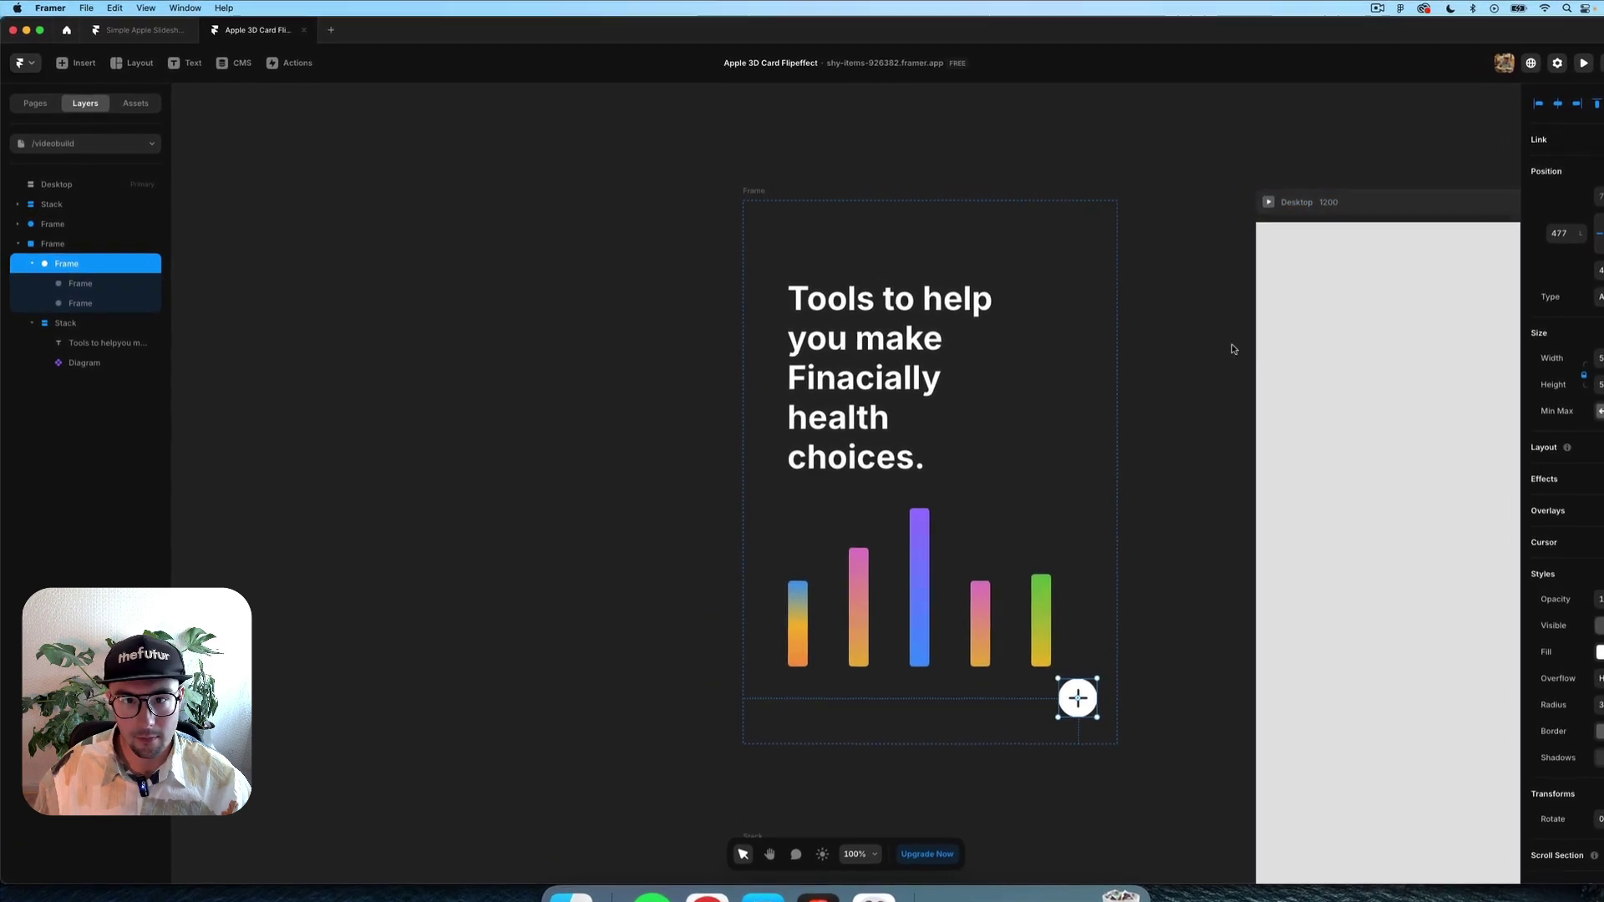
click(760, 188)
drag(779, 196, 723, 216)
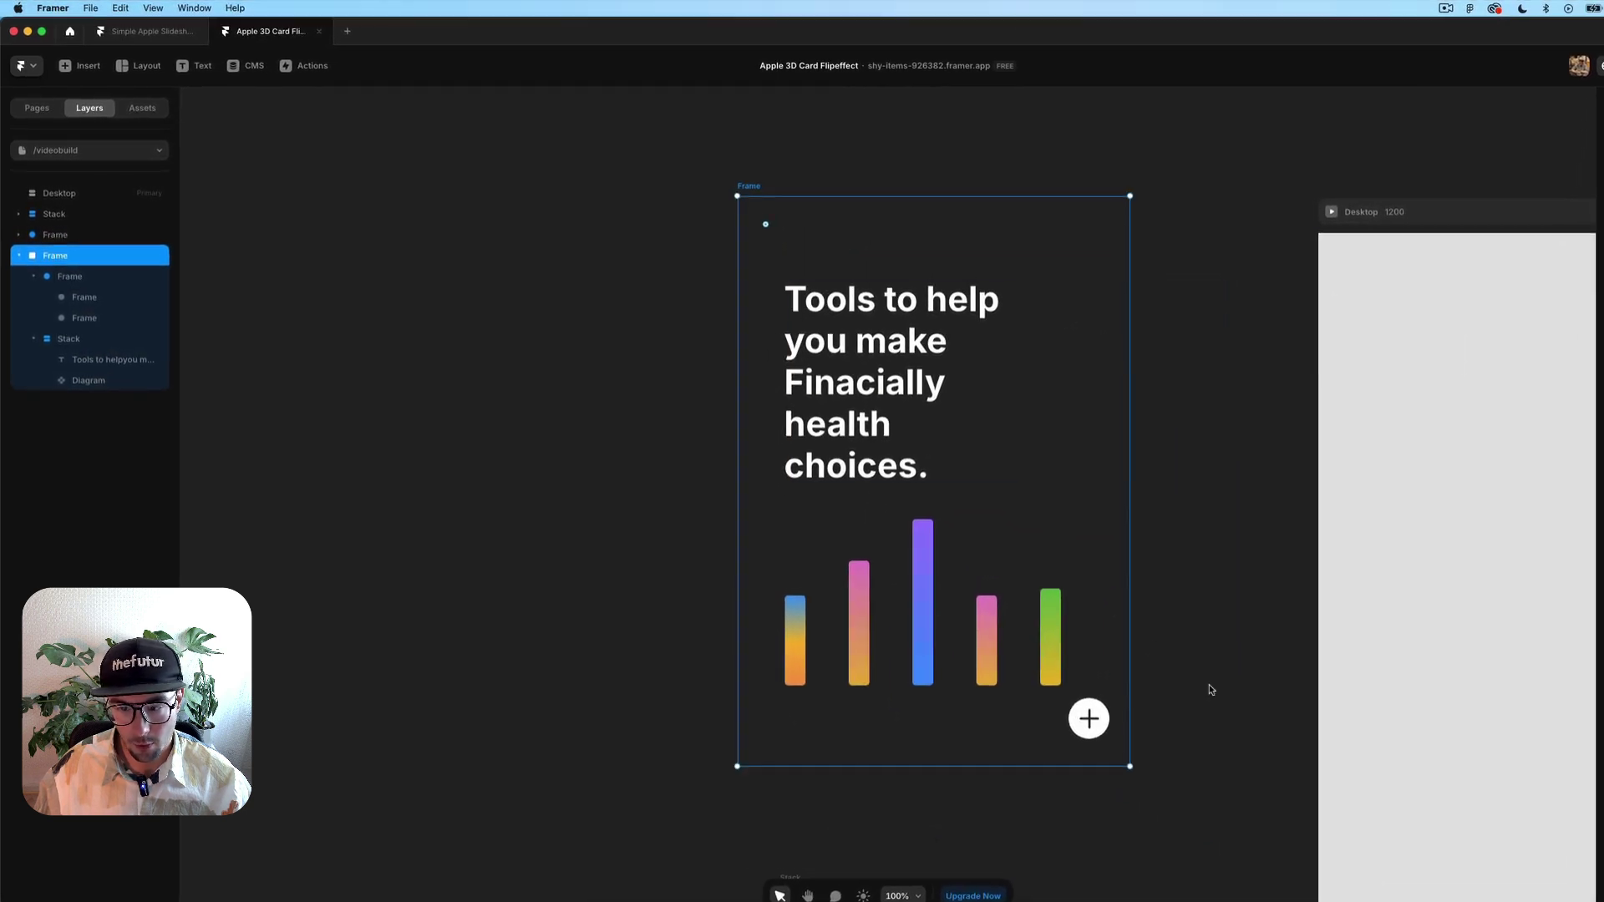
Wrap the Financial Health text stack and the black close button below the card in a new frame.
scroll(1207, 685, down, 5)
scroll(1228, 697, down, 5)
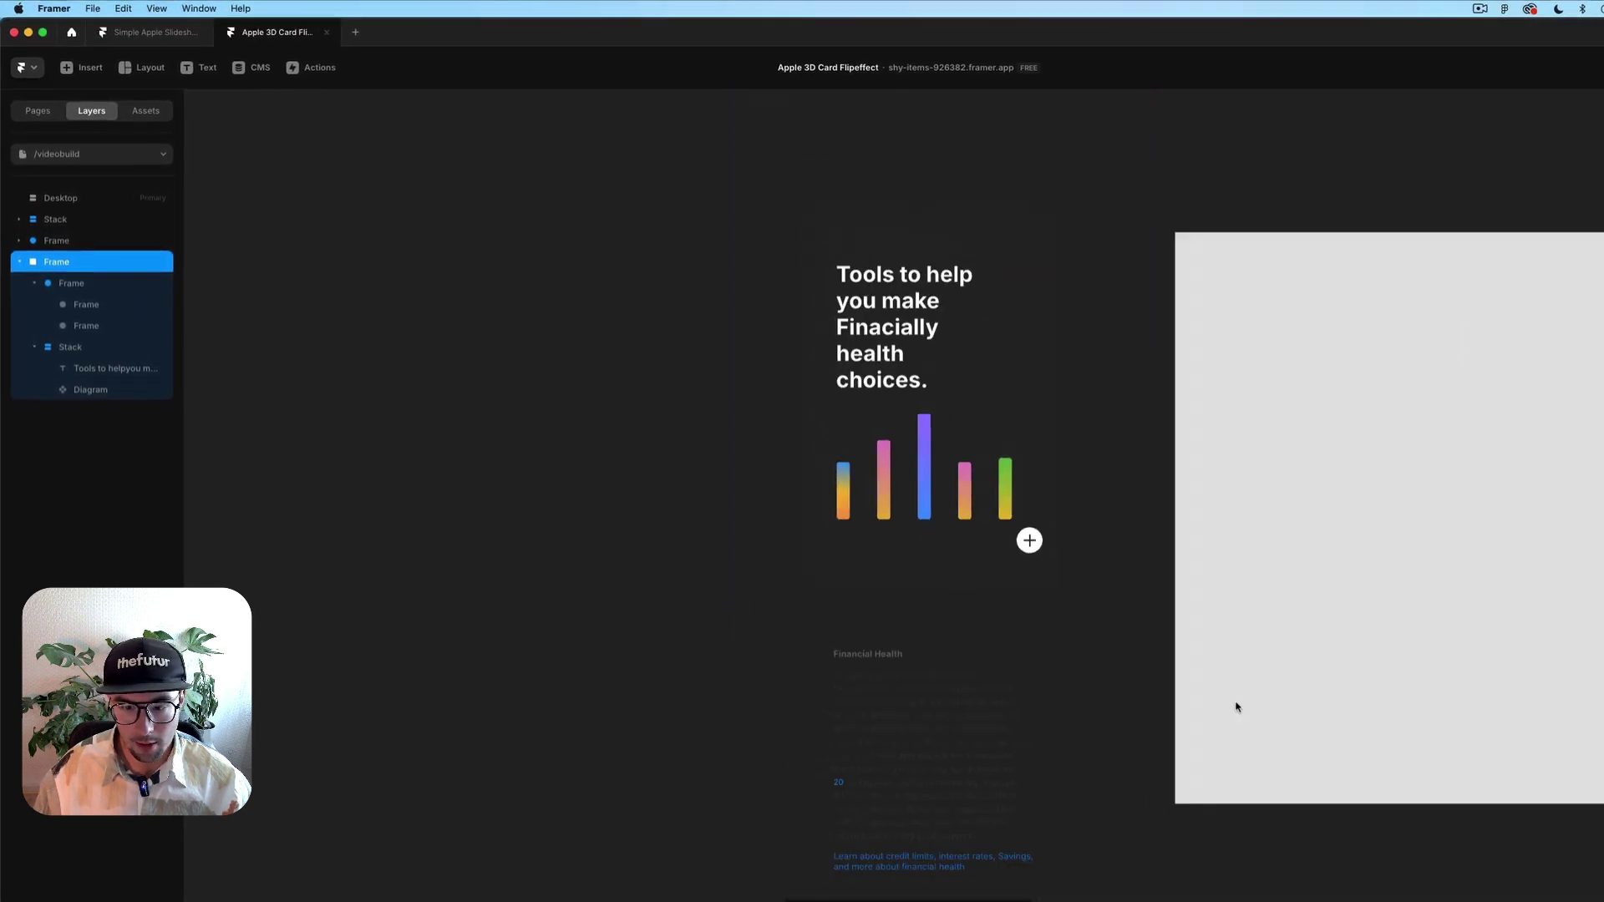
drag(1068, 896, 837, 624)
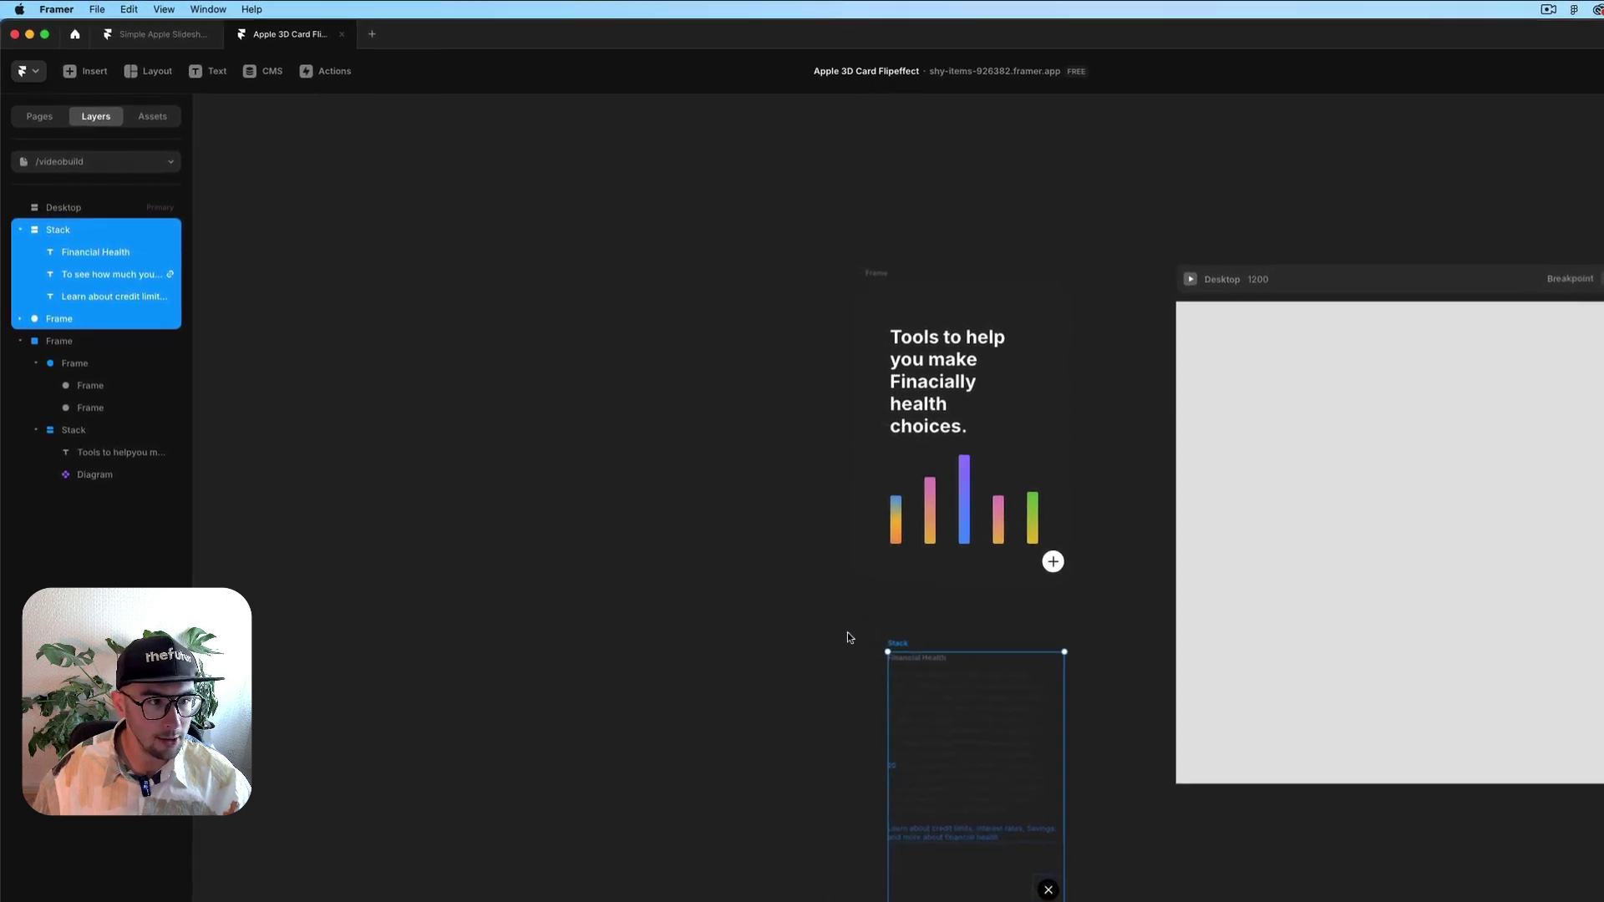
key(cmd+alt+g)
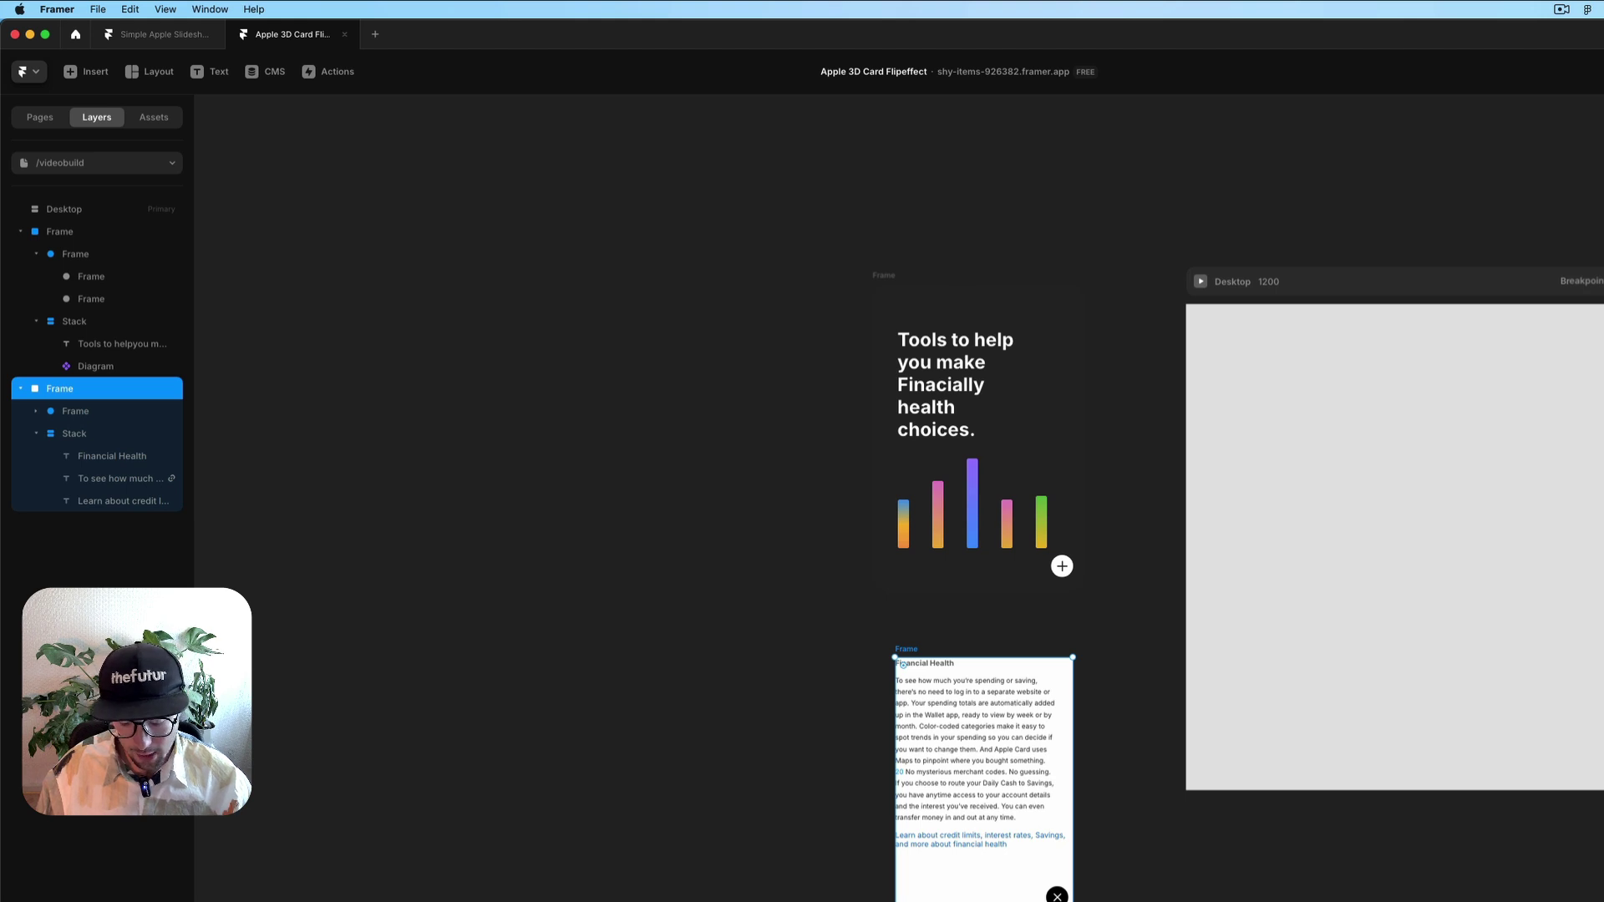
Resize the Financial Health frame to the same width and height as the front card.
key(Return)
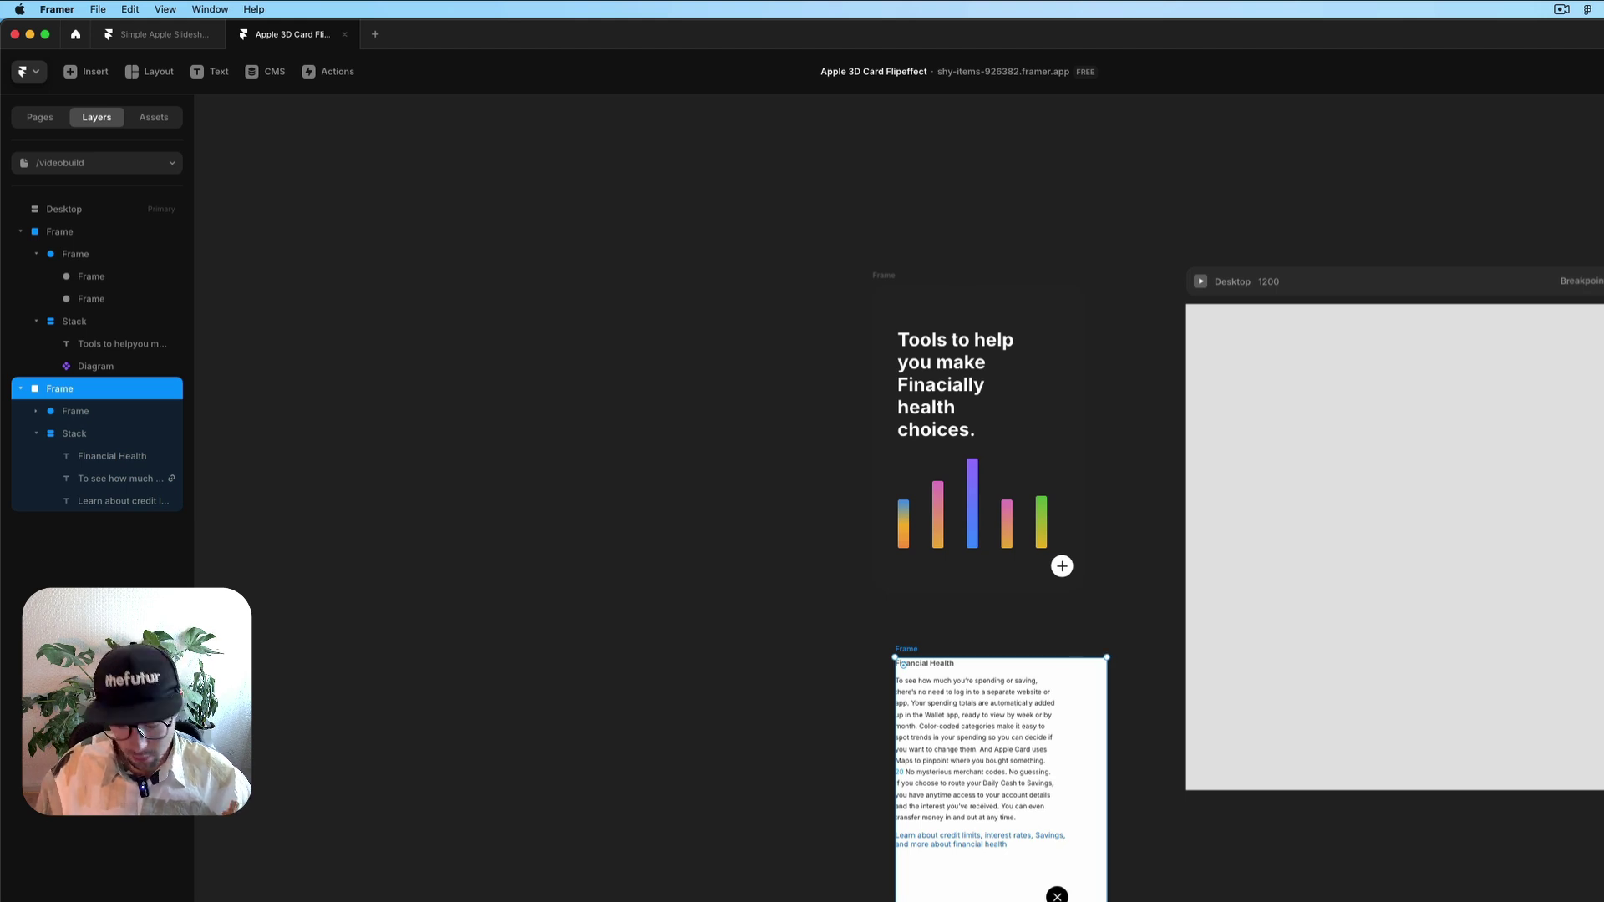
scroll(1425, 563, down, 3)
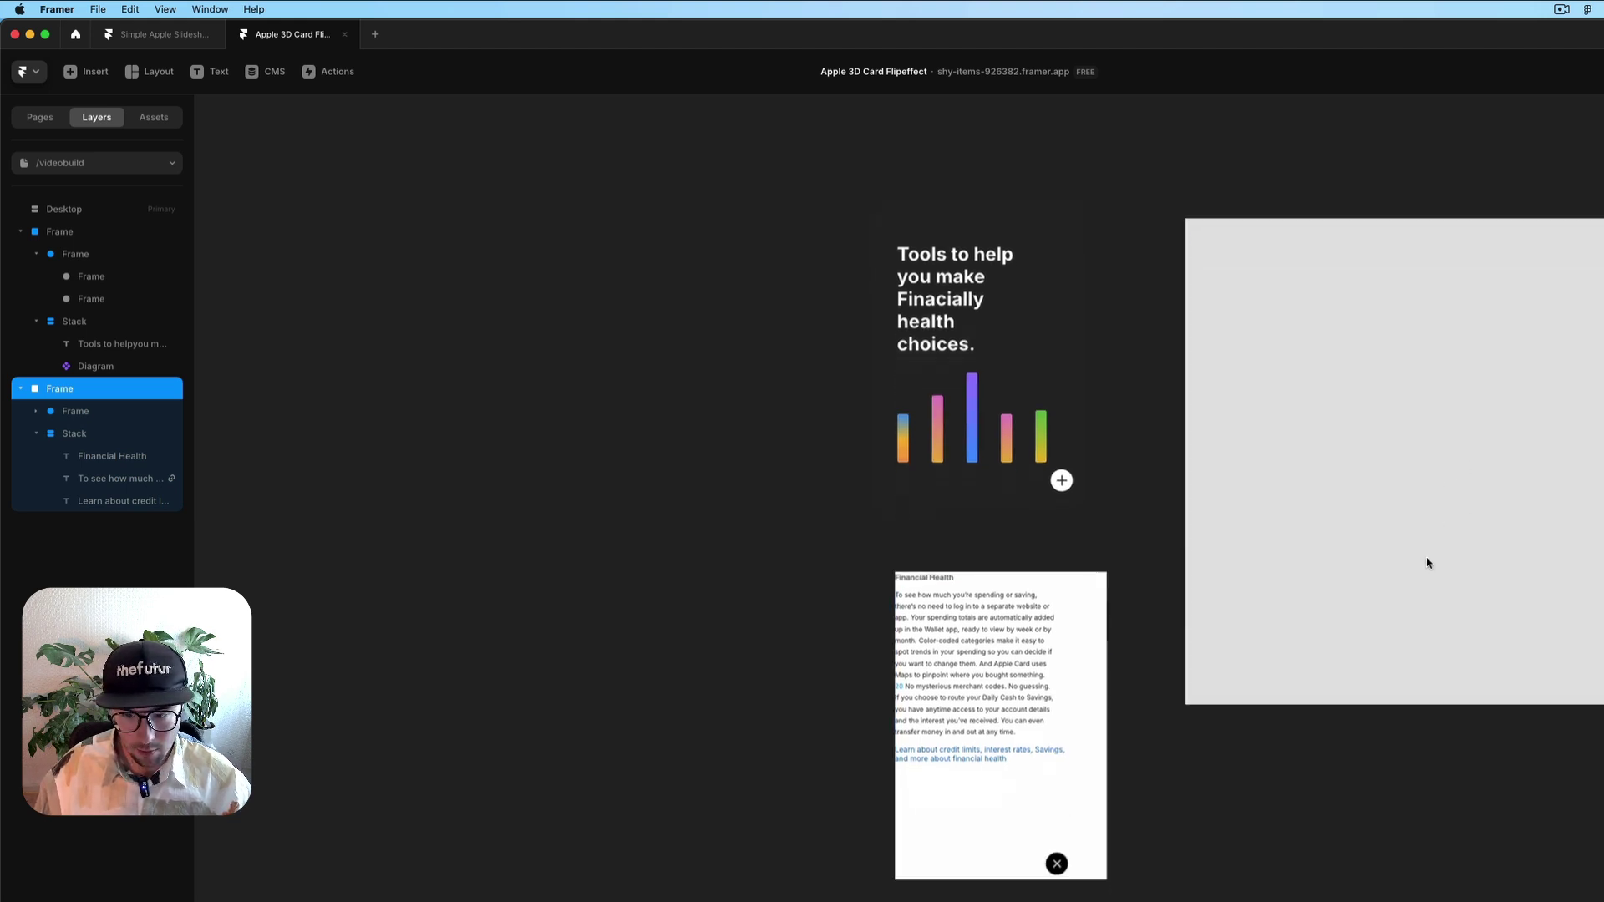
click(1191, 767)
Centre the text stack inside the white Financial Health frame and round that frame's corners to a radius of 40.
click(1058, 850)
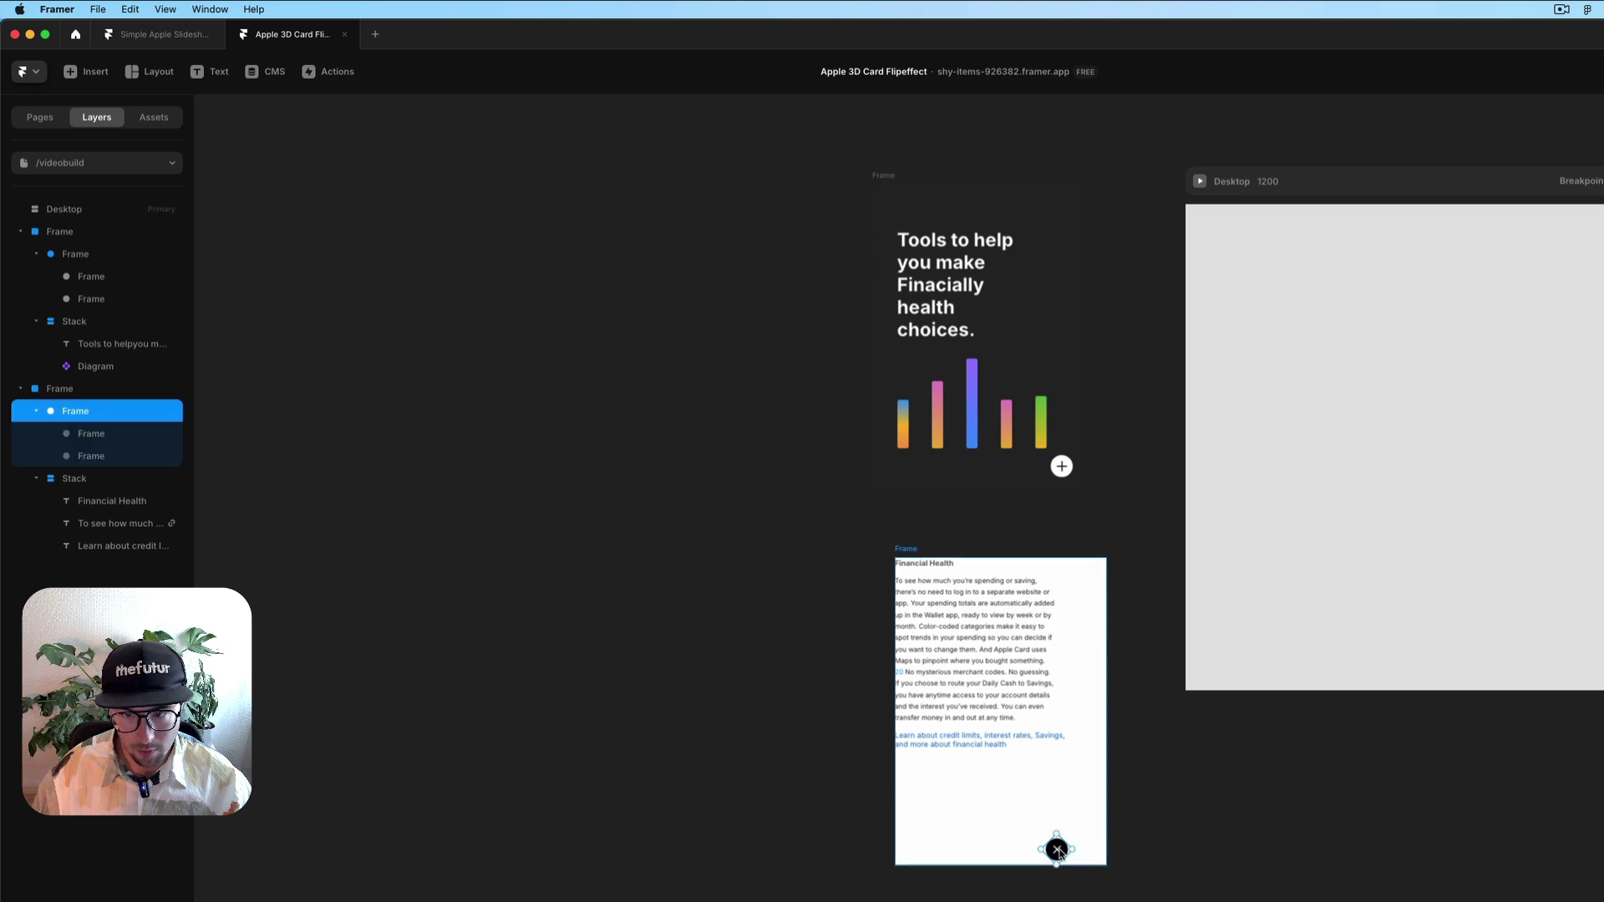
key(super+plus)
scroll(1195, 745, down, 3)
scroll(1196, 749, down, 2)
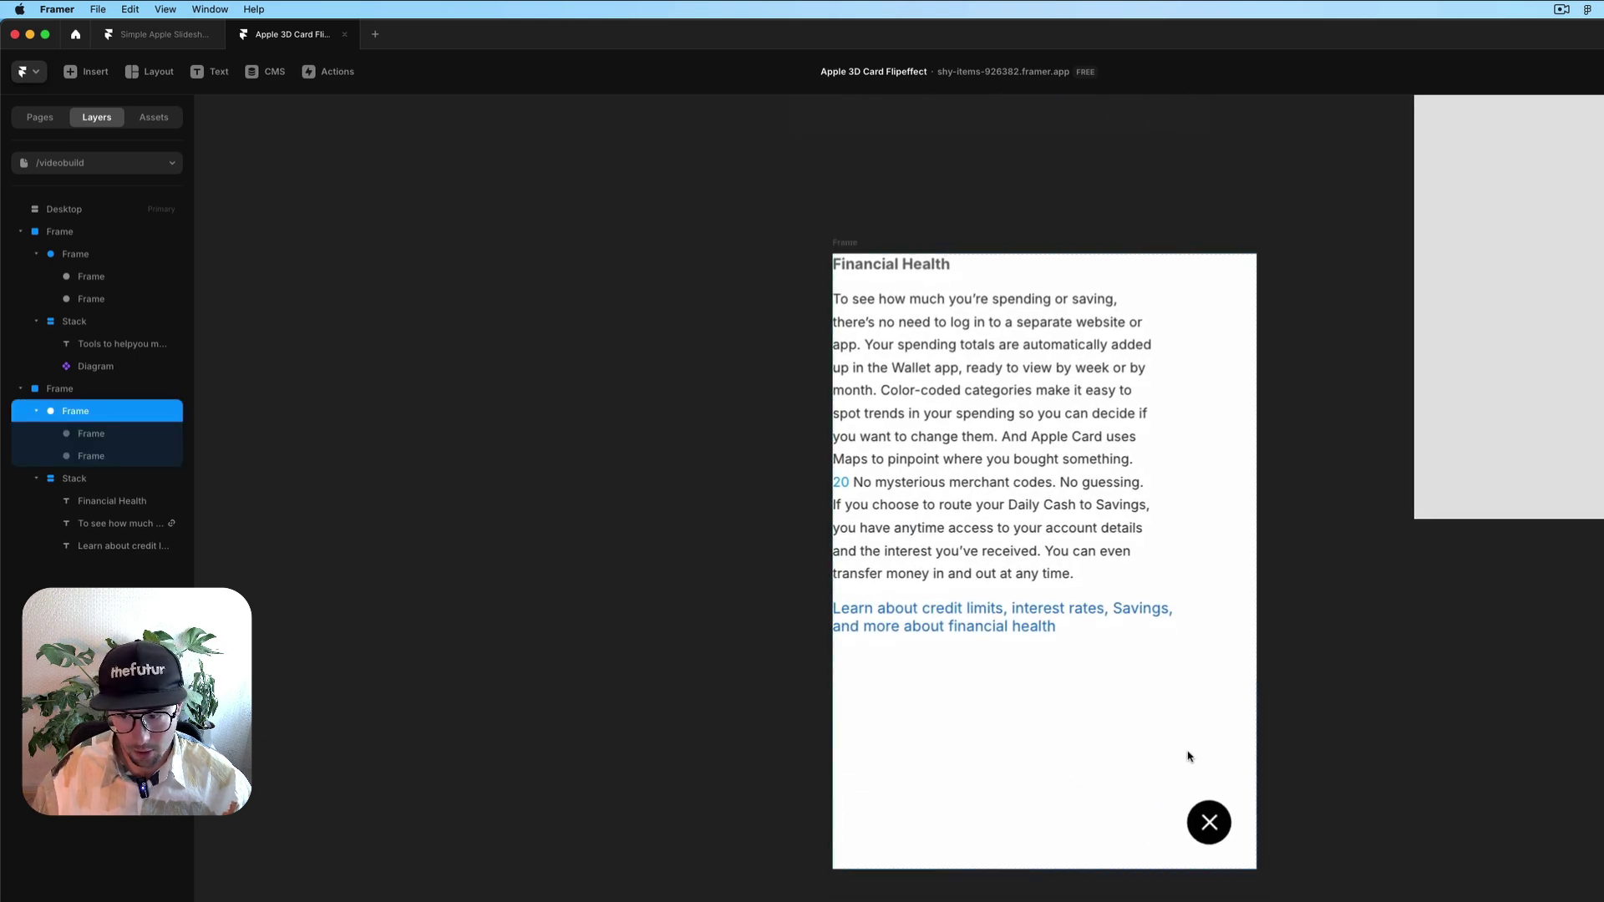
click(1157, 592)
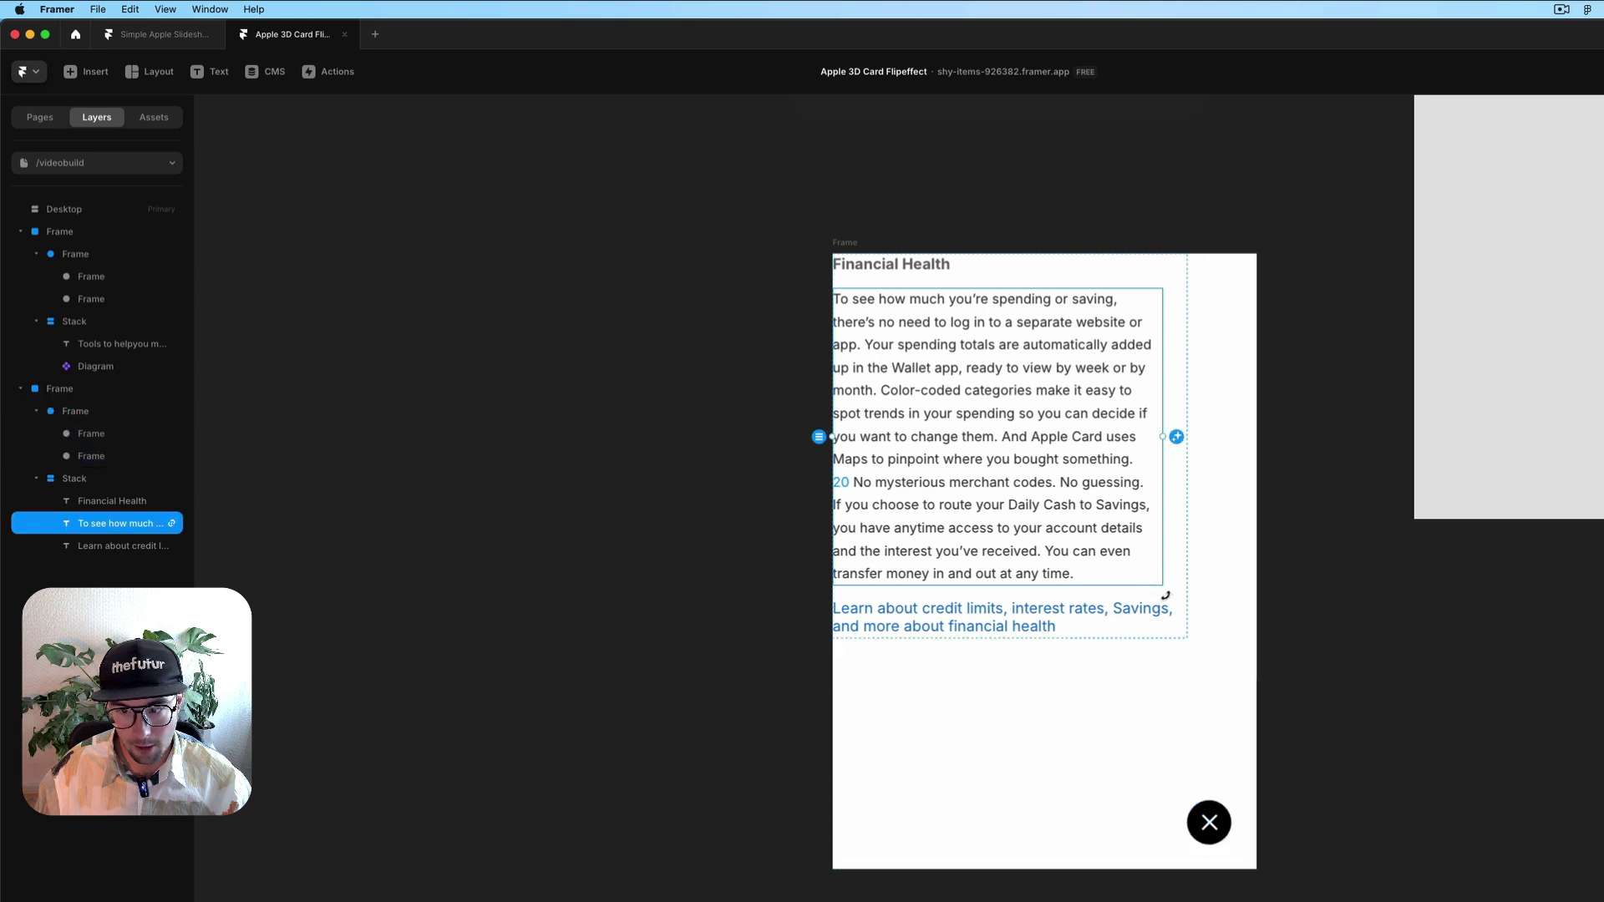
click(1177, 588)
drag(1178, 583, 1218, 676)
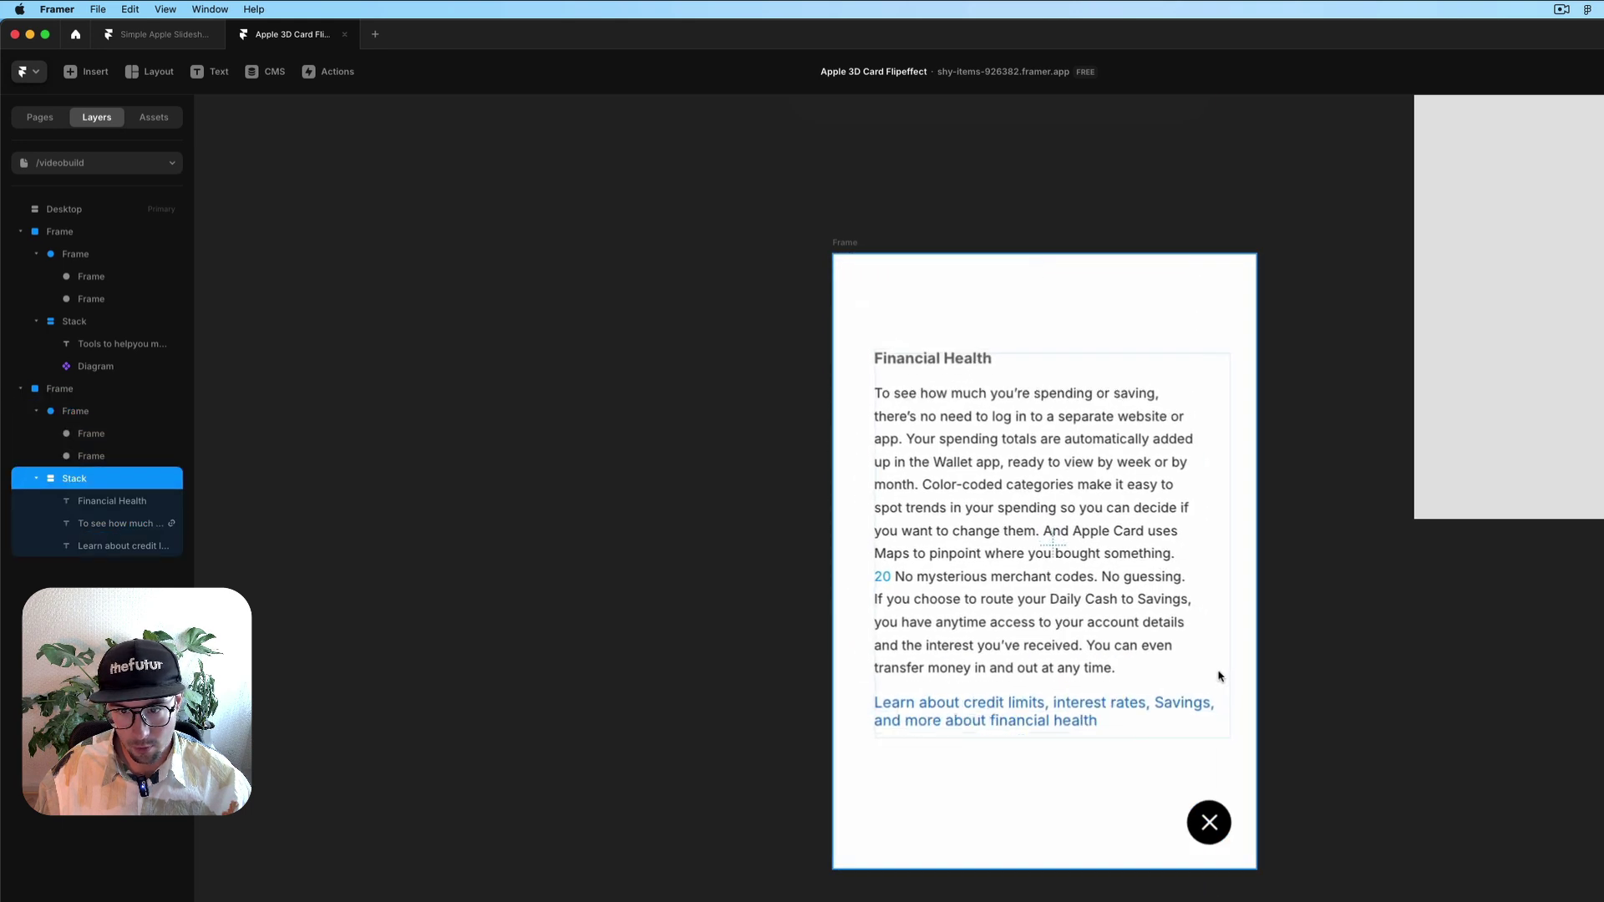
click(845, 246)
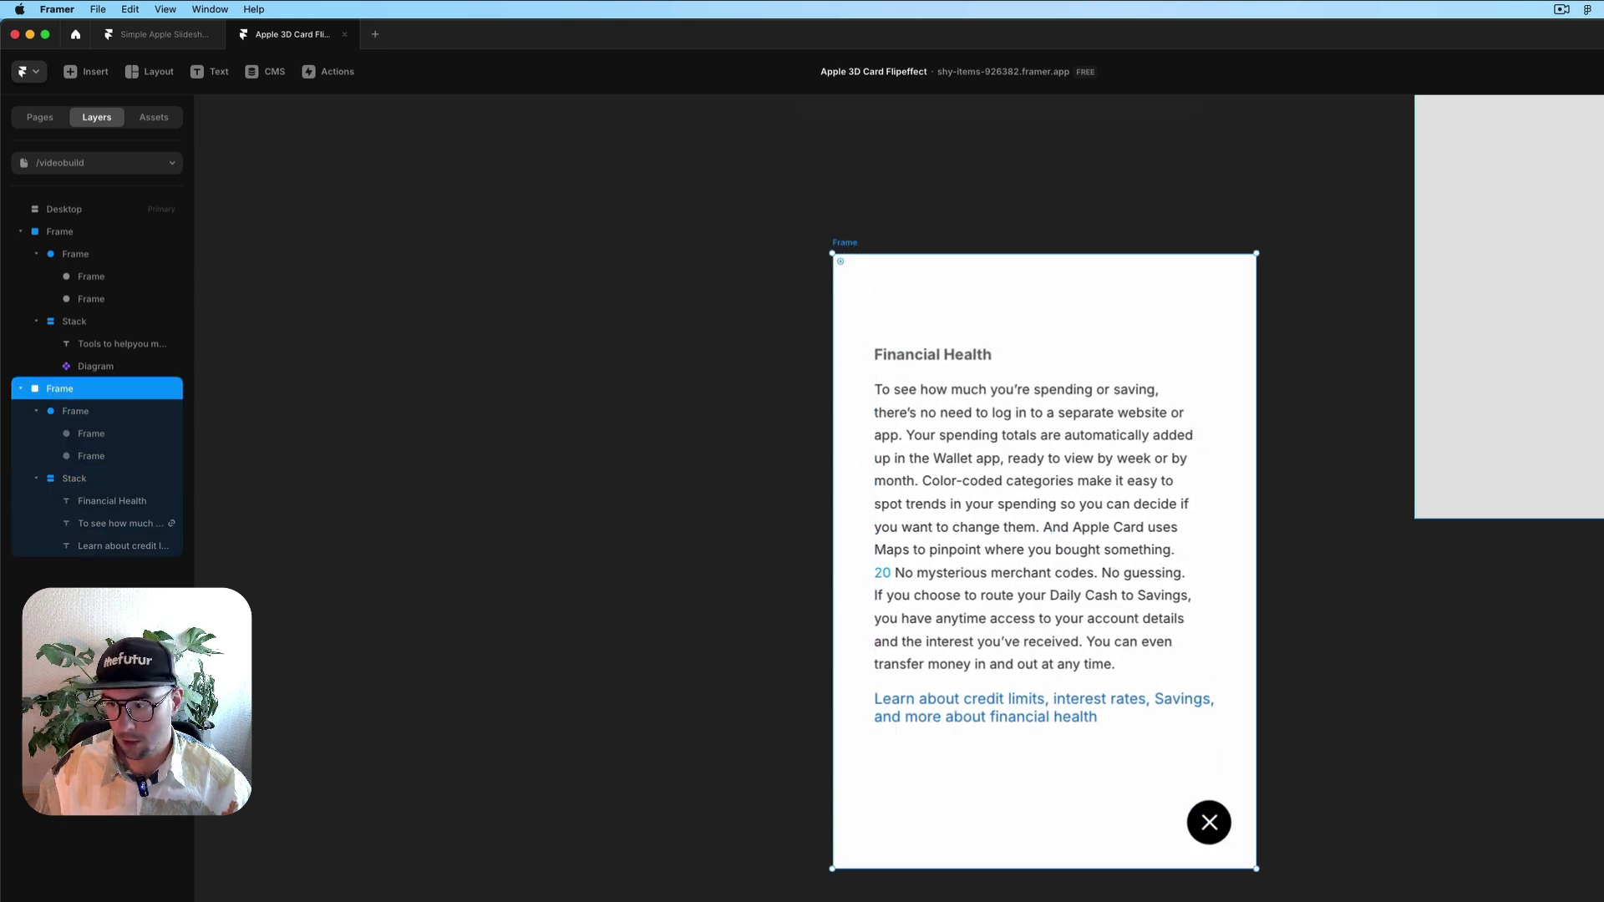
text(40)
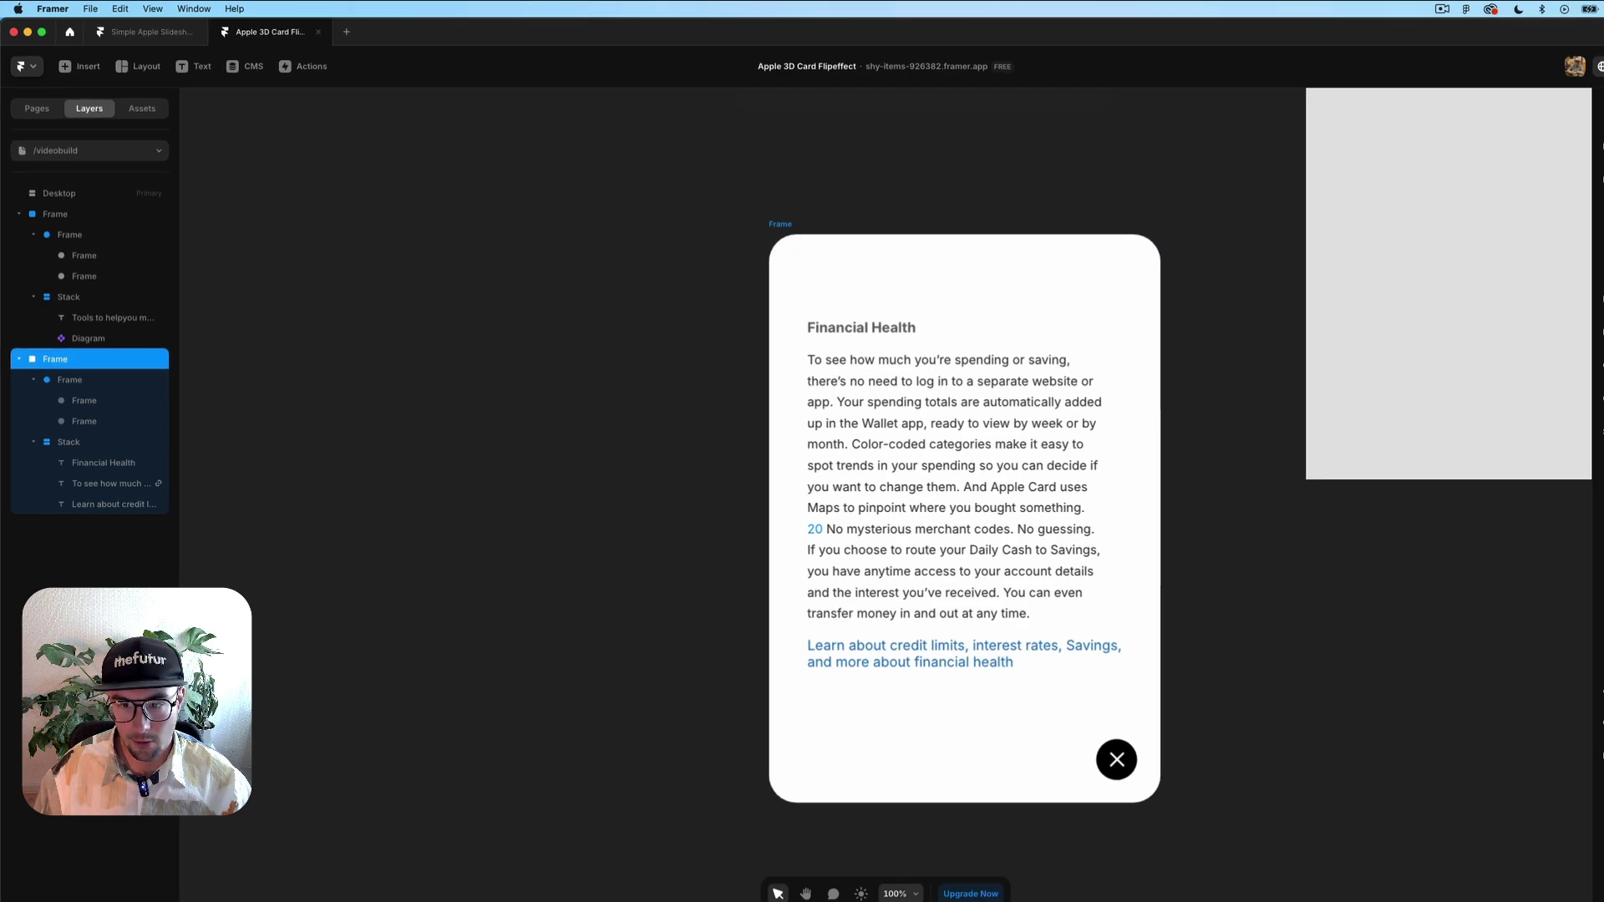
Wrap the dark front frame and the white Financial Health frame together in a new frame and rename it Card.
key(super+minus)
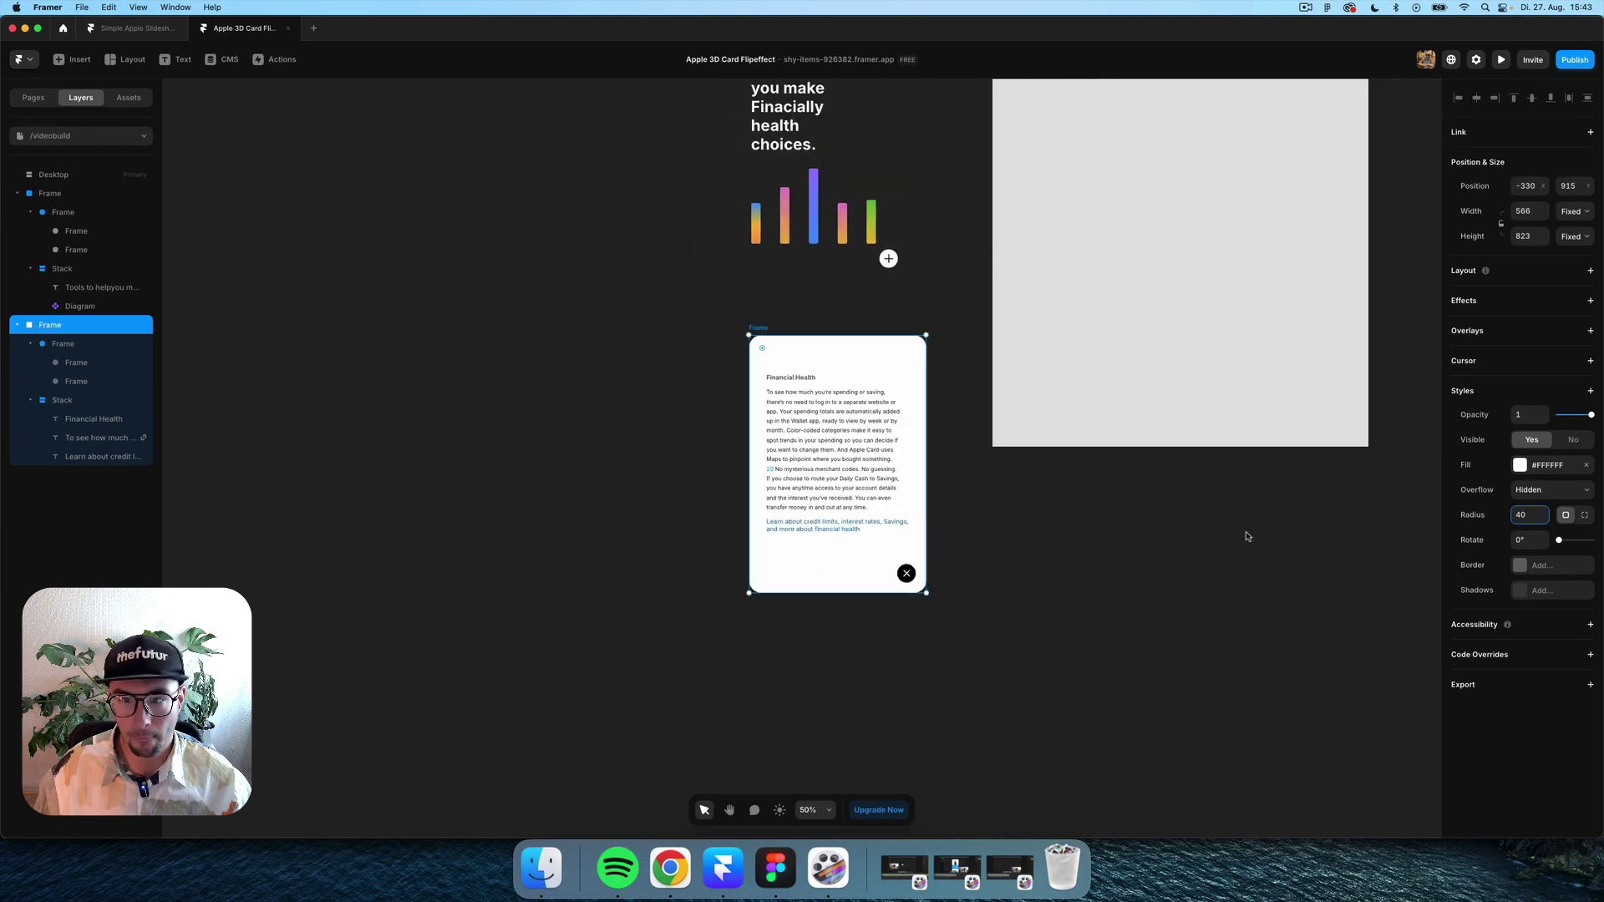
scroll(1245, 539, up, 3)
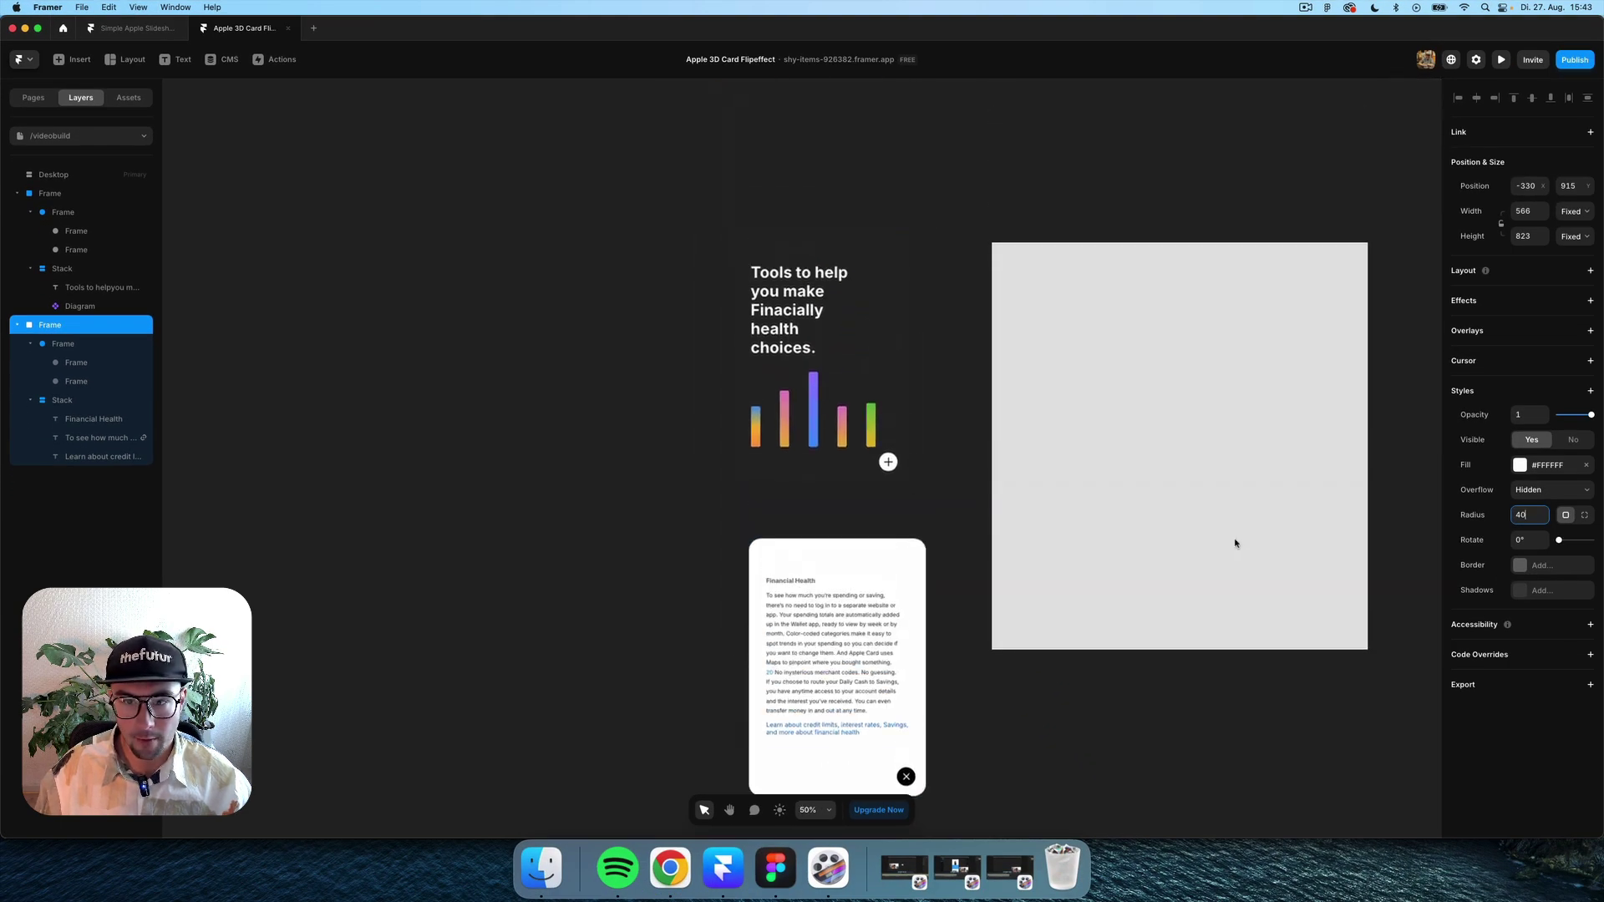
shift+click(735, 219)
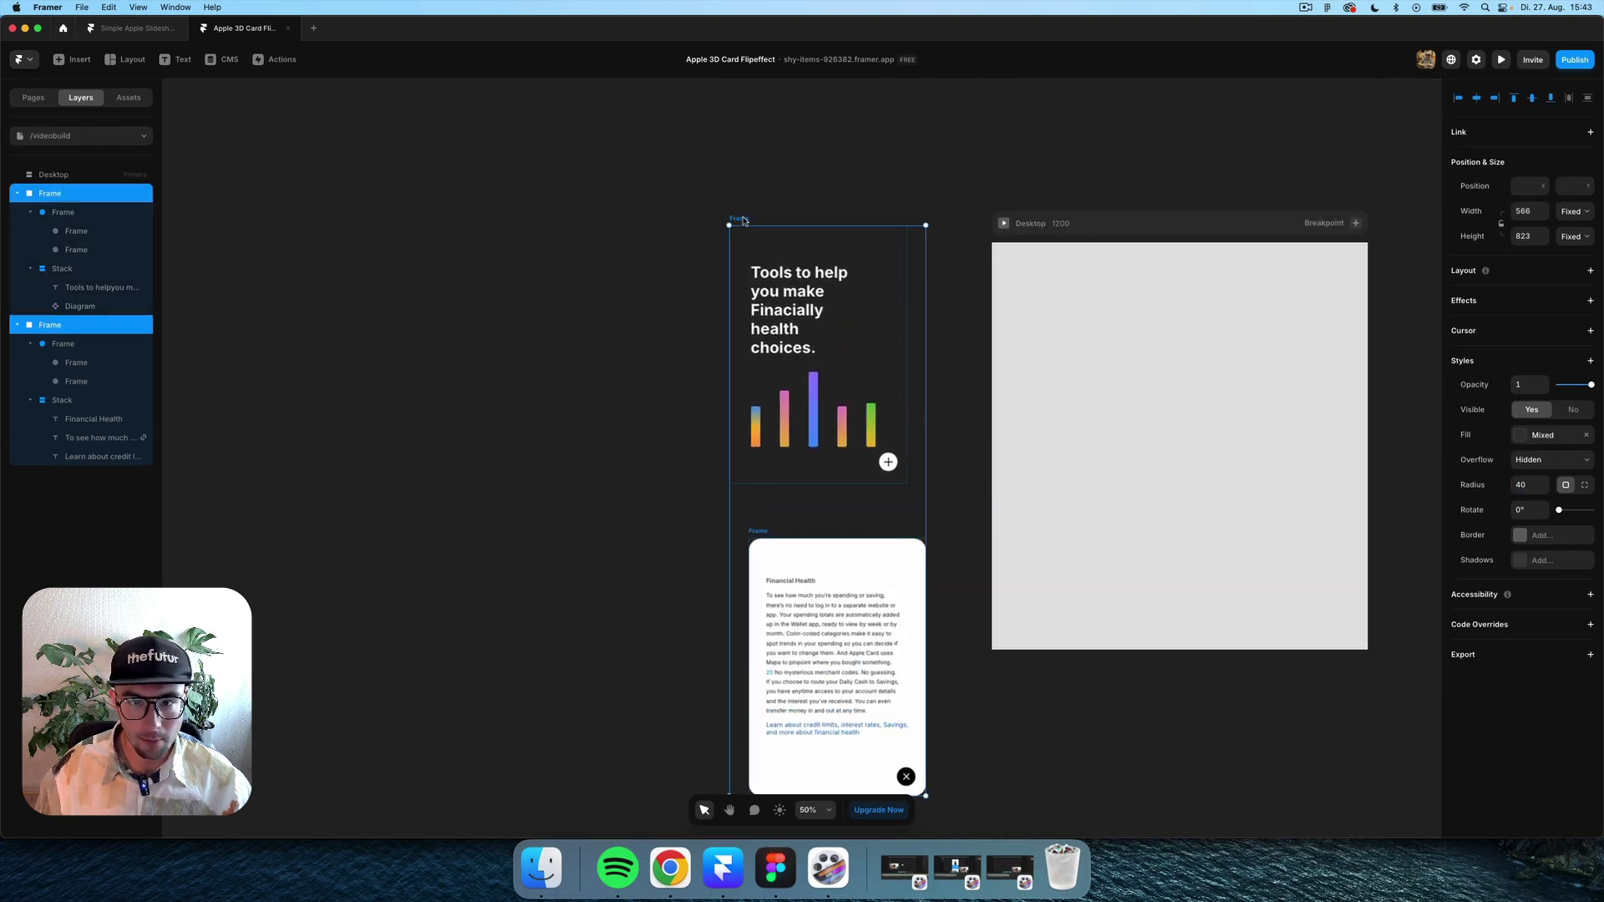
right_click(735, 219)
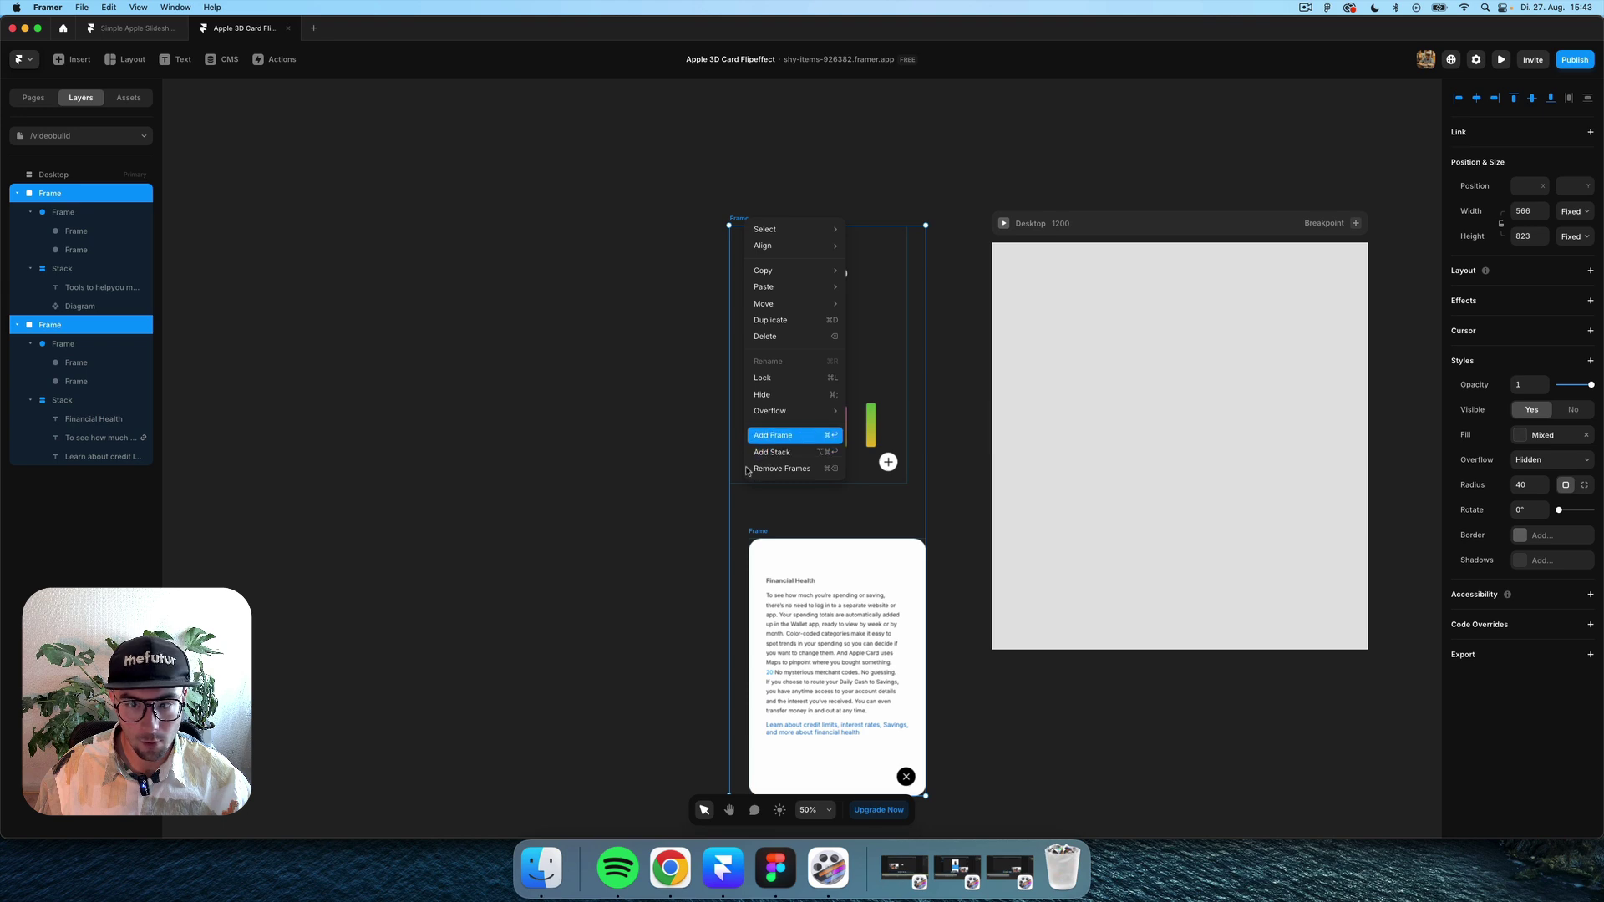
click(773, 435)
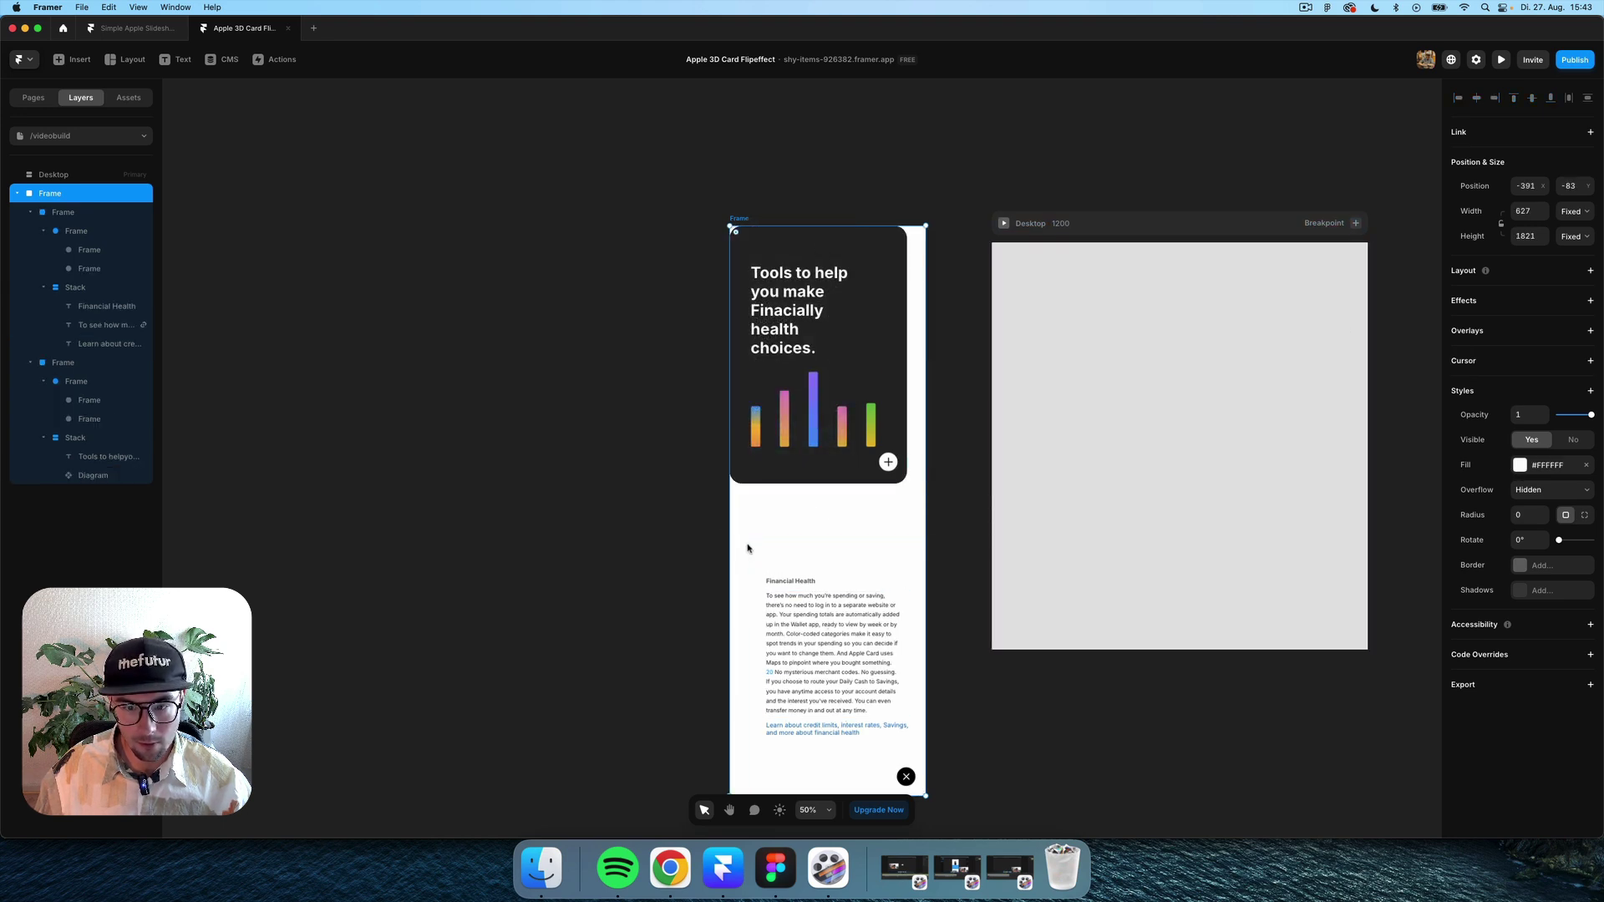
click(773, 553)
click(738, 219)
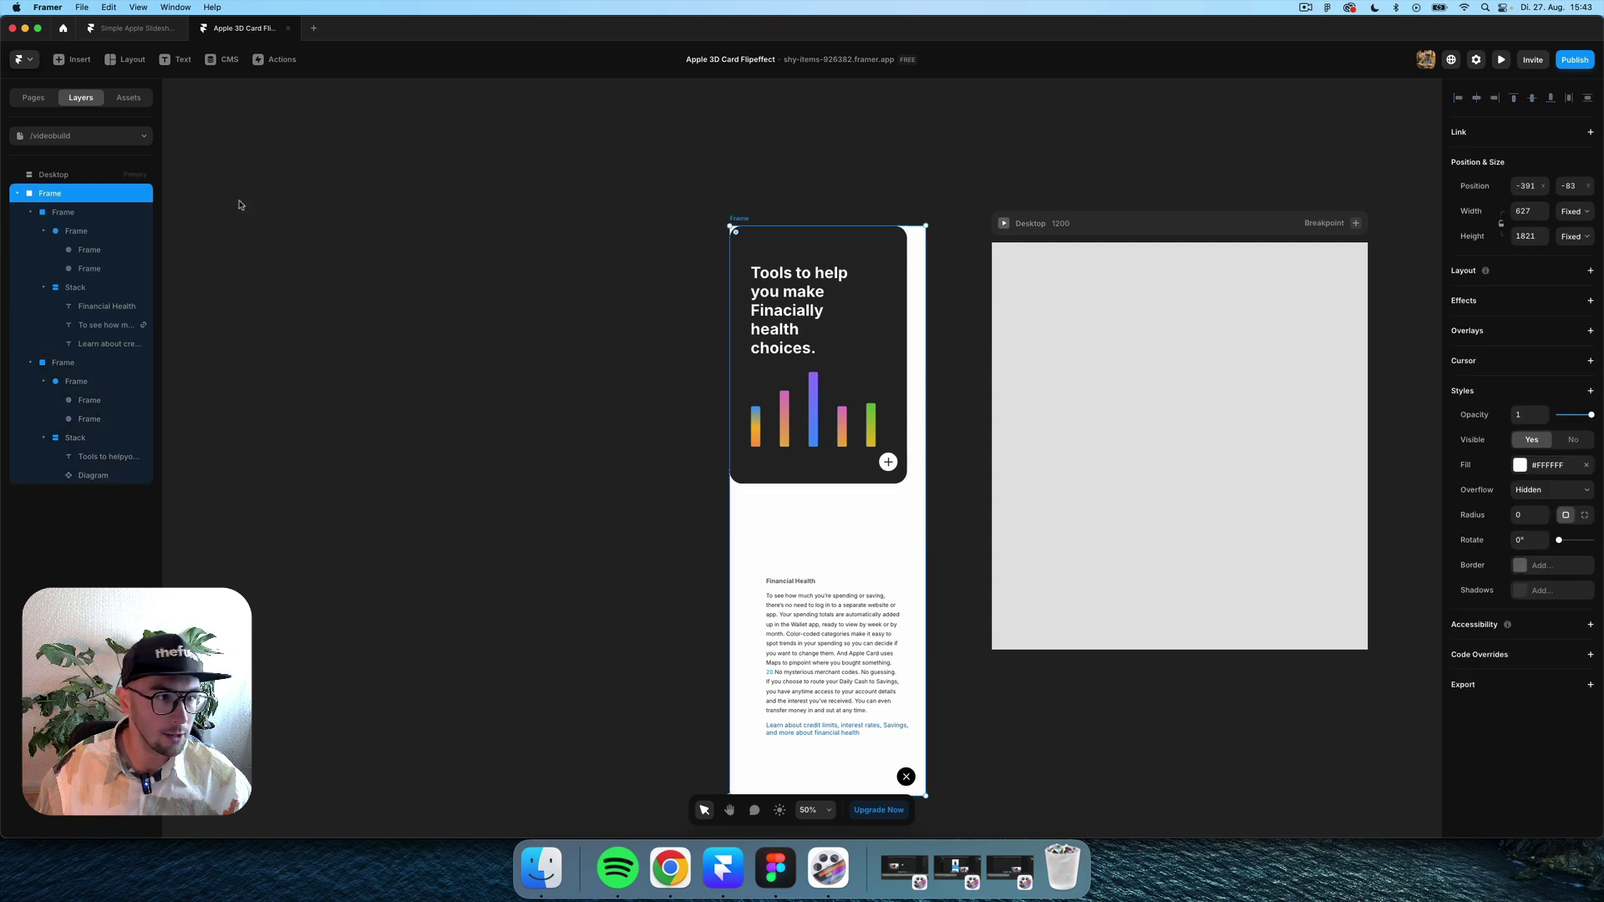
double_click(89, 193)
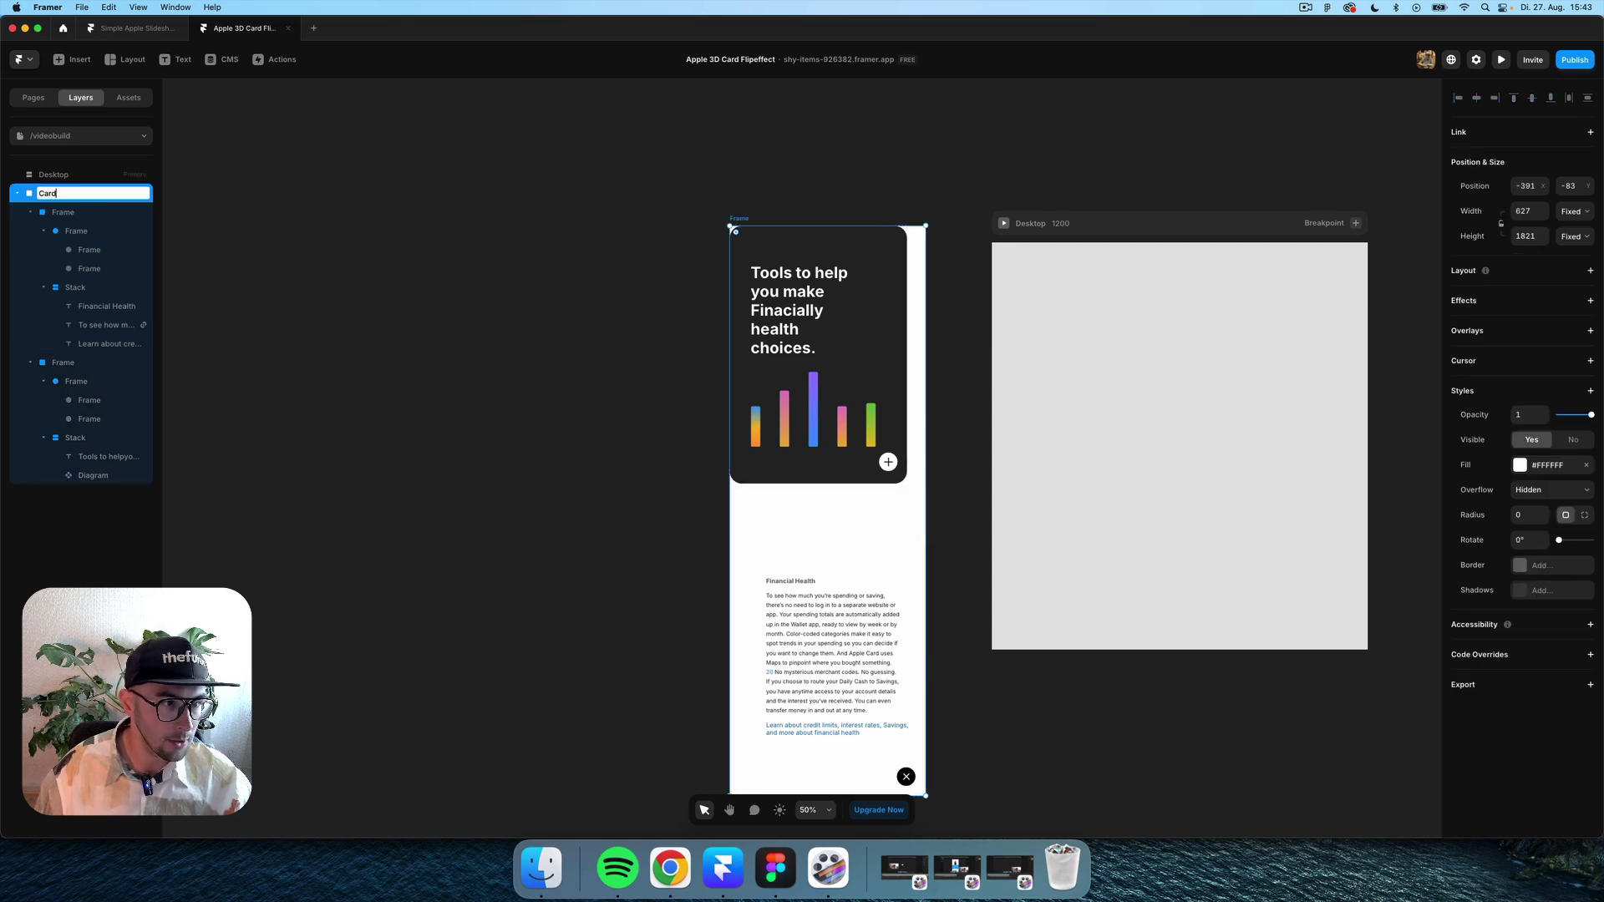
key(Return)
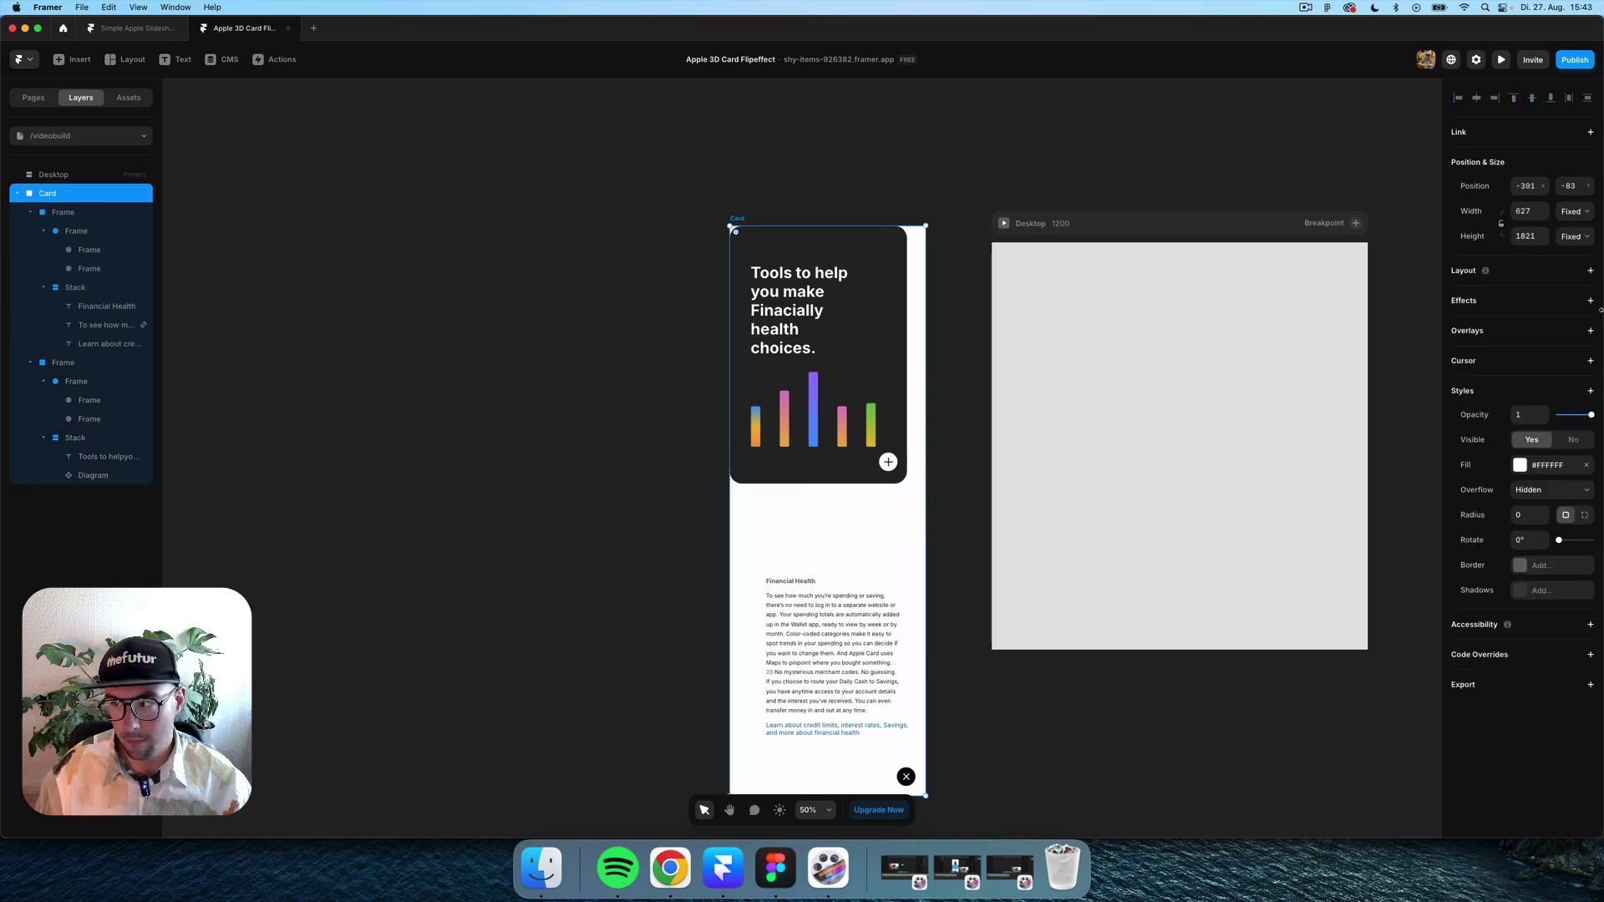
Set the Card frame's width to 566 and its height to 823.
click(1534, 209)
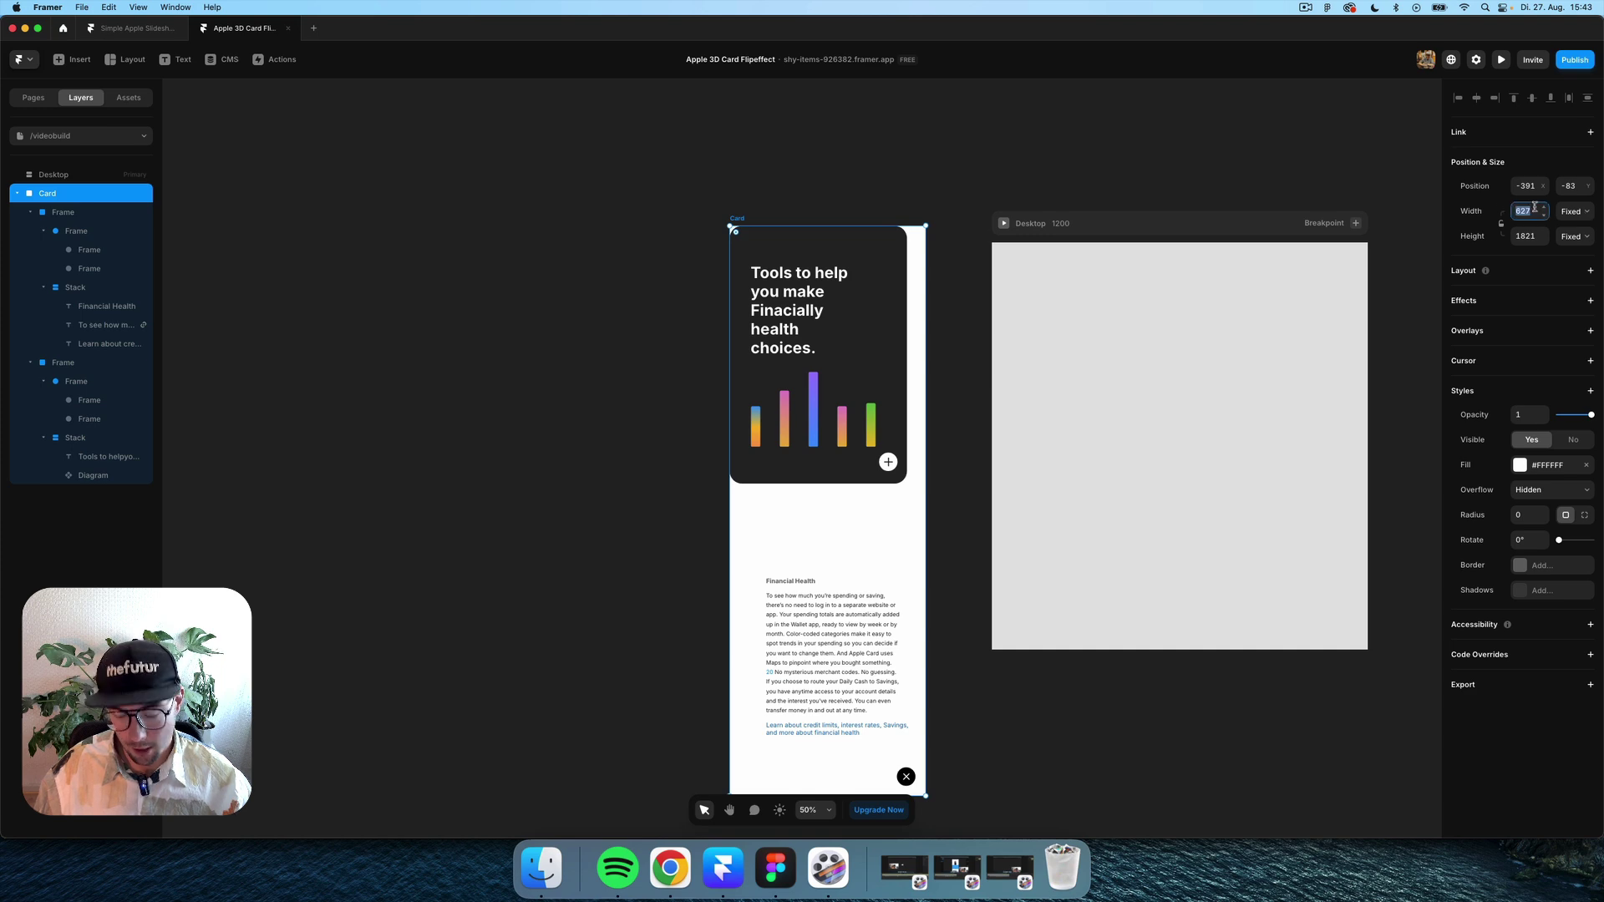
text(566)
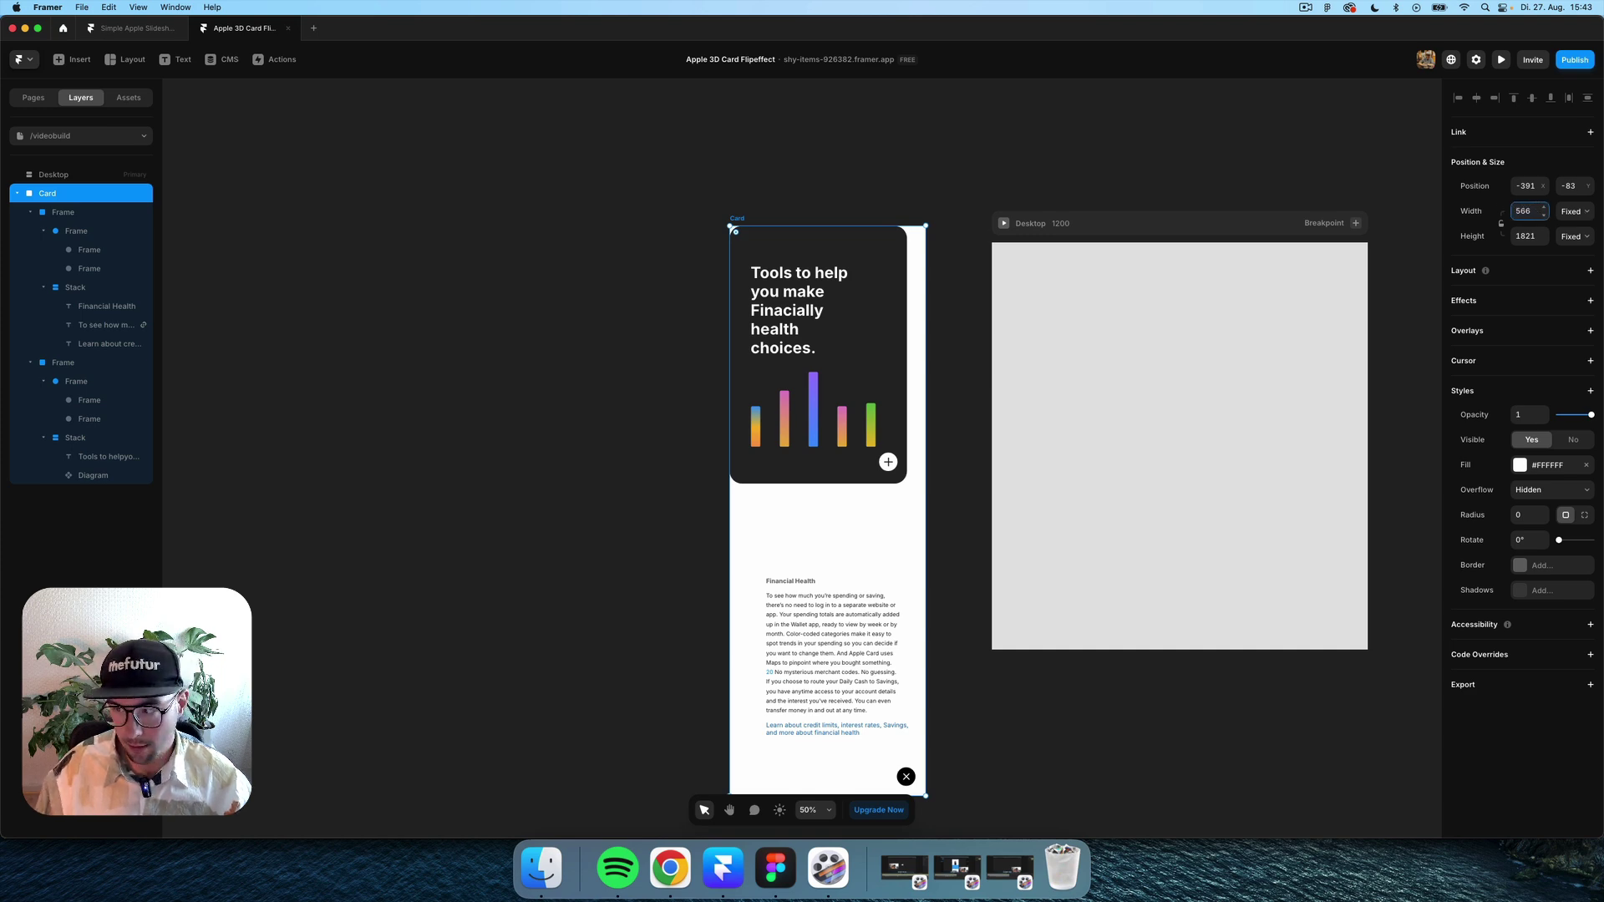
key(Return)
click(1534, 230)
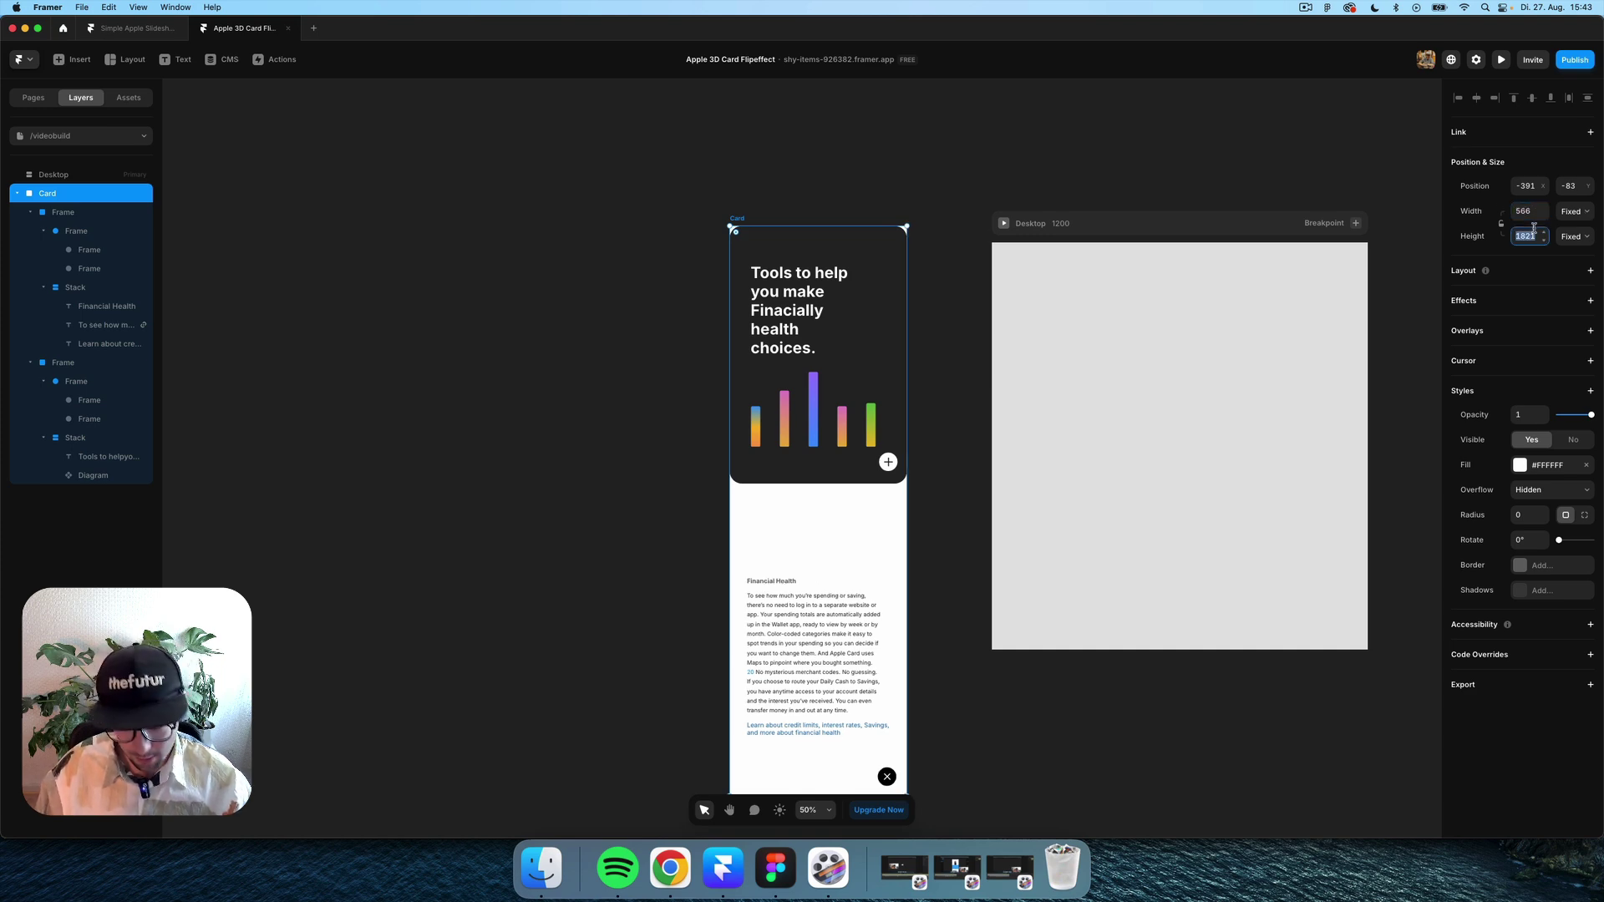
text(823)
key(Return)
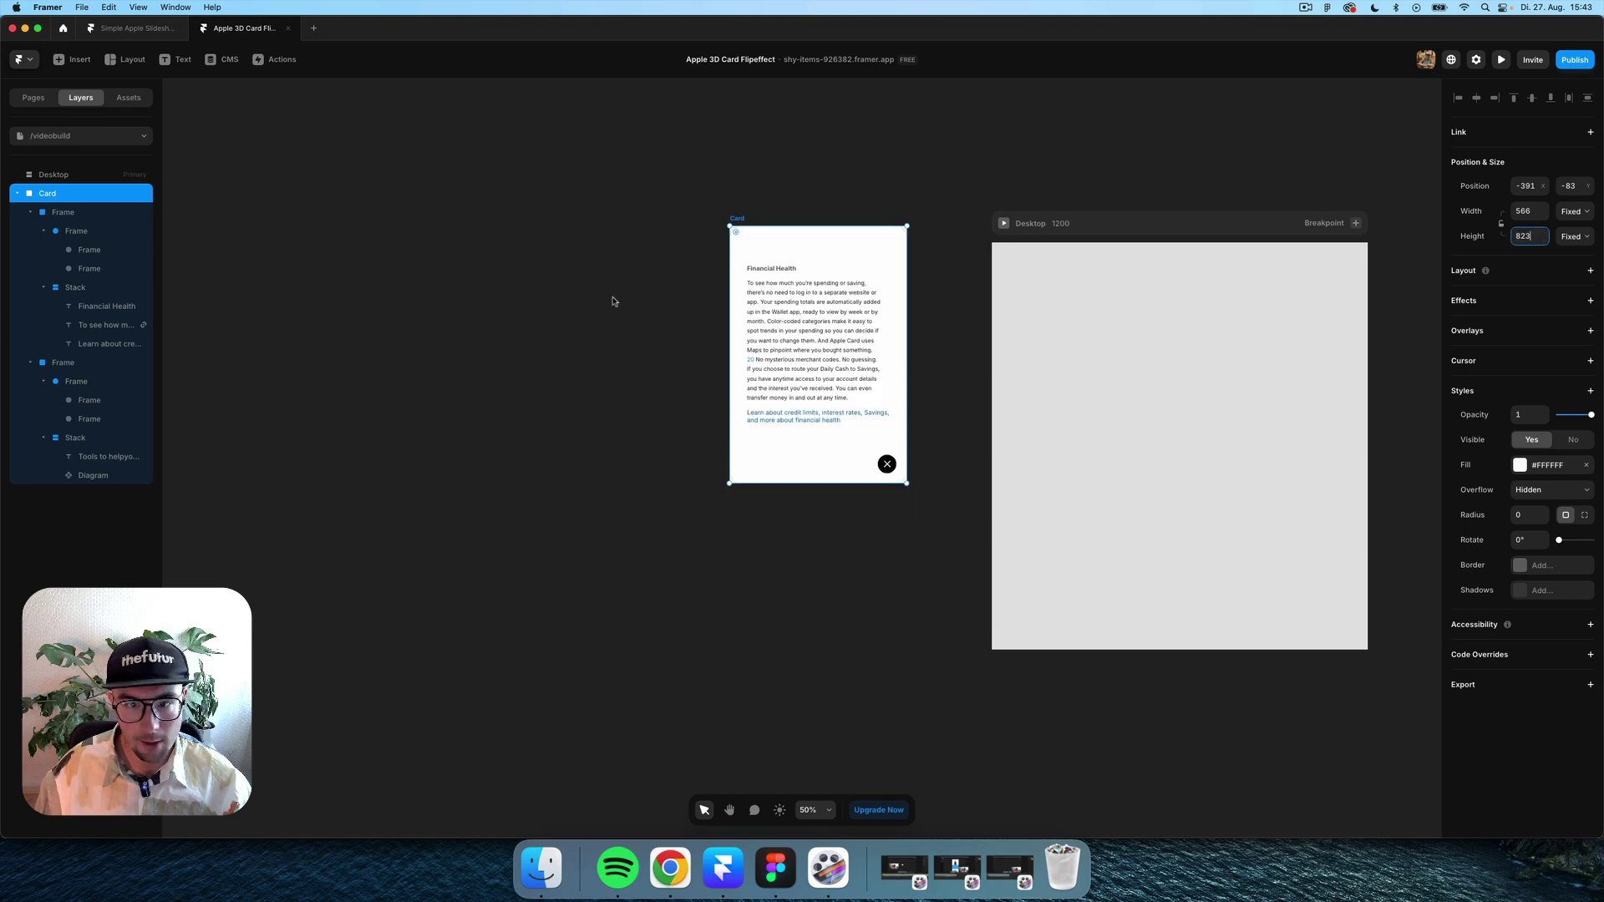
Collapse the two child frames of Card in the layer tree and rename the dark one Front.
click(909, 174)
click(885, 256)
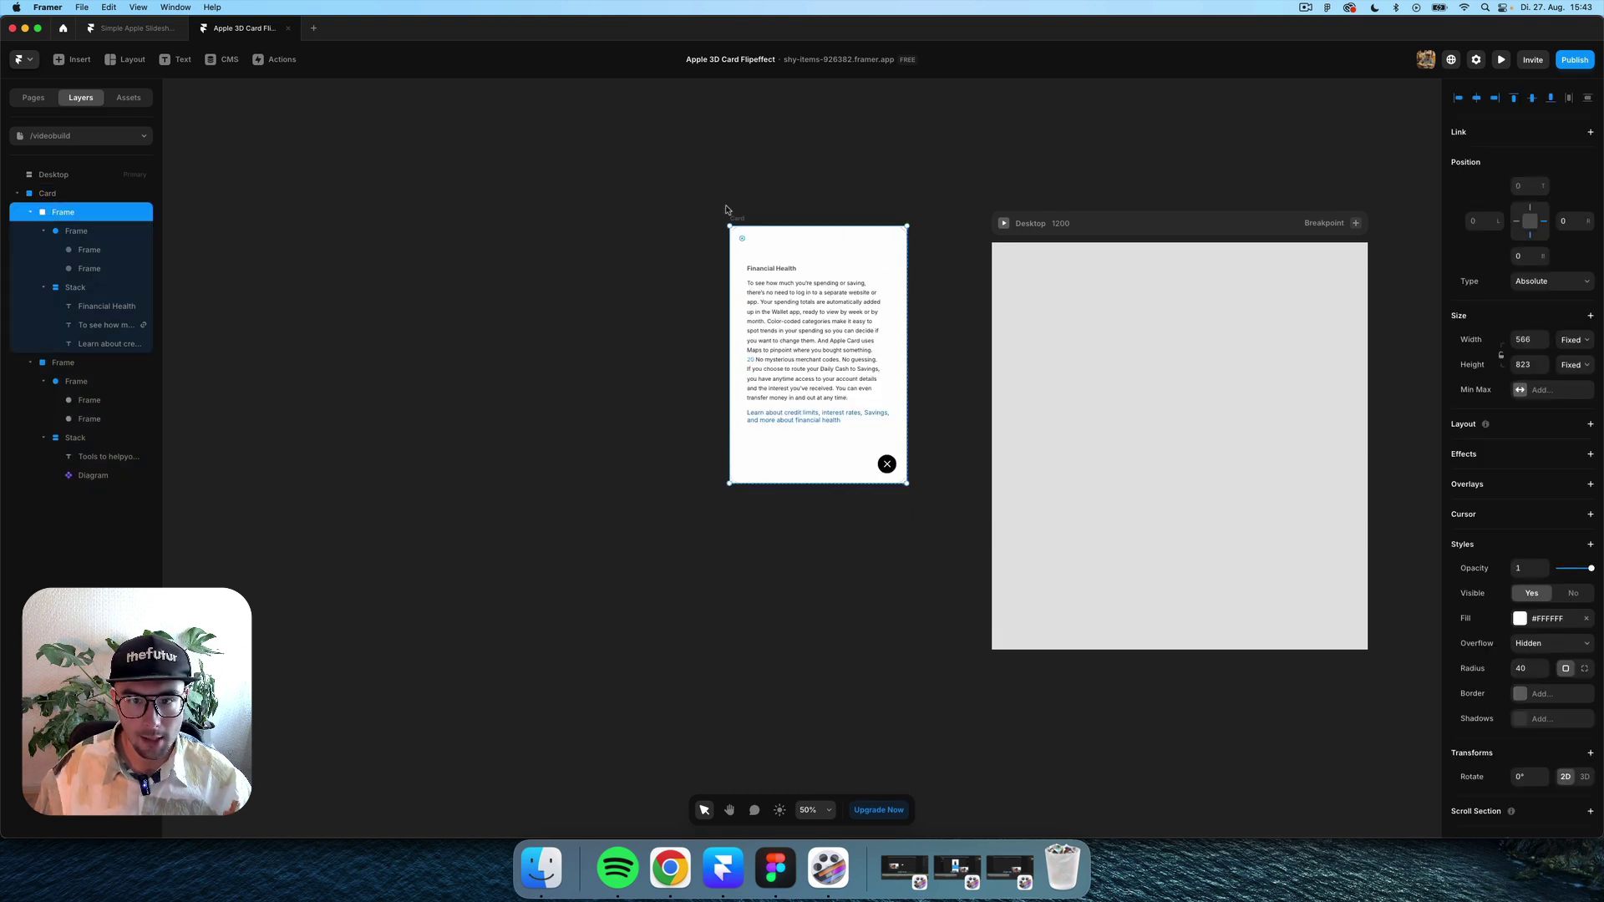
key(super+equal)
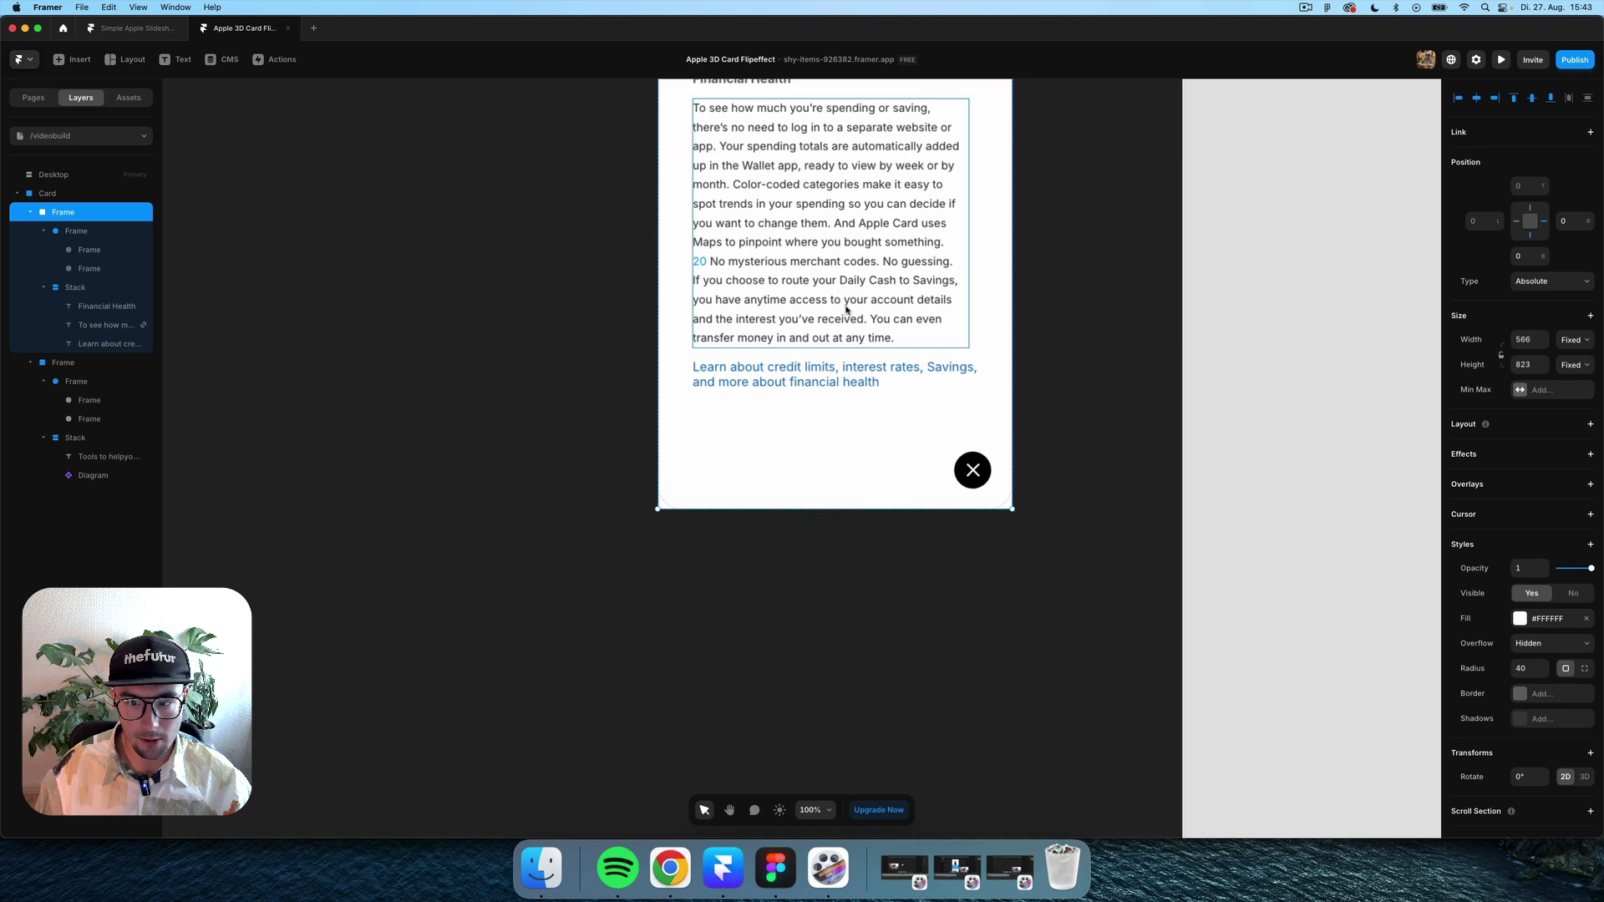
scroll(847, 310, up, 3)
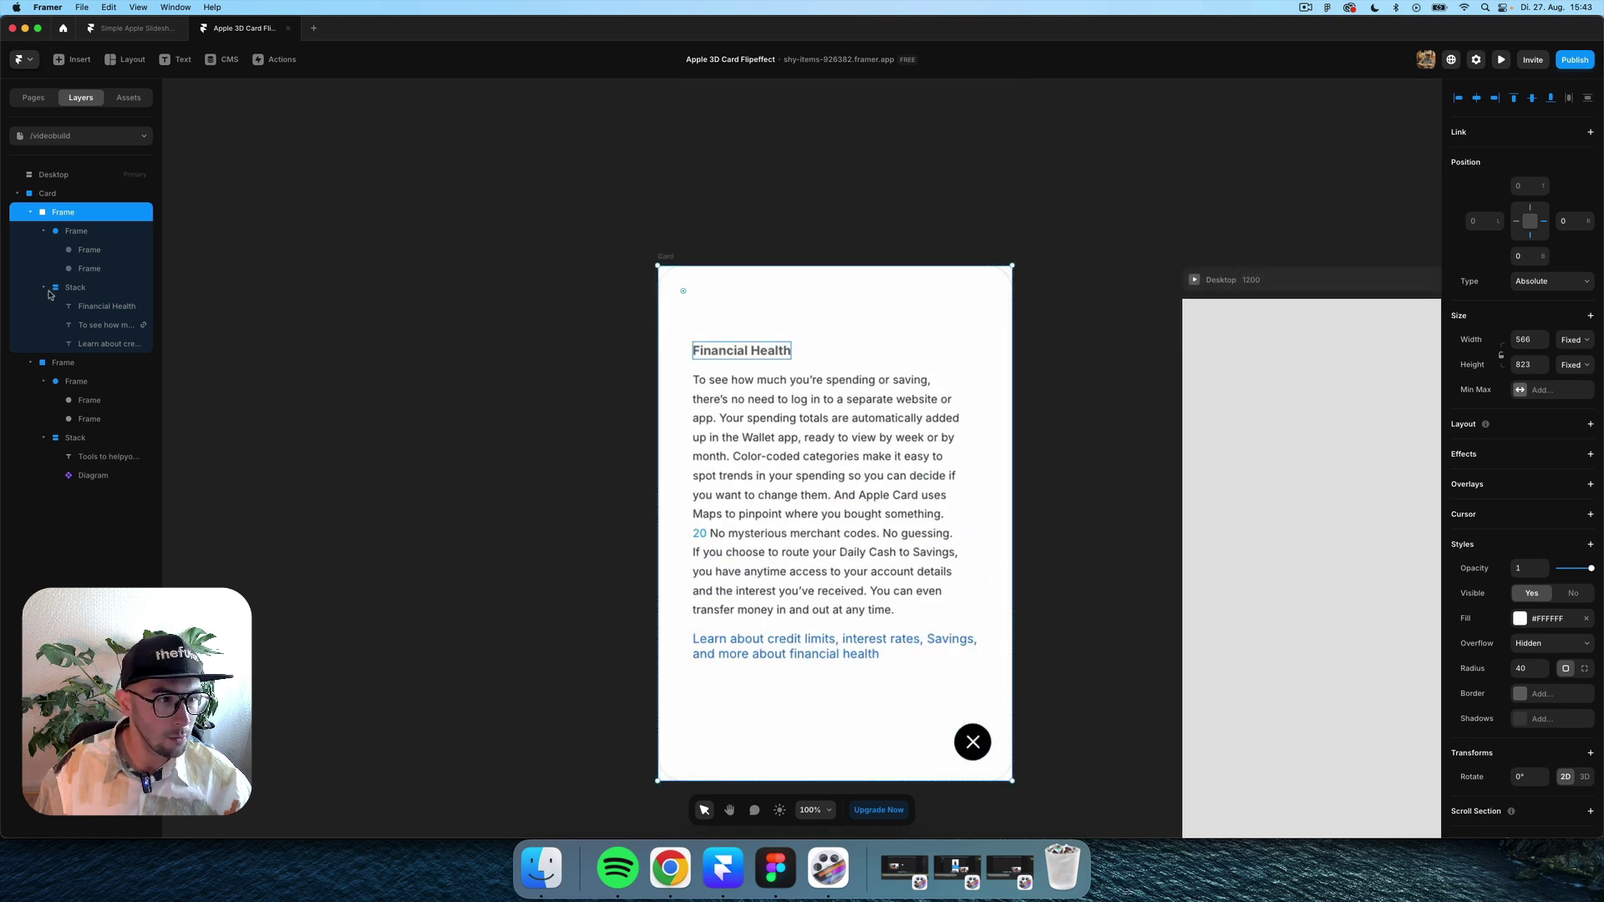
click(29, 212)
click(32, 233)
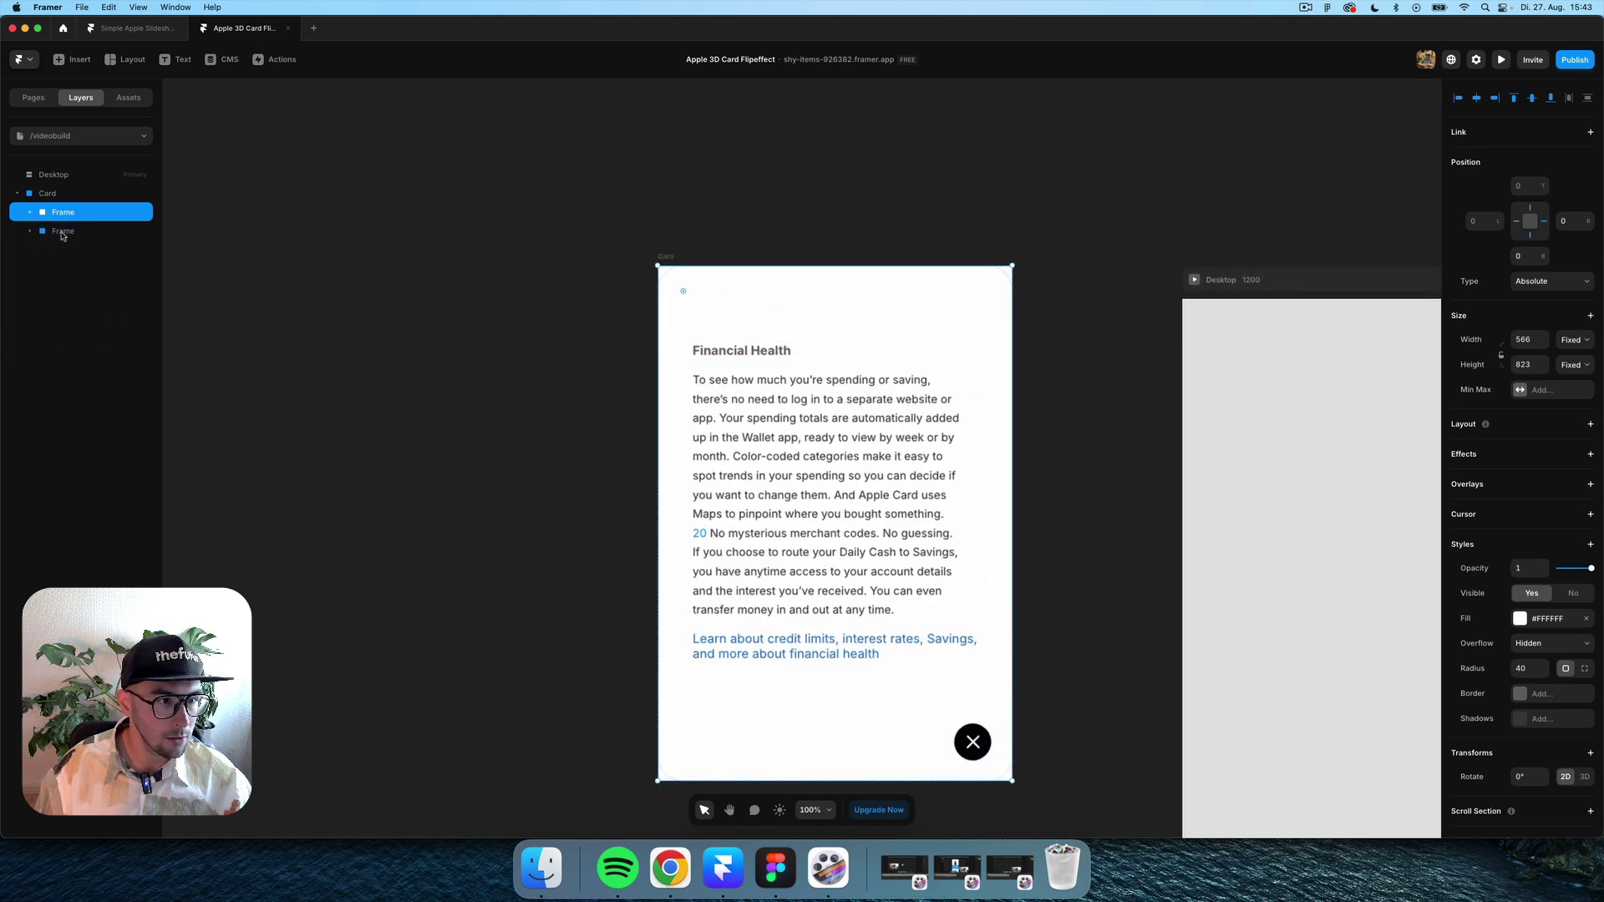
double_click(62, 232)
text(Ba)
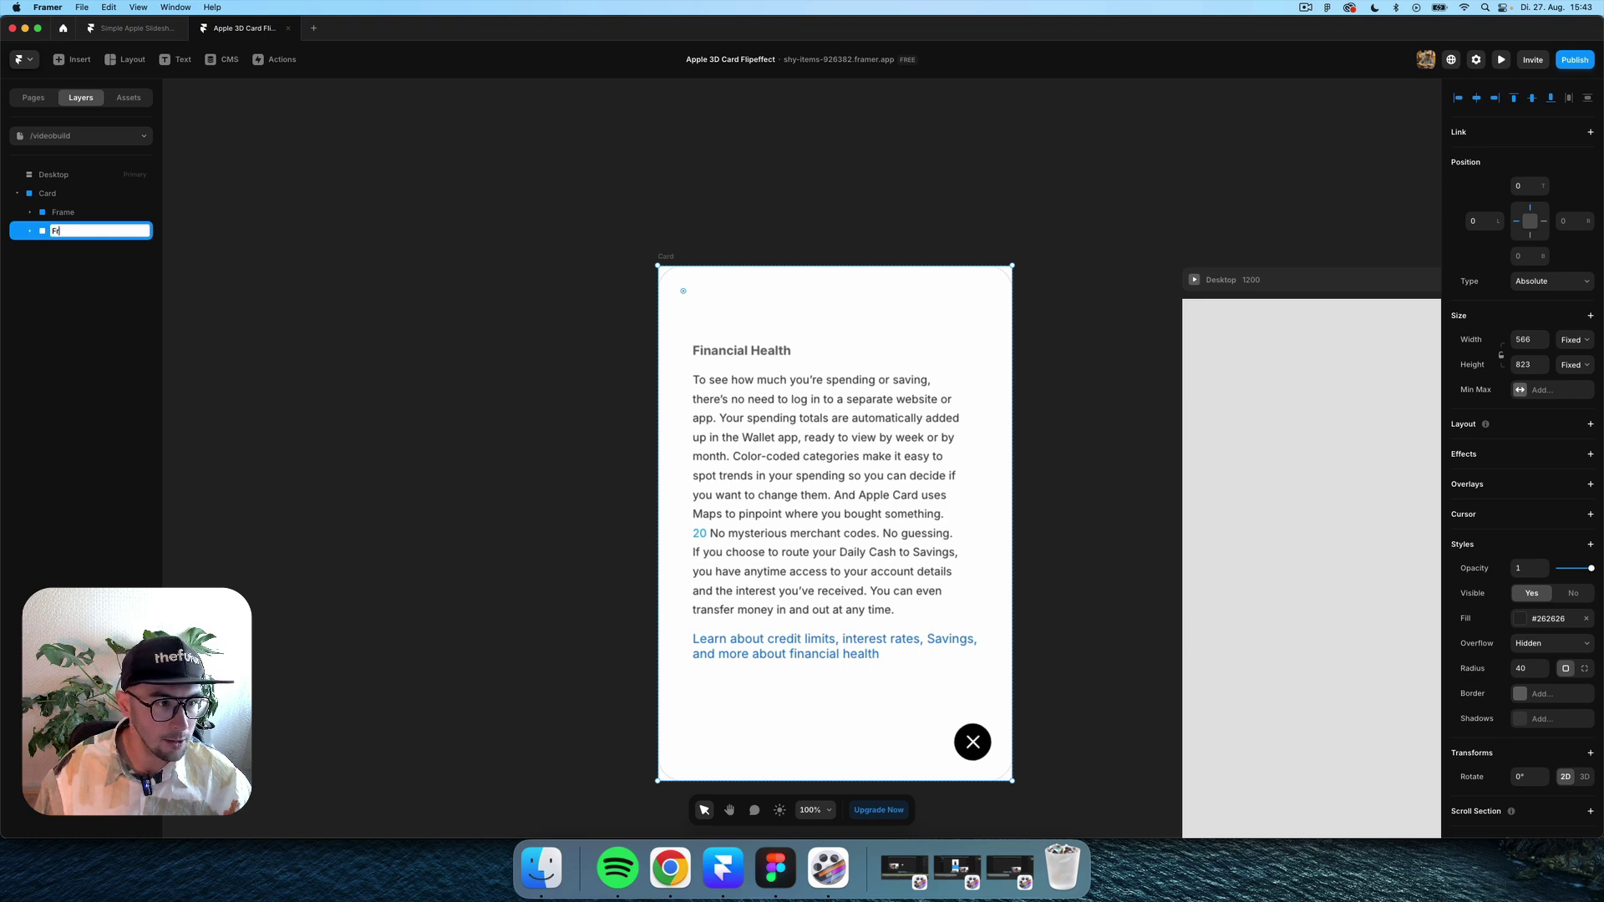
text(ont)
key(Return)
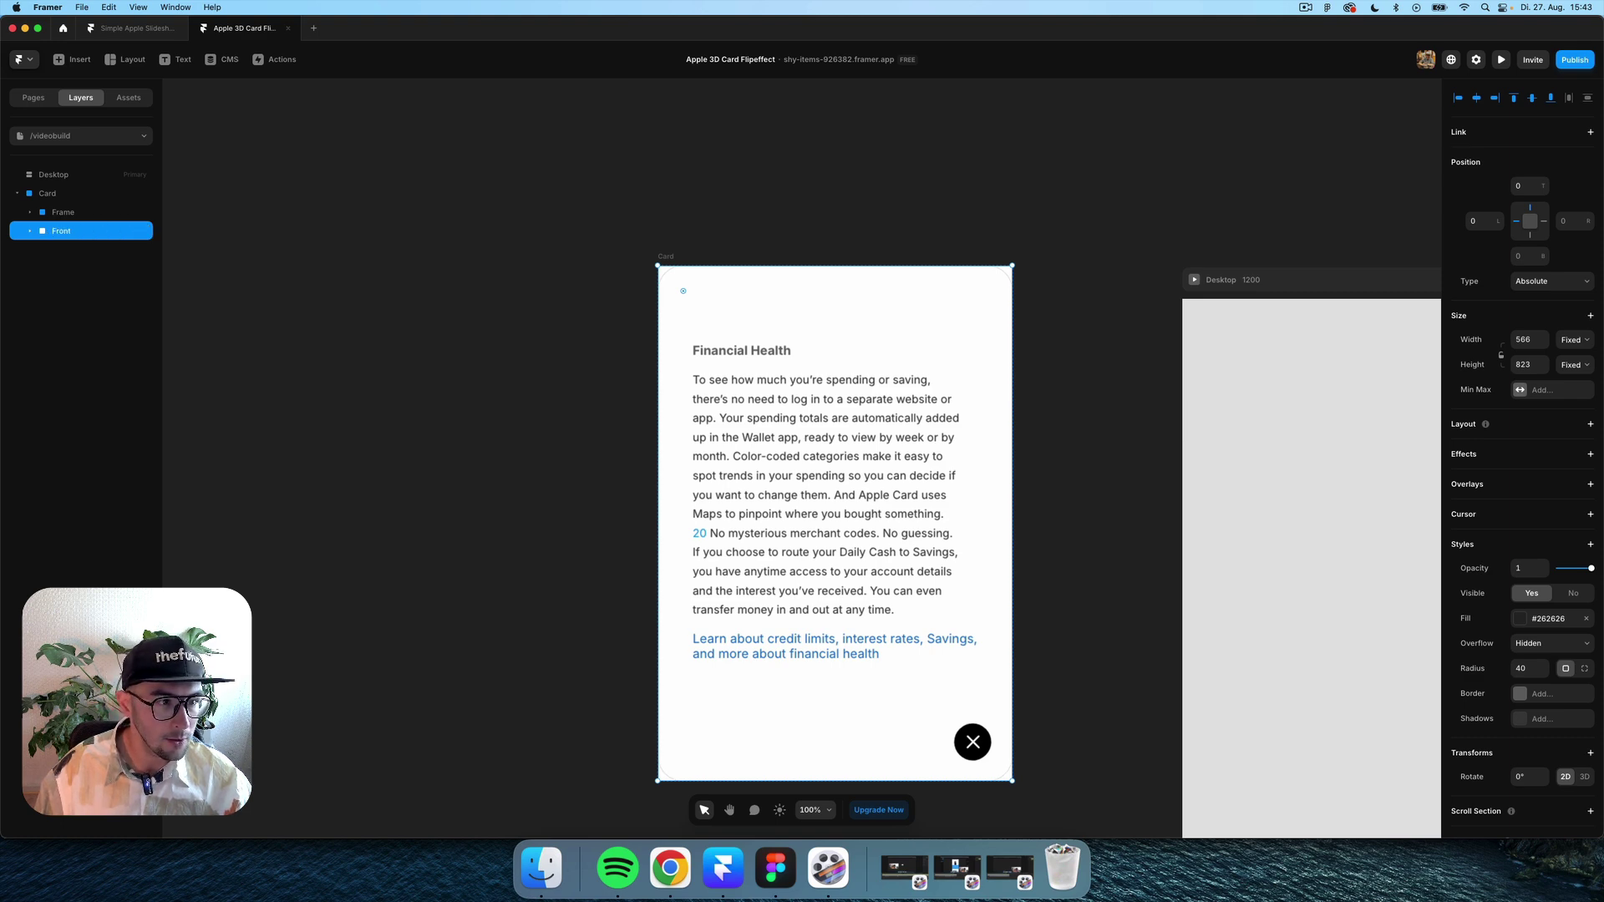
Rename the white Financial Health frame inside Card as Back.
double_click(68, 213)
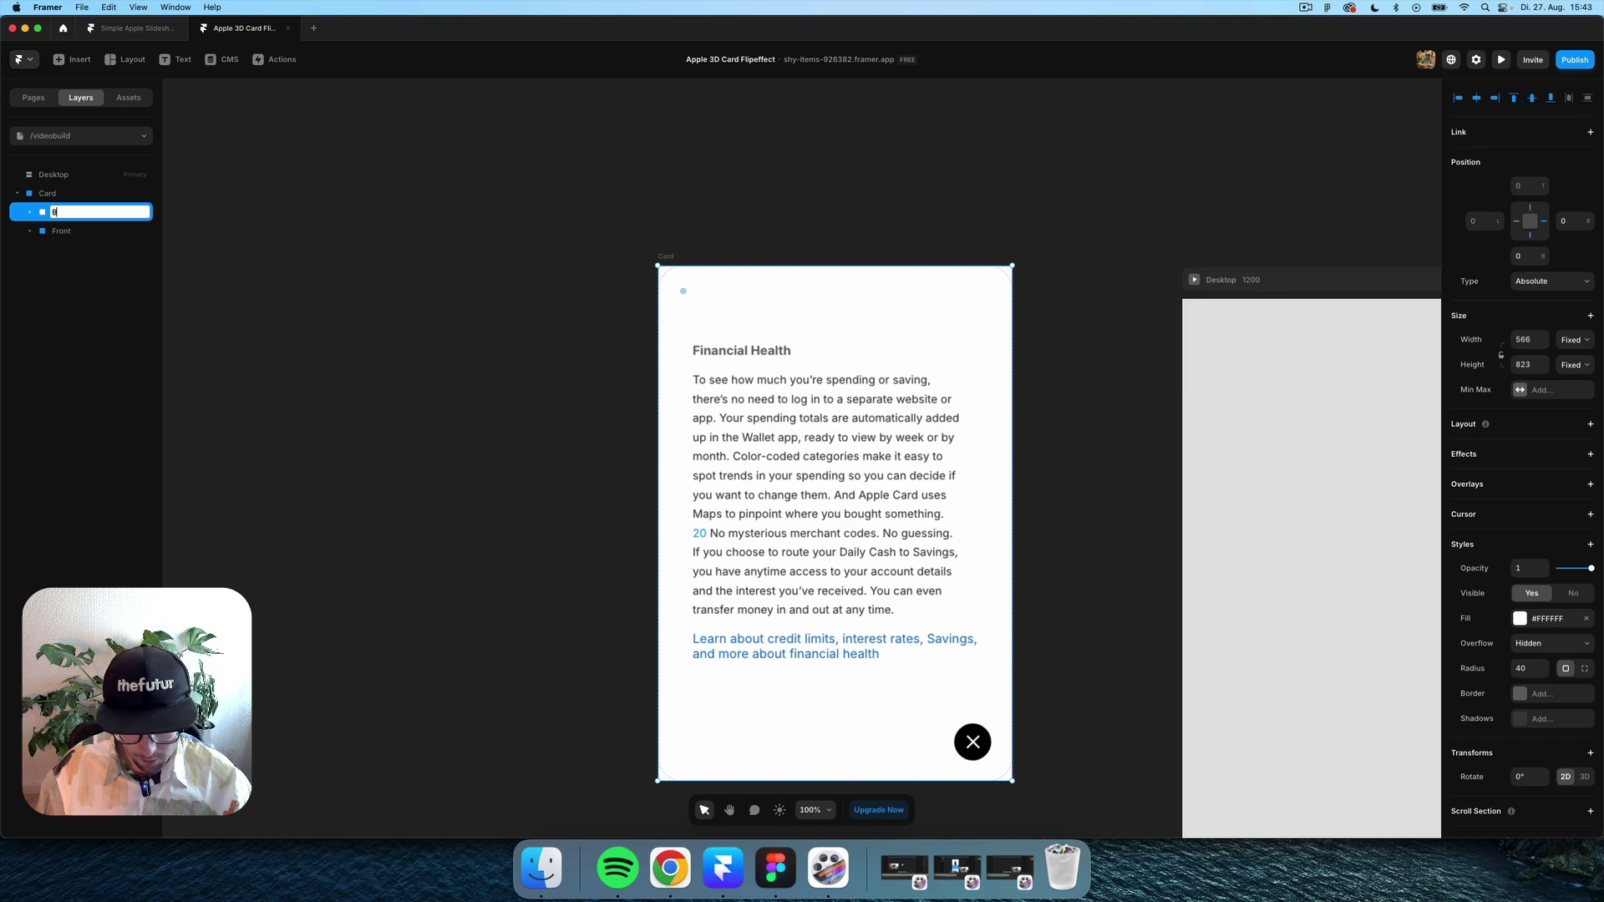
key(Return)
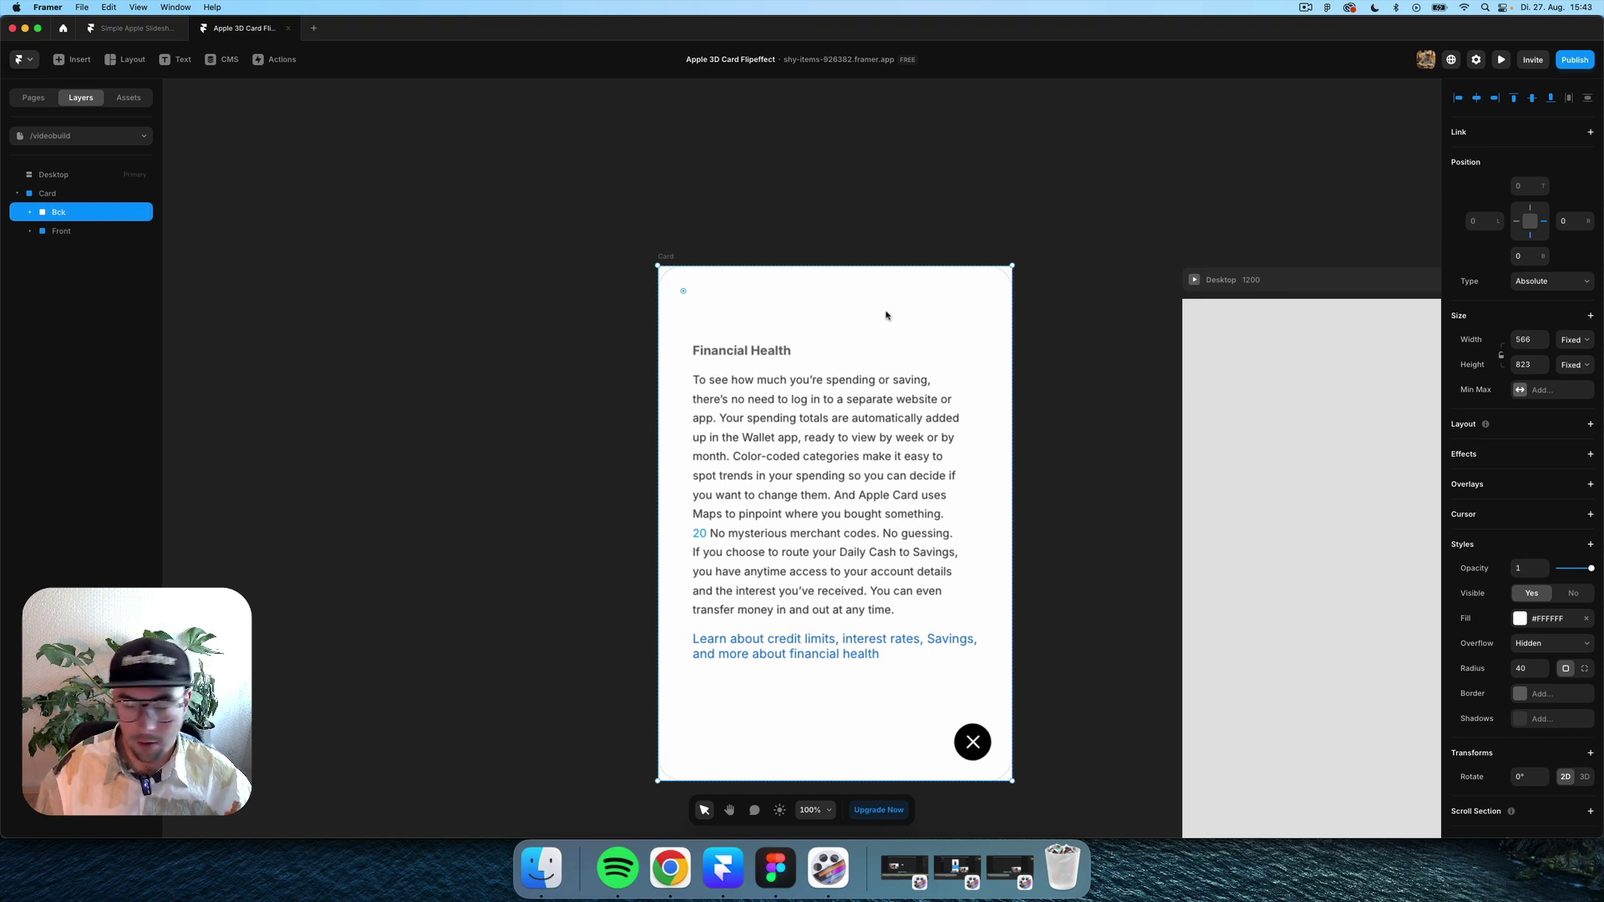
double_click(106, 211)
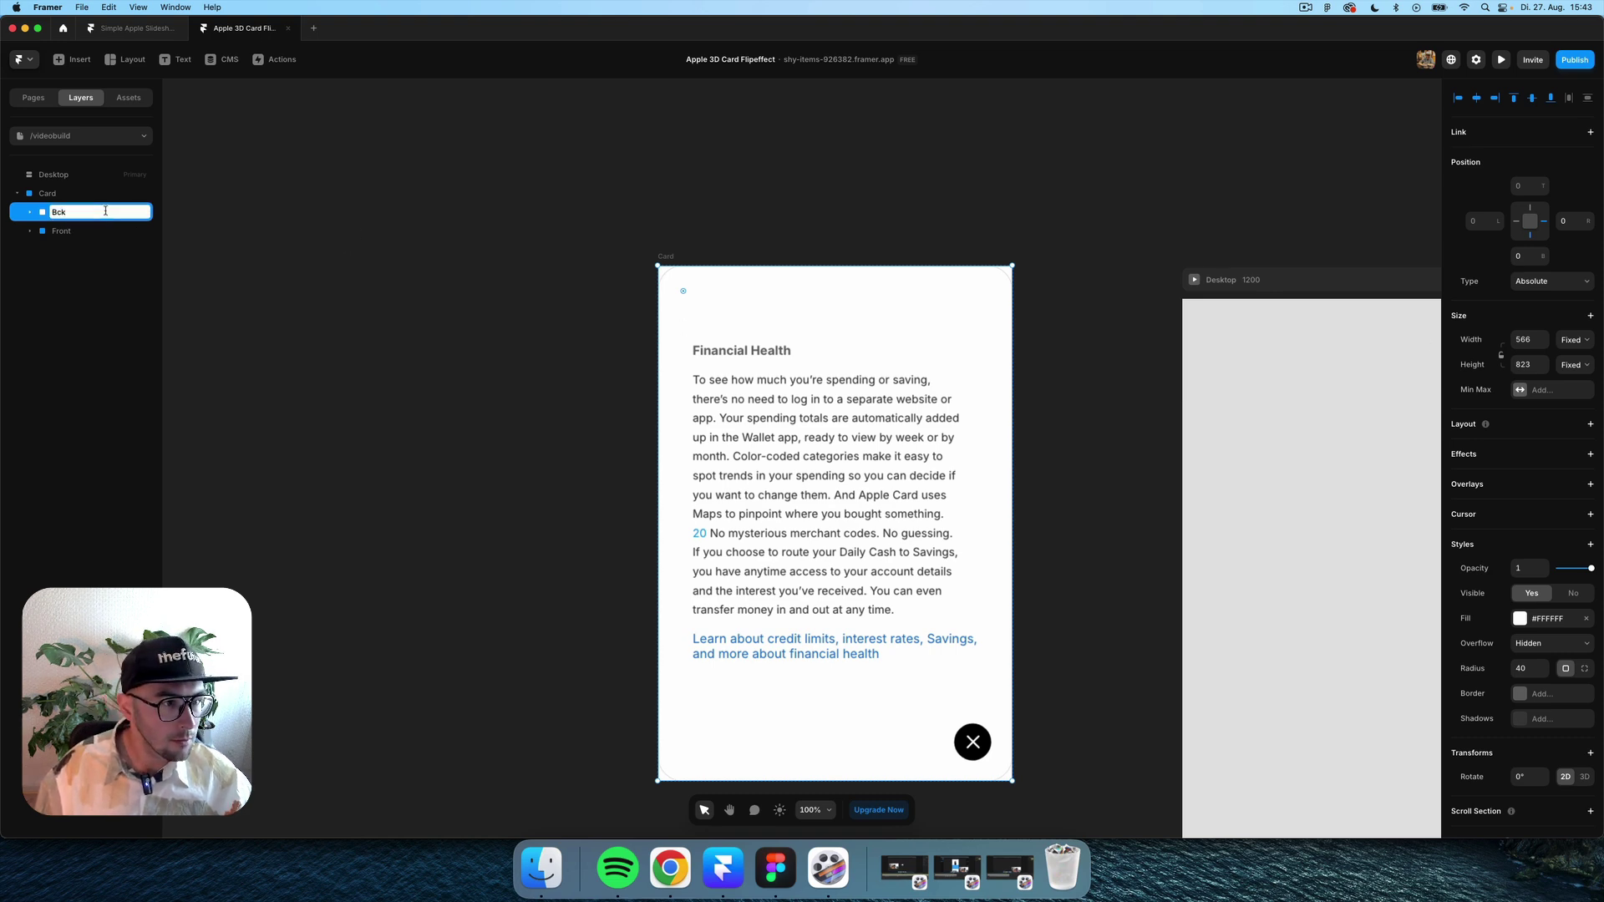
text(Back)
key(Return)
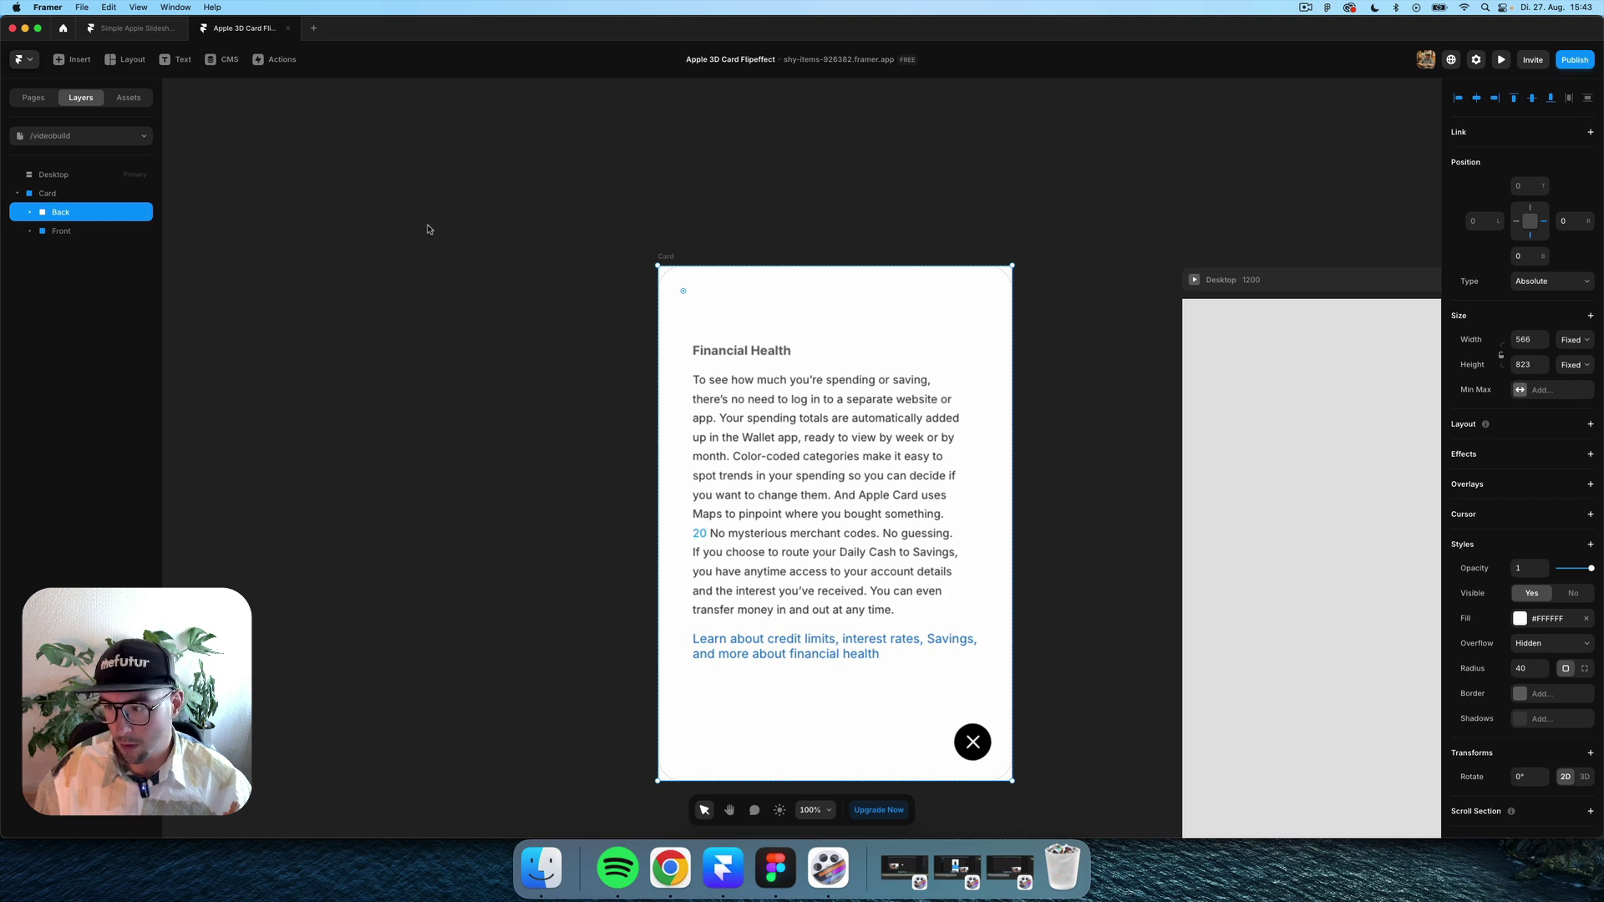
Add a Z Index style to the Back frame and set it to -1.
scroll(1598, 538, down, 1)
click(1591, 521)
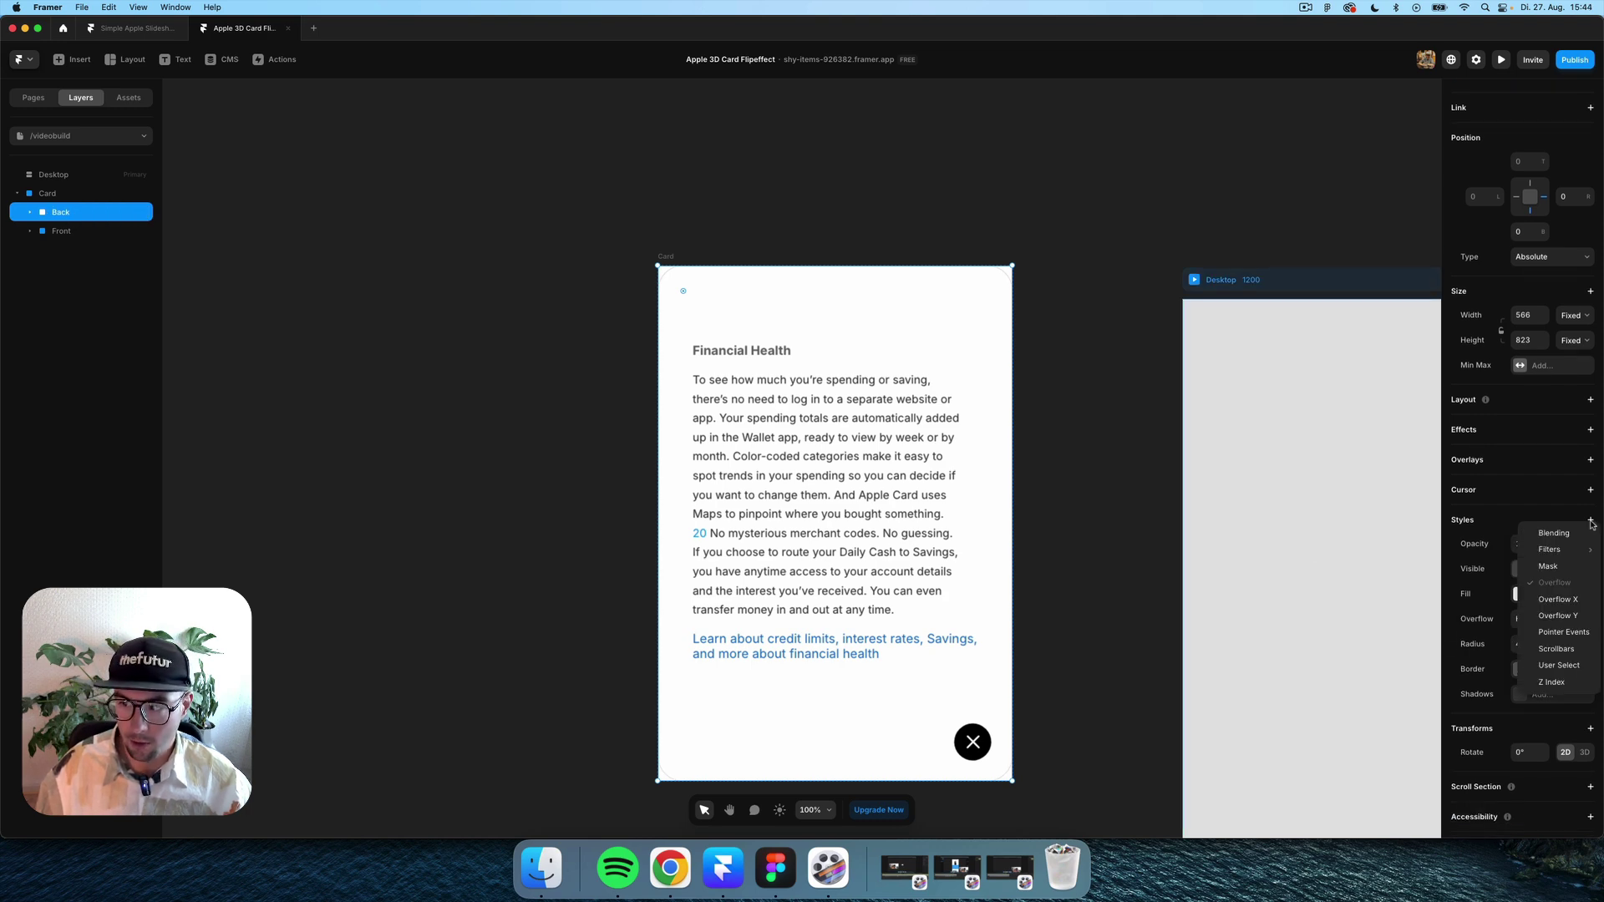
click(1558, 683)
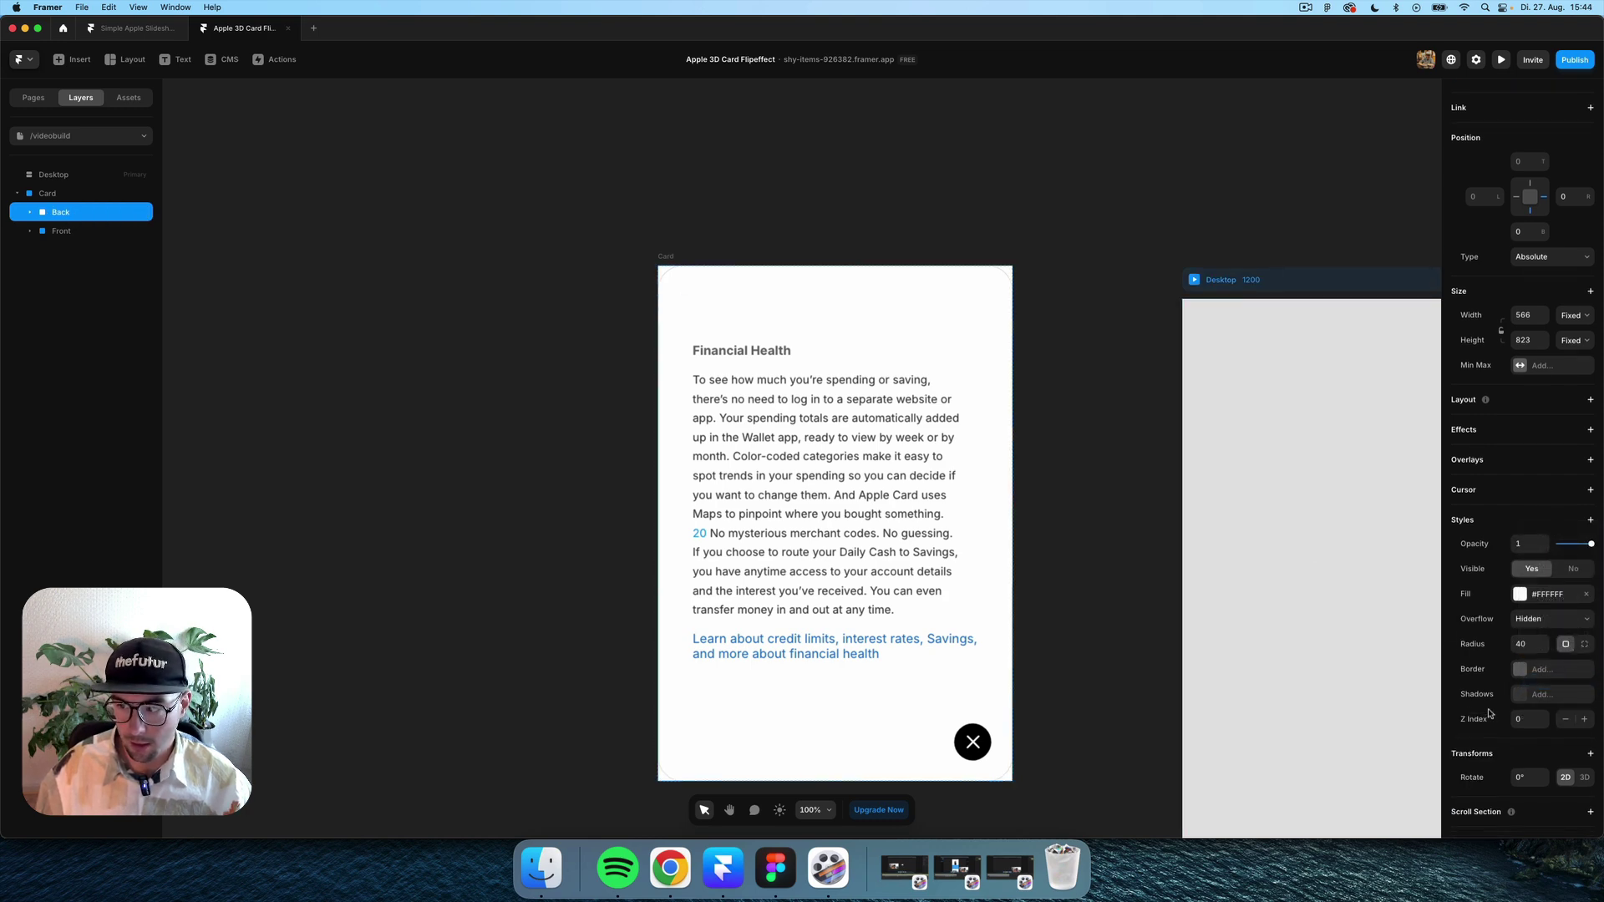
click(1531, 719)
text(-1)
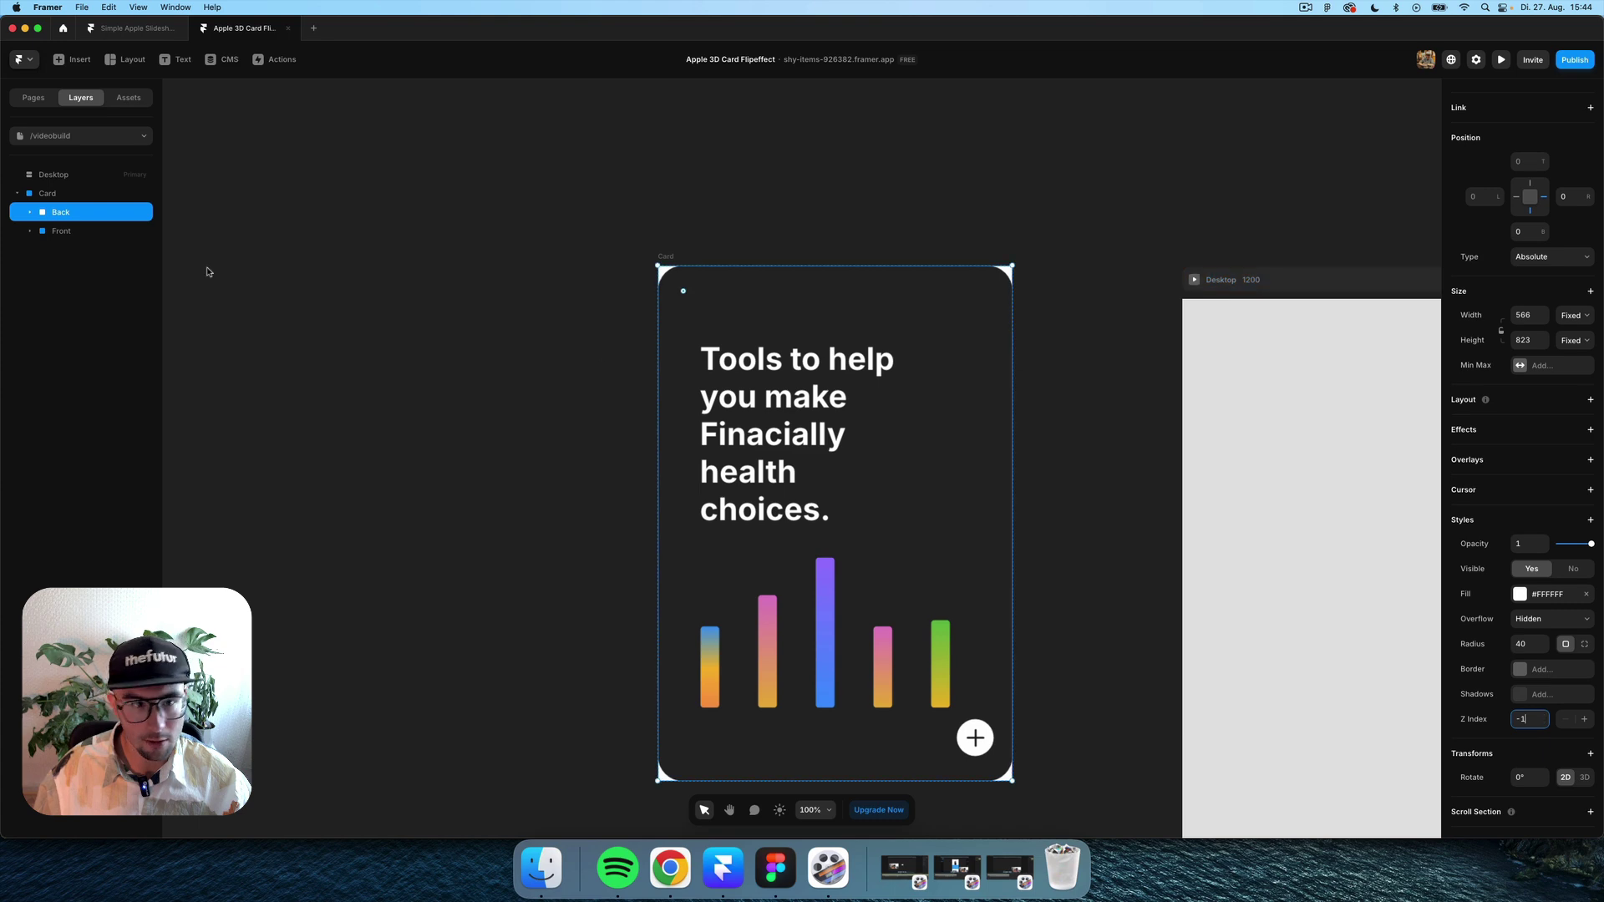
Remove the white fill from the Card frame.
click(36, 193)
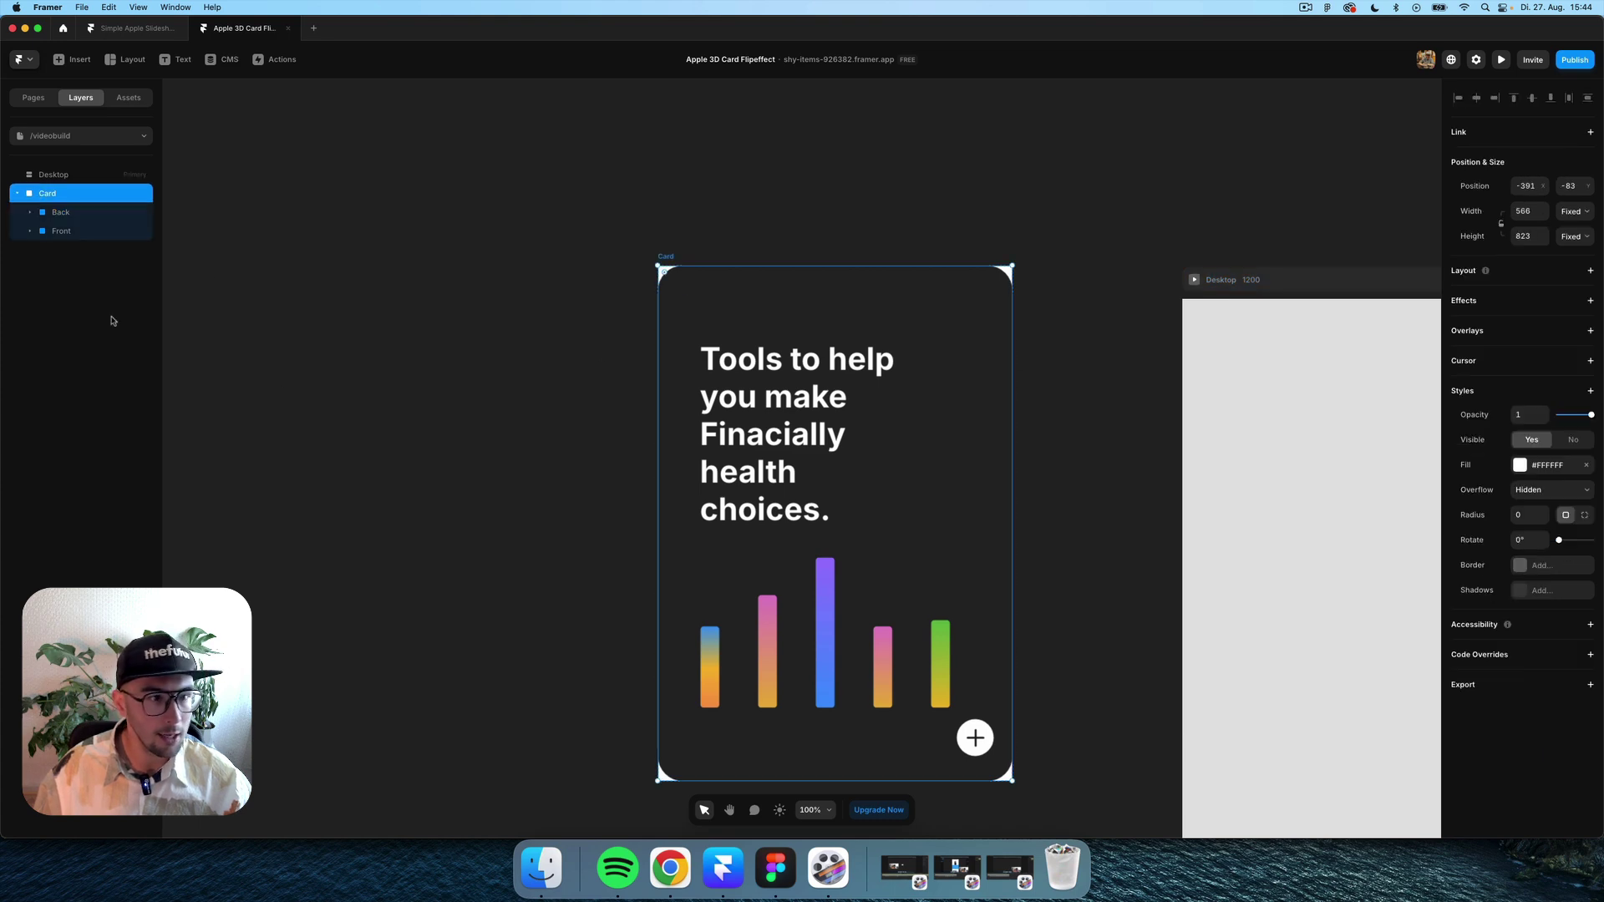
click(1530, 516)
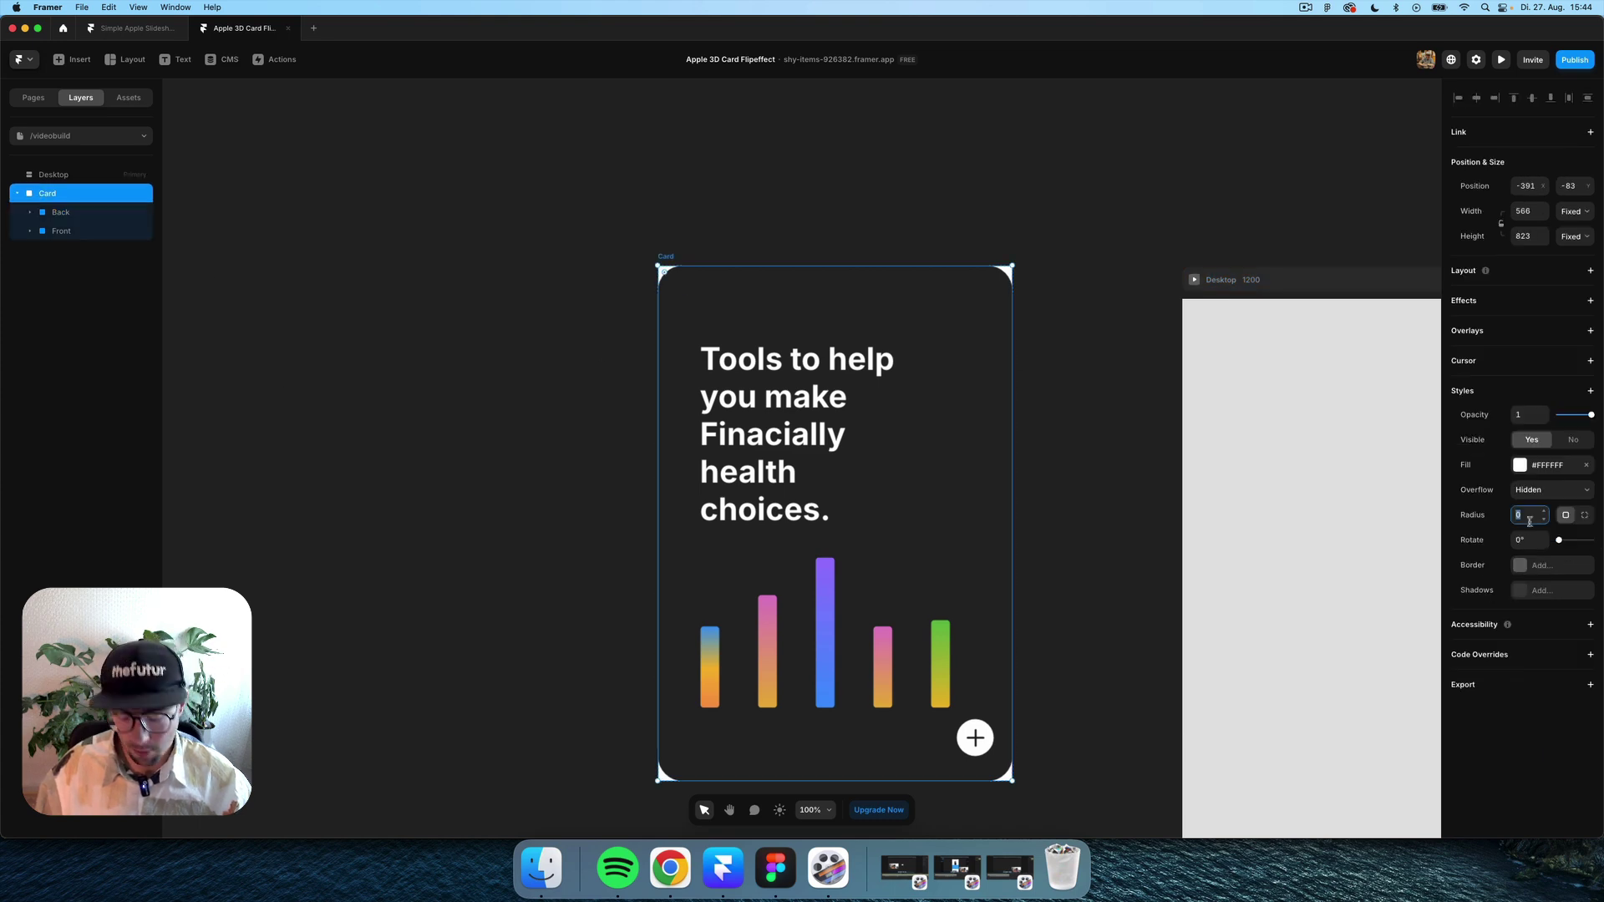
click(1587, 466)
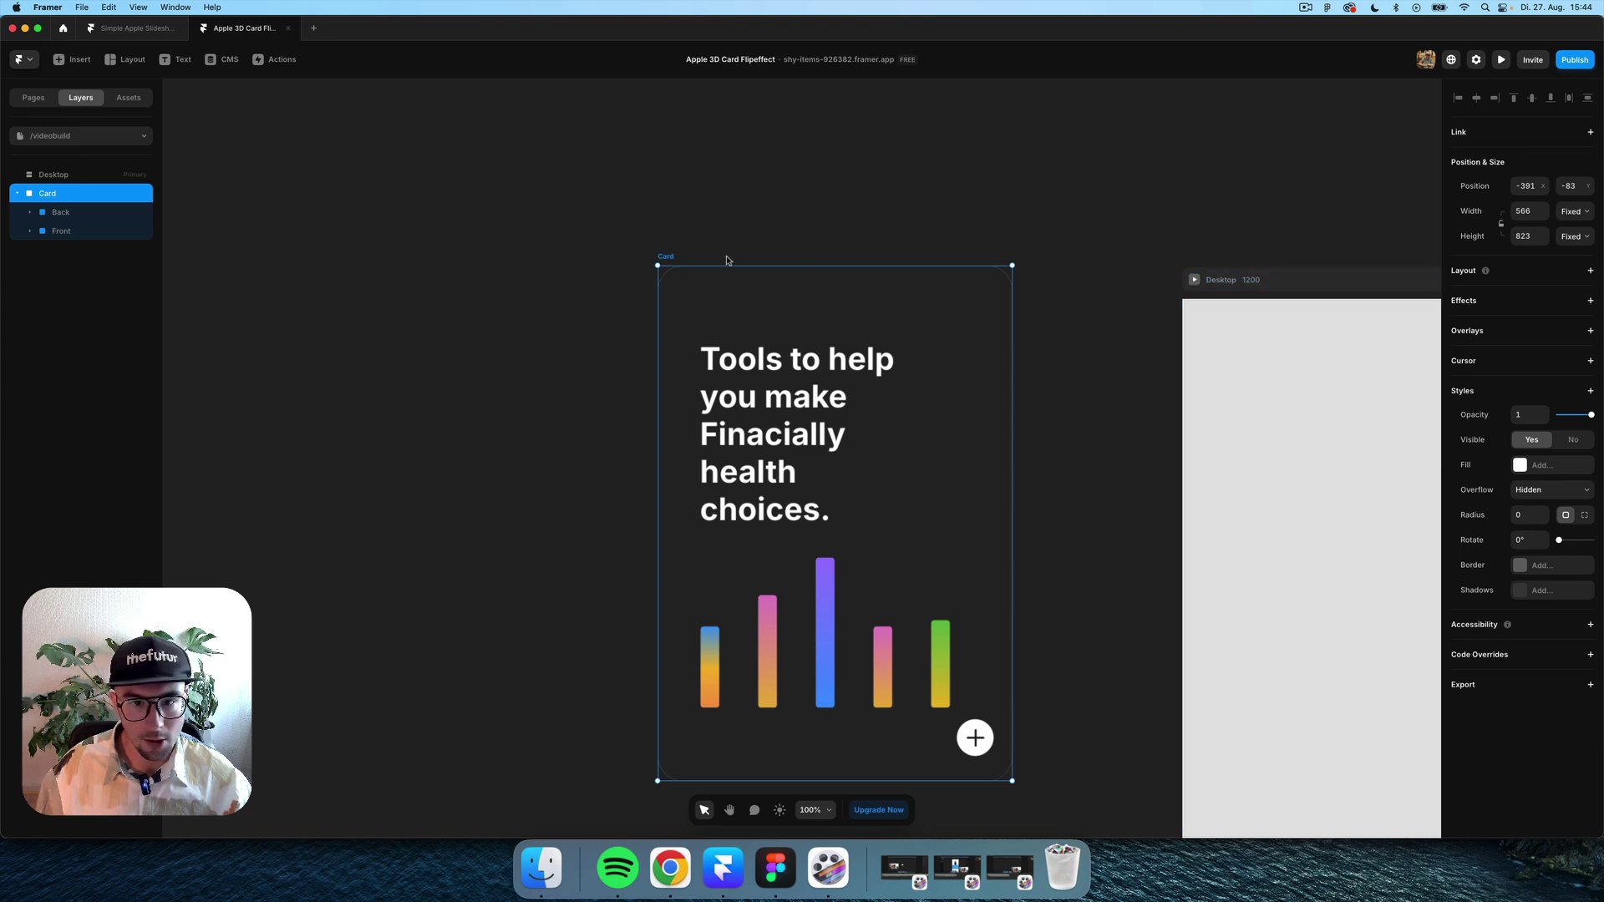
Move the Card frame into the Desktop frame, centred horizontally at its upper edge.
click(680, 228)
drag(664, 256, 1265, 333)
Turn the Front frame into a component named Cardflip and add a second variant.
scroll(1253, 334, right, 10)
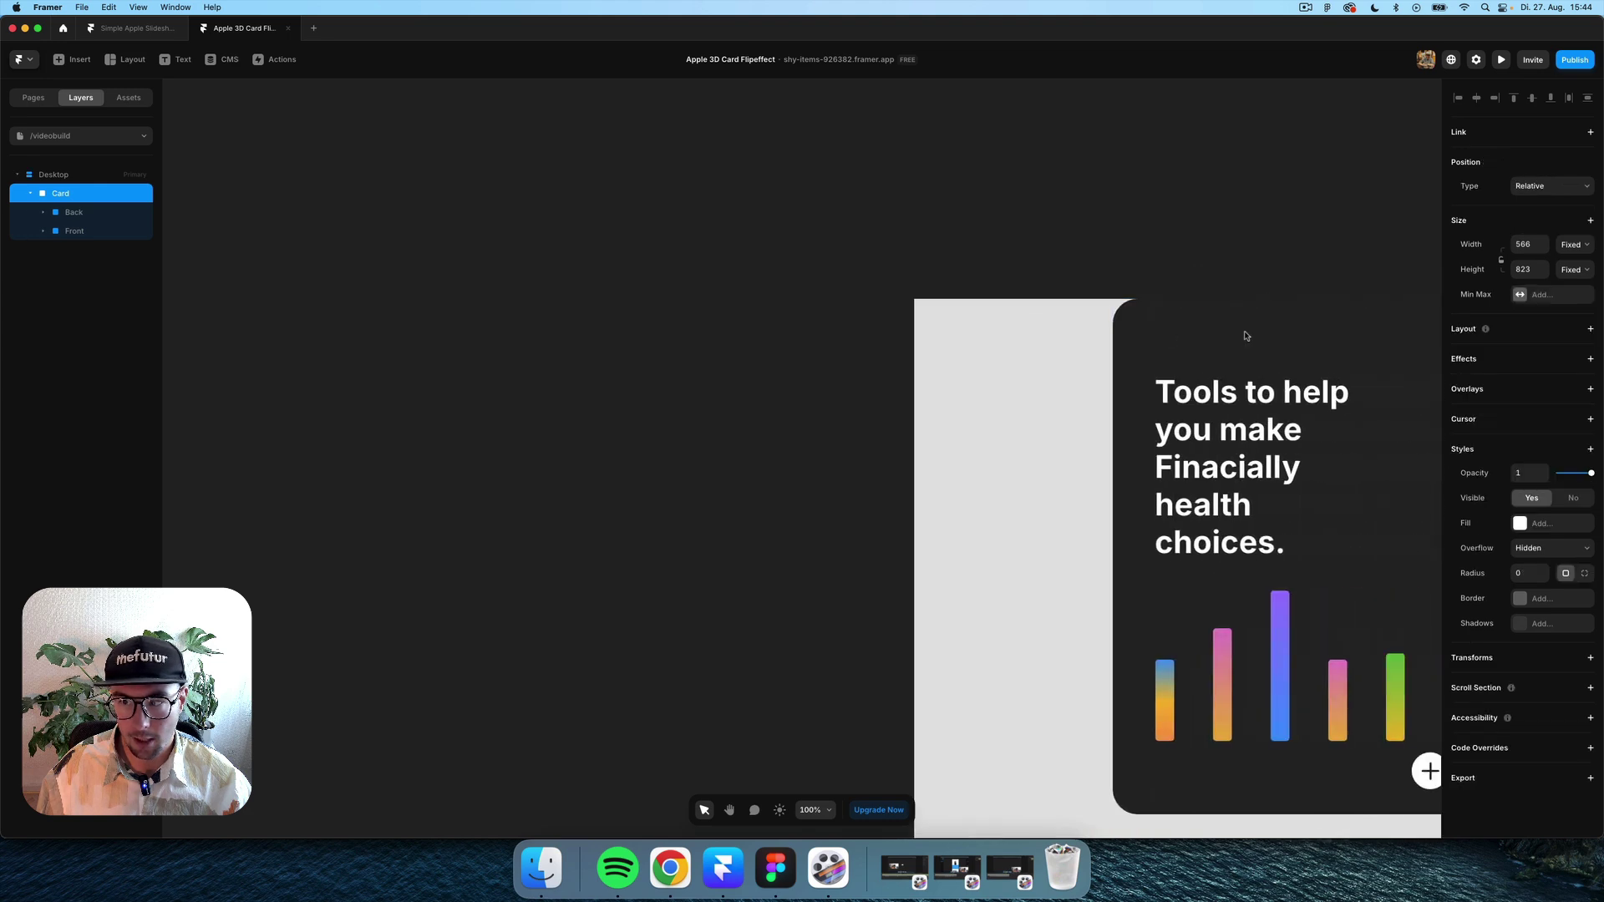
right_click(1027, 339)
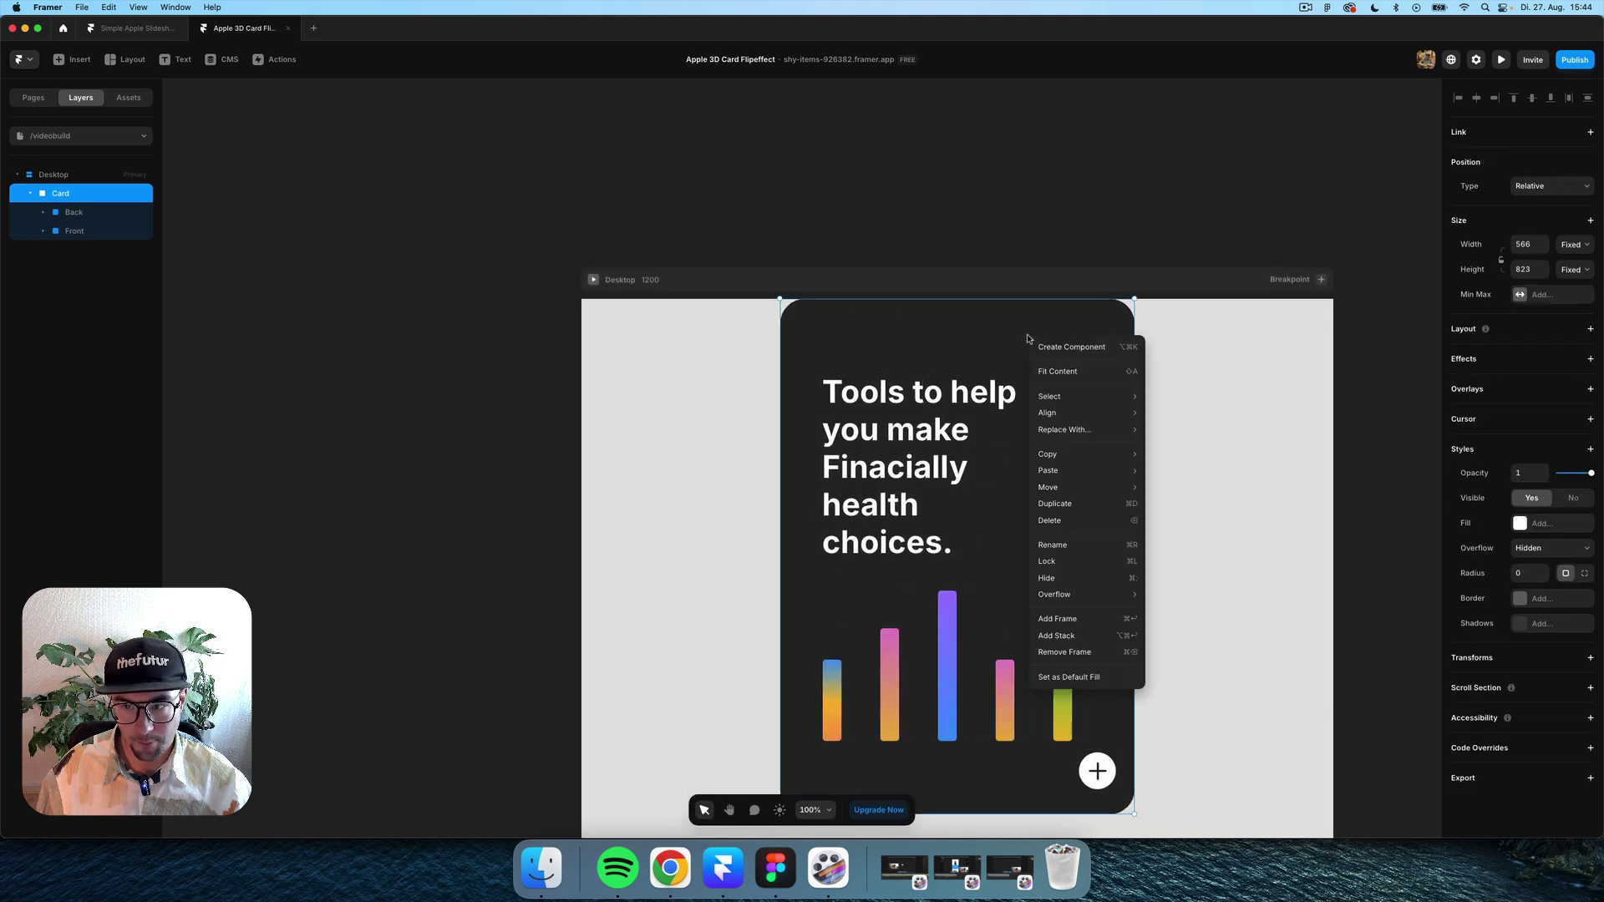
click(1084, 347)
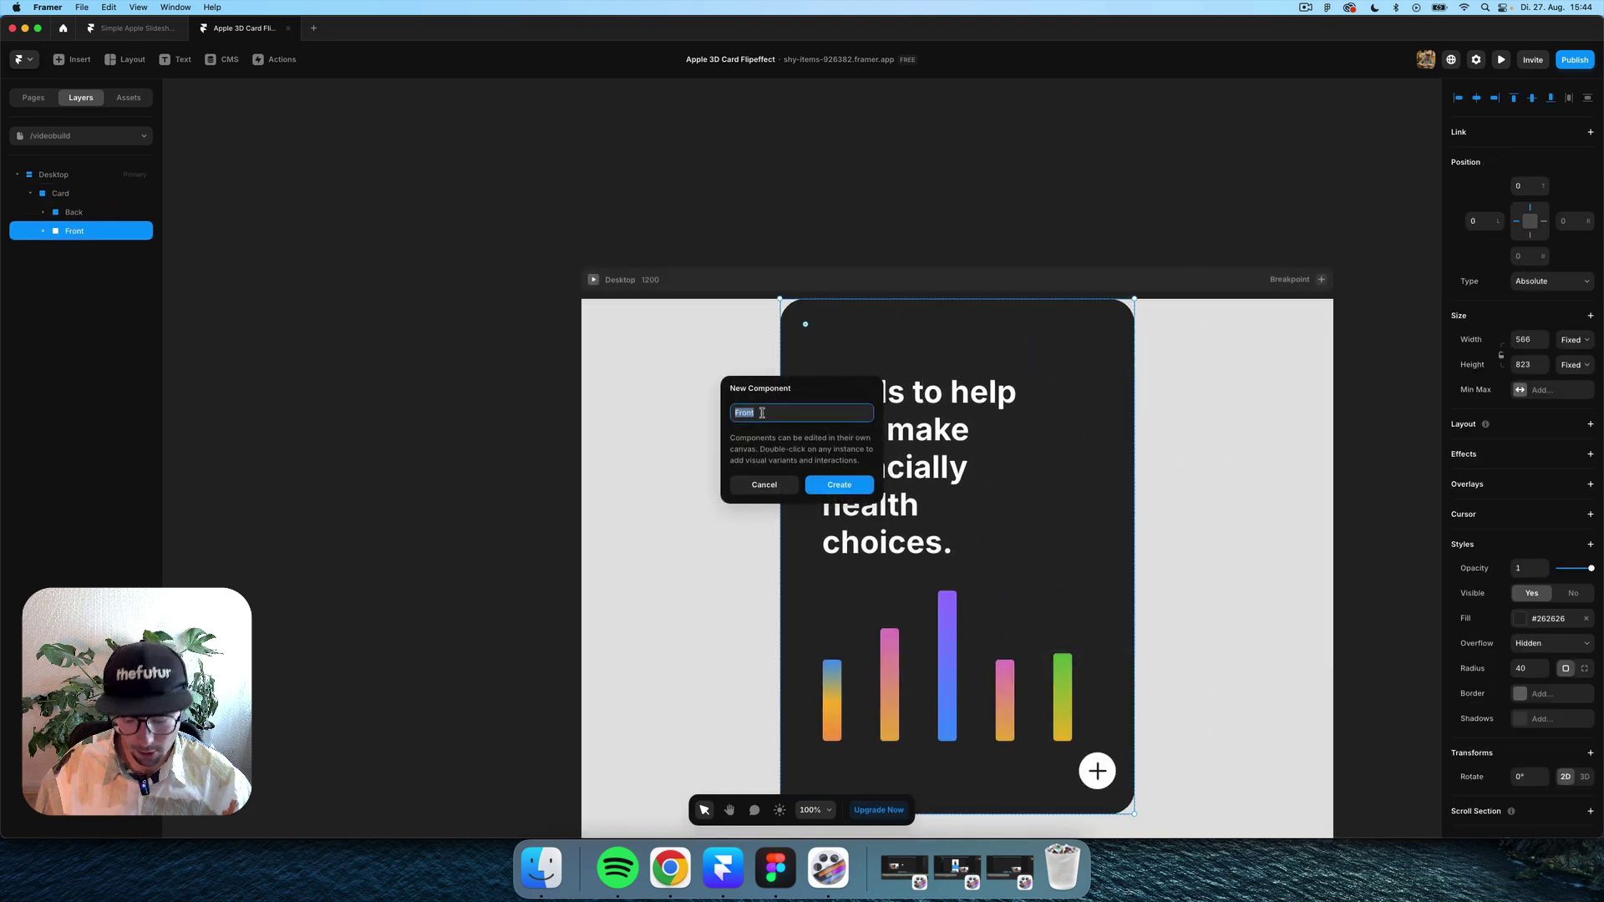
text(Cardflip)
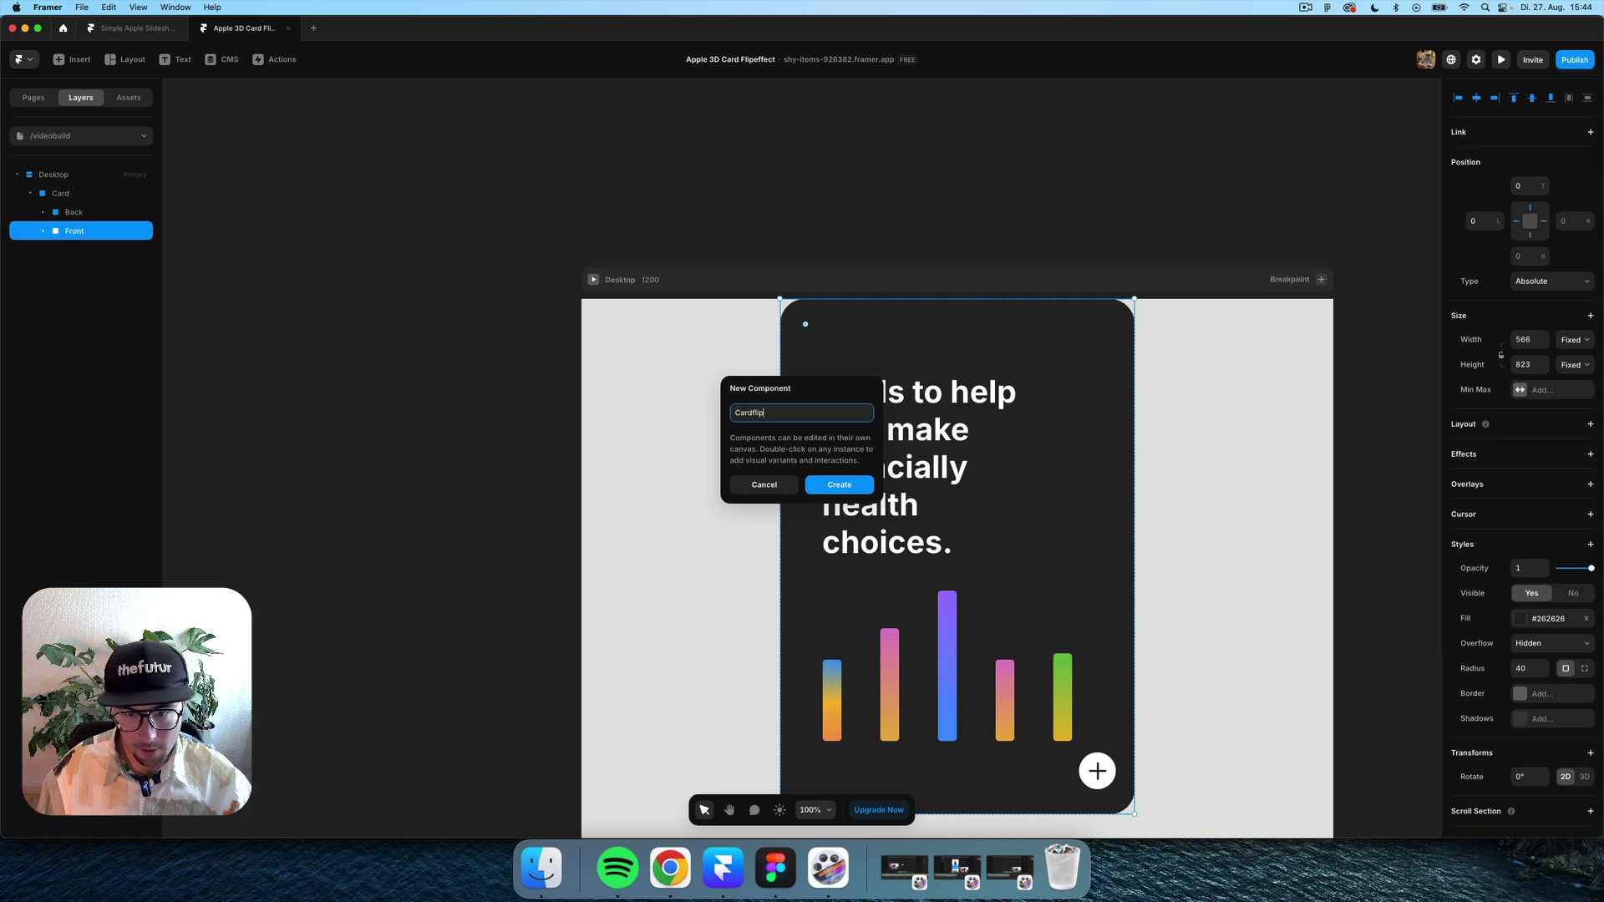
key(Return)
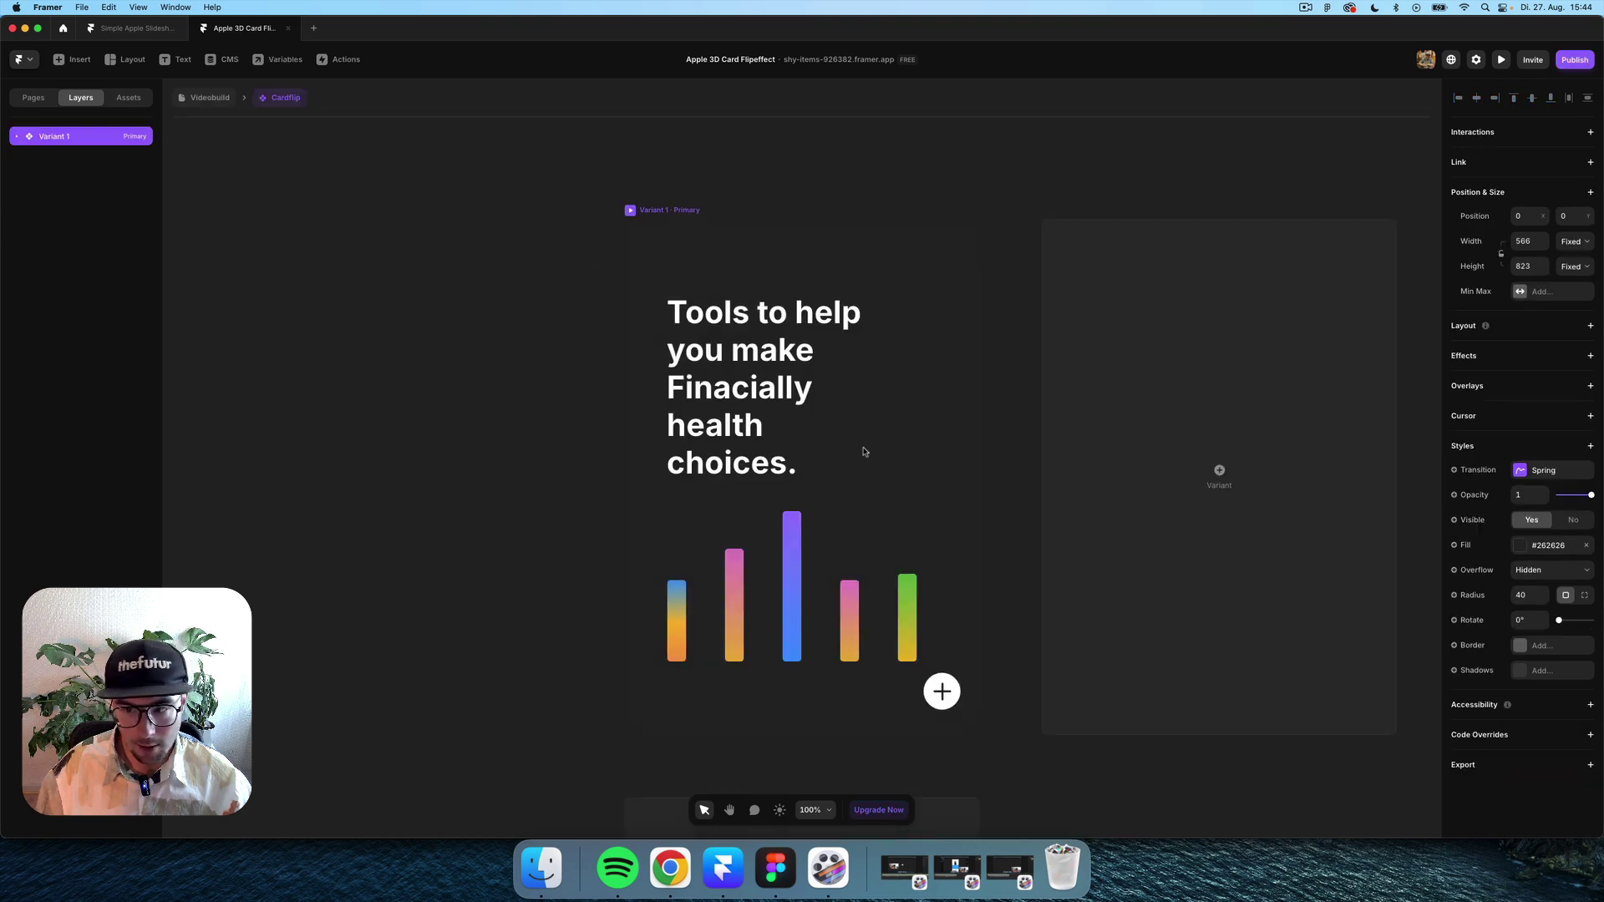
click(1088, 498)
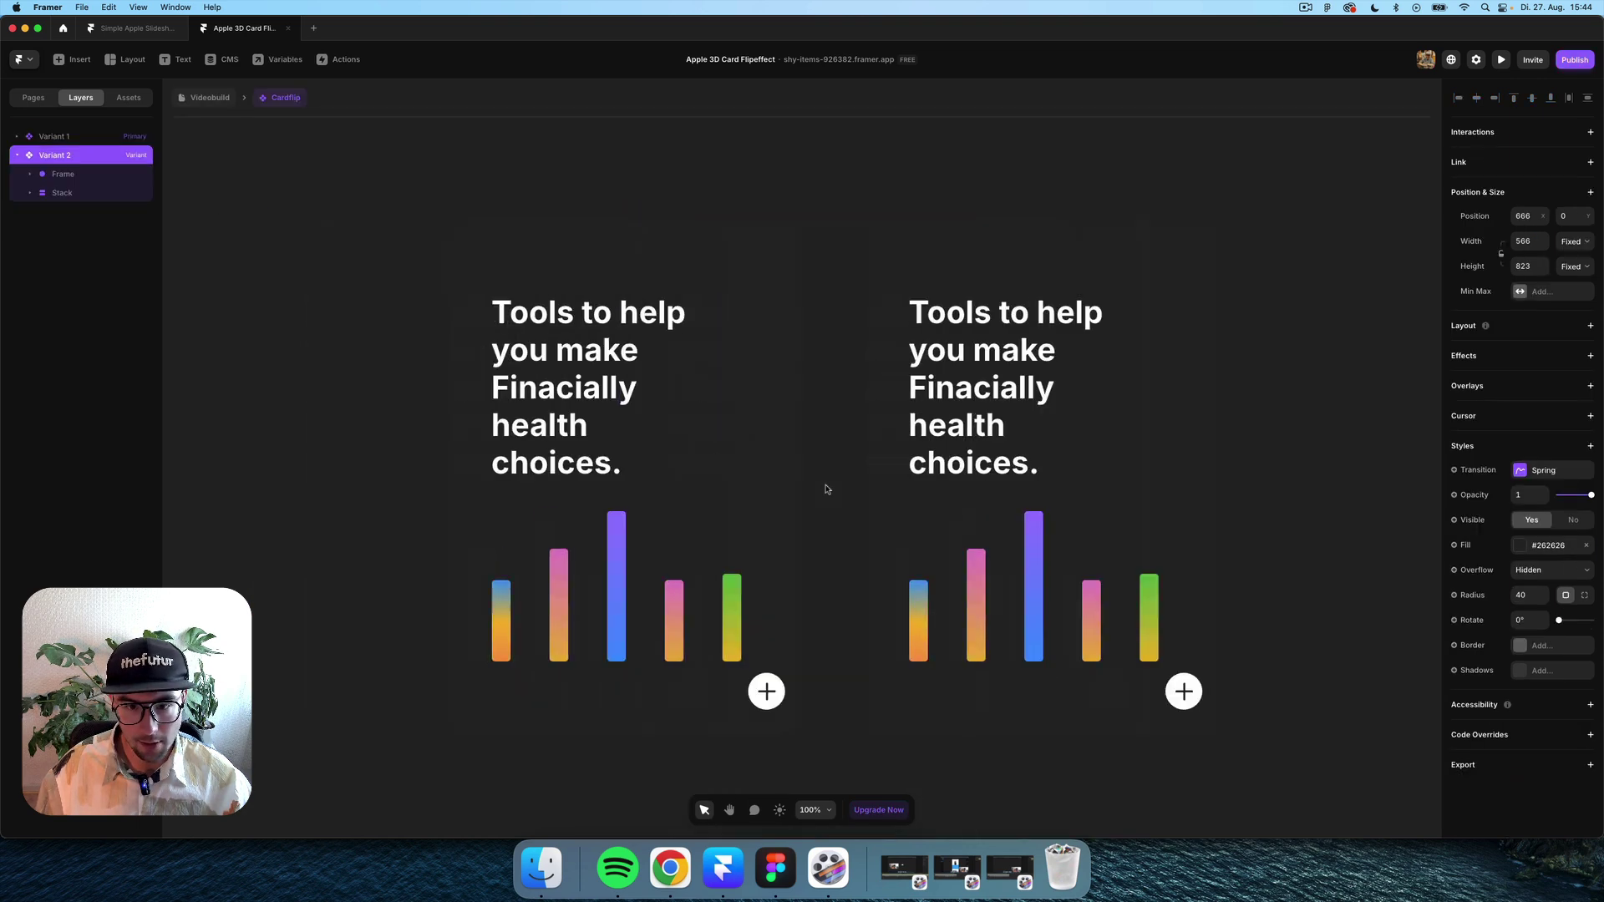
Examine the layer structure of both Cardflip variants, including the plus-icon frame and the text stack.
scroll(831, 484, left, 3)
scroll(838, 479, right, 2)
scroll(1071, 286, right, 2)
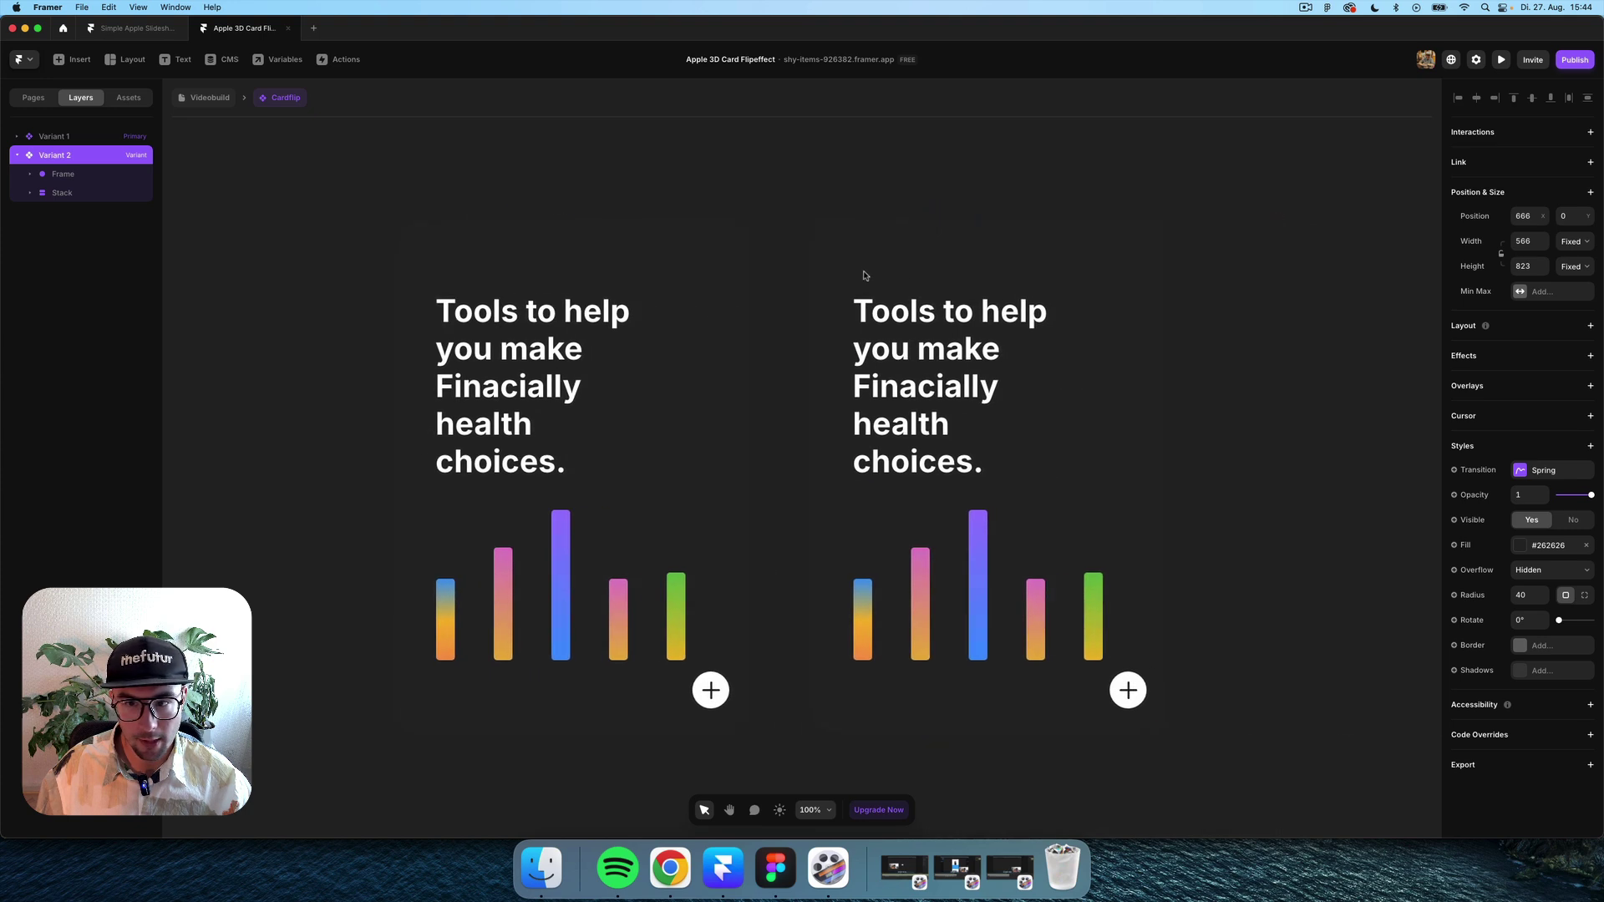
click(85, 177)
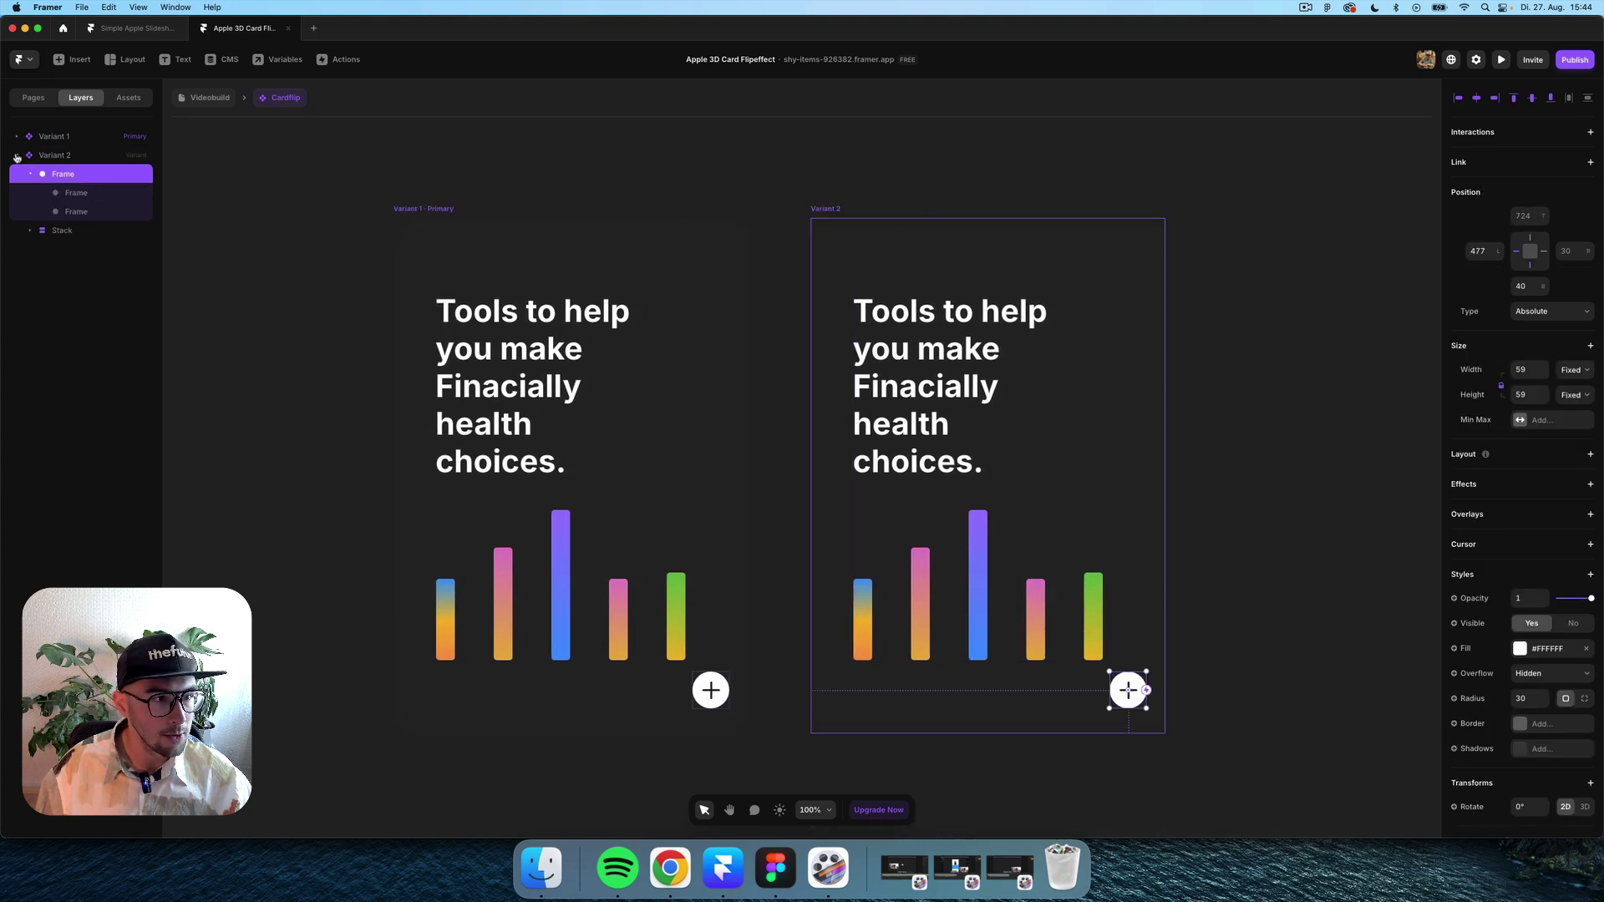
click(16, 156)
click(20, 137)
click(17, 137)
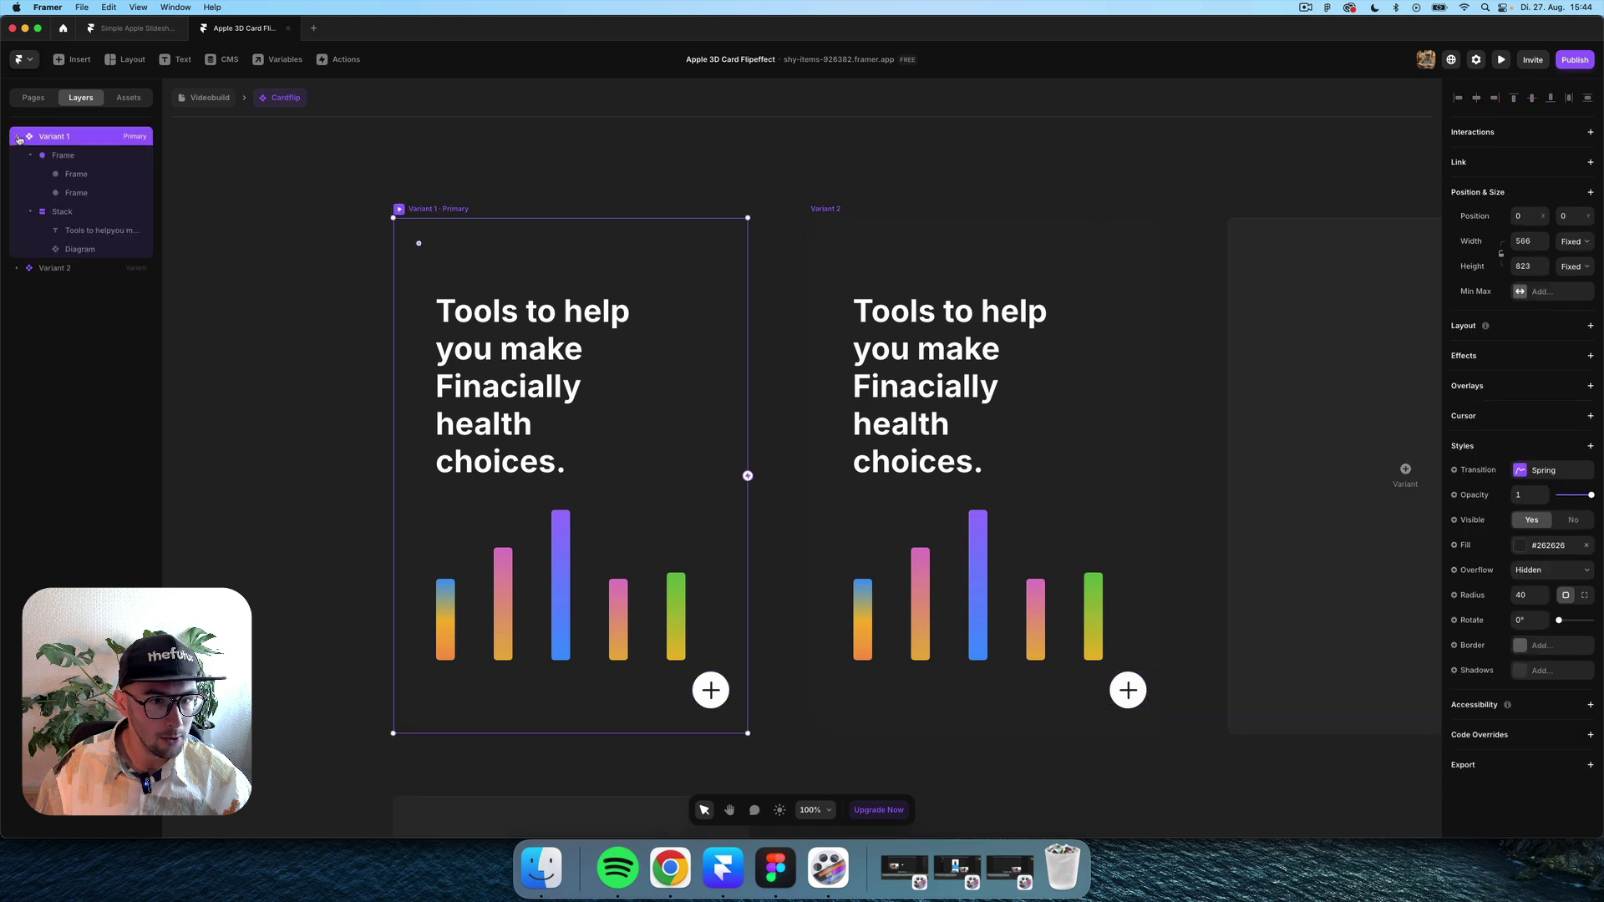
click(711, 686)
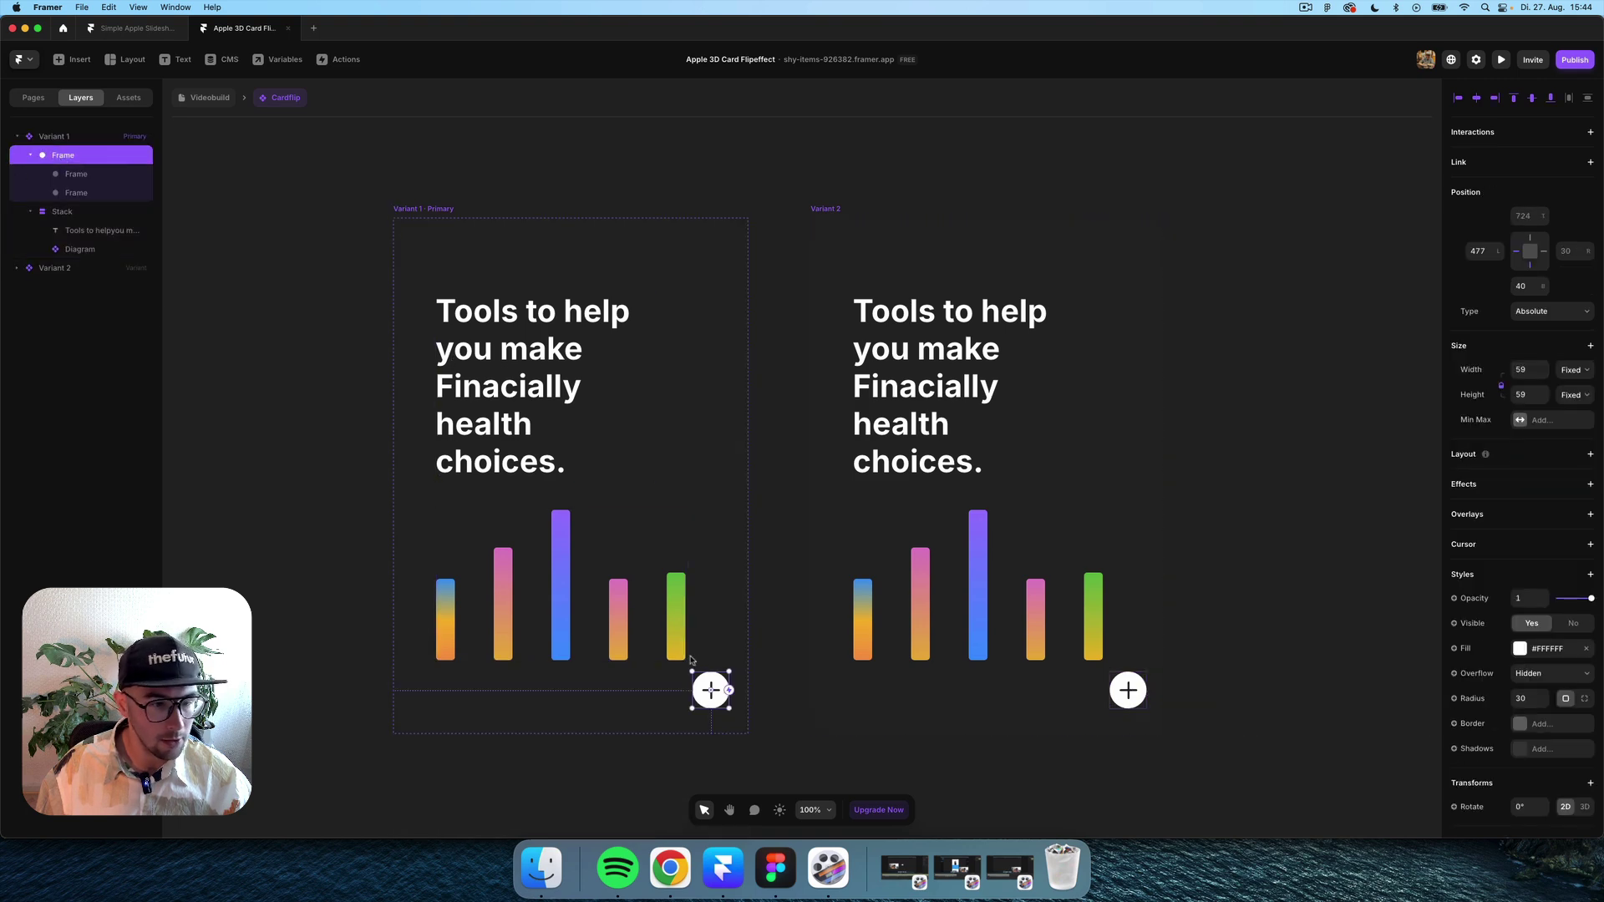
click(78, 213)
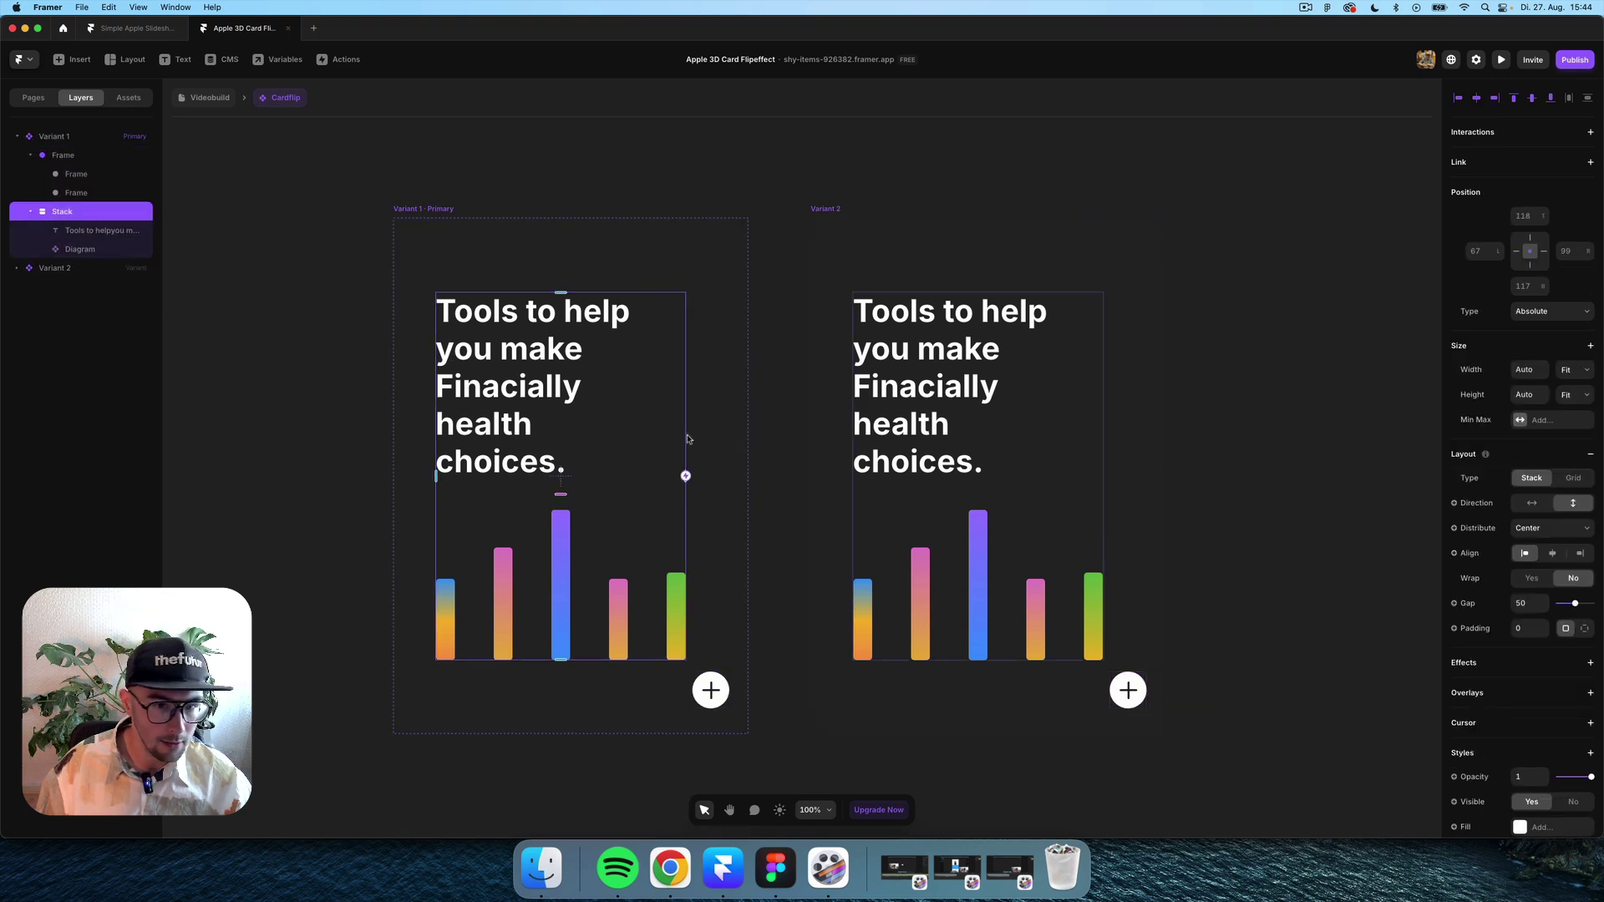
click(39, 100)
click(84, 98)
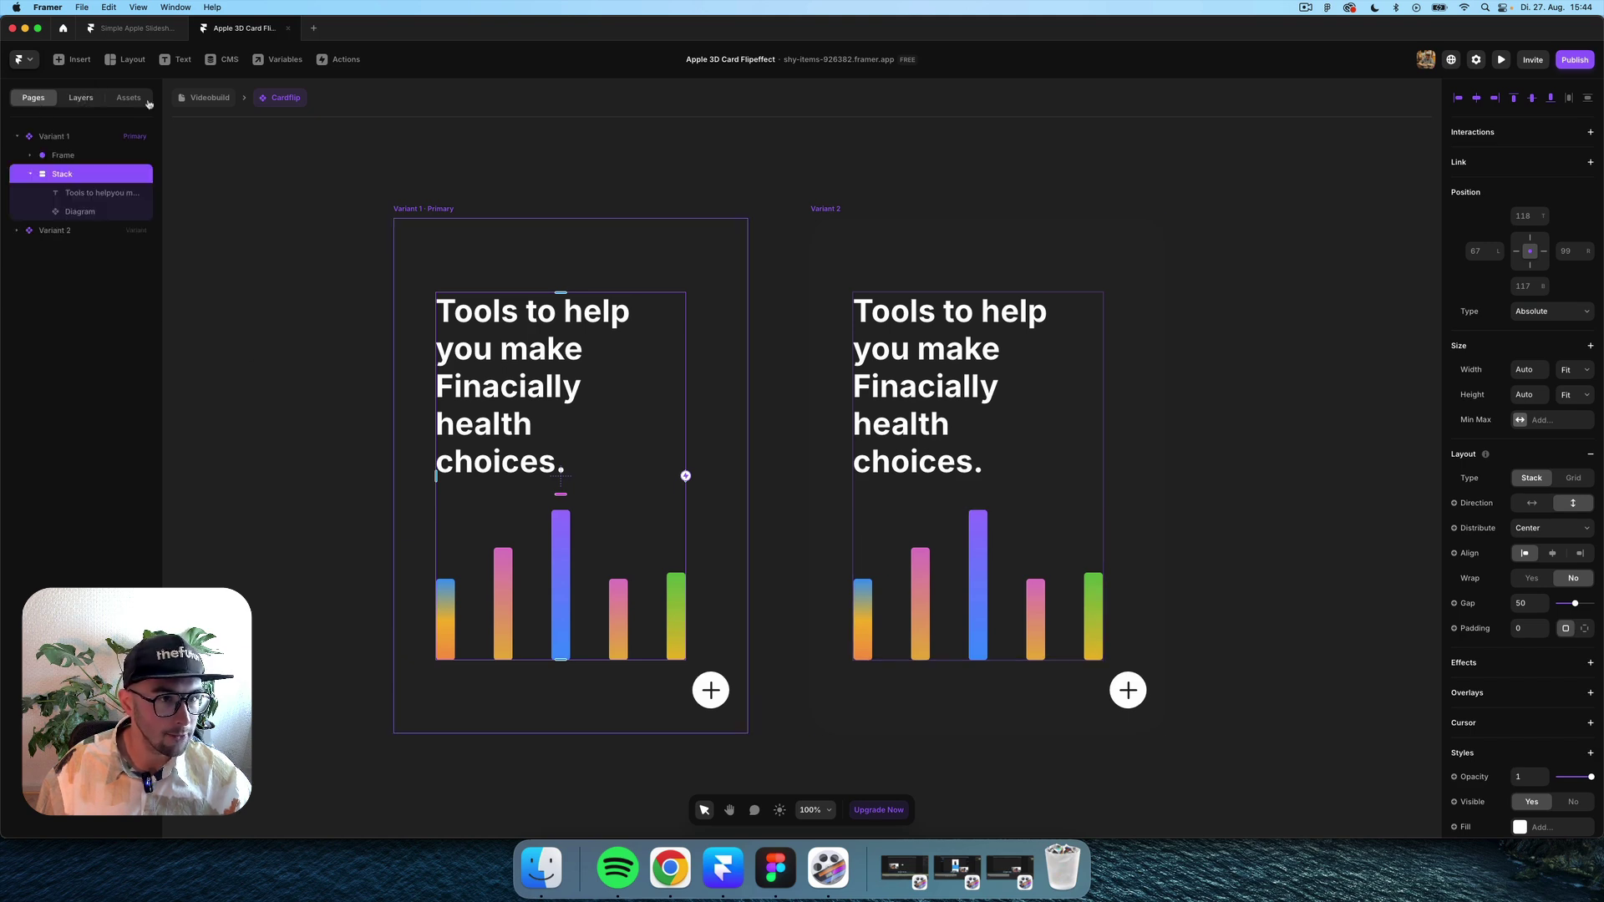
Return to the Videobuild page and detach the Cardflip component instance inside the Card frame.
click(216, 99)
click(83, 222)
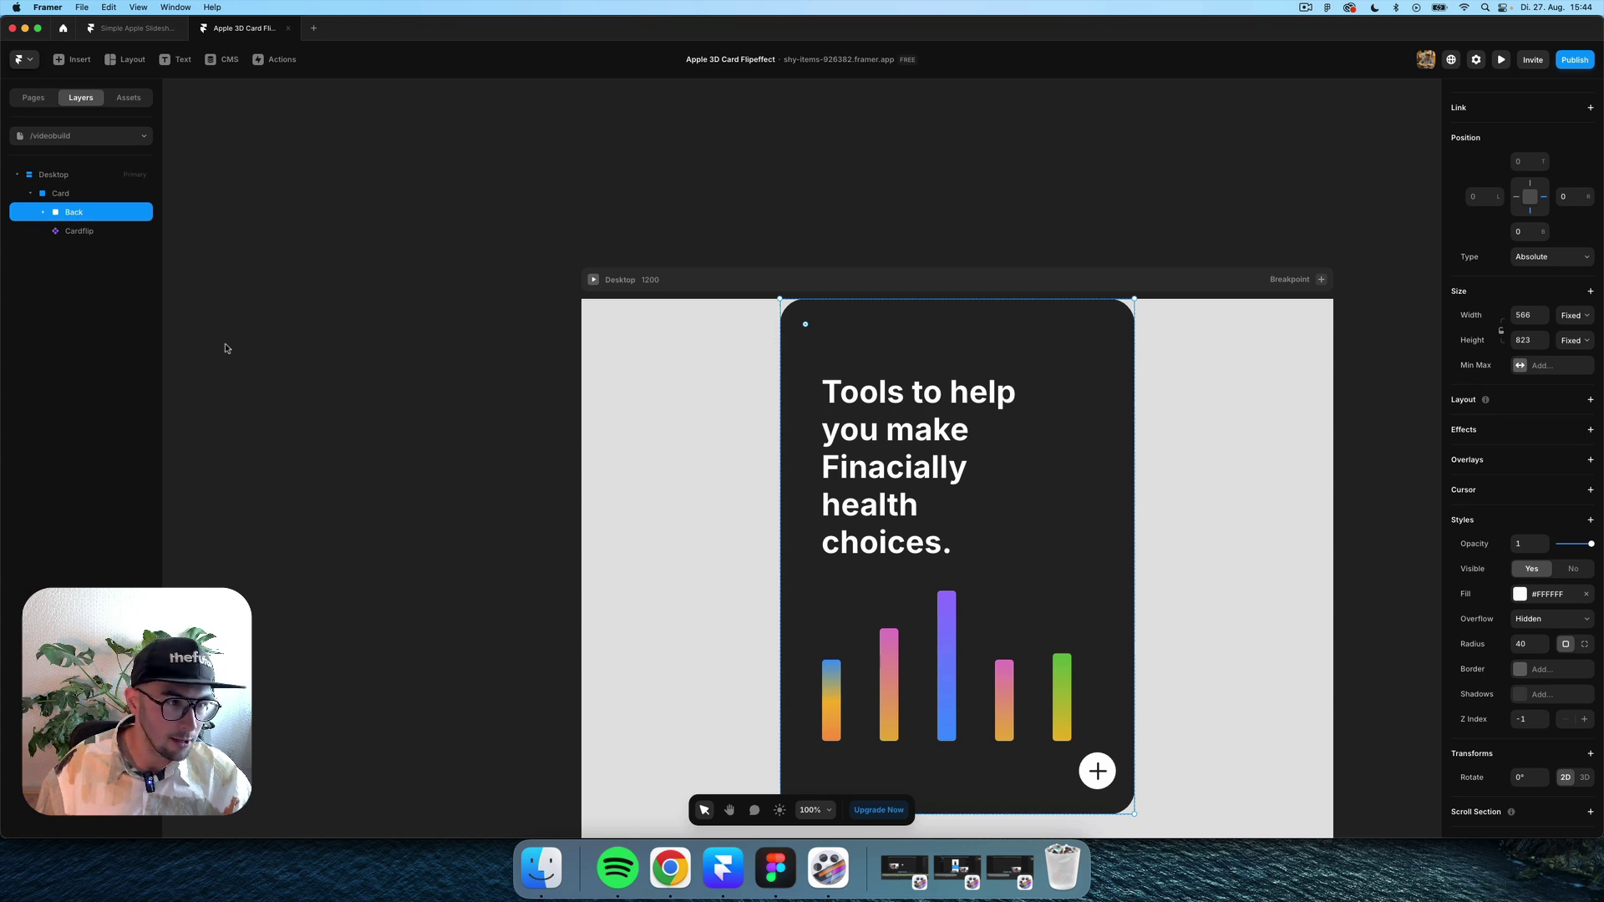
click(88, 232)
right_click(80, 231)
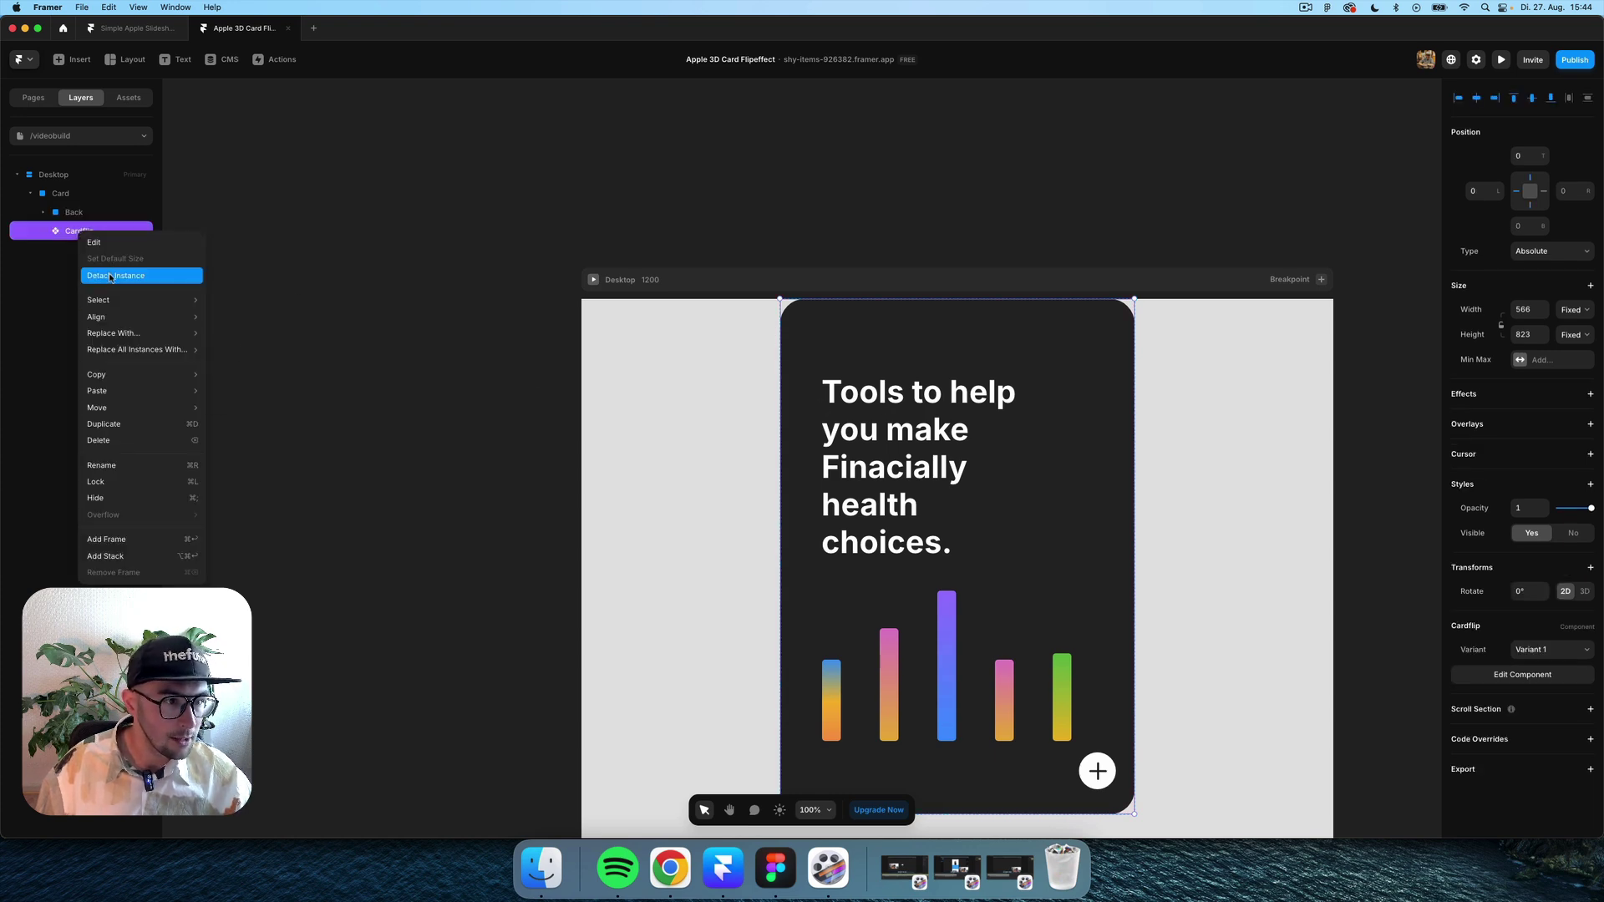
click(2, 239)
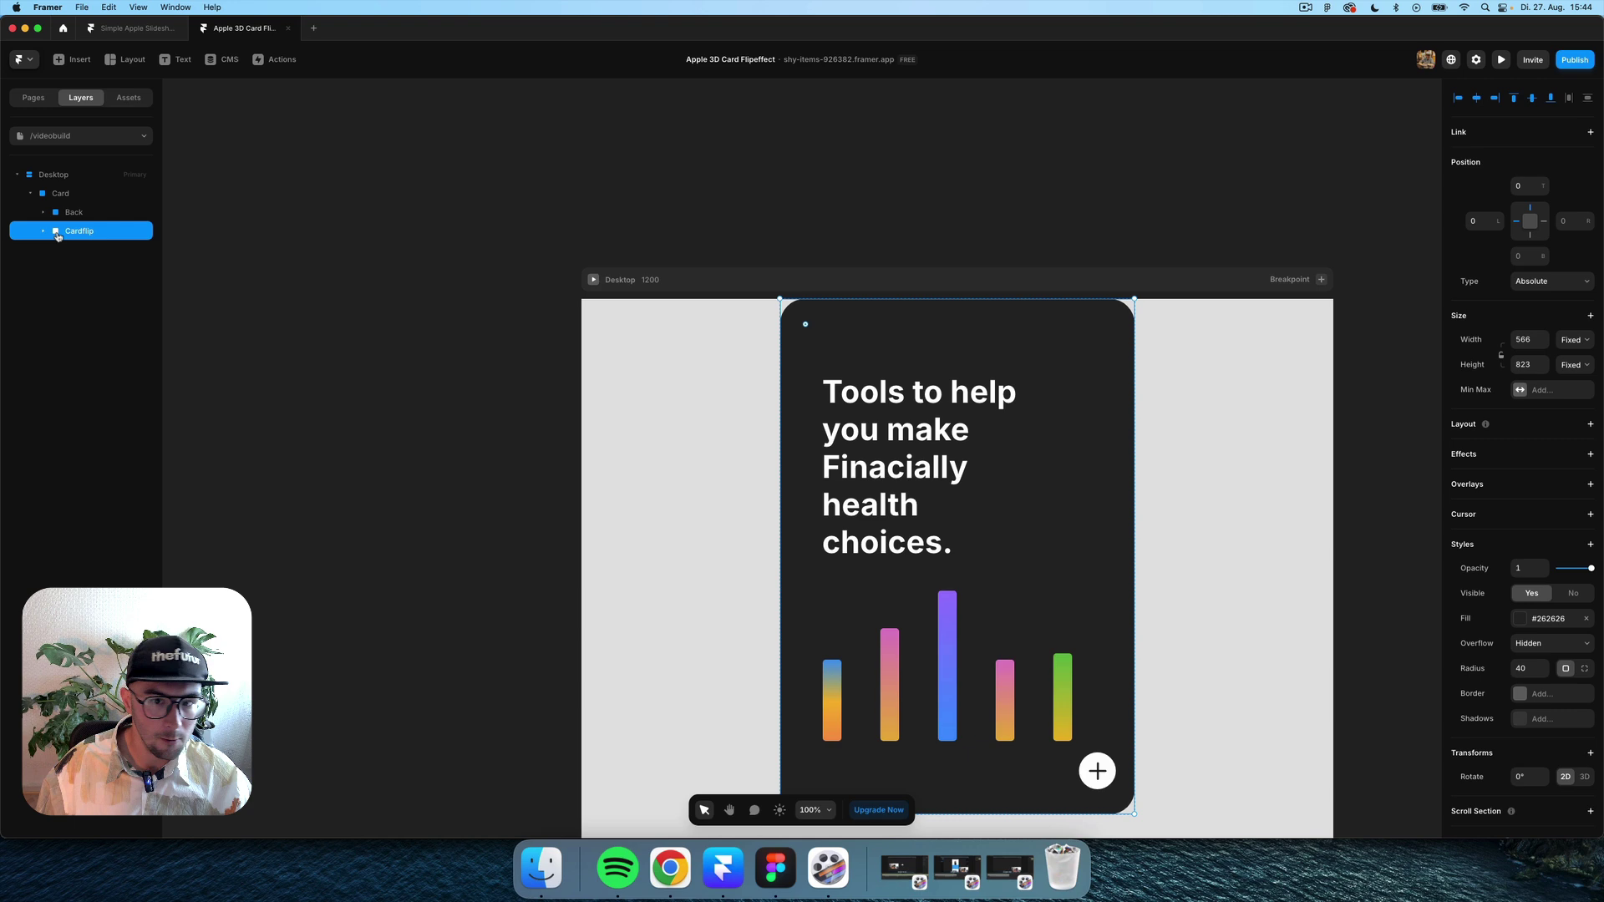
Turn the whole Card frame into a component named CardFlipper and add a second variant.
click(69, 197)
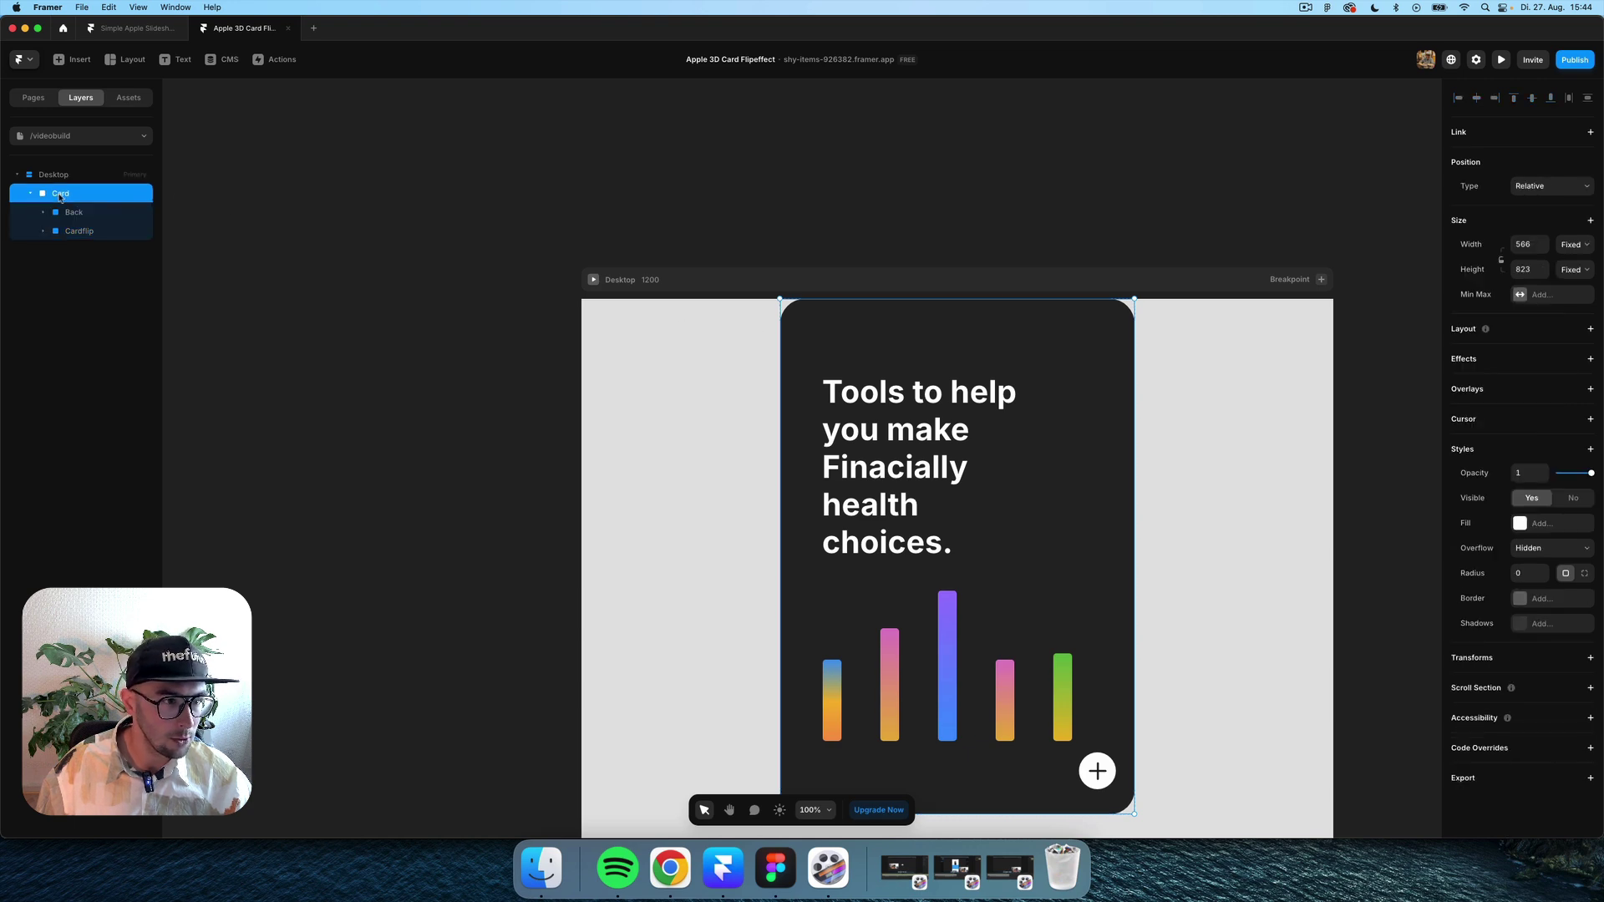
right_click(70, 196)
key(Escape)
right_click(69, 194)
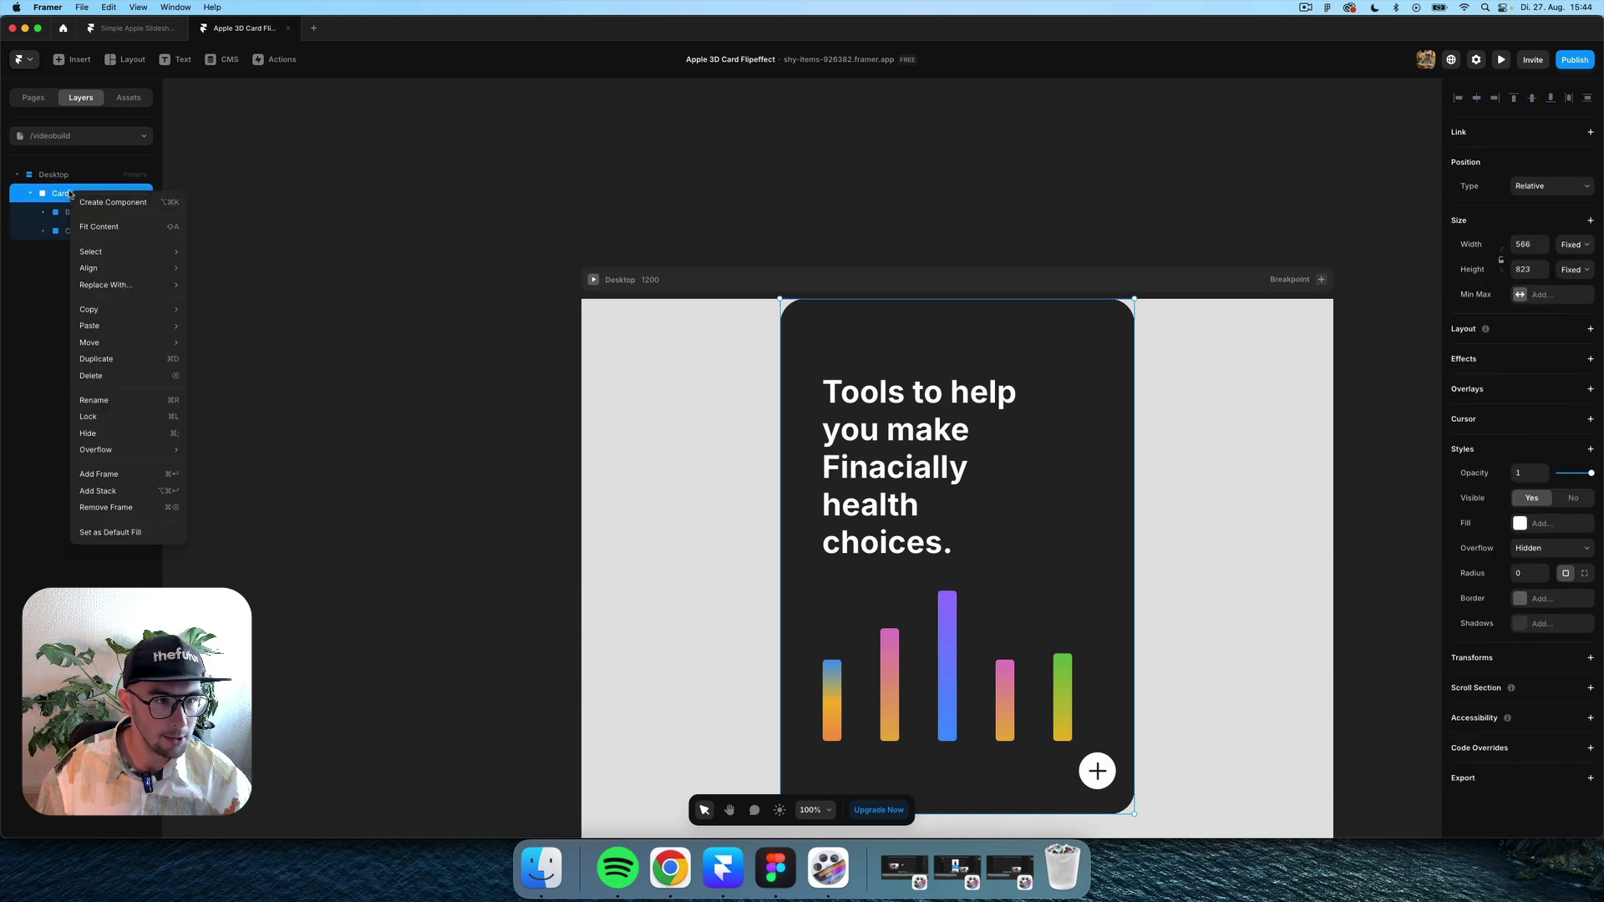
click(100, 201)
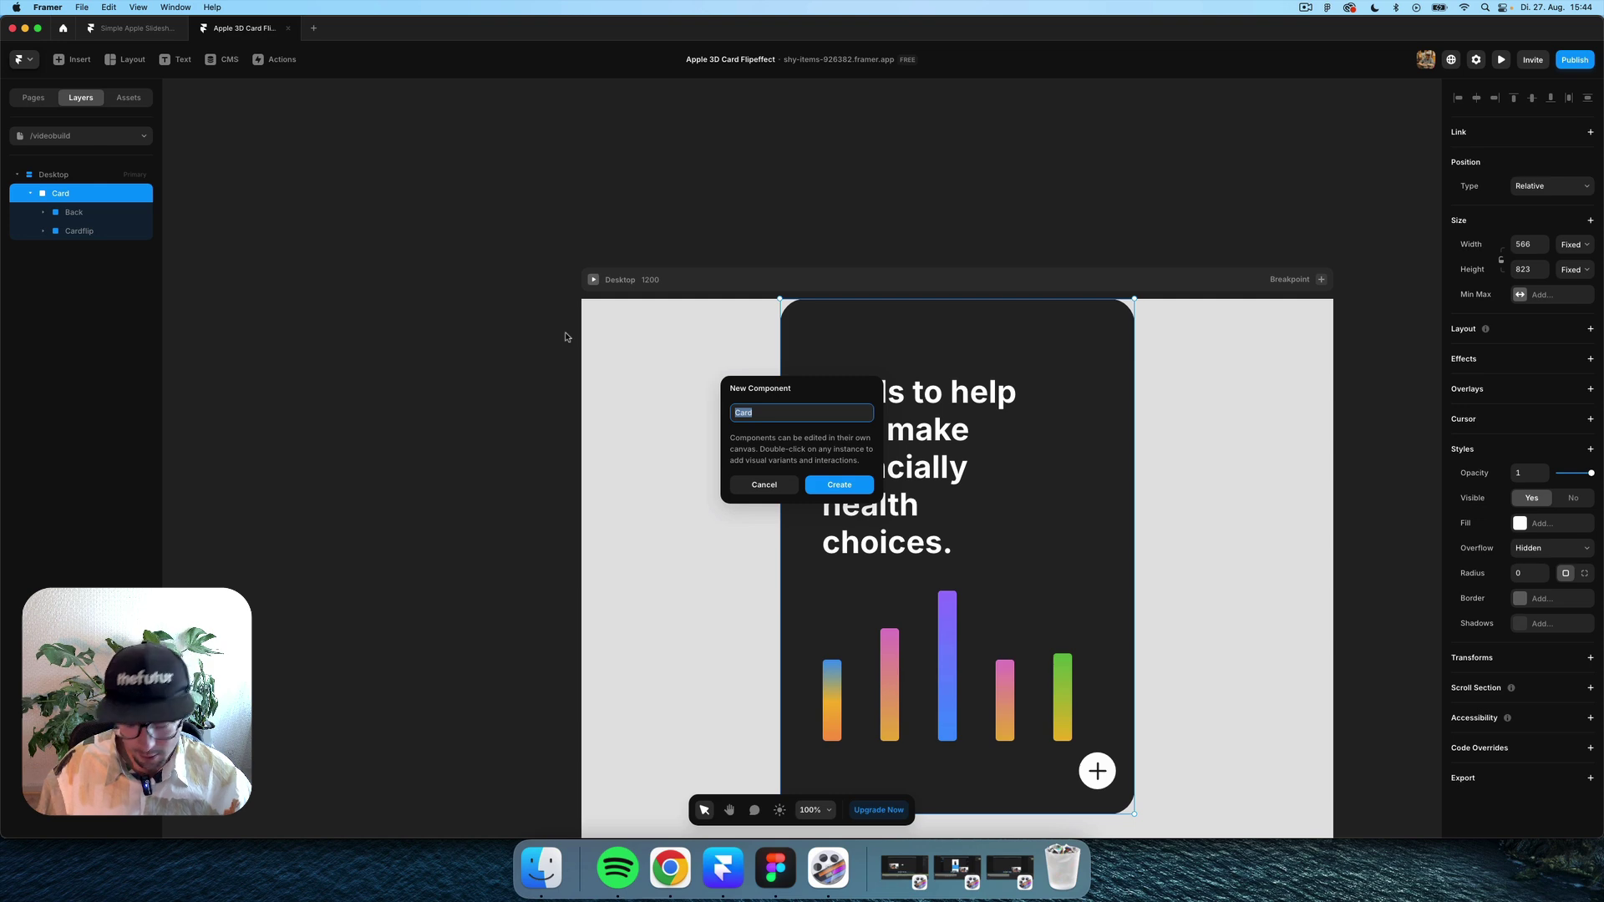
key(Right)
text(flipper)
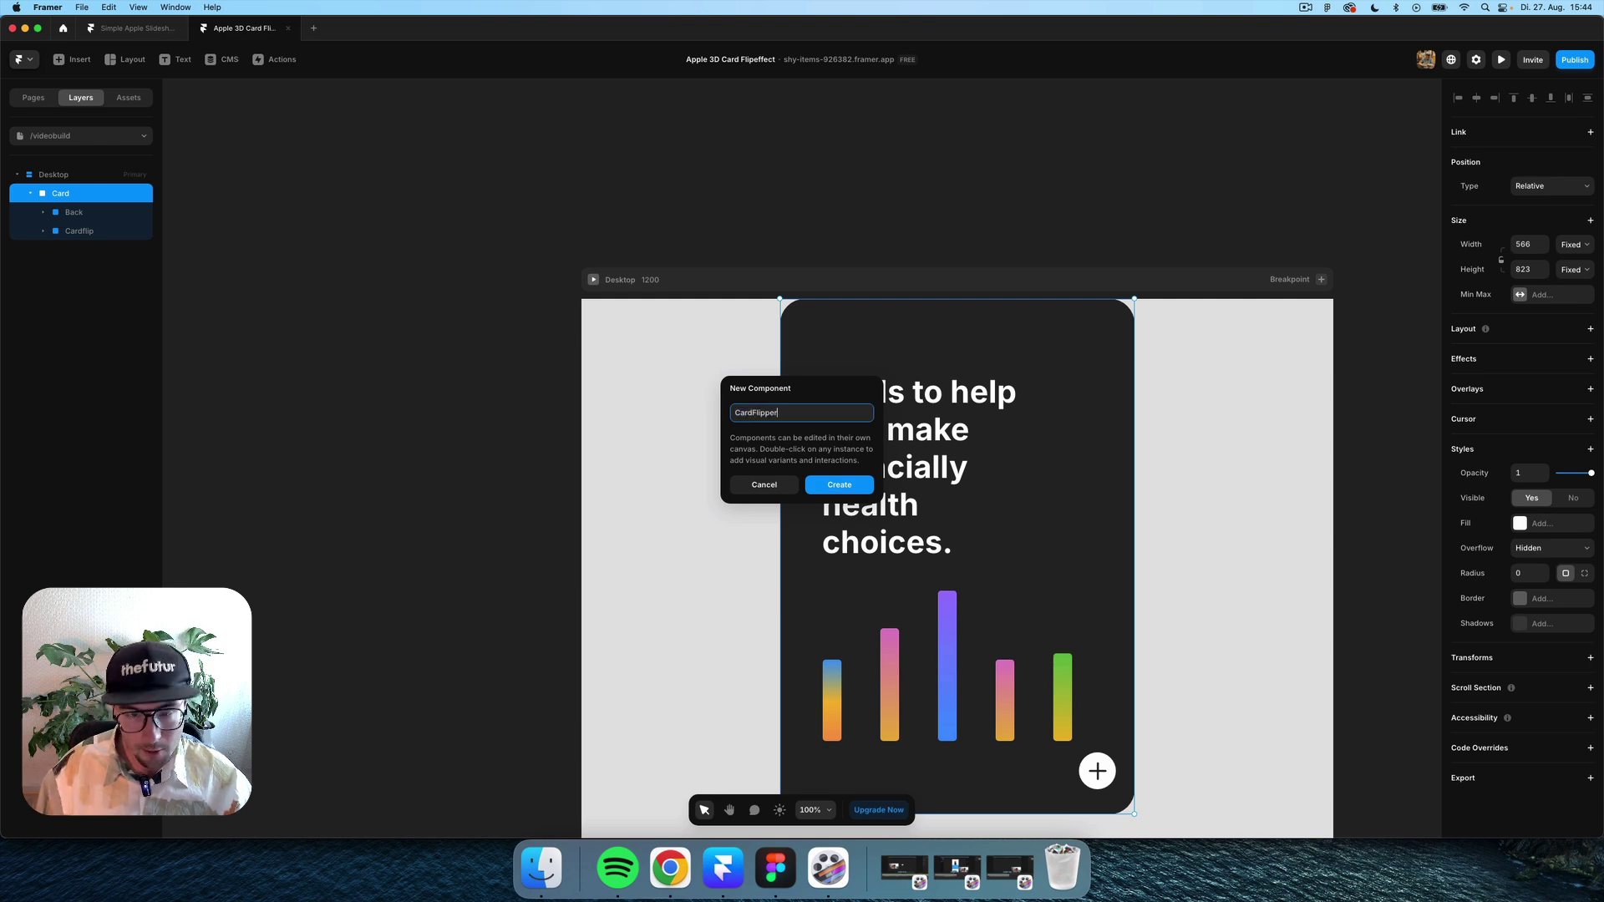
key(Return)
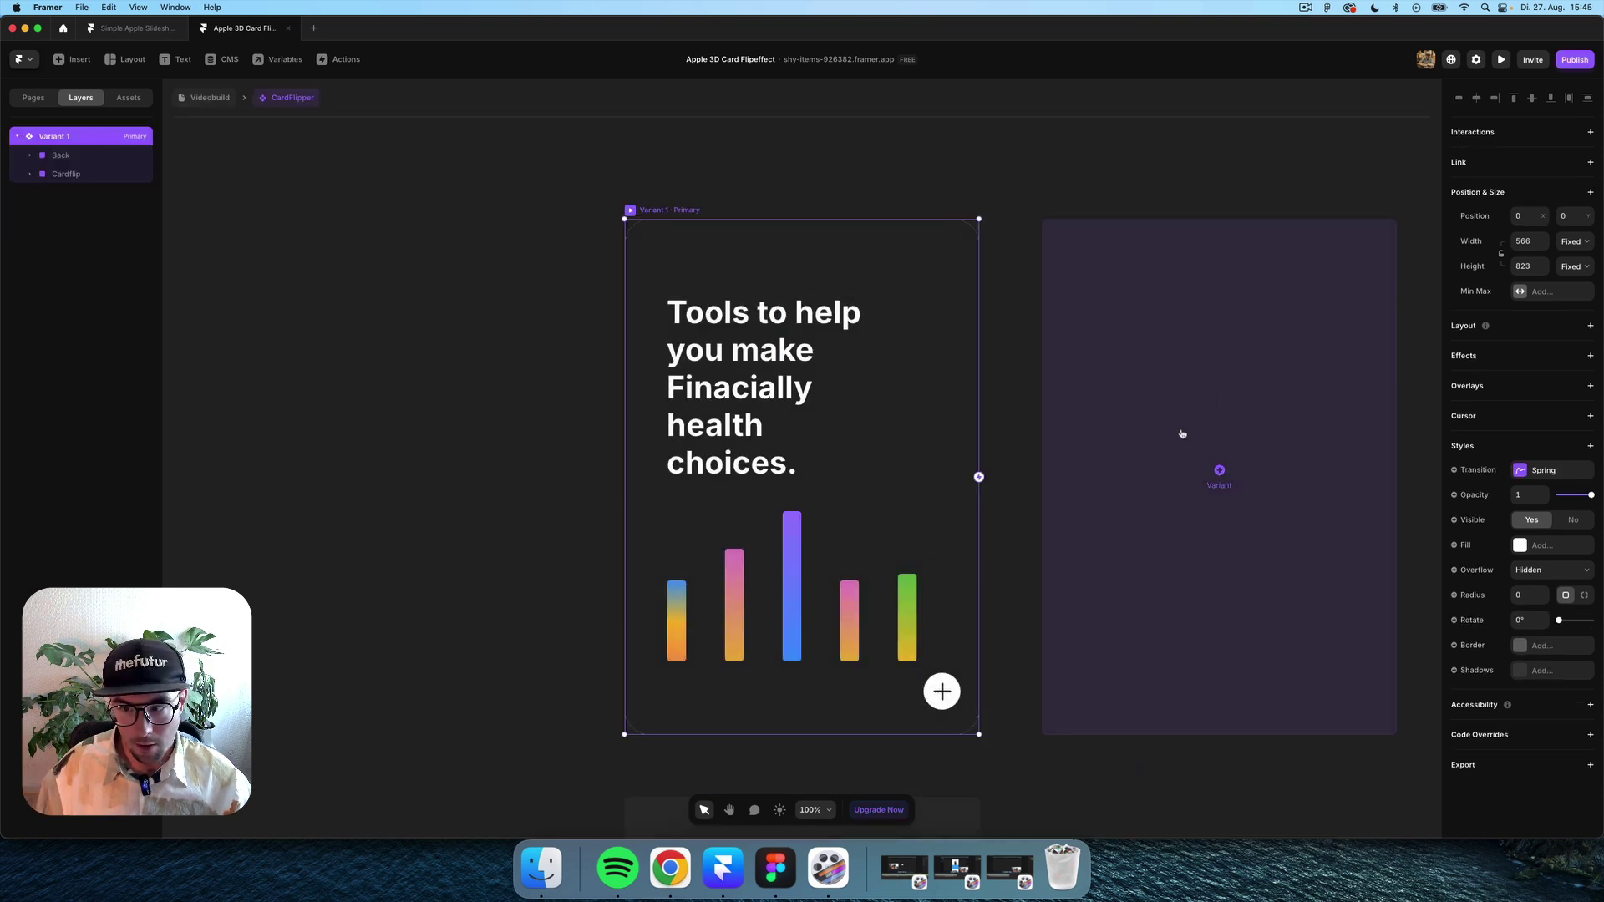
click(1183, 397)
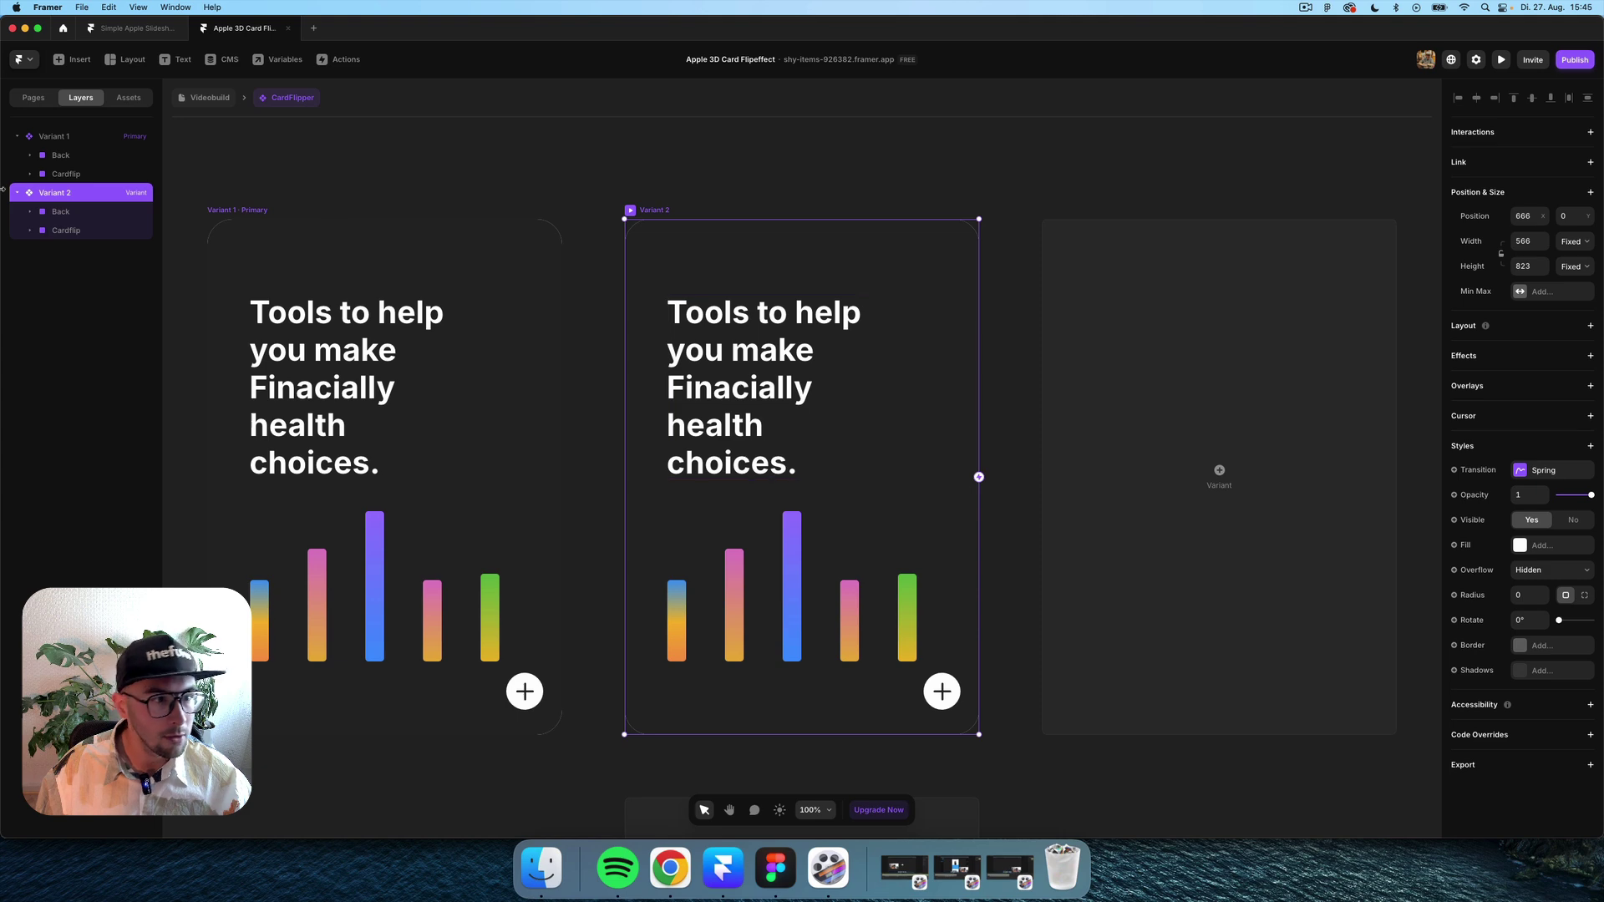
click(59, 159)
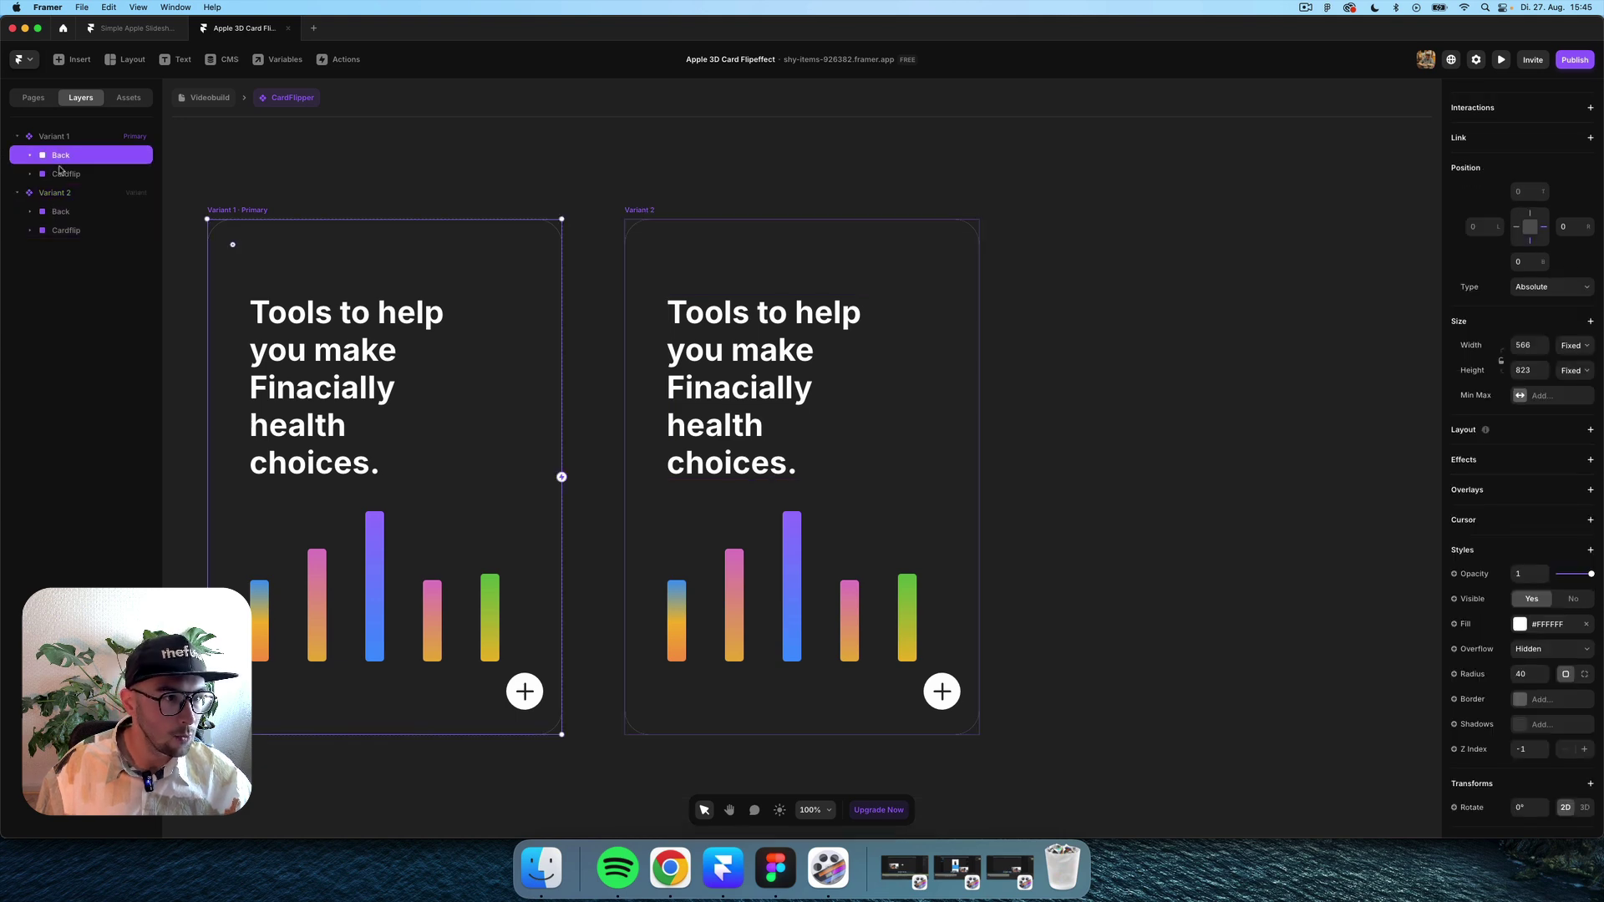
shift+click(71, 178)
right_click(65, 180)
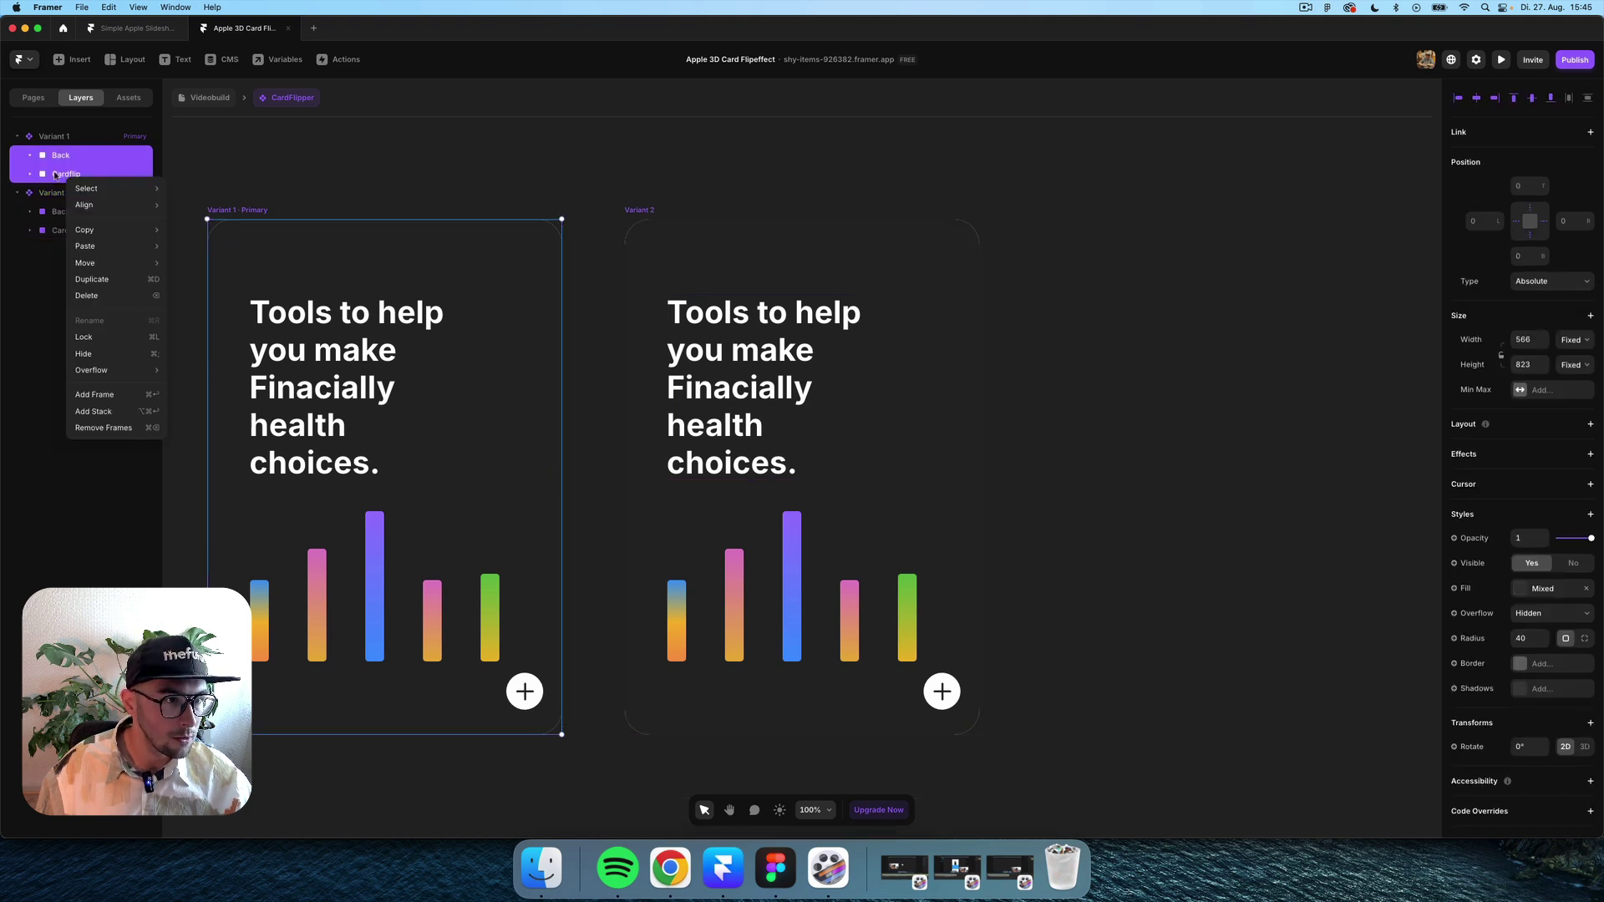
click(59, 174)
click(65, 158)
click(62, 176)
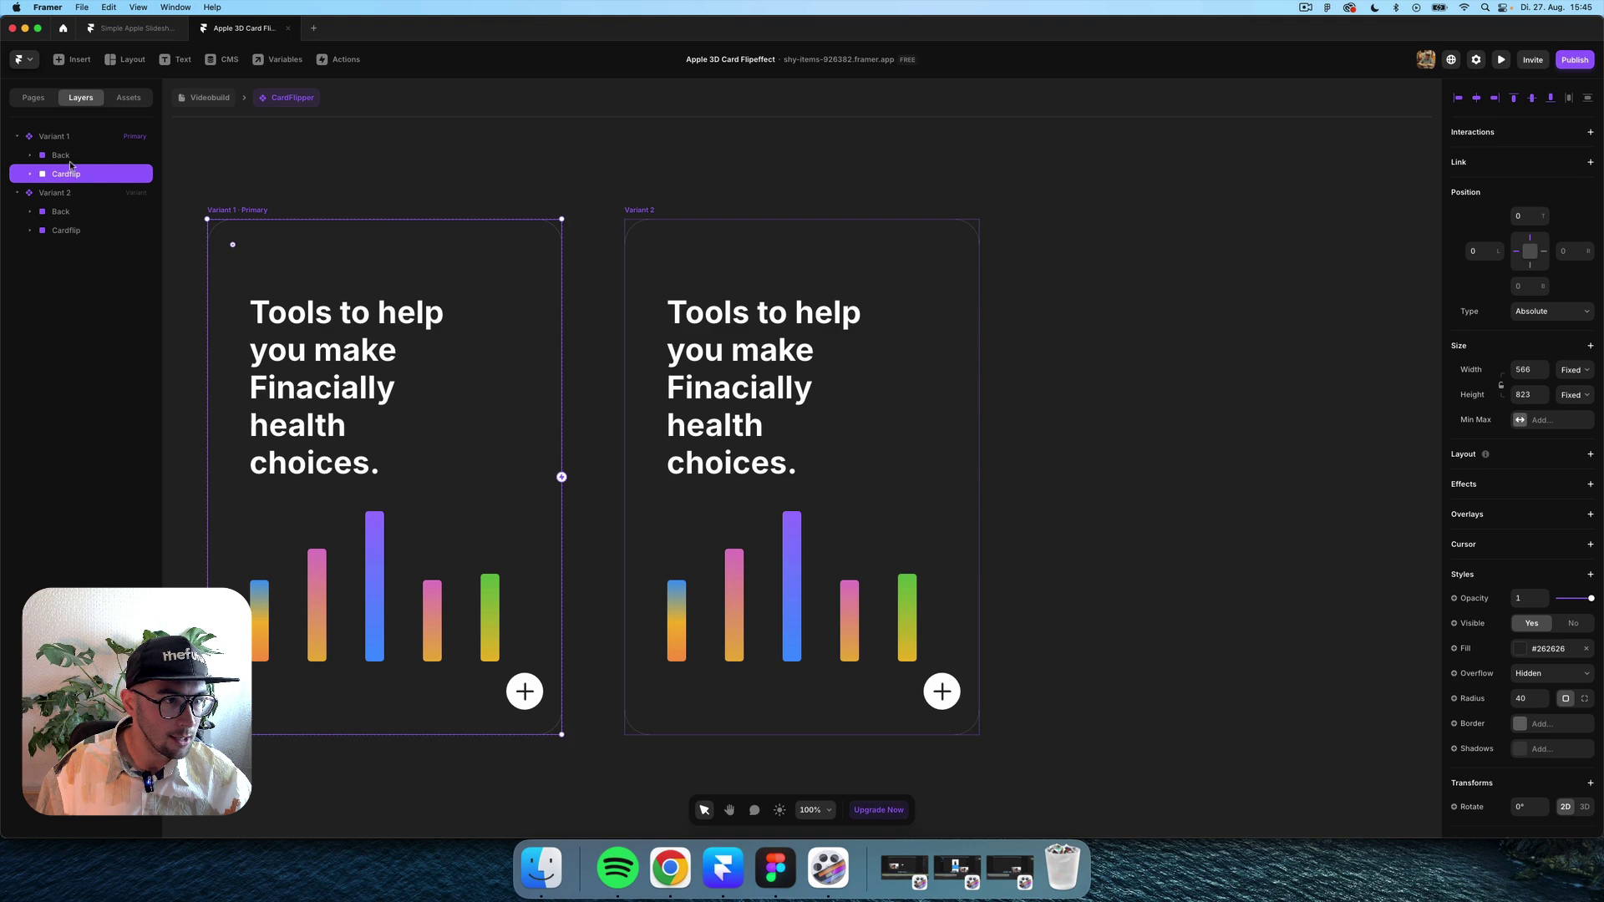
shift+click(70, 159)
Rename the Cardflip frame in Variant 1 as Front.
click(67, 173)
double_click(67, 173)
text(F)
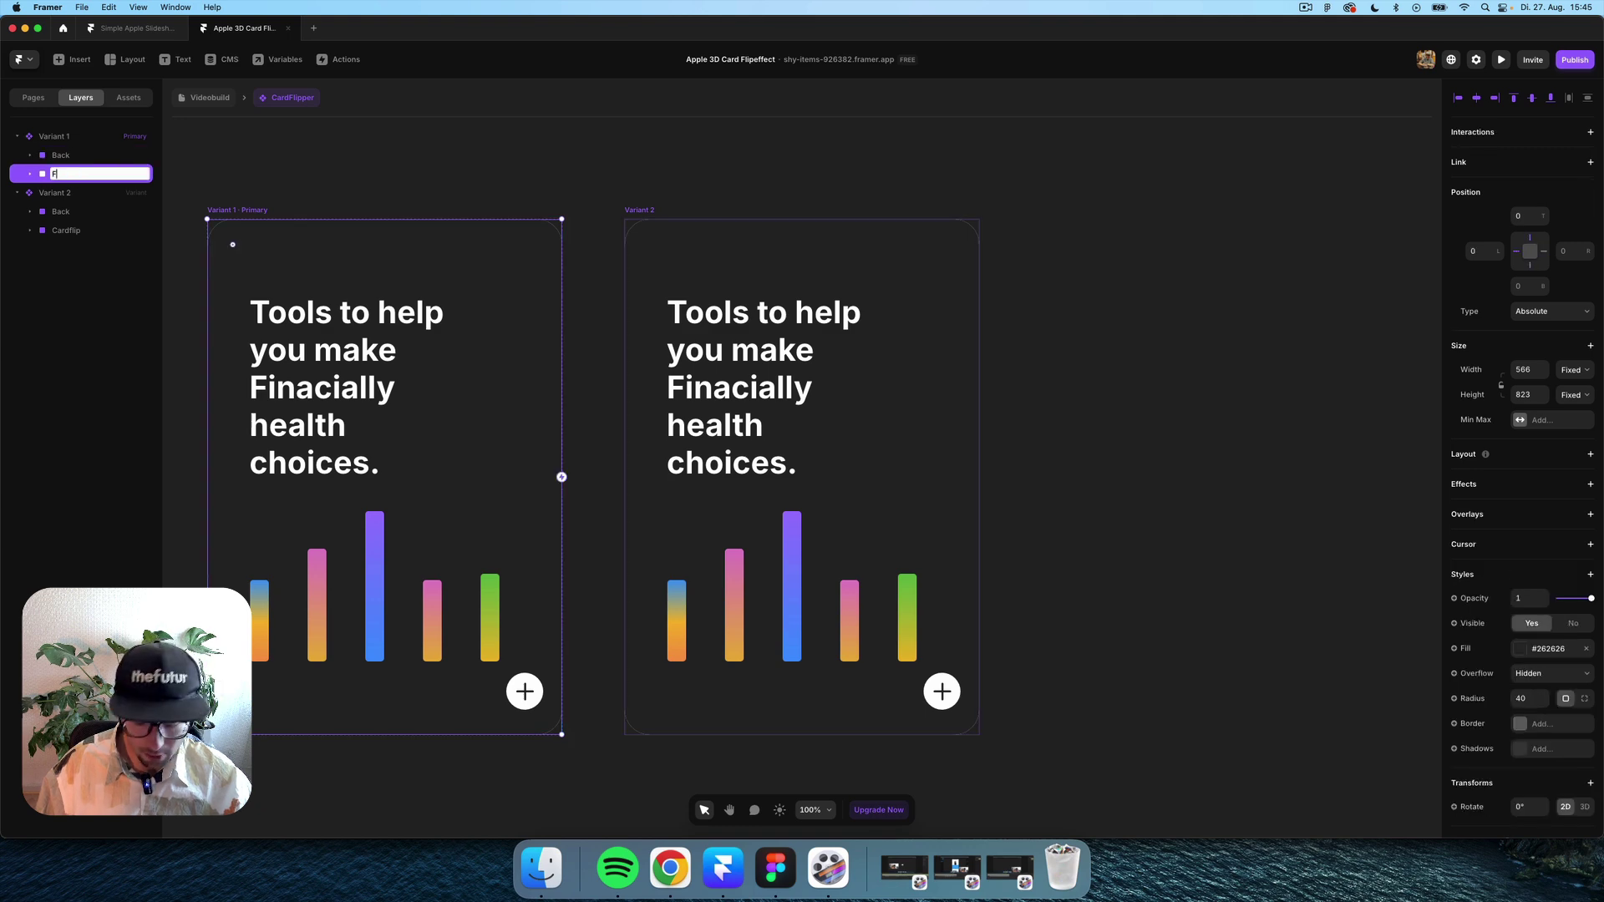
text(ront)
key(Return)
Wrap the Back and Front frames of Variant 1 in a new frame and name it Card.
shift+click(73, 160)
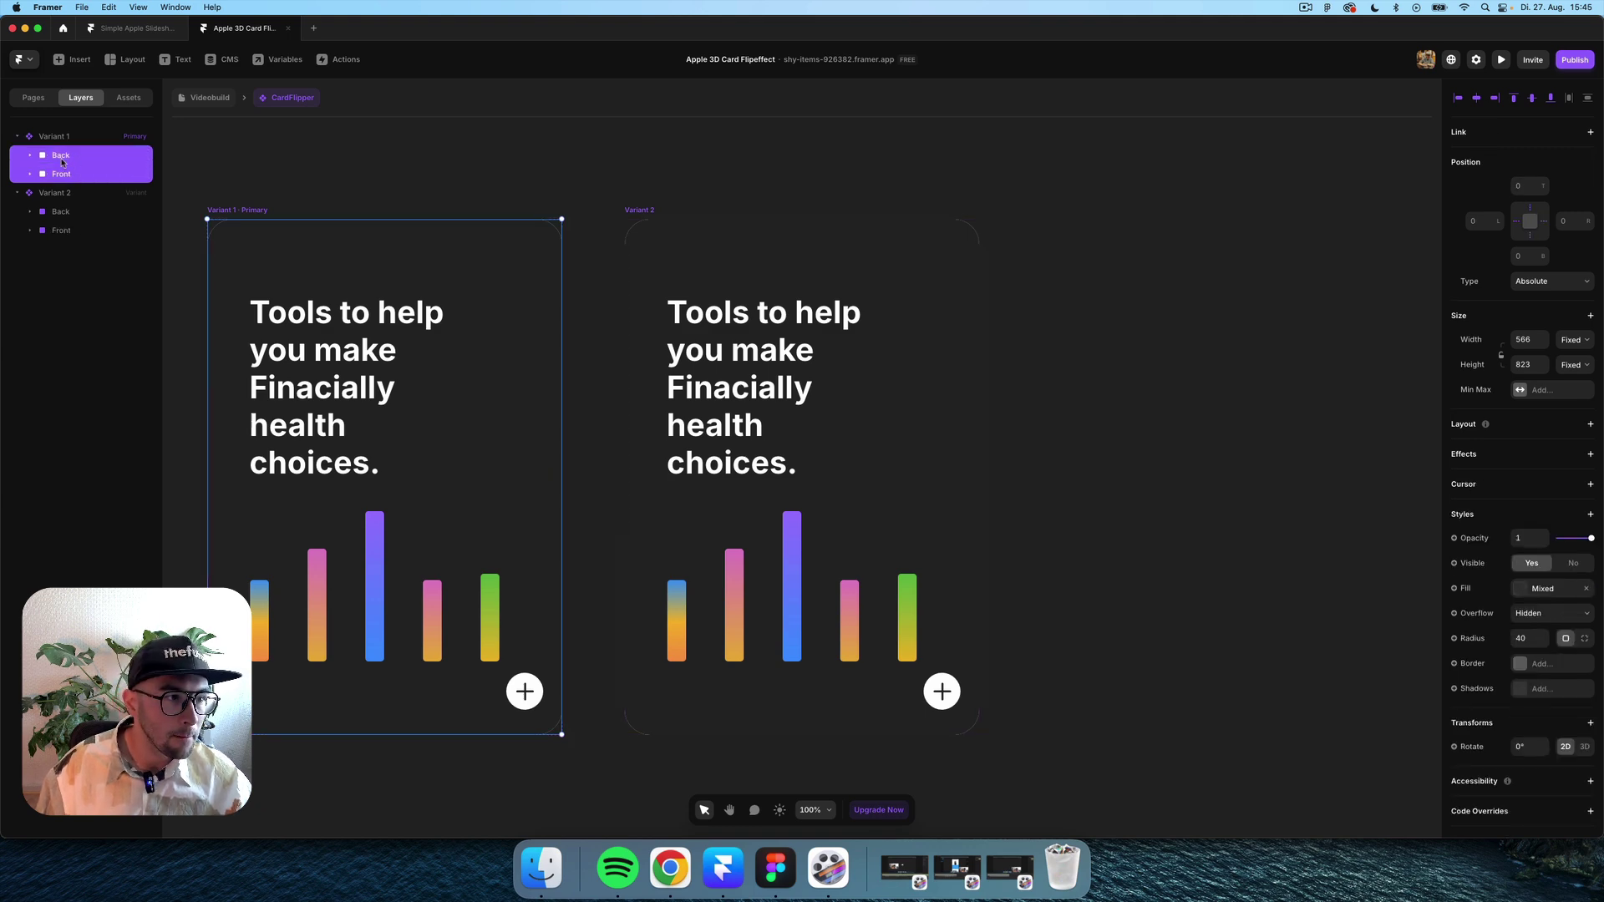
right_click(67, 161)
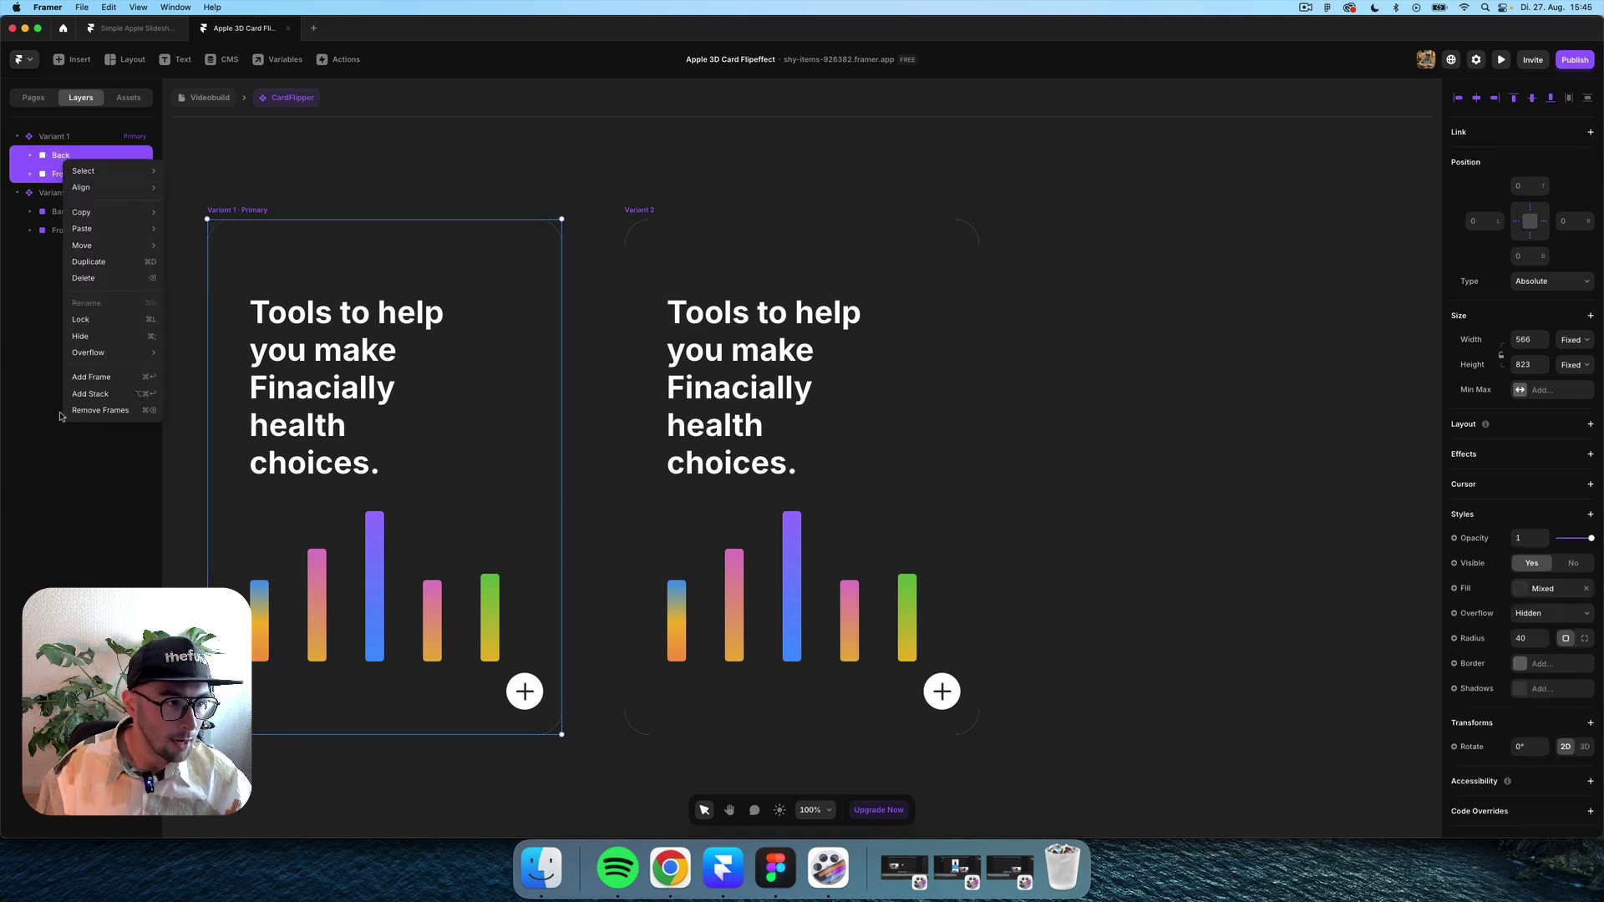
click(95, 379)
double_click(58, 155)
text(c)
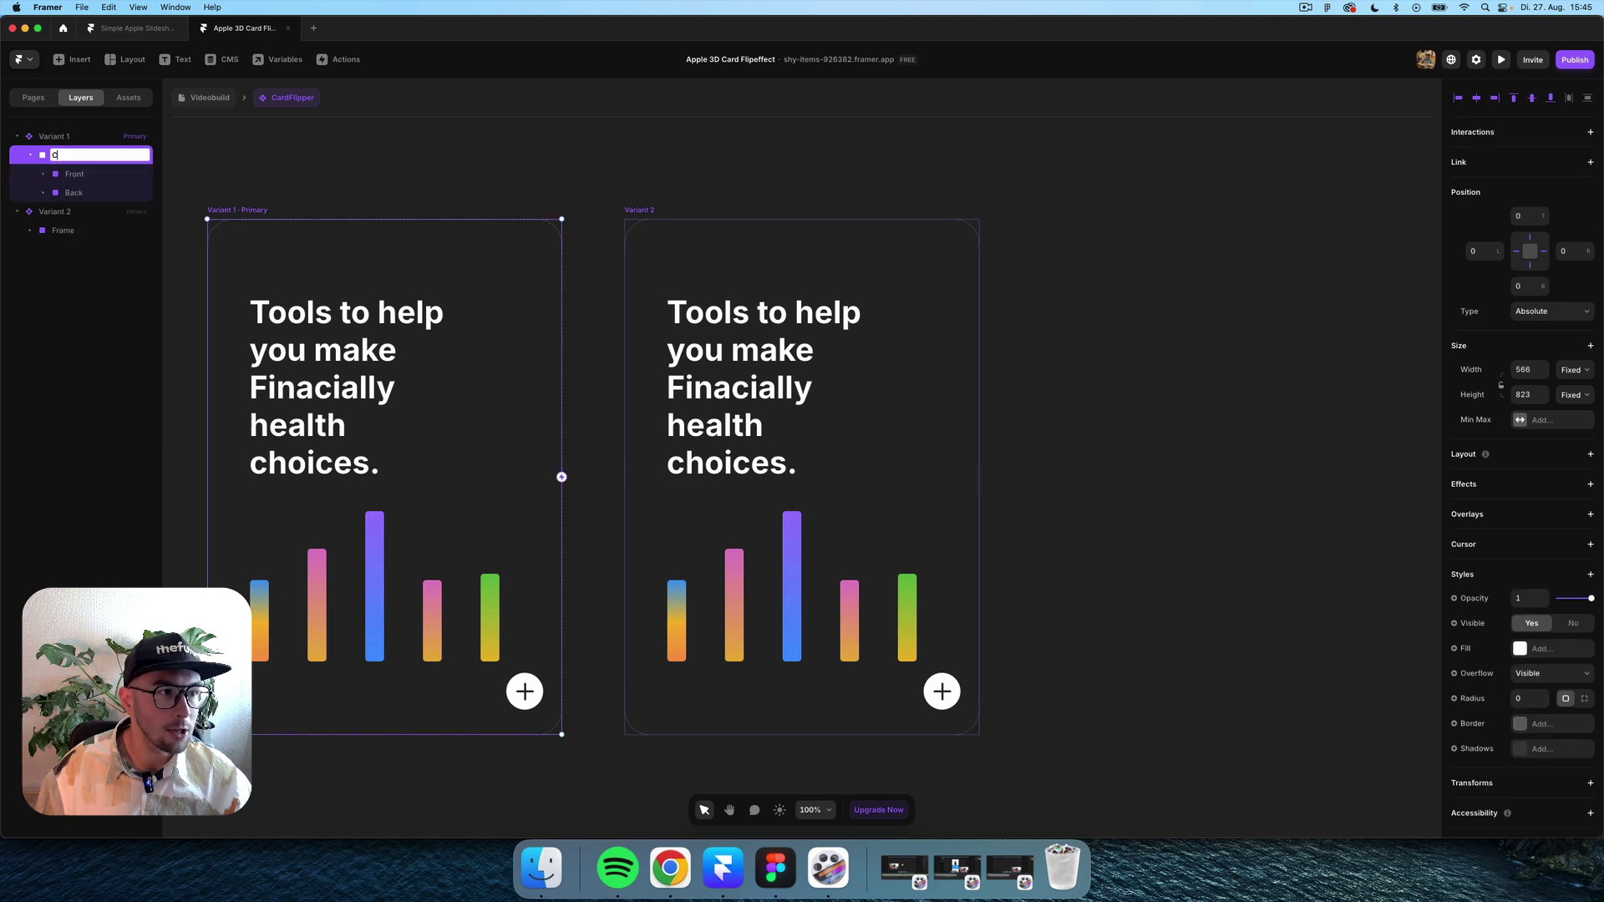
text(ard)
key(Return)
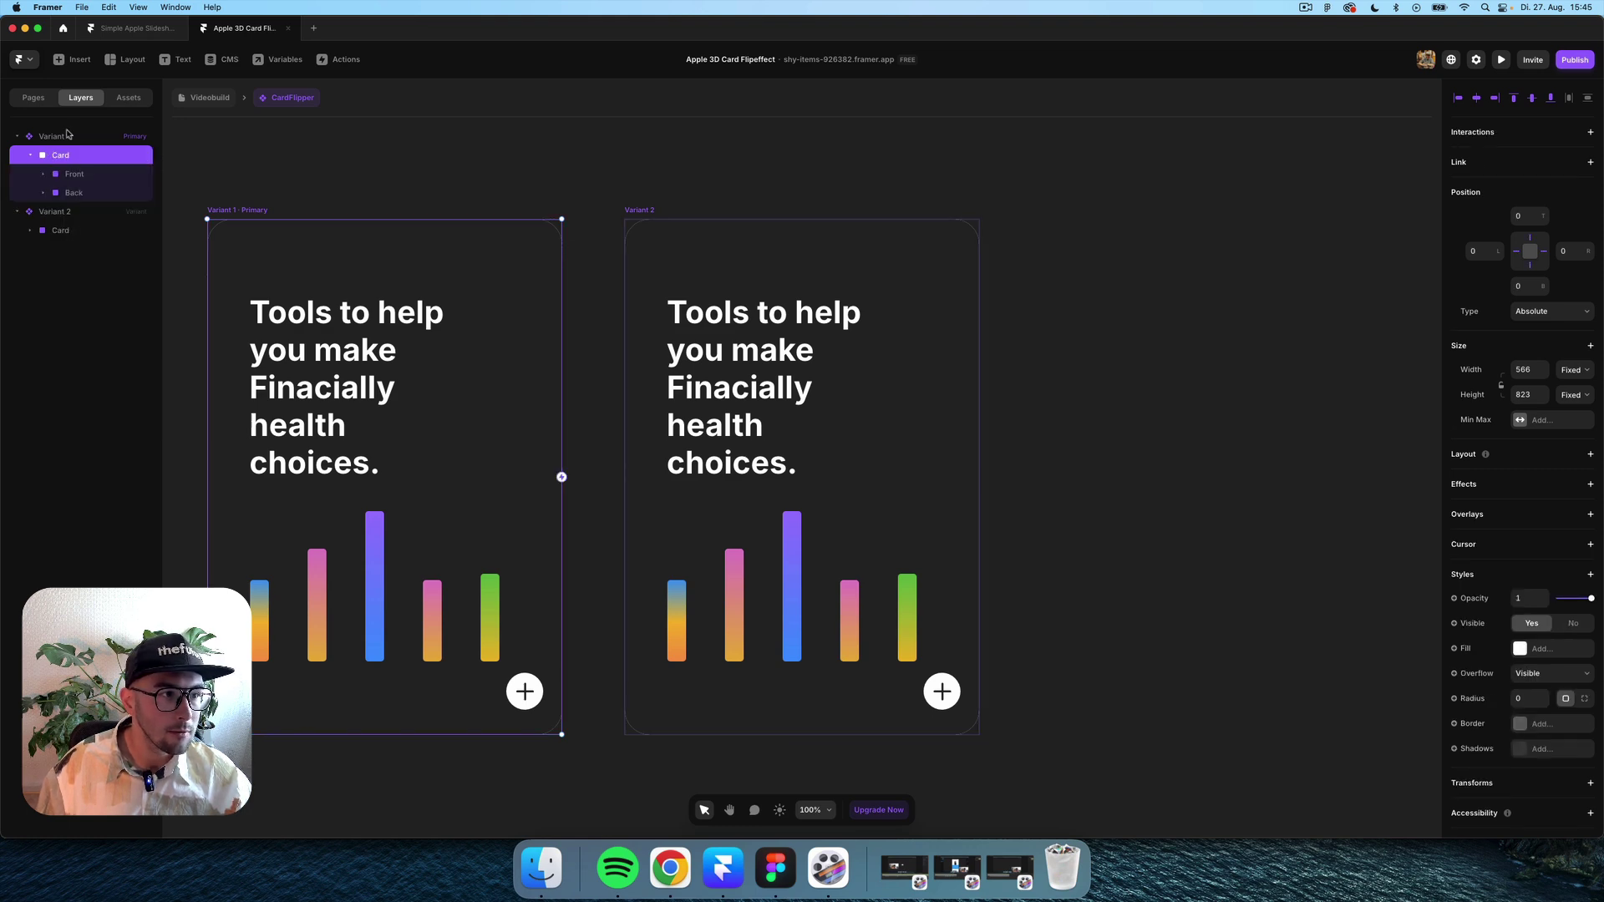
Add a Rotate transform to the Card frame of Variant 2 and switch it to 3D.
scroll(854, 251, left, 5)
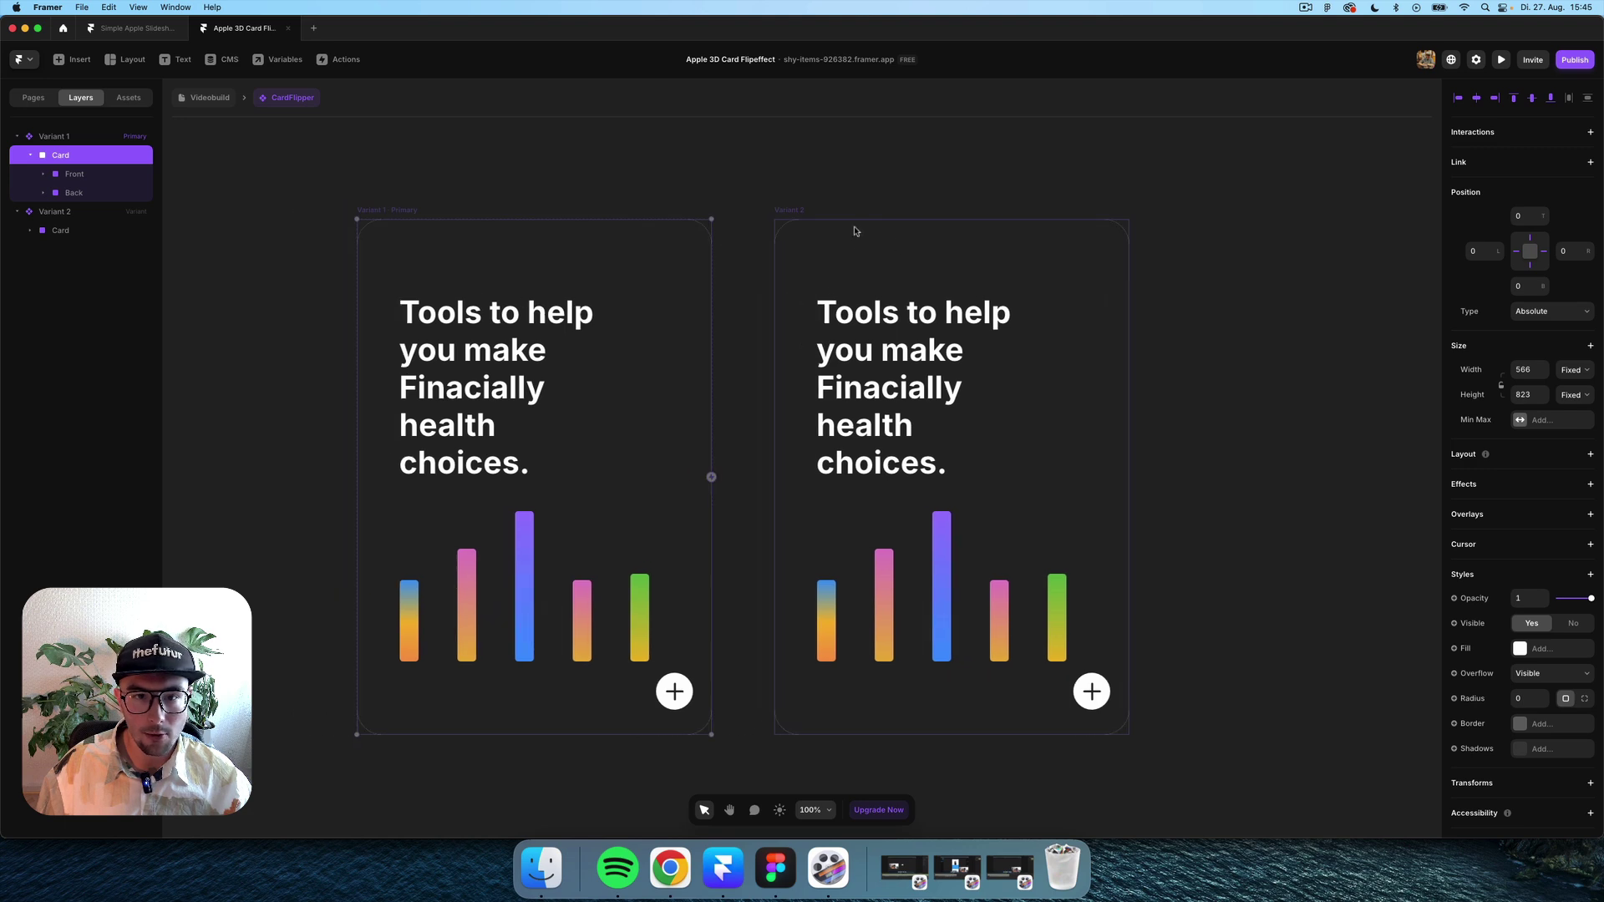
click(852, 257)
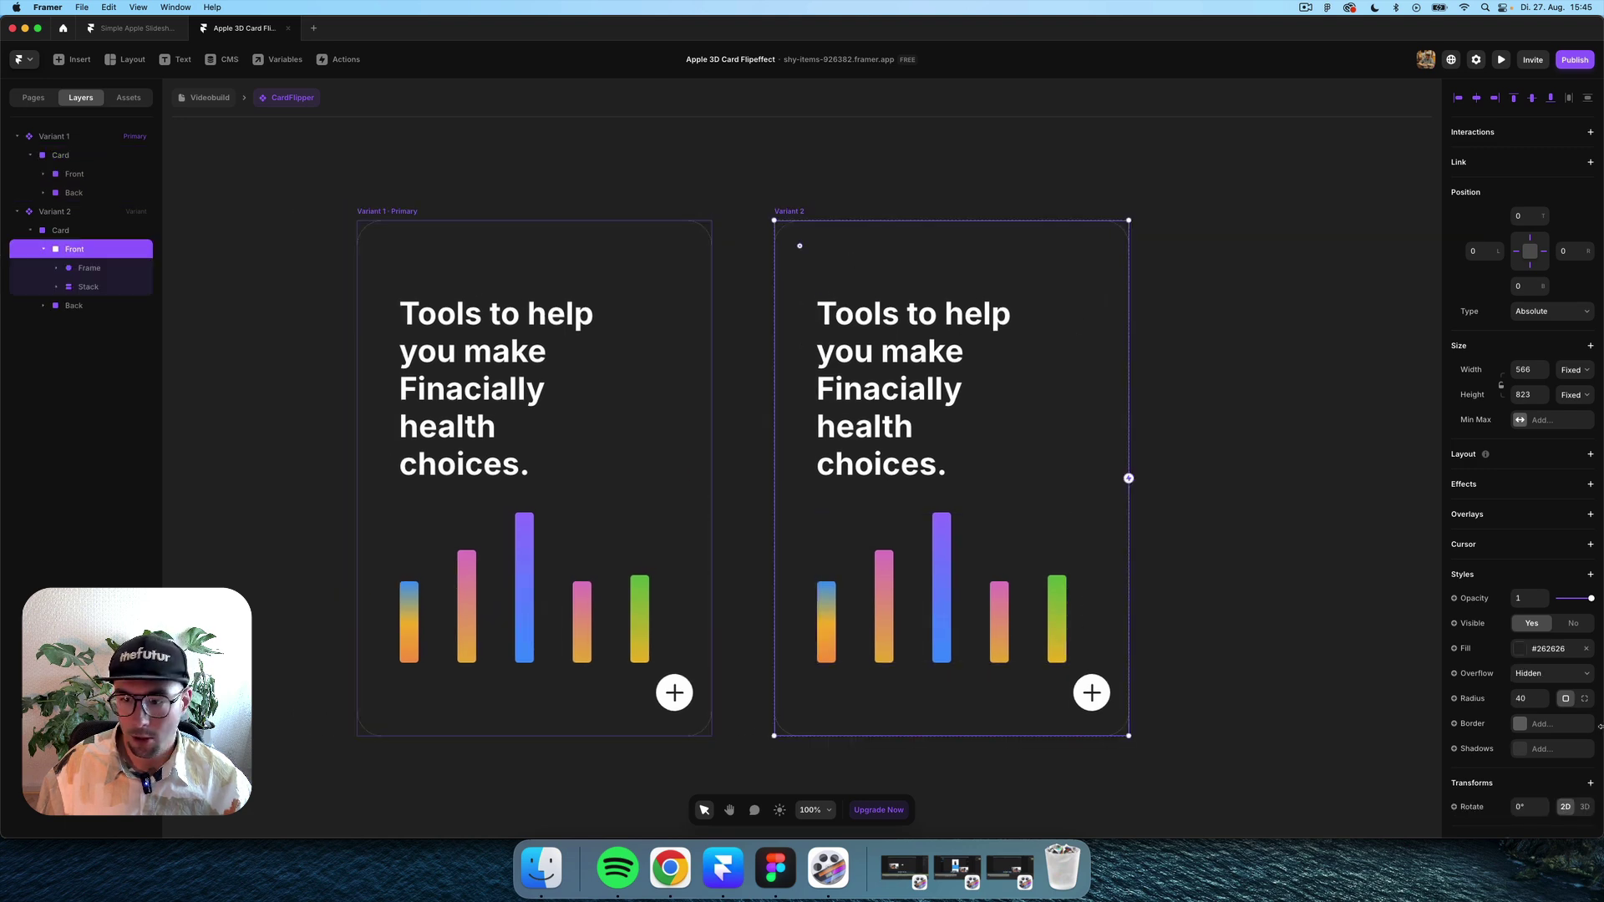
scroll(1517, 750, down, 2)
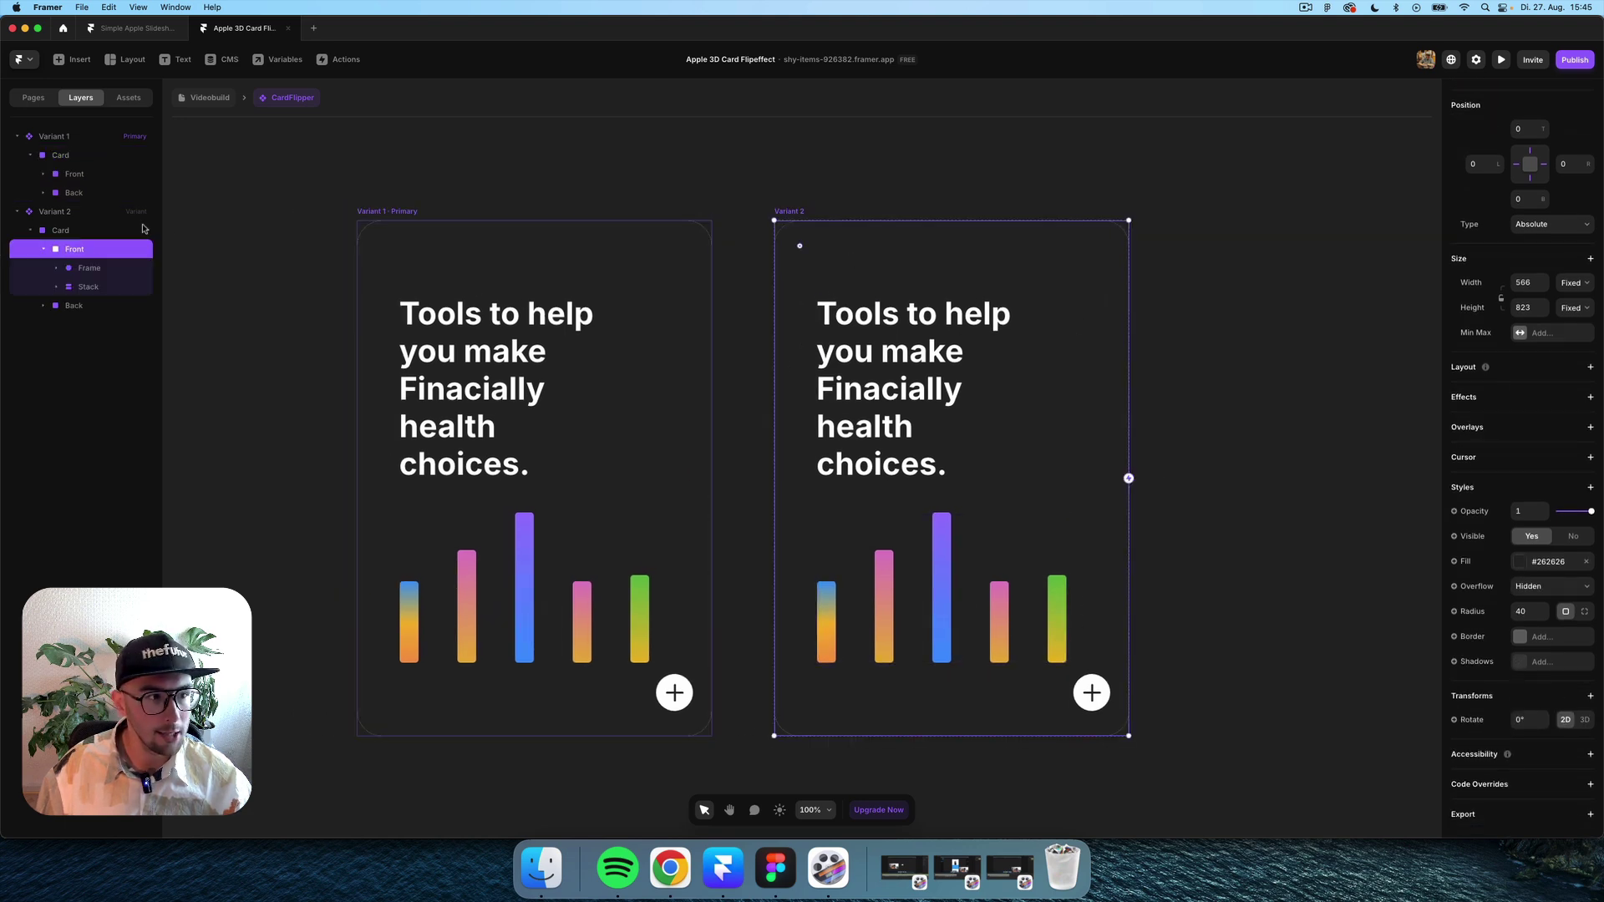
click(69, 232)
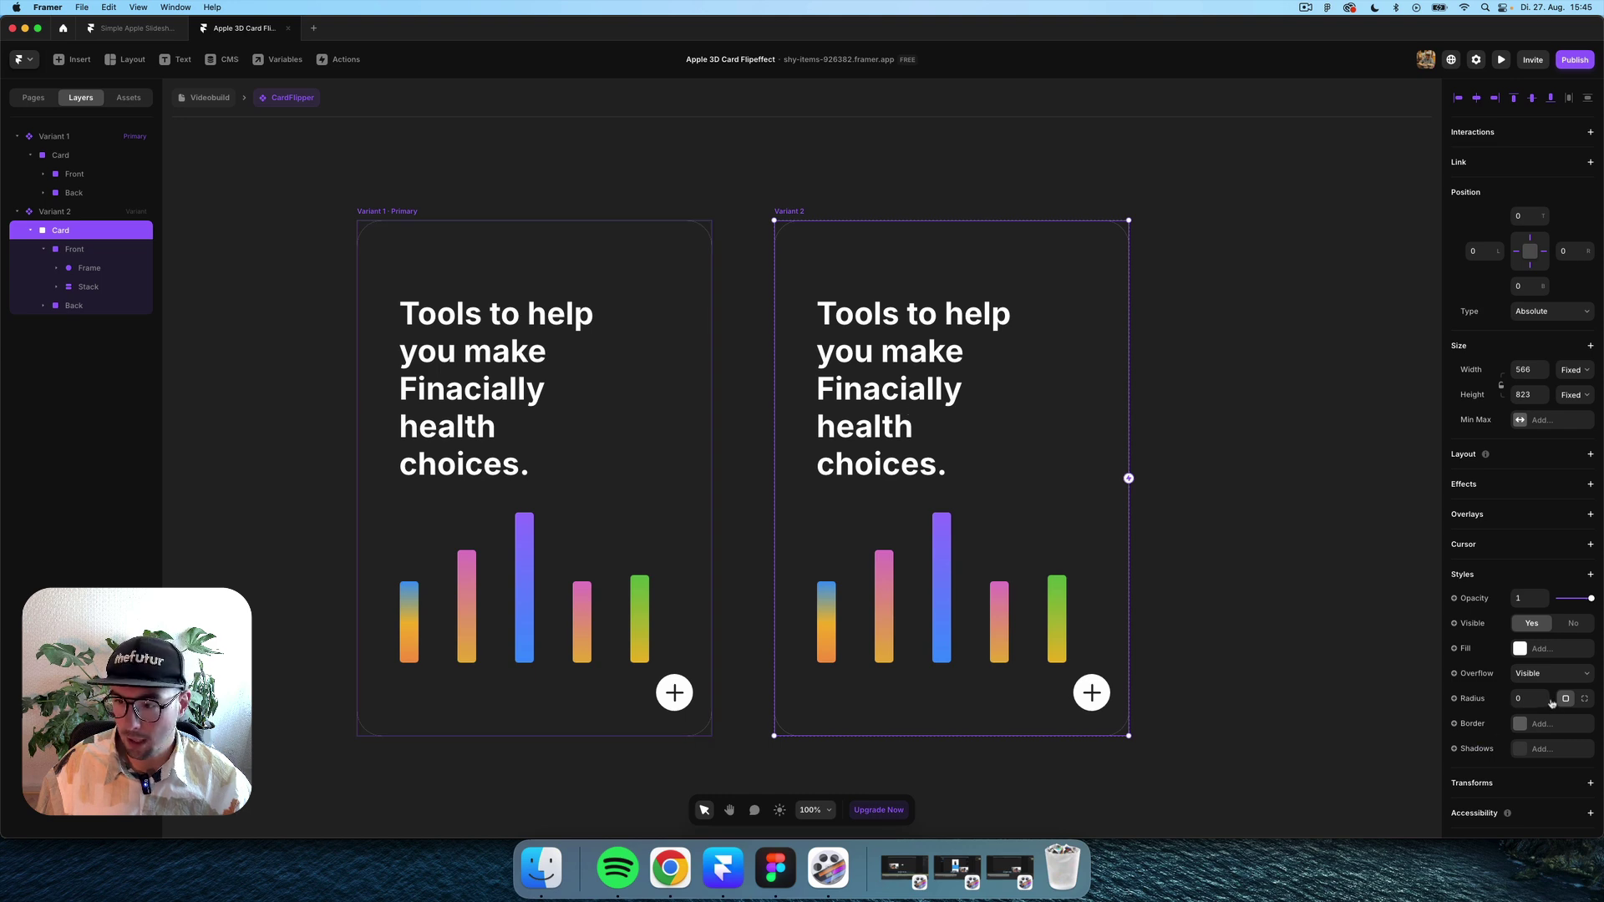
scroll(1542, 740, down, 2)
click(1586, 724)
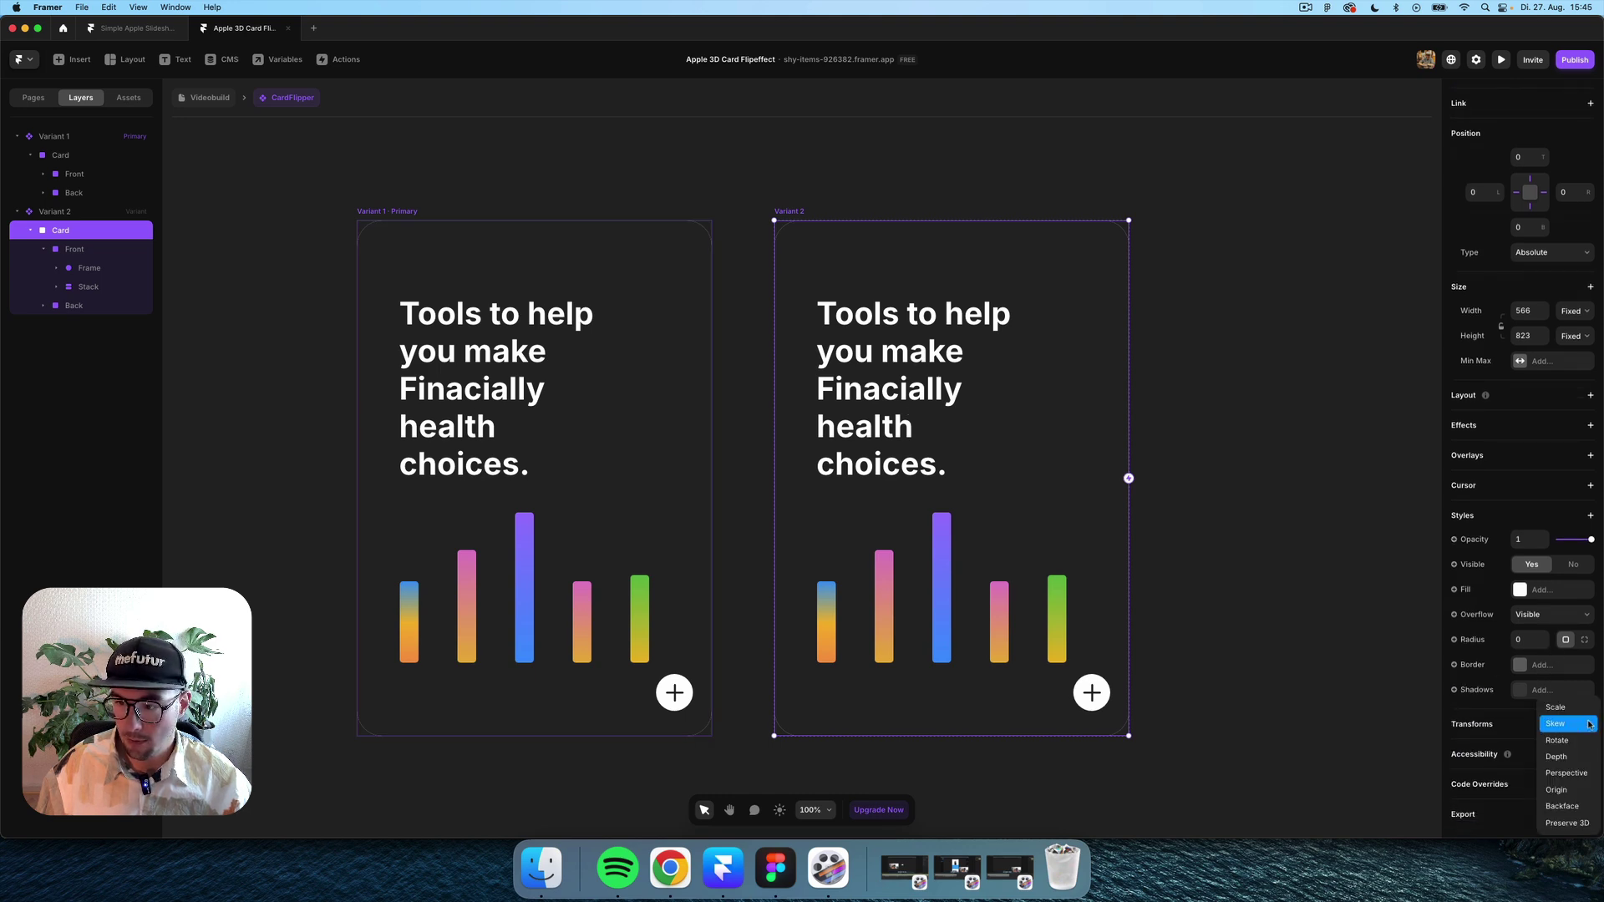
click(1559, 744)
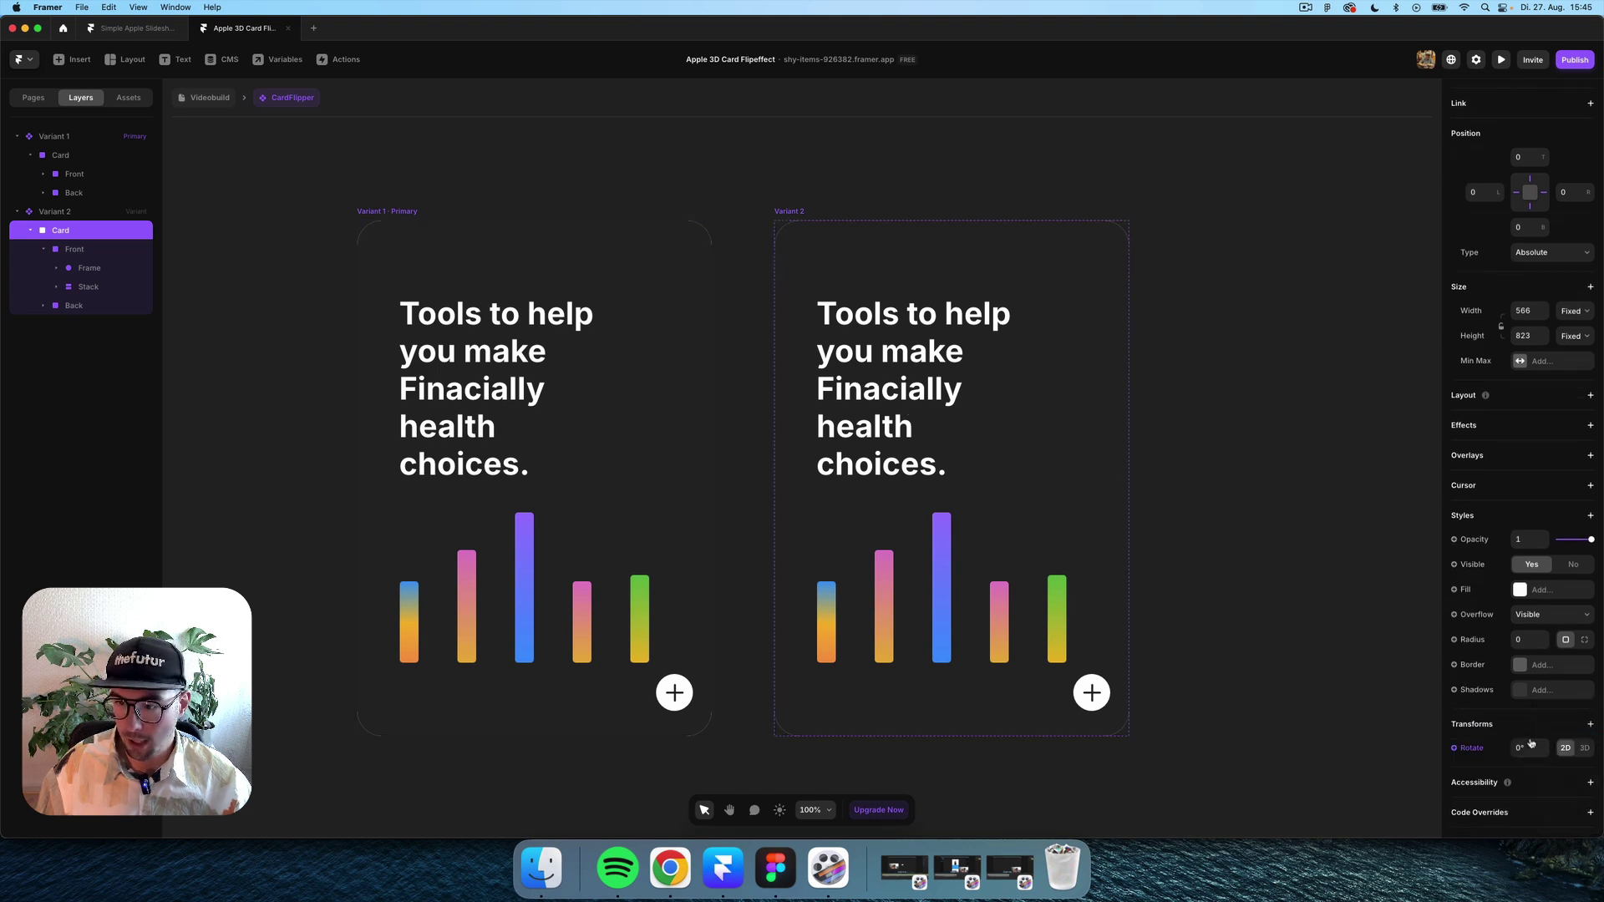
click(1583, 750)
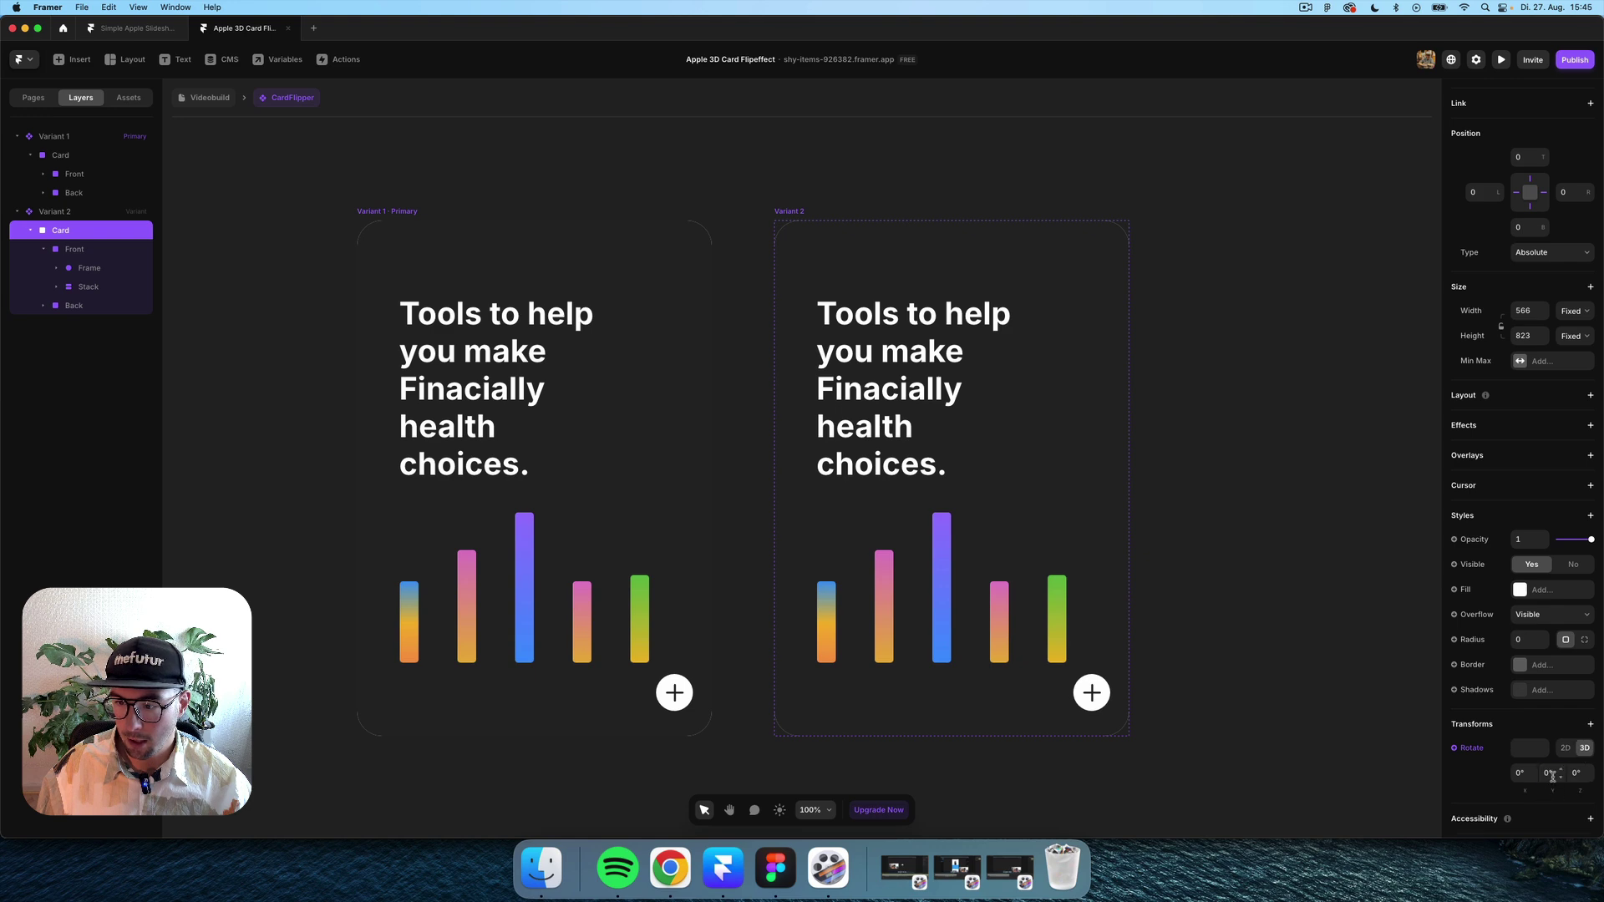
Set the 3D rotation of Variant 2's Card frame to 180° around the Y axis.
click(1552, 775)
key(shift+Up)
key(shift+Up)
key(shift+Up)
key(shift+Up)
key(shift+Up)
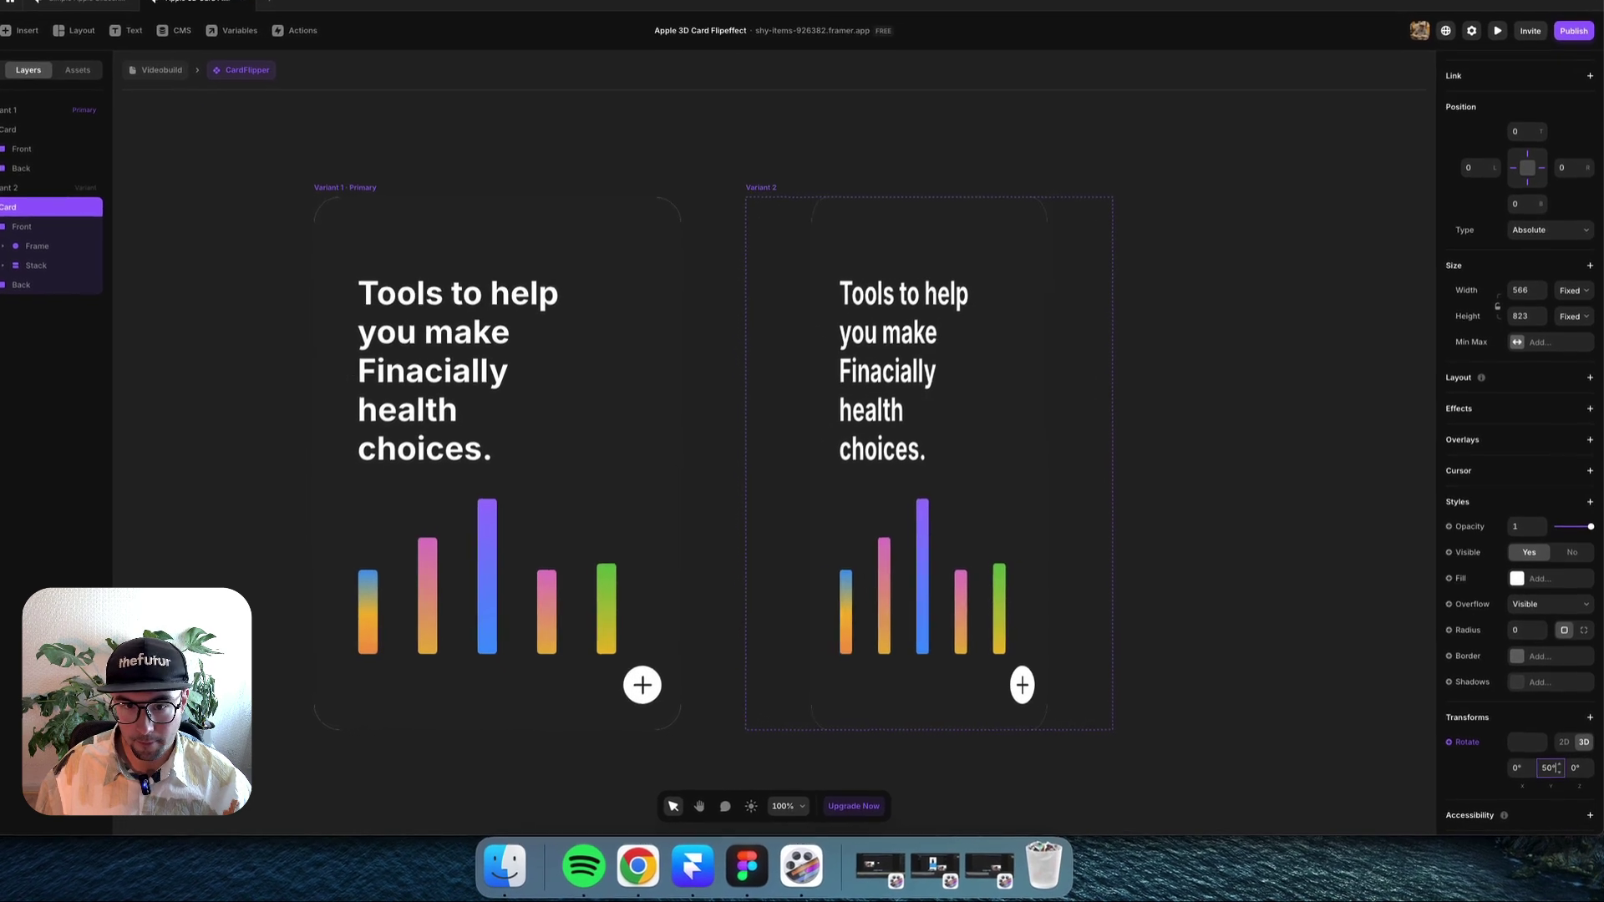
key(shift+Up)
key(shift+Up)
key(shift+Up)
key(shift+Up)
key(shift+Up)
key(shift+Up)
key(shift+Up)
key(shift+Up)
key(shift+Up)
key(shift+Up)
key(shift+Up)
key(shift+Up)
key(shift+Up)
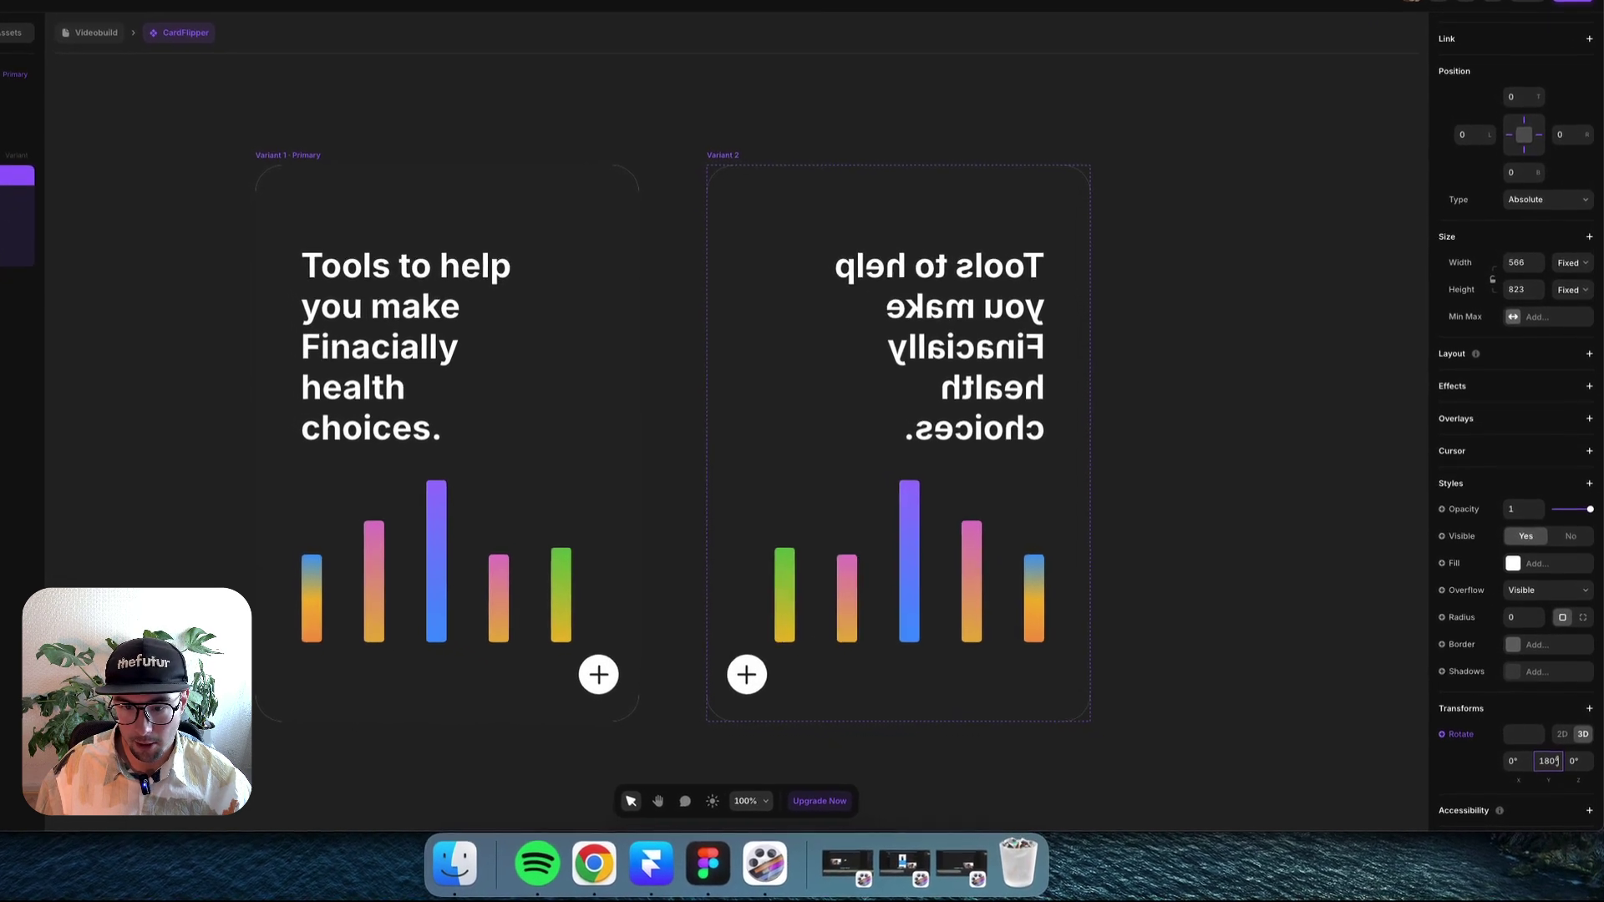
key(Return)
key(Return)
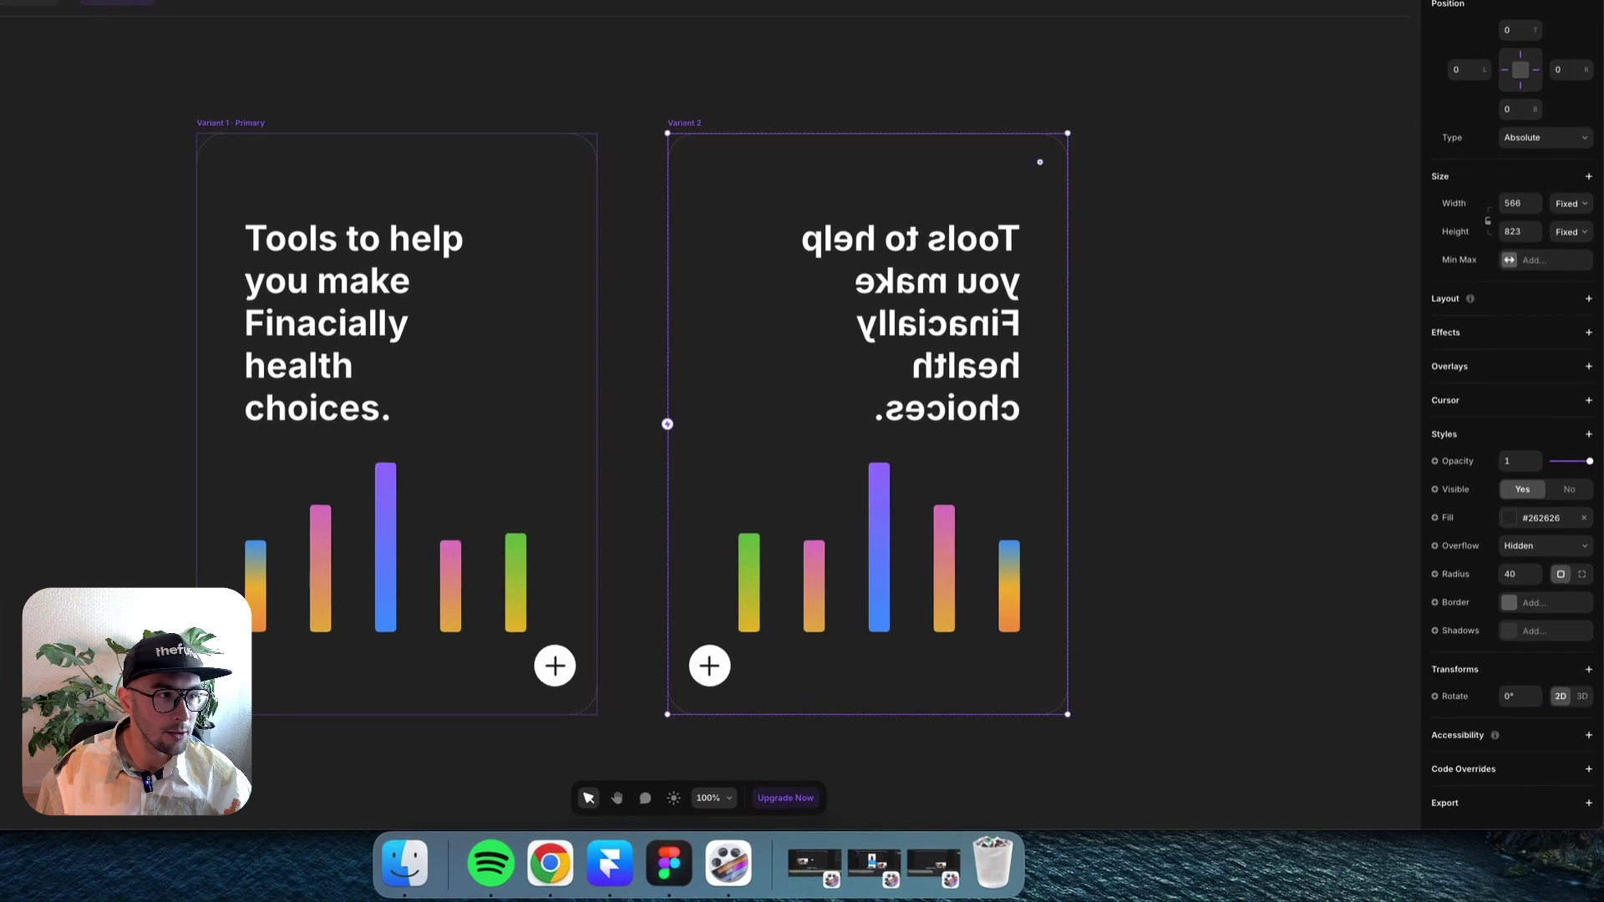
Set the Z Index of the Back frame in Variant 2 to 1.
key(Tab)
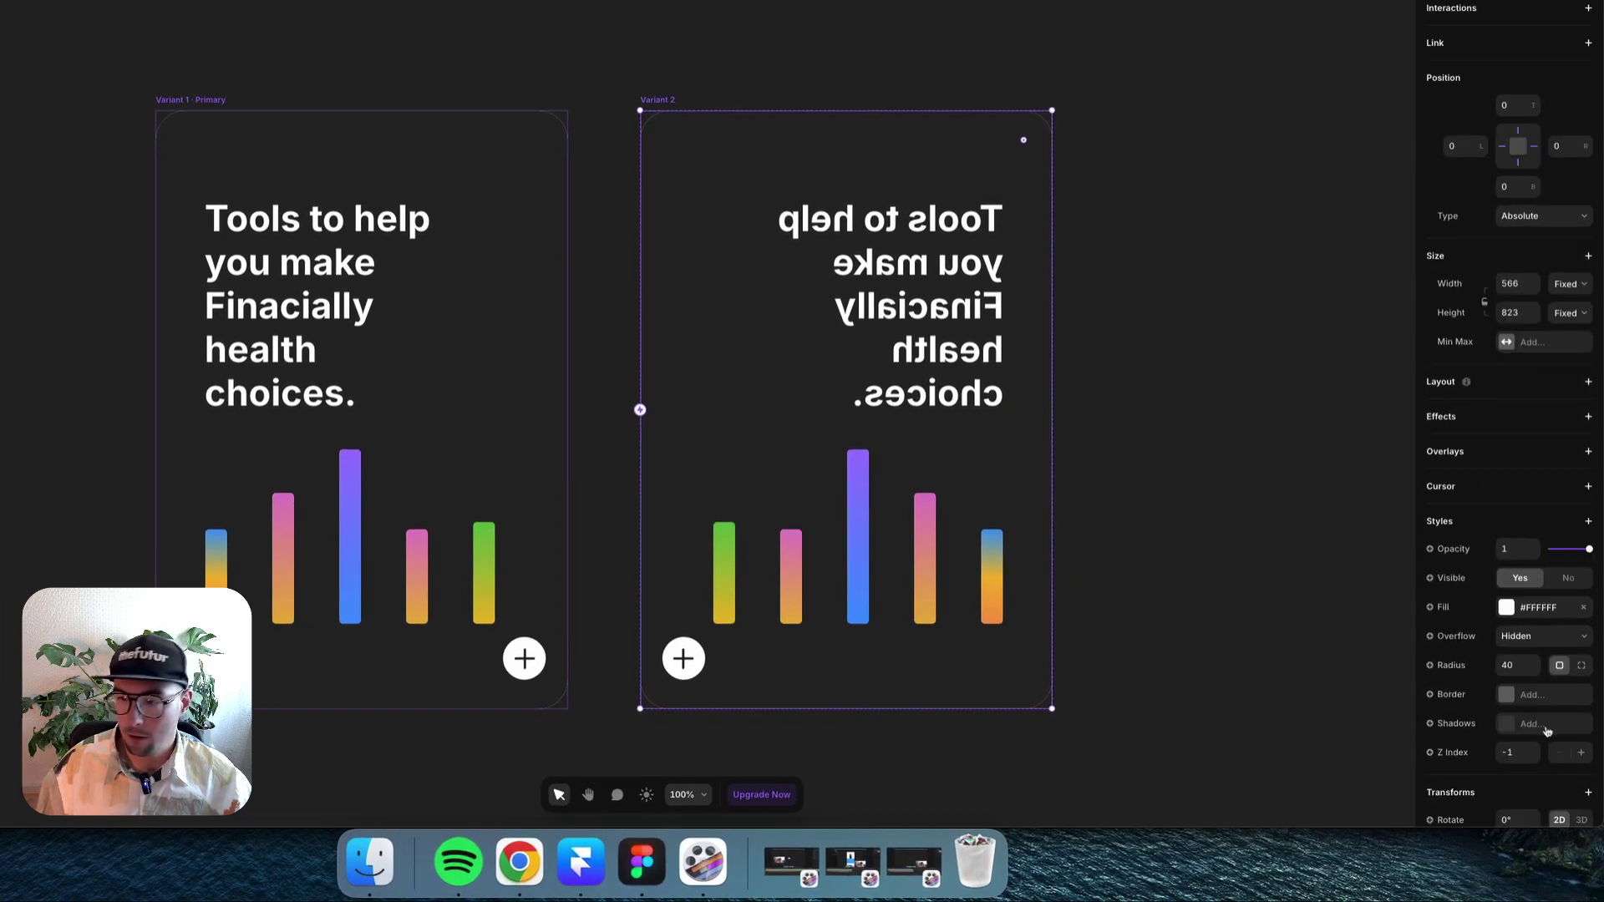
scroll(1547, 732, down, 1)
click(1517, 711)
text(0)
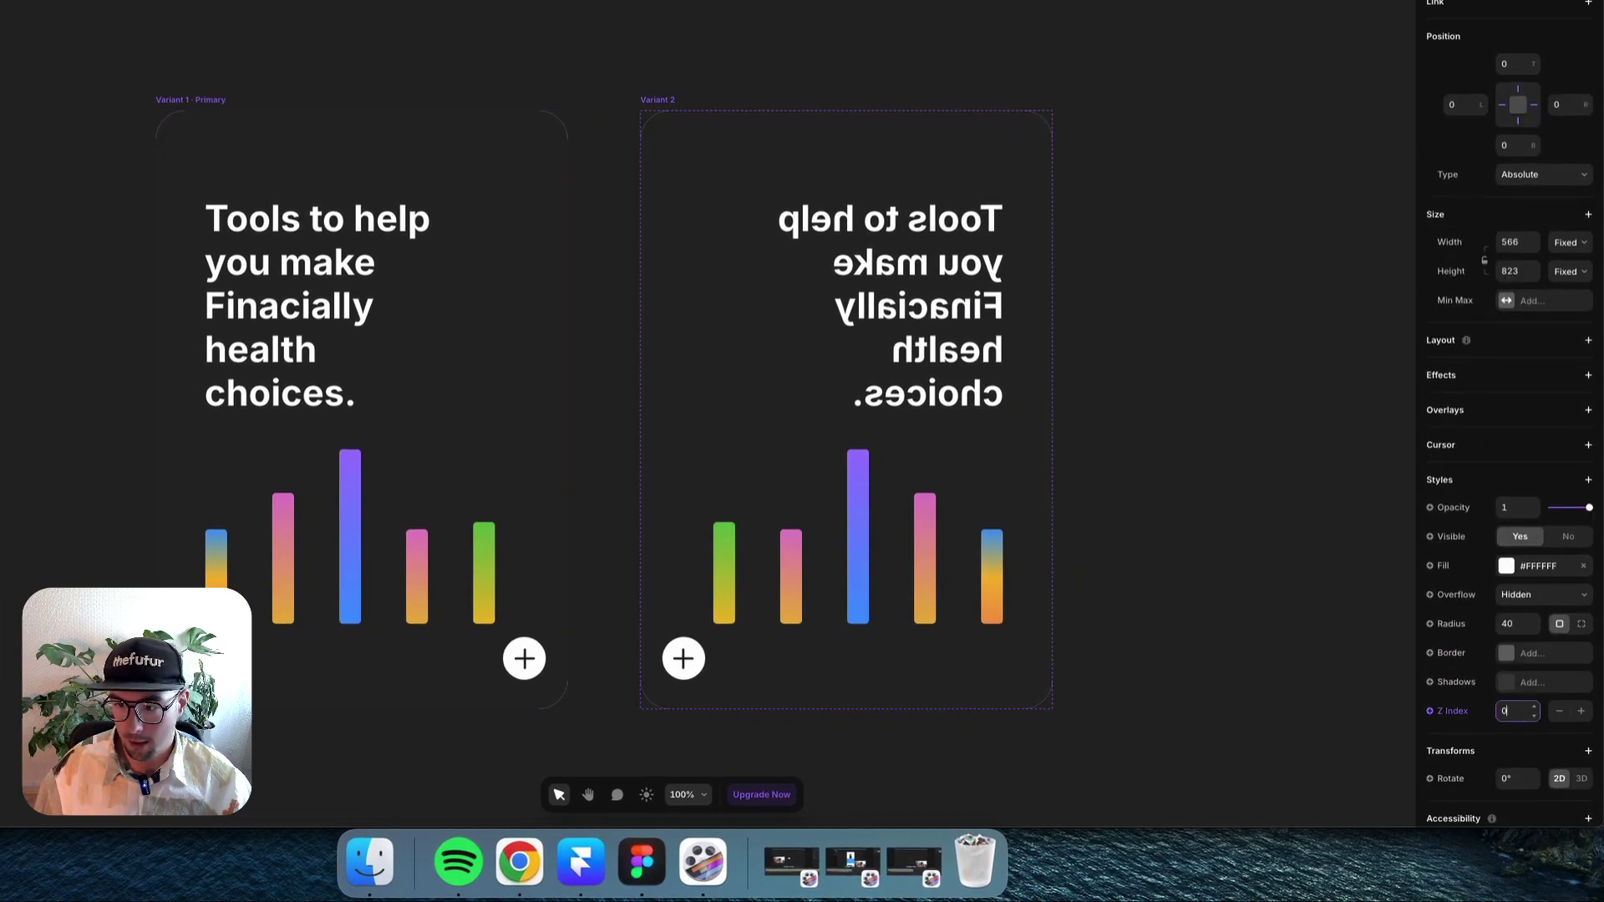
key(Up)
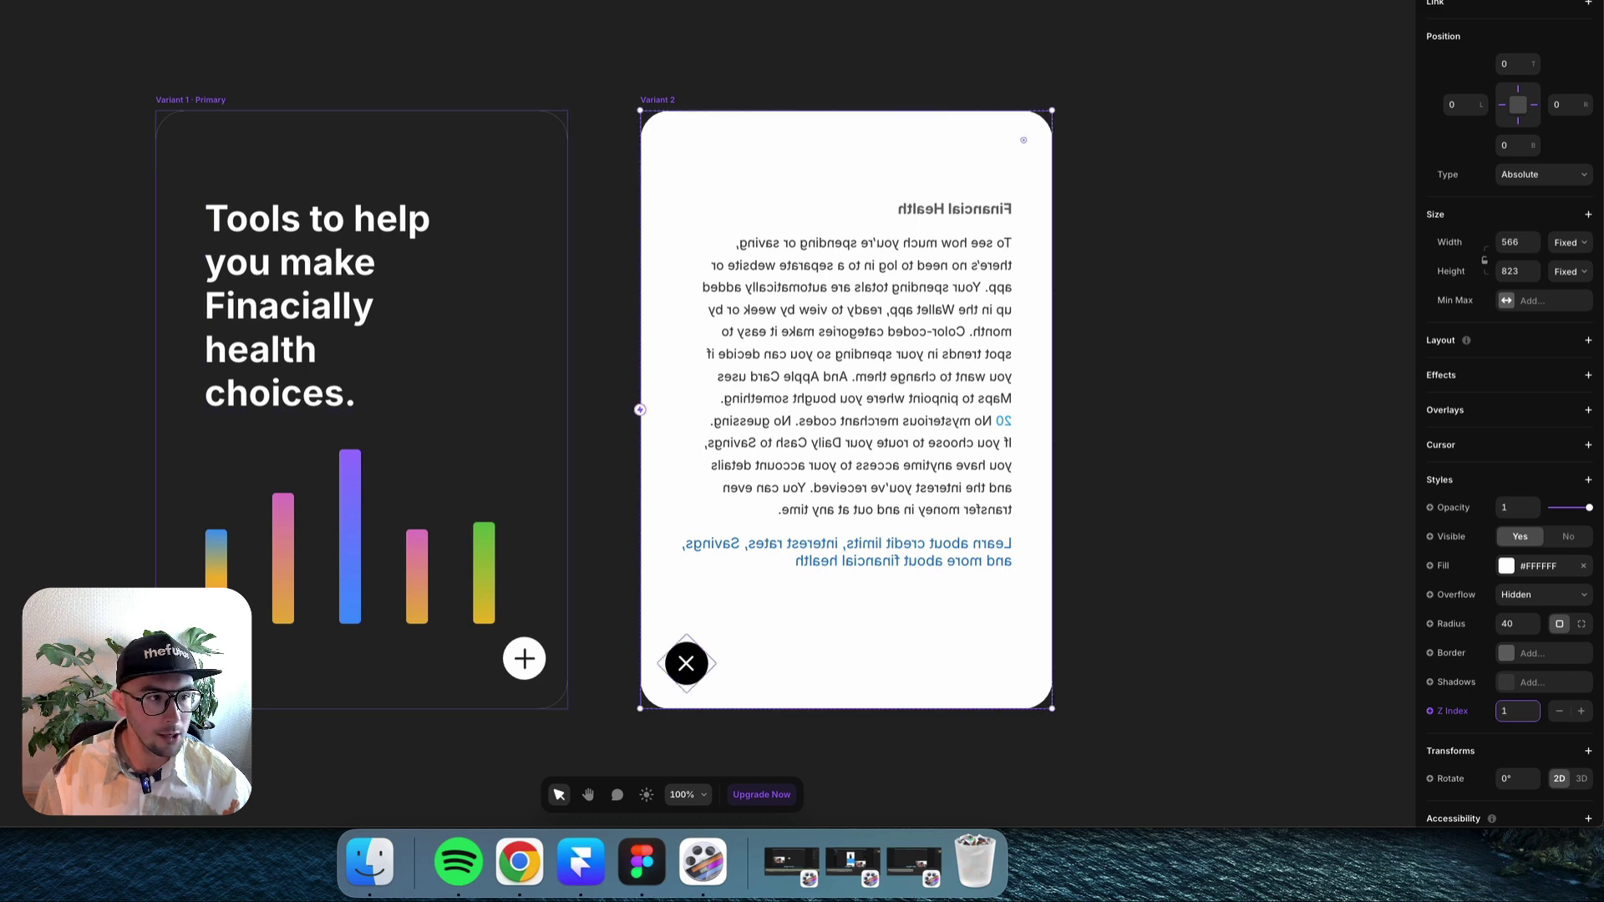
Switch the rotation of the text stack on Variant 2's Back frame to 3D and set its Y angle to 180°.
click(839, 385)
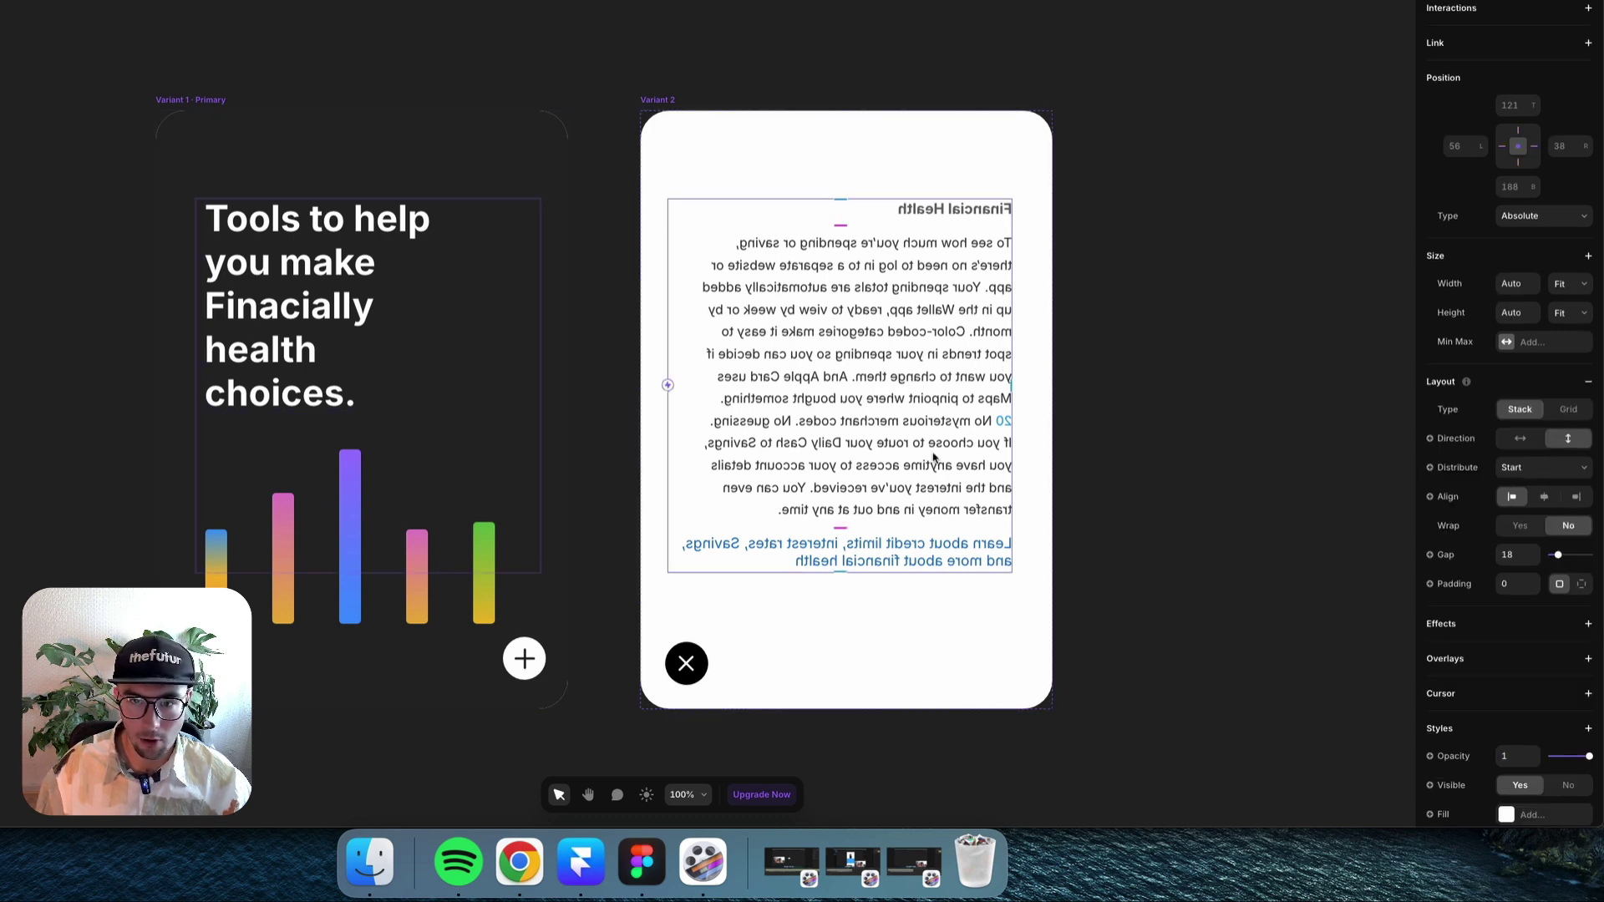
scroll(1547, 802, down, 3)
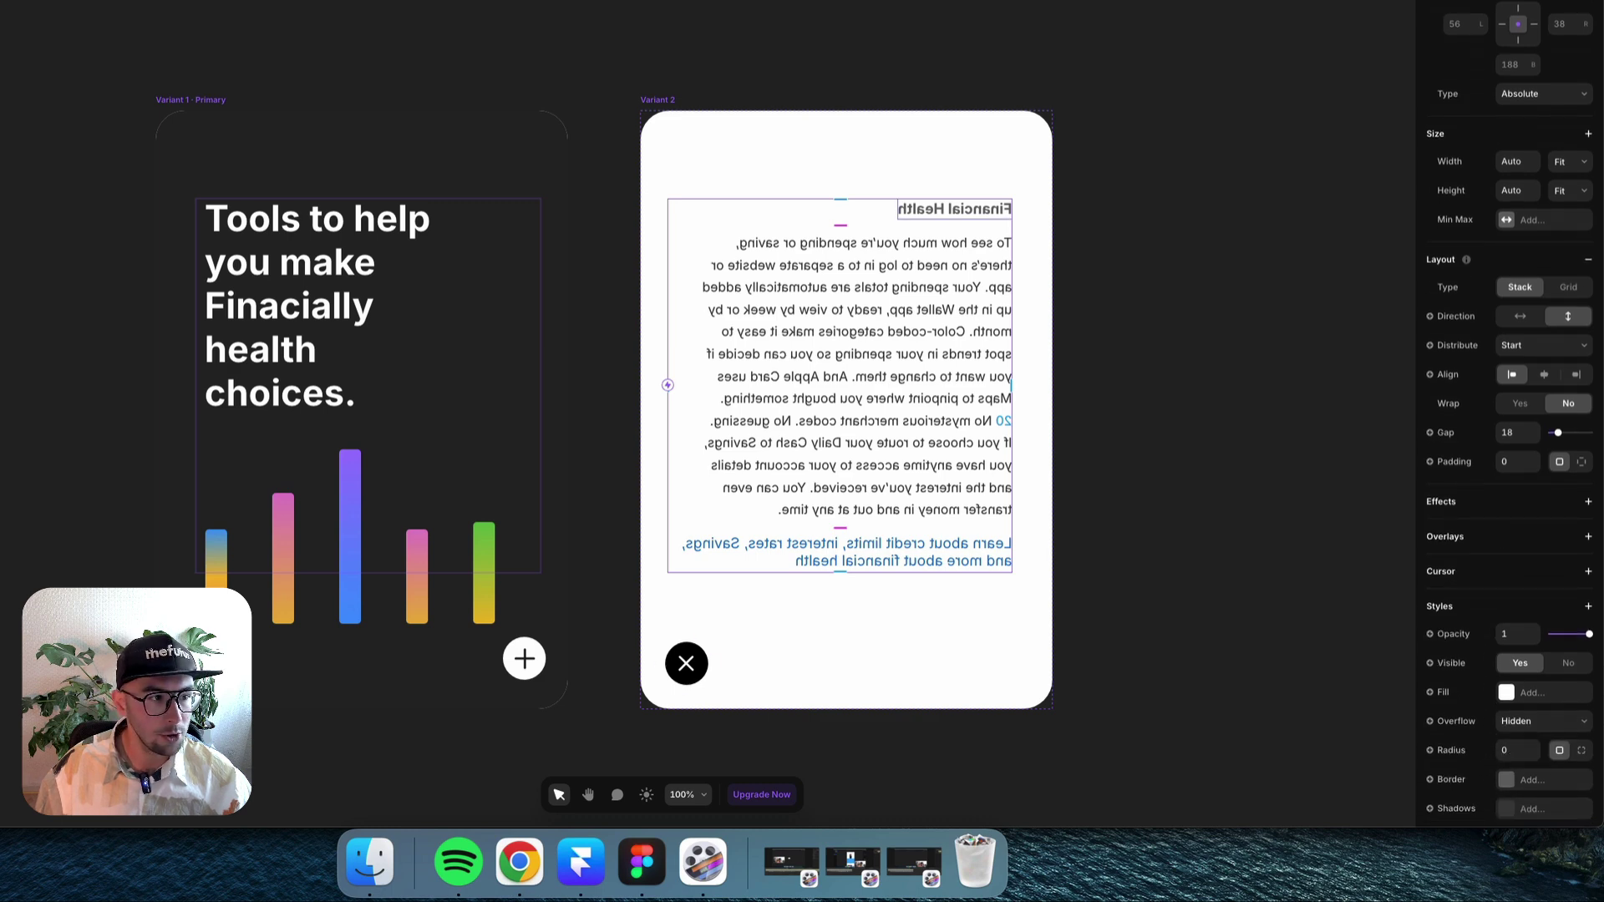
scroll(1562, 668, down, 5)
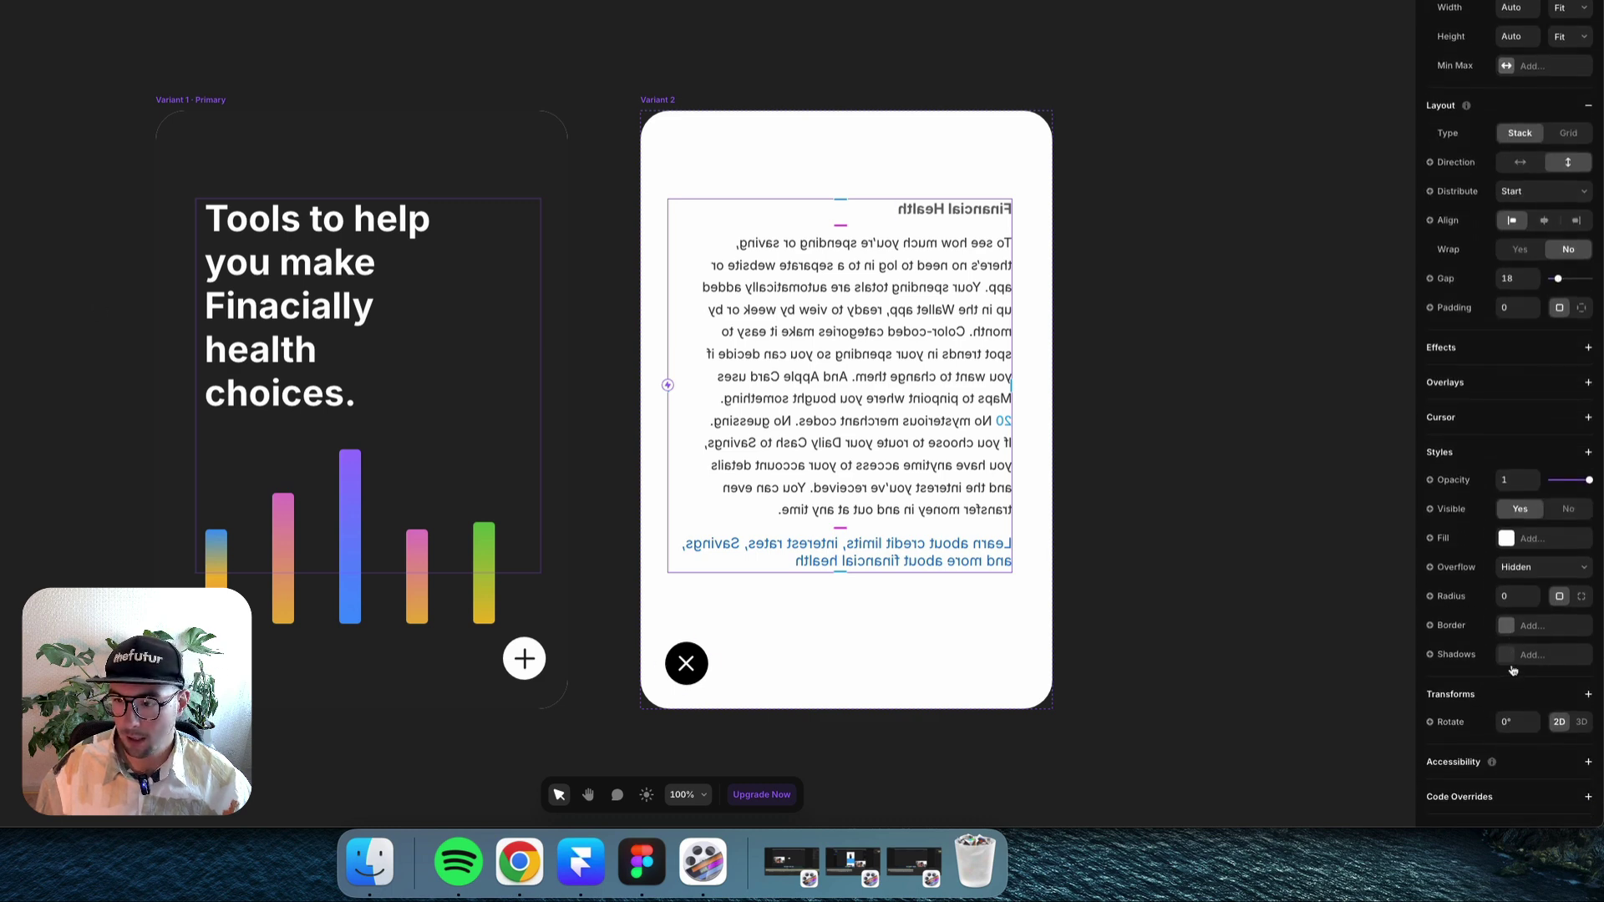
click(1582, 690)
click(1540, 718)
text(18)
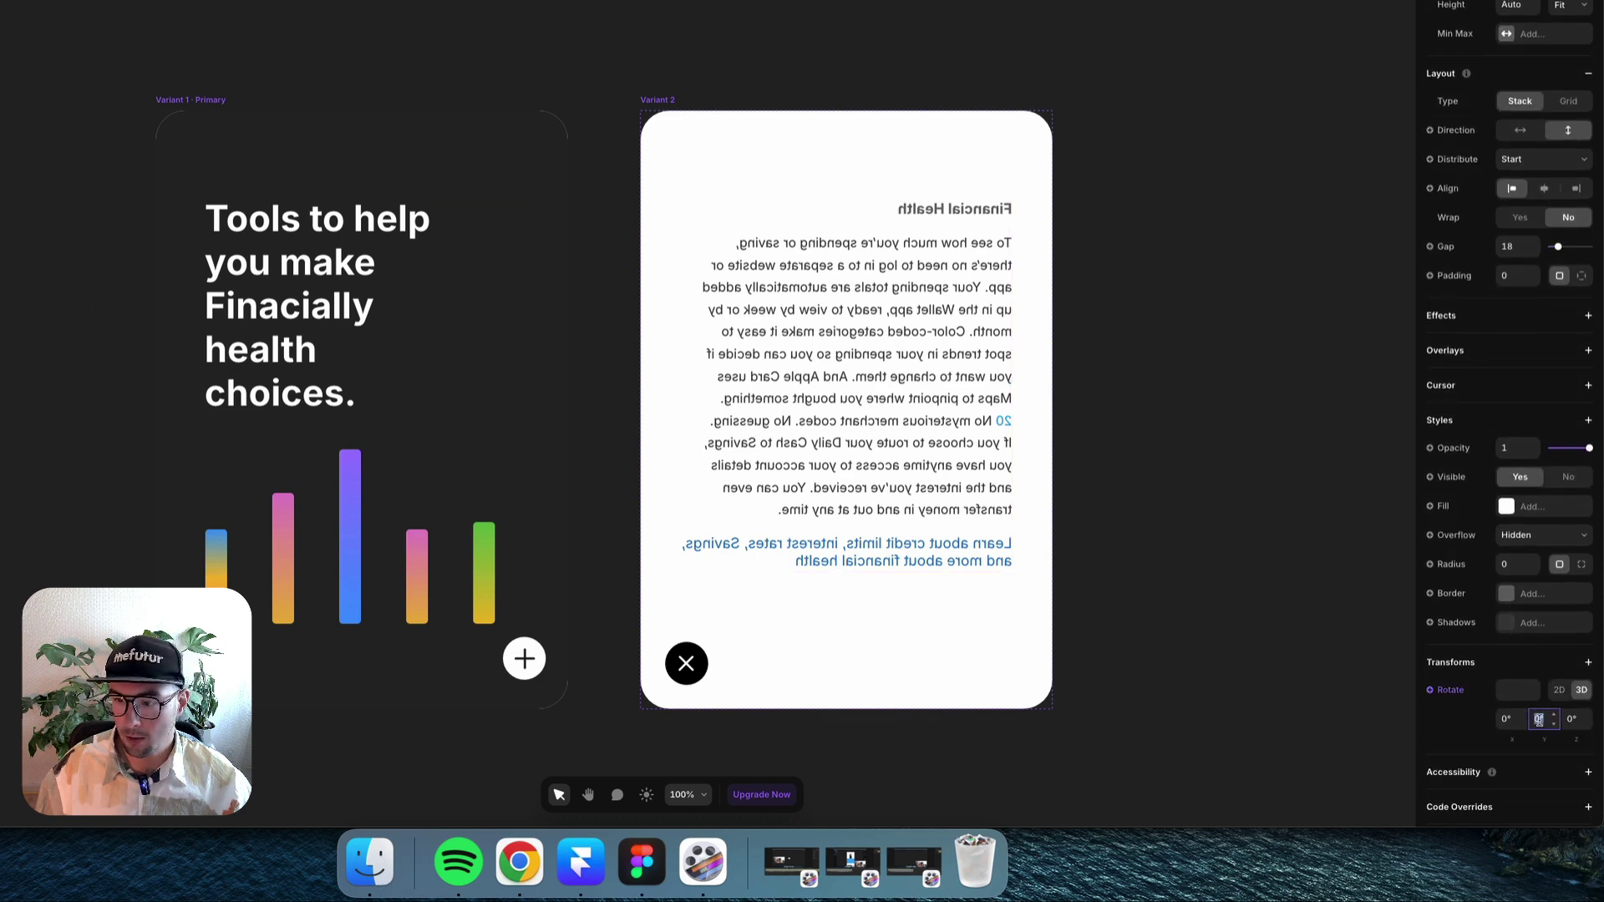
text(0)
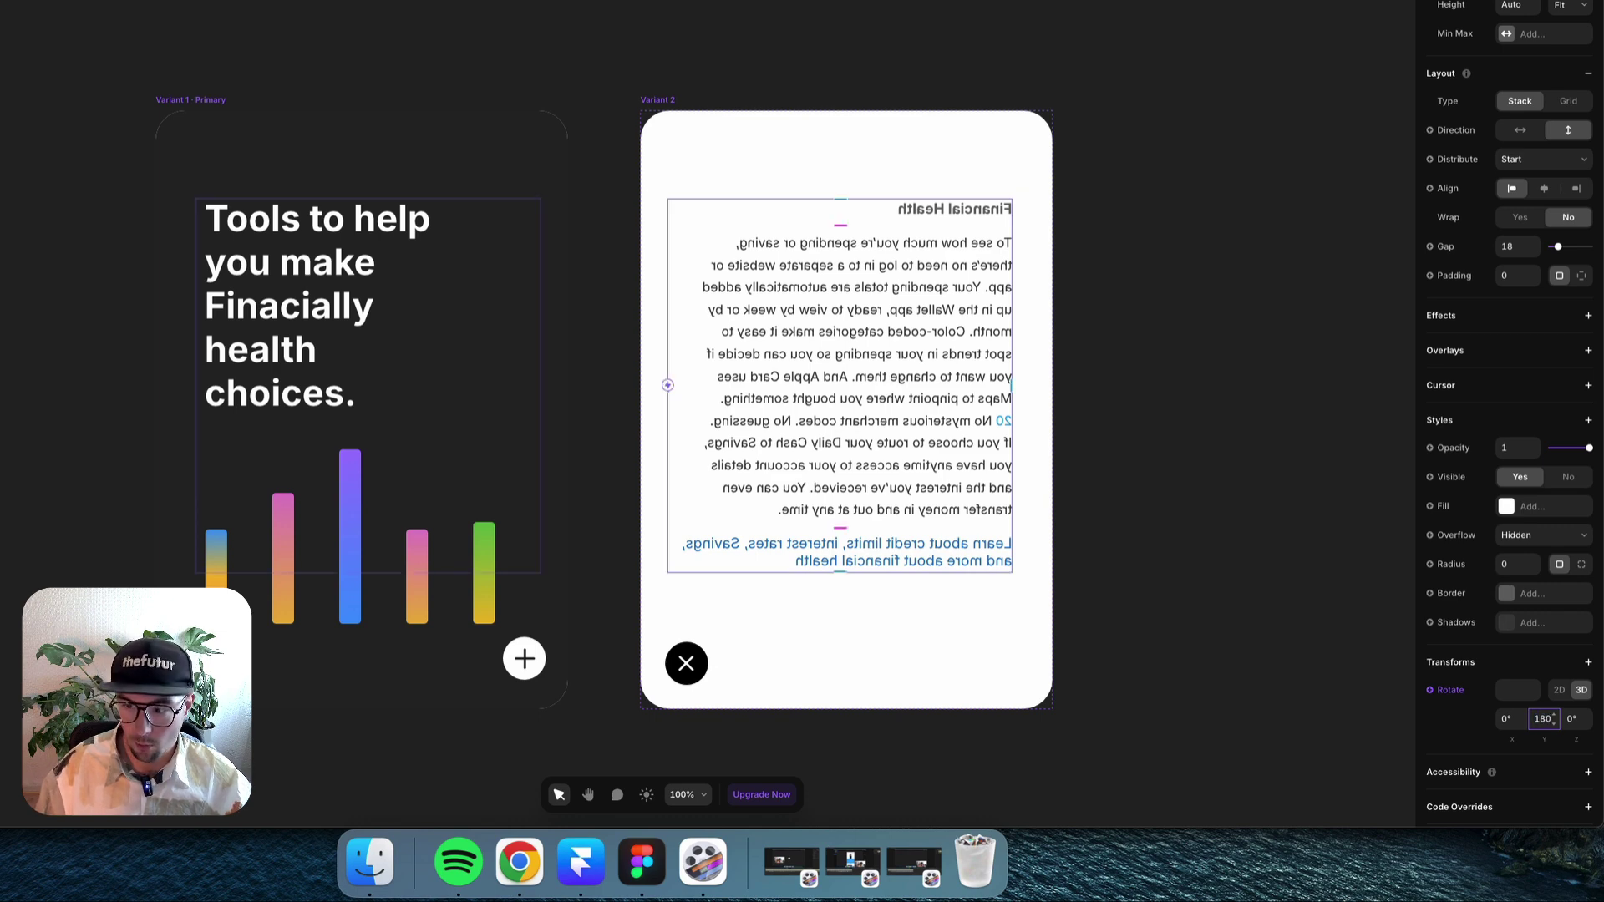
key(Return)
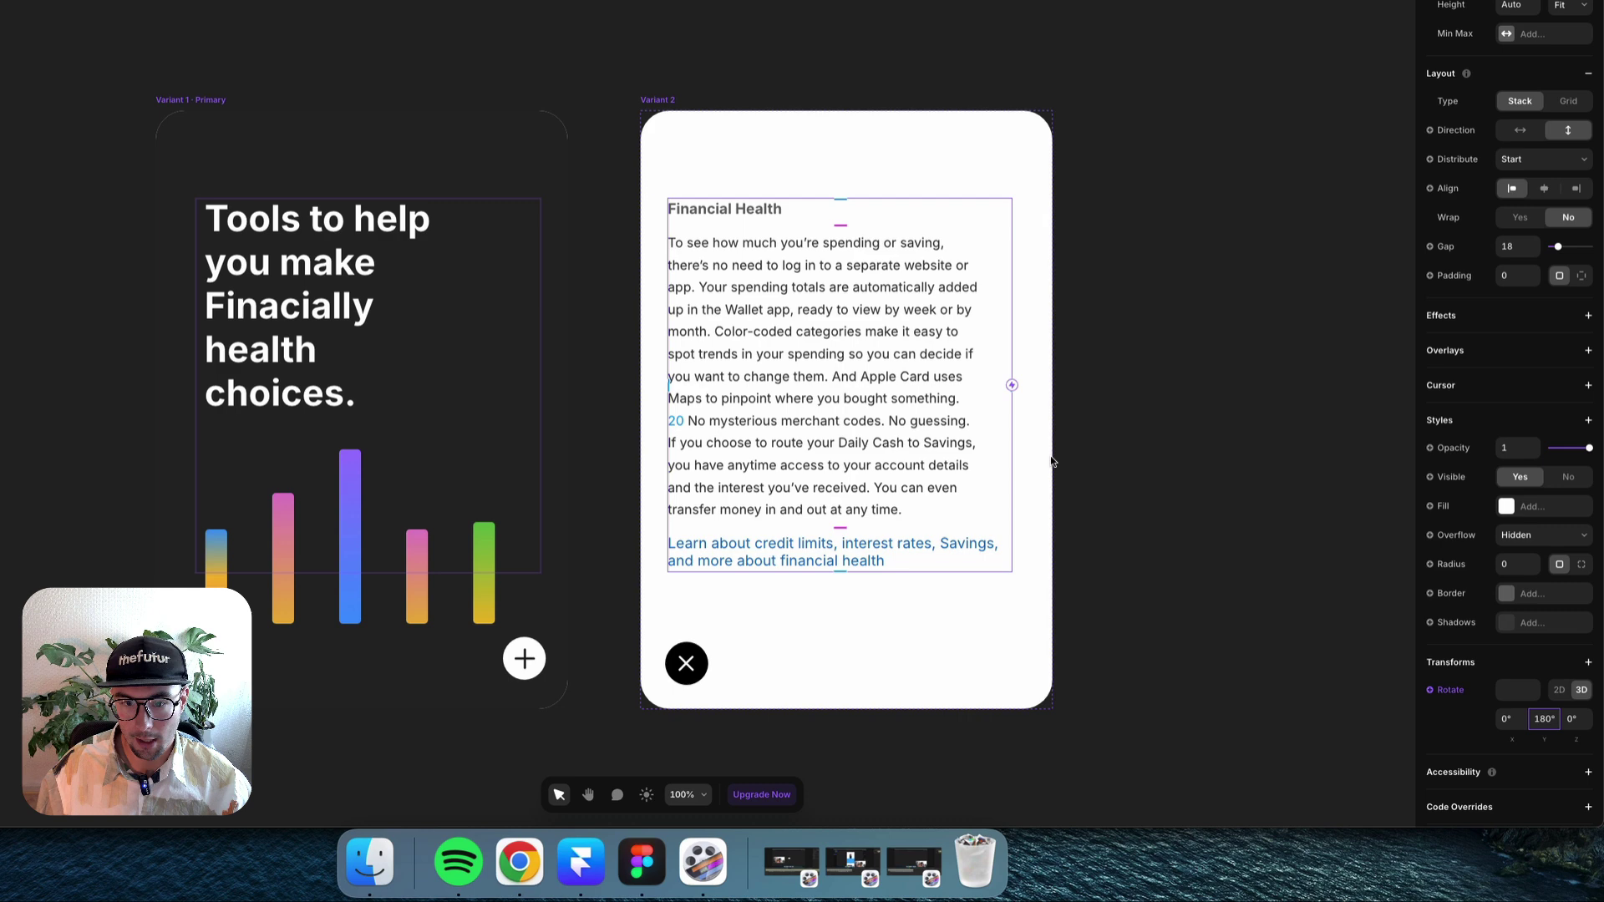
Move the black close icon on Variant 2's Back frame across to the lower-right corner of the card, with a left offset of 23.
click(695, 663)
key(shift+Left)
key(shift+Left)
key(shift+Left)
key(shift+Left)
key(shift+Left)
key(shift+Left)
key(shift+Left)
key(shift+Left)
key(shift+Left)
key(shift+Left)
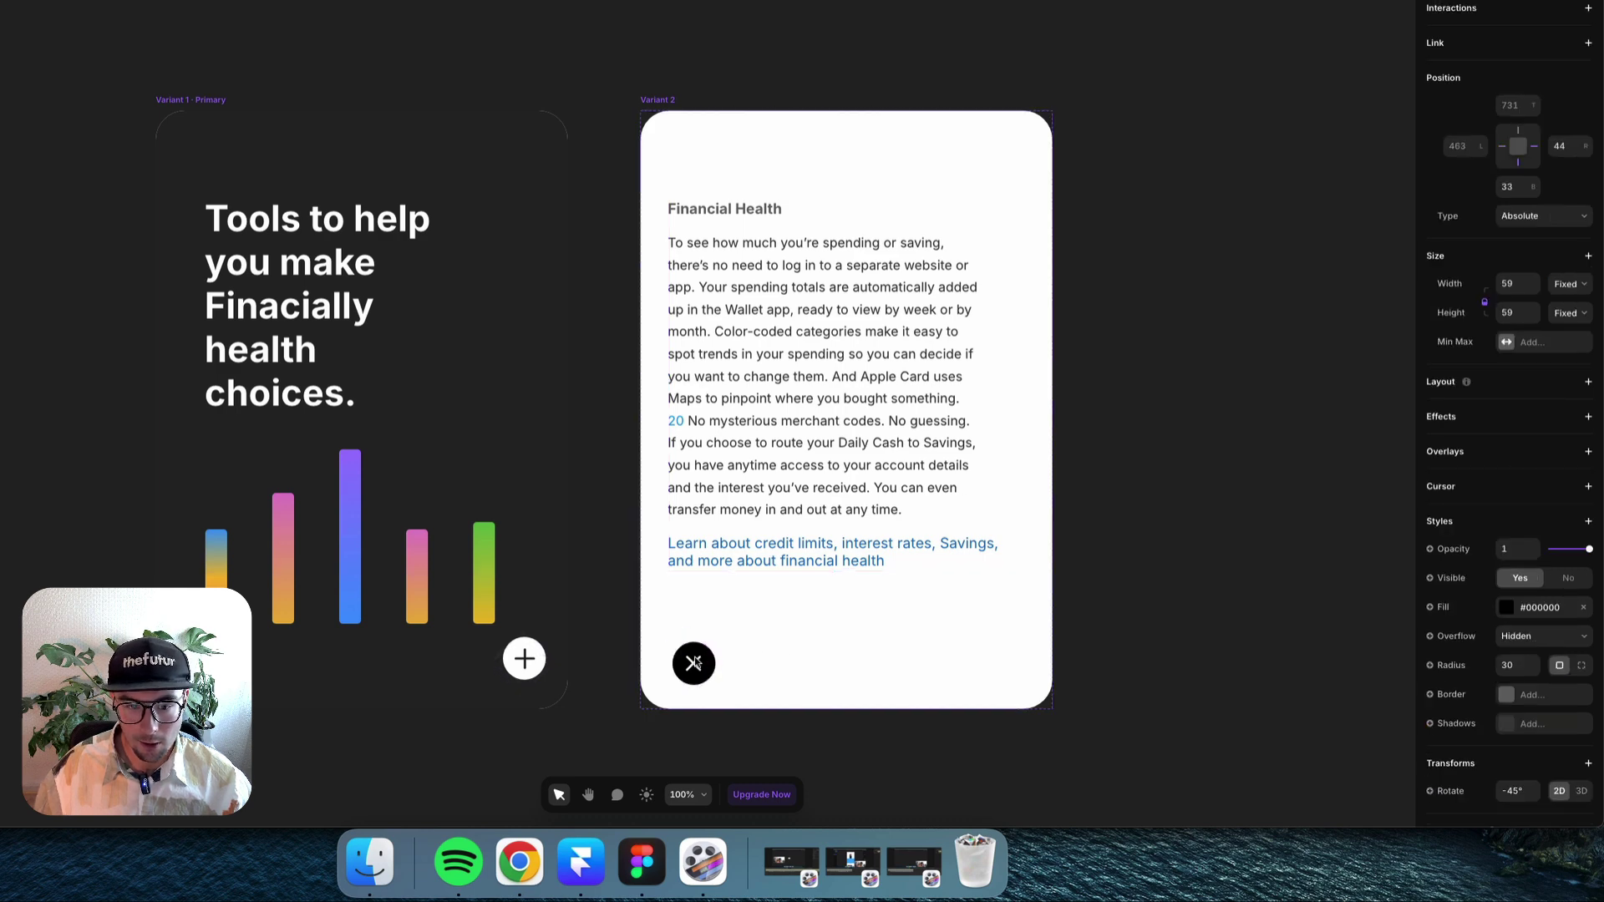
key(shift+Right)
key(shift+Right)
key(shift+Right)
key(shift+Right)
key(shift+Right)
key(shift+Right)
key(shift+Right)
key(shift+Right)
key(shift+Right)
key(shift+Right)
key(shift+Right)
key(shift+Right)
key(shift+Right)
key(shift+Right)
key(shift+Right)
key(shift+Right)
key(shift+Right)
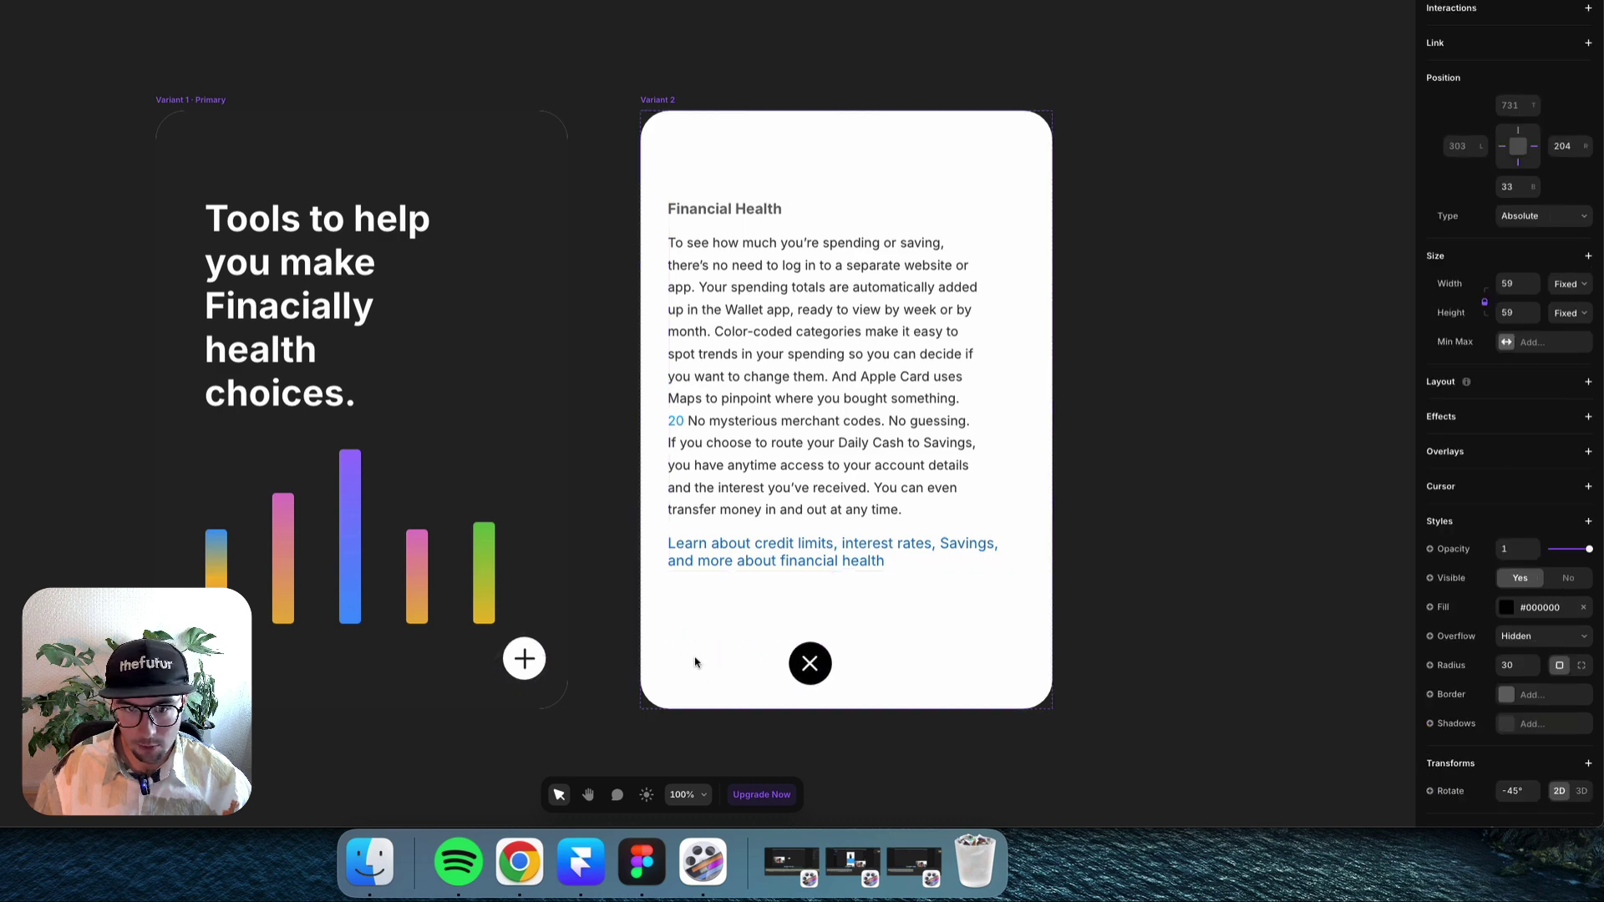
key(shift+Right)
key(shift+Right)
key(shift+Right)
key(shift+Right)
key(shift+Right)
key(shift+Right)
key(shift+Right)
key(shift+Right)
key(shift+Right)
key(shift+Right)
key(shift+Right)
key(shift+Right)
key(shift+Right)
key(shift+Right)
key(shift+Right)
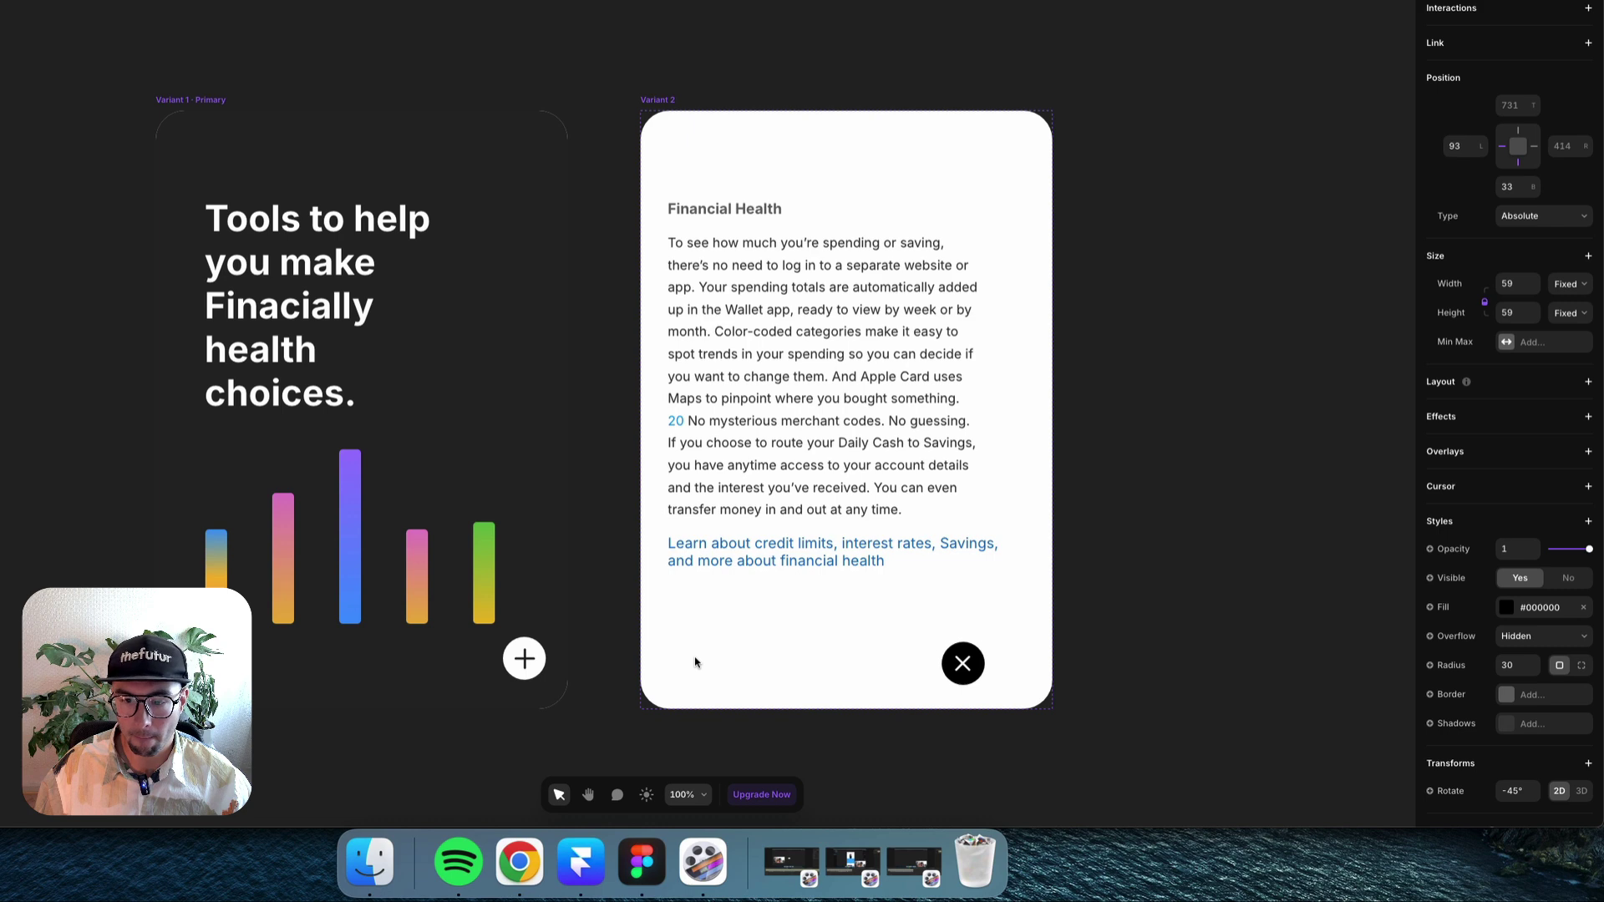
key(shift+Right)
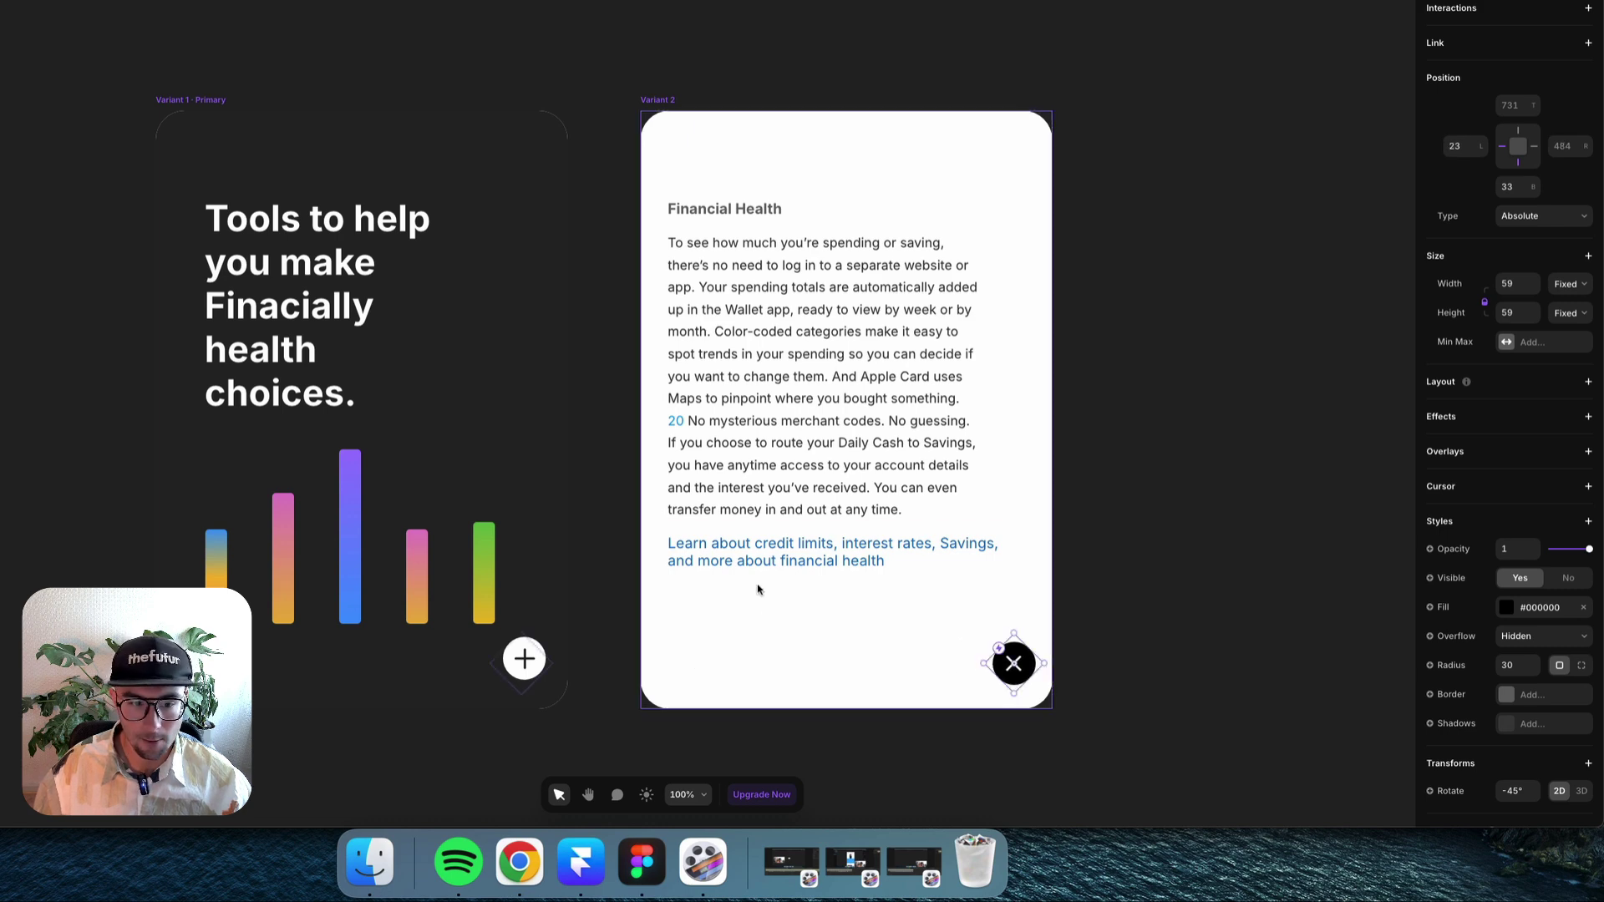
Connect Variant 1 to Variant 2 with a Click interaction and connect Variant 2 back to Variant 1.
click(165, 94)
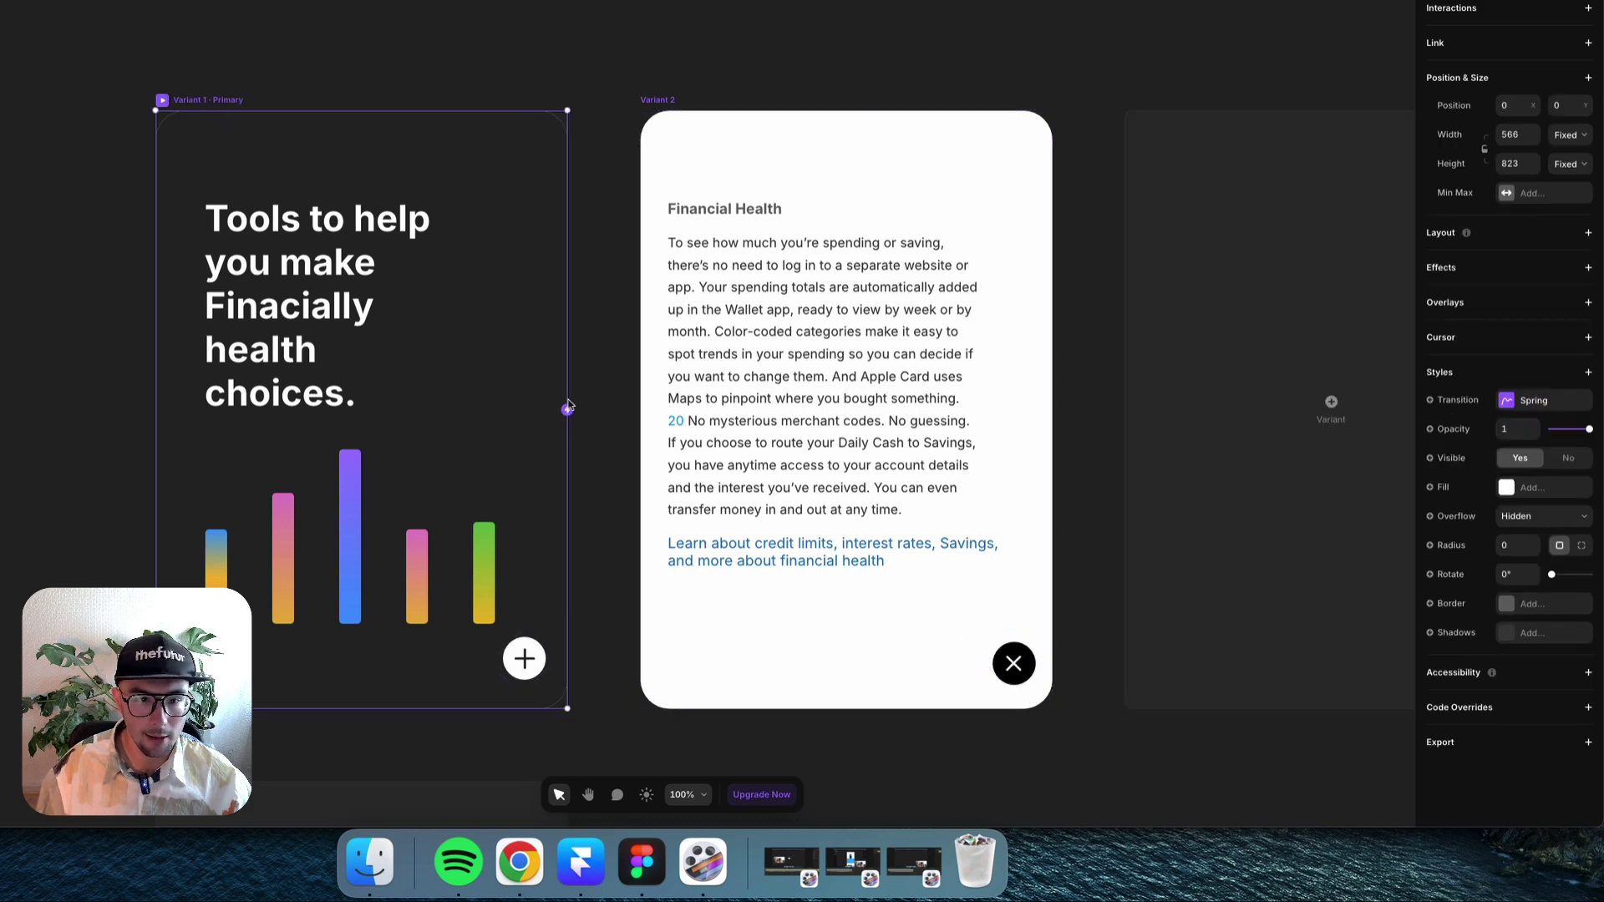
drag(567, 411, 757, 493)
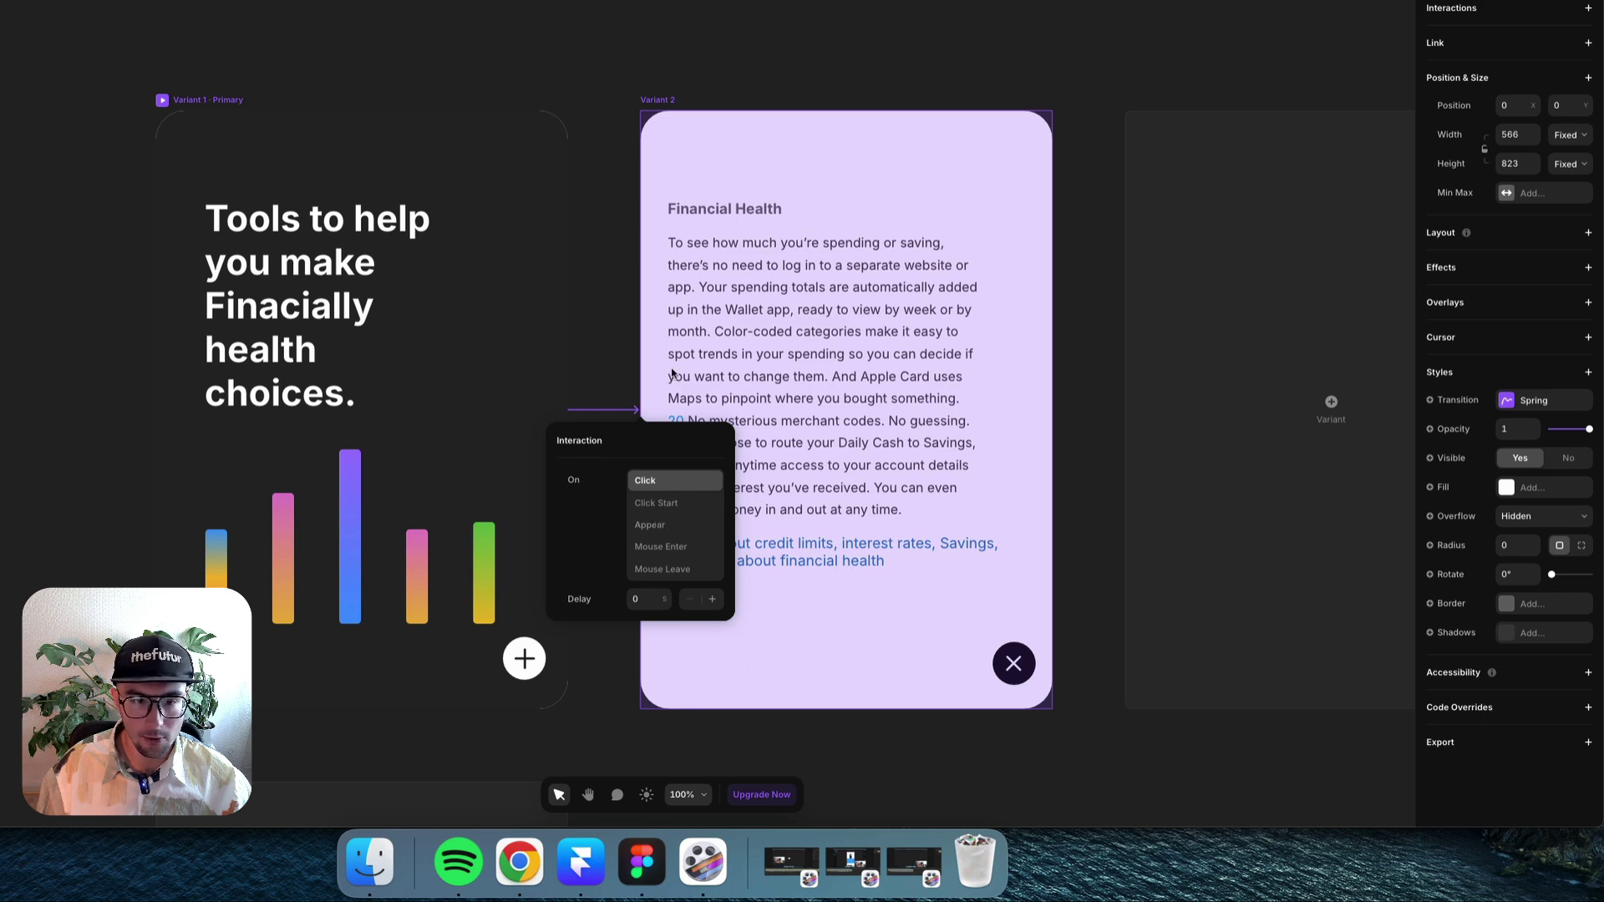
click(668, 102)
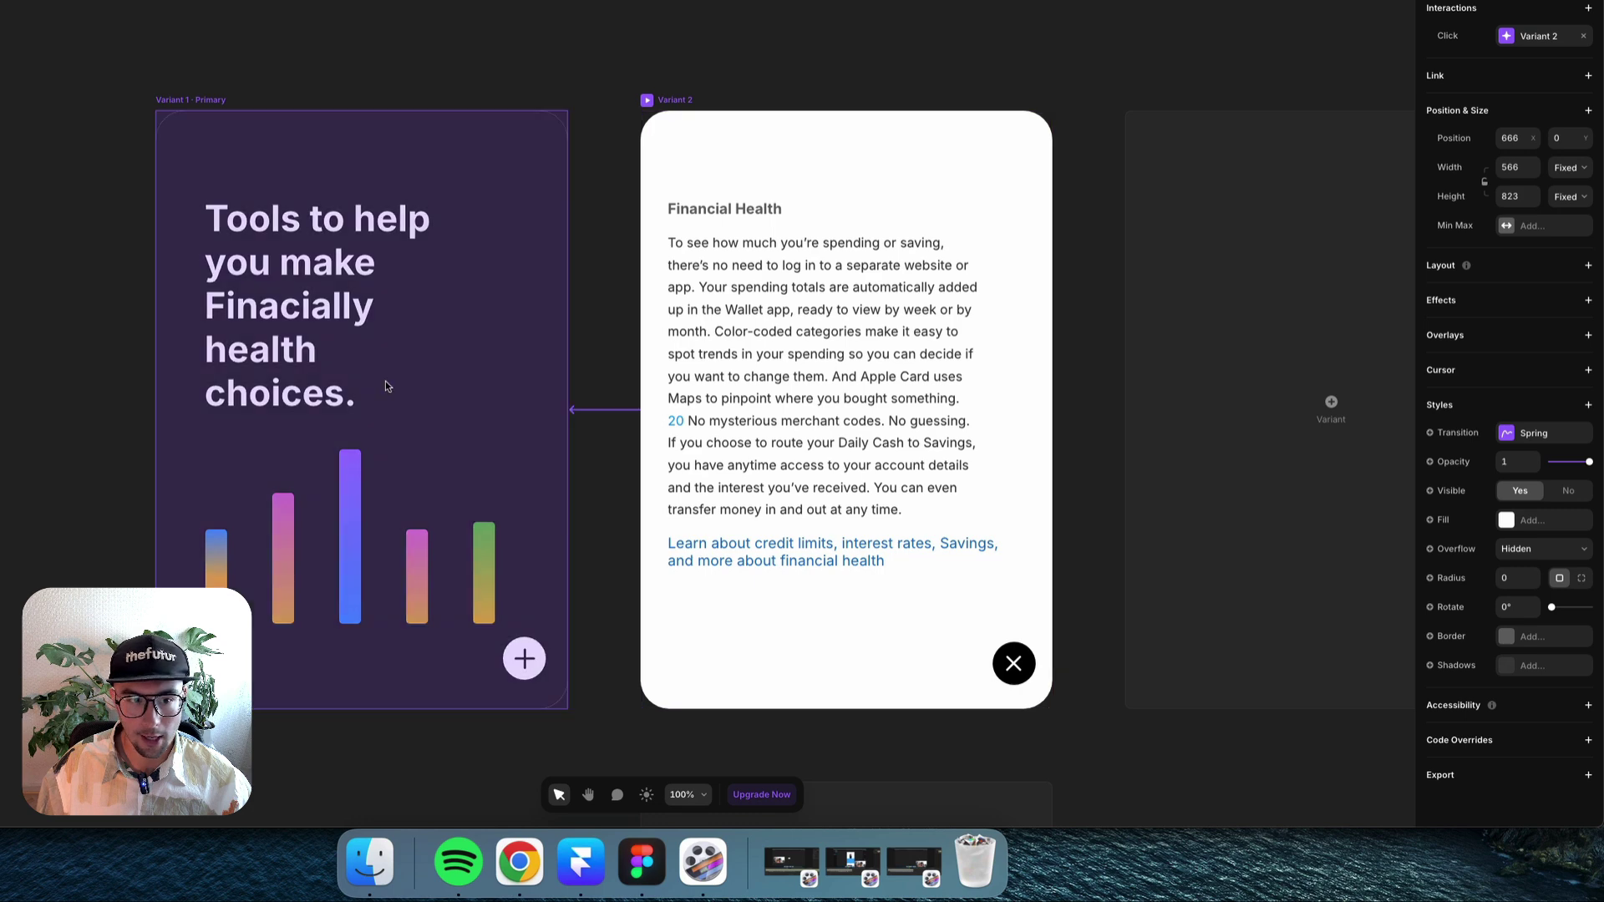
drag(386, 386, 384, 383)
Change Variant 1's transition to Ease and shape a steep custom curve with Bezier values starting at about 0.03, 0.99, 0.34.
click(192, 99)
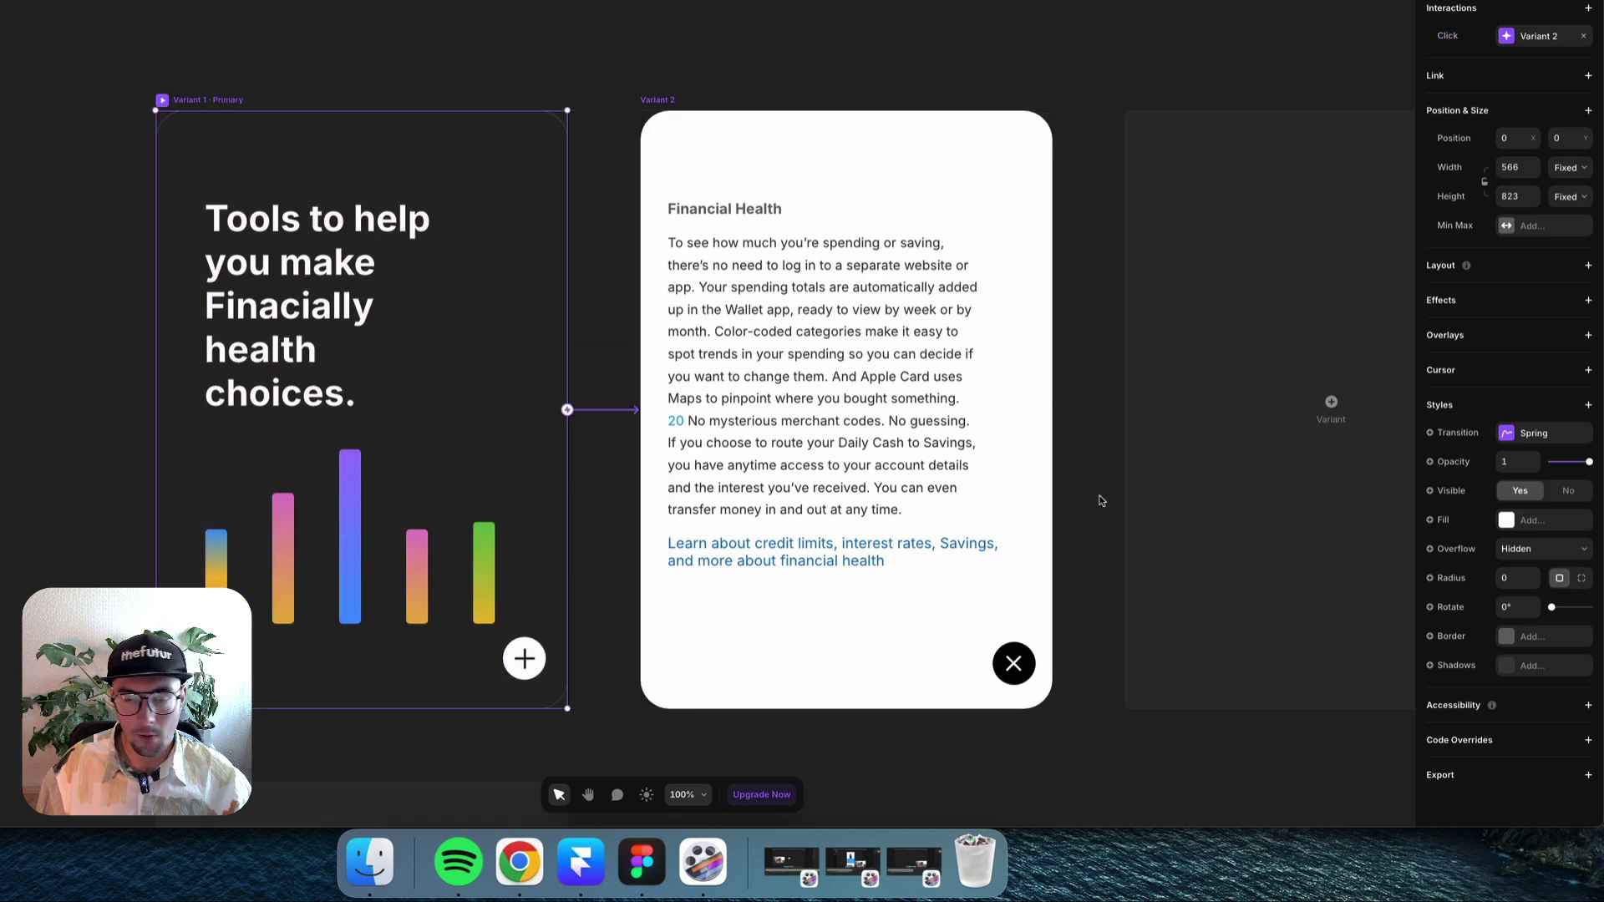
click(1538, 440)
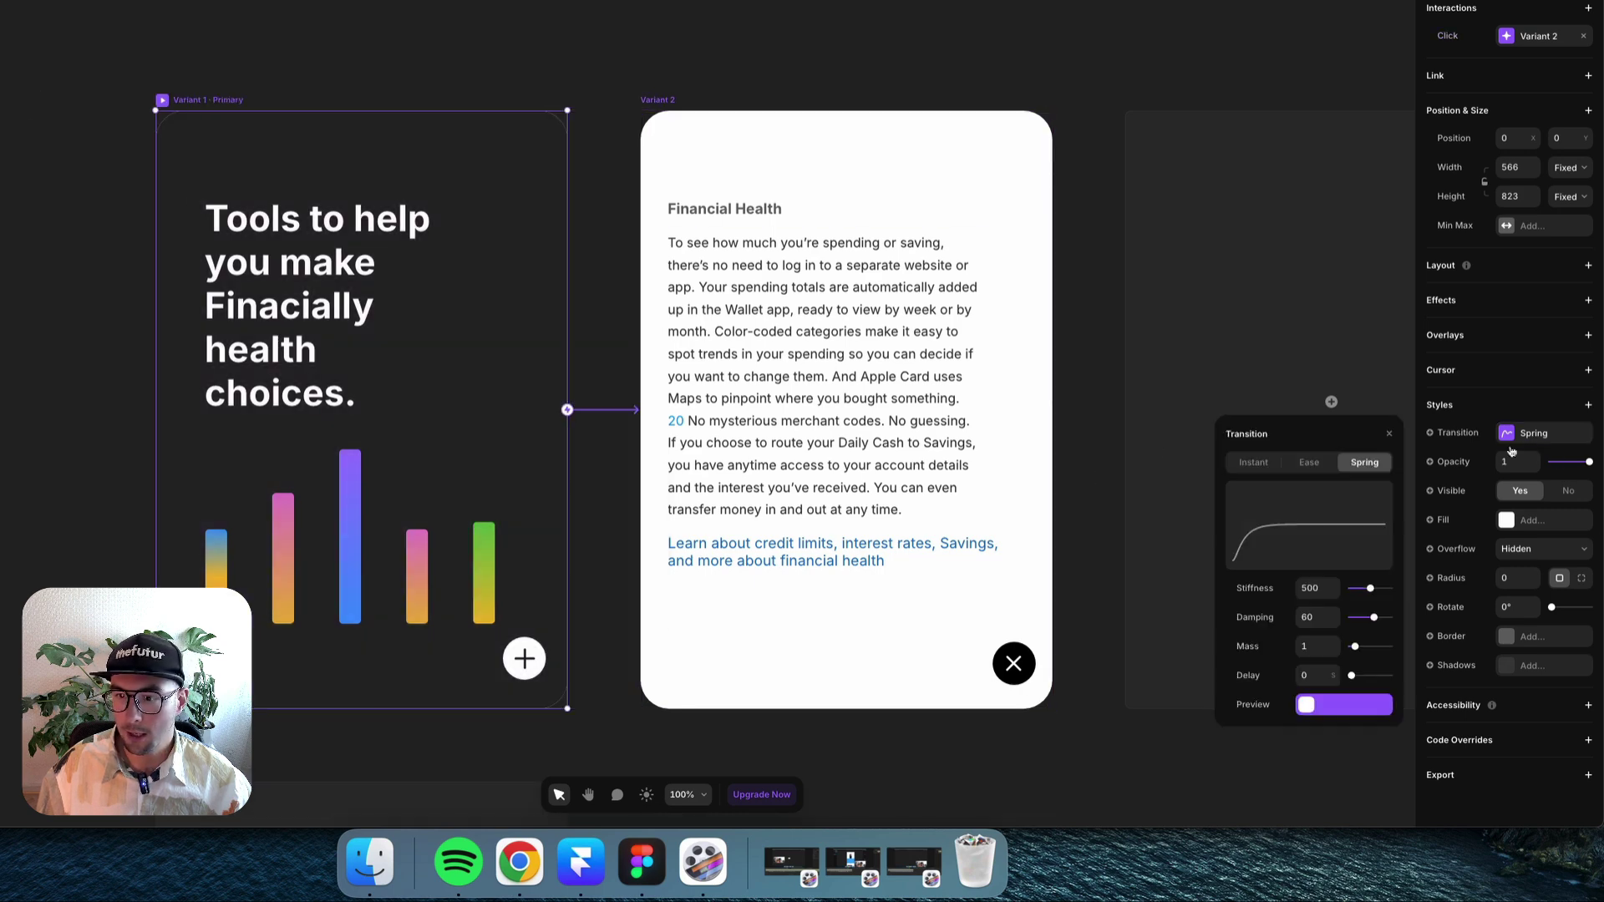
click(1311, 465)
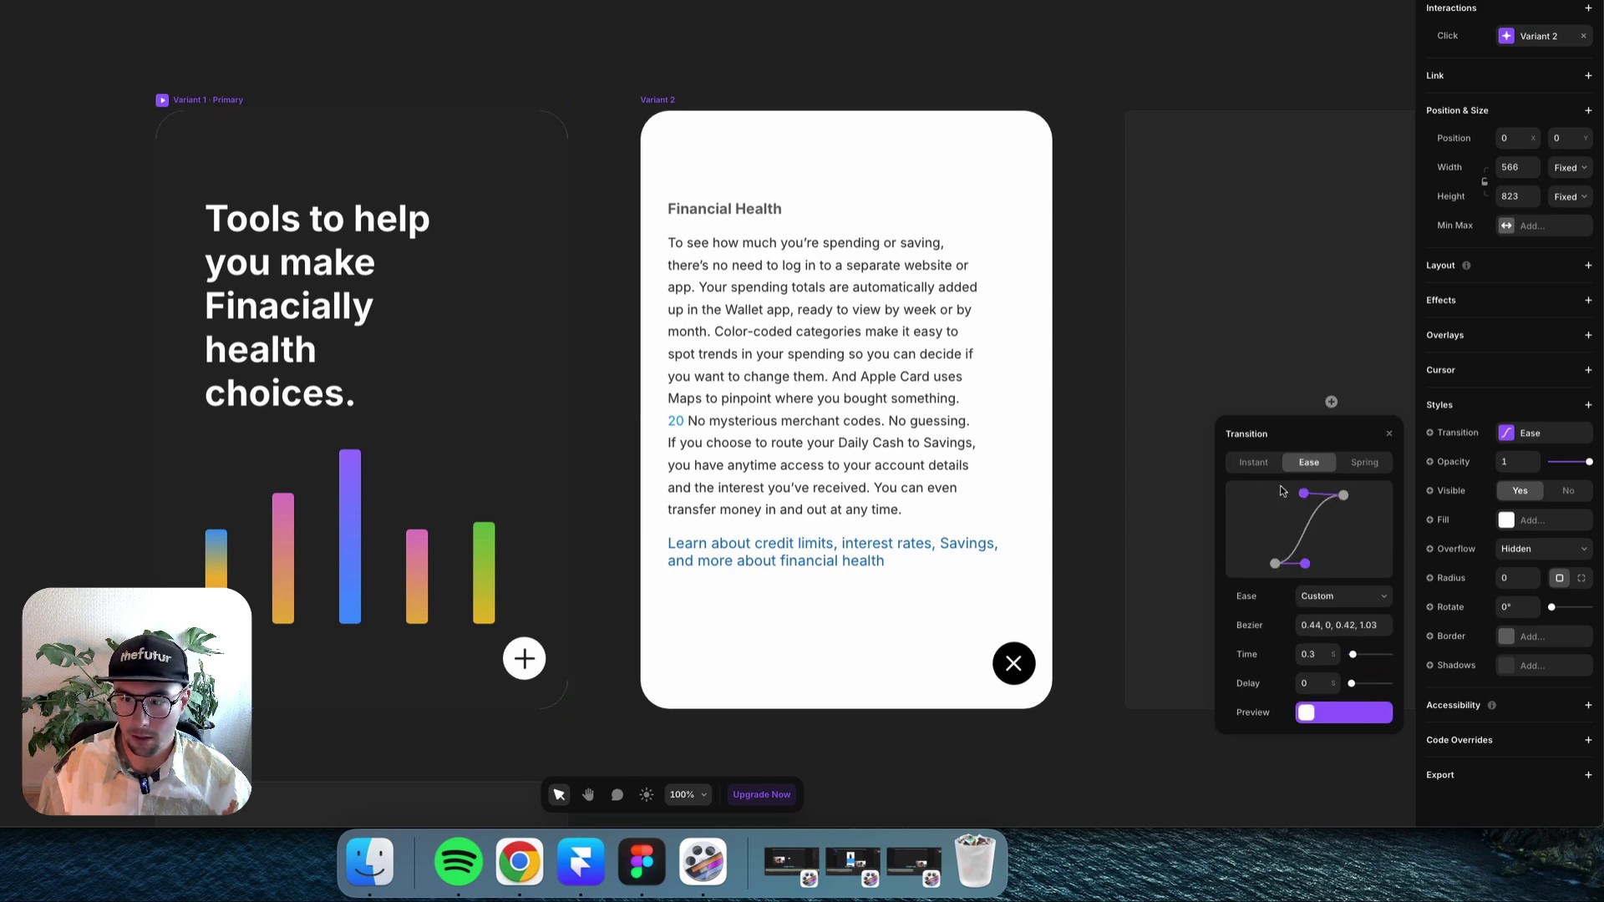
drag(1282, 490, 1239, 493)
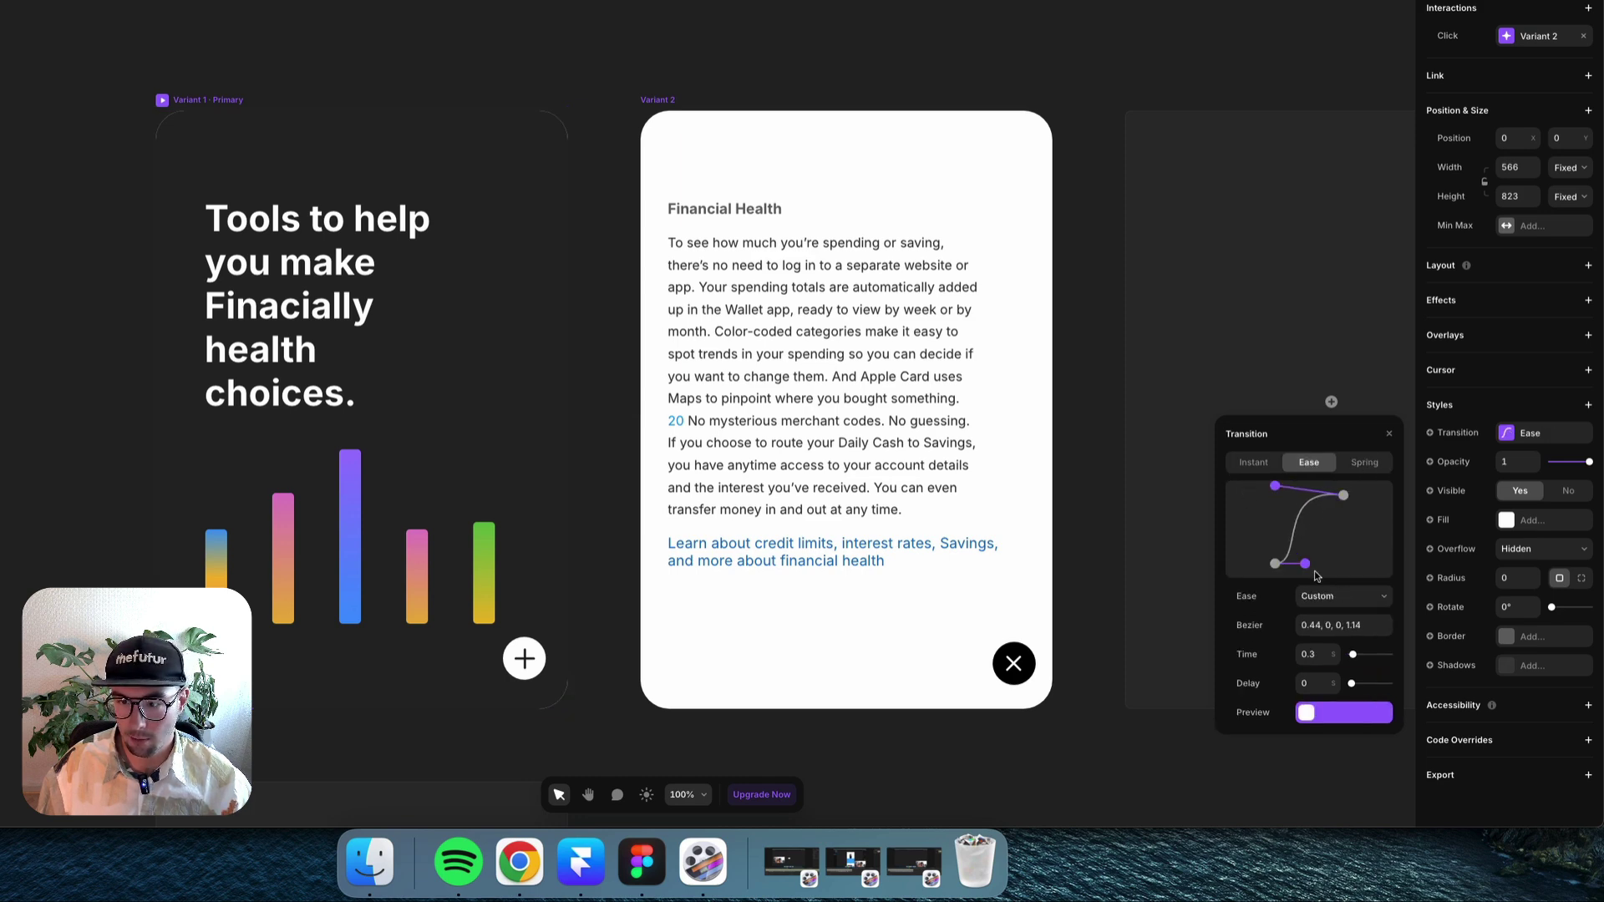
drag(1305, 565, 1276, 492)
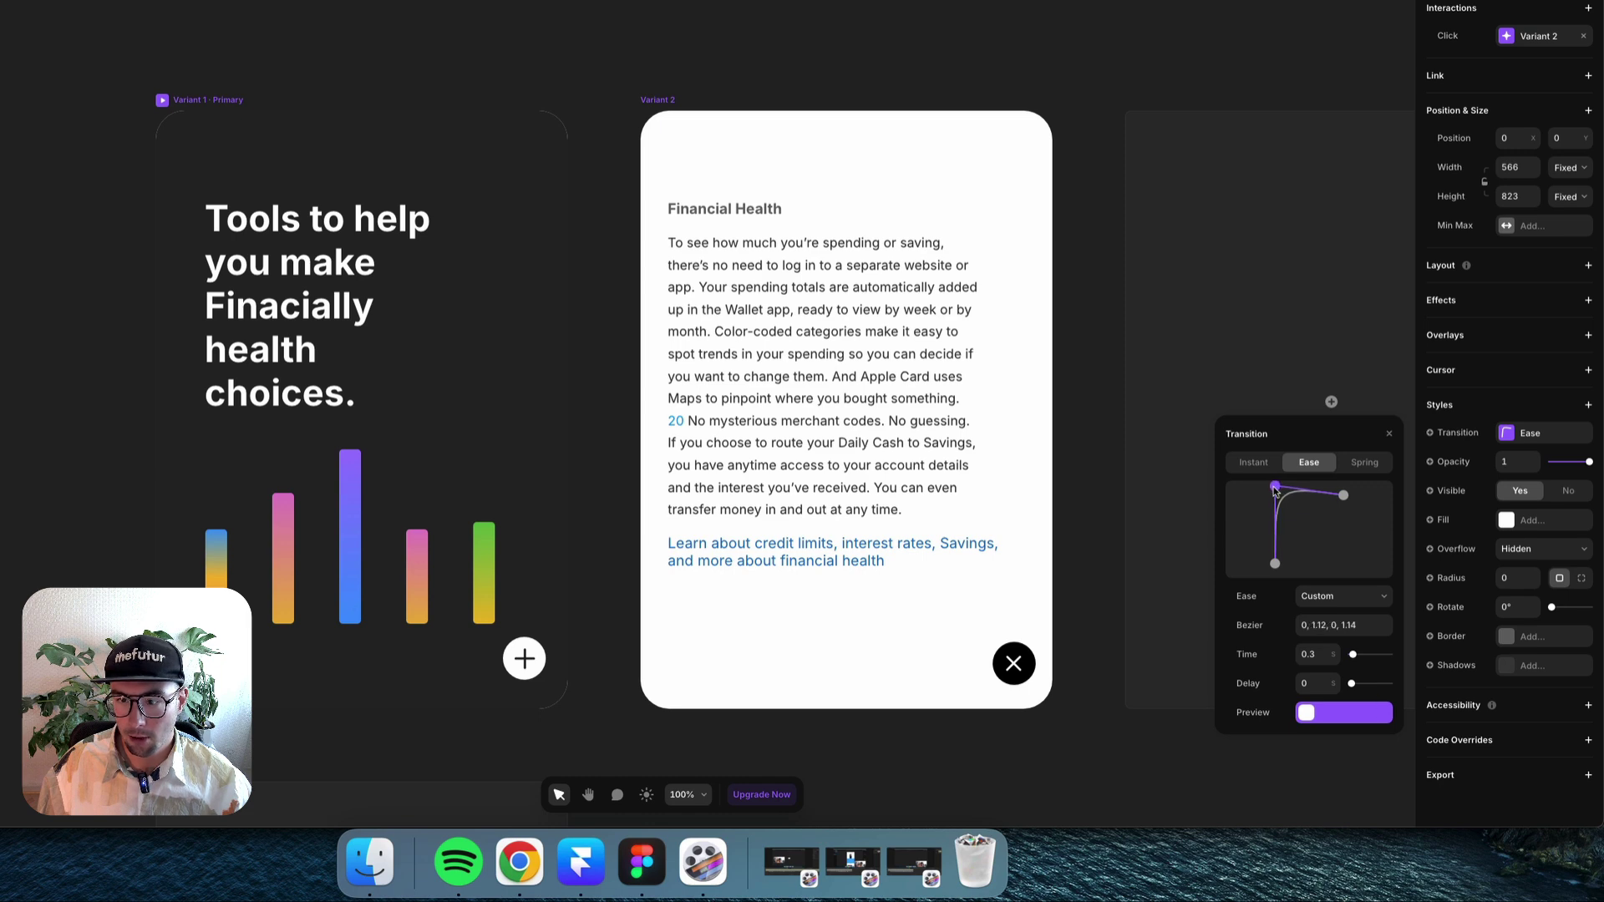
click(1318, 718)
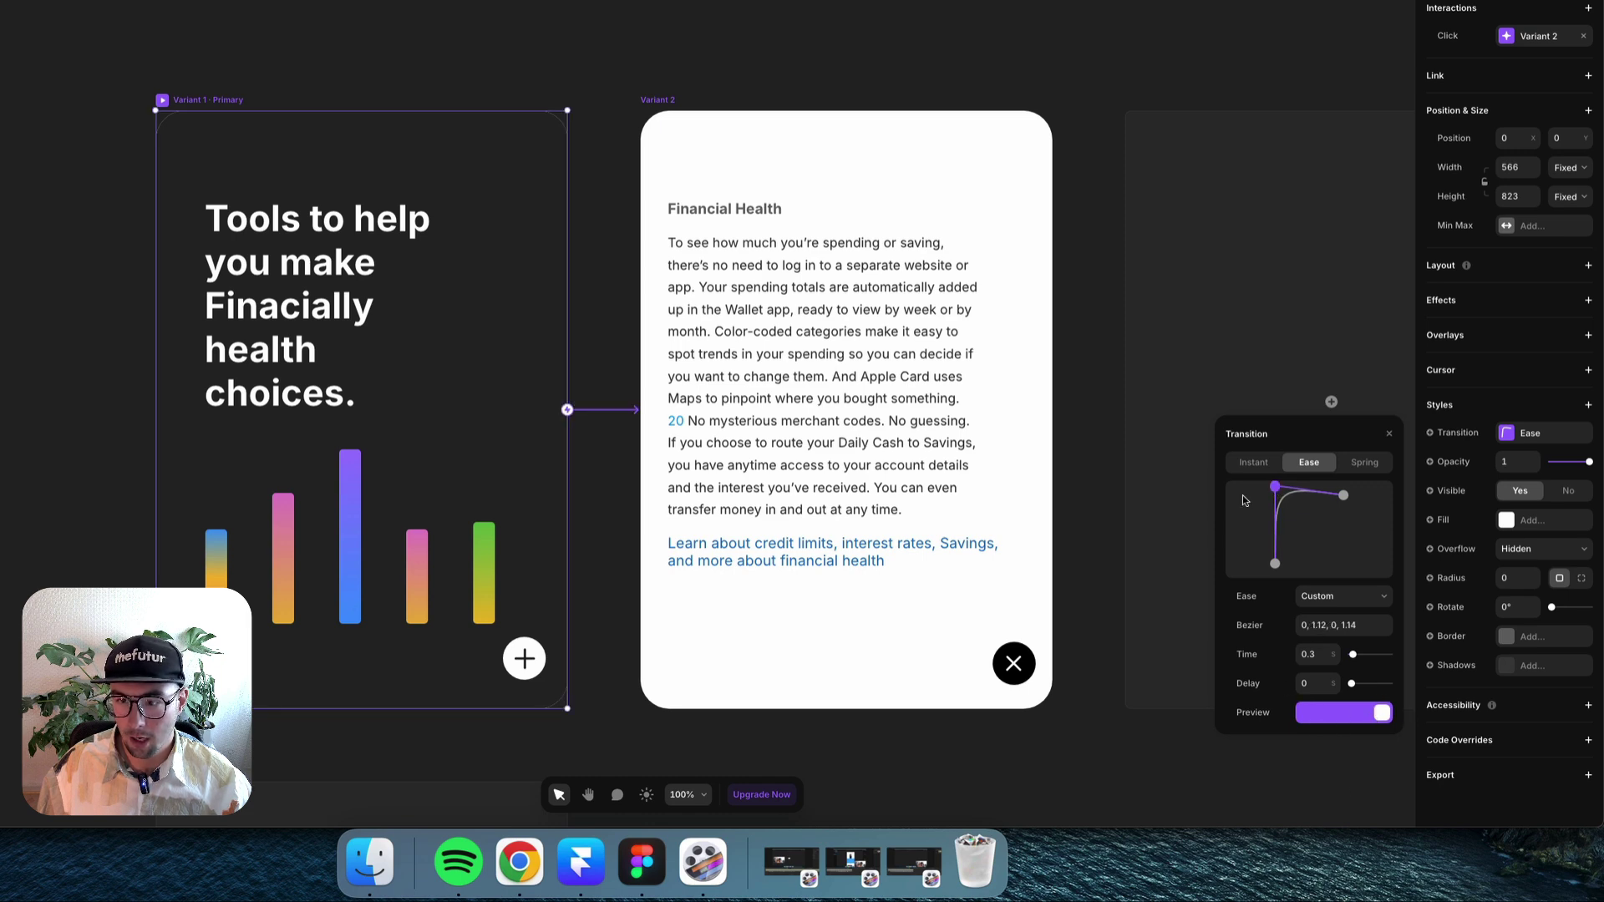
mouse_move(1274, 489)
mouse_down()
mouse_move(1285, 513)
mouse_move(1298, 481)
mouse_move(1277, 501)
mouse_up()
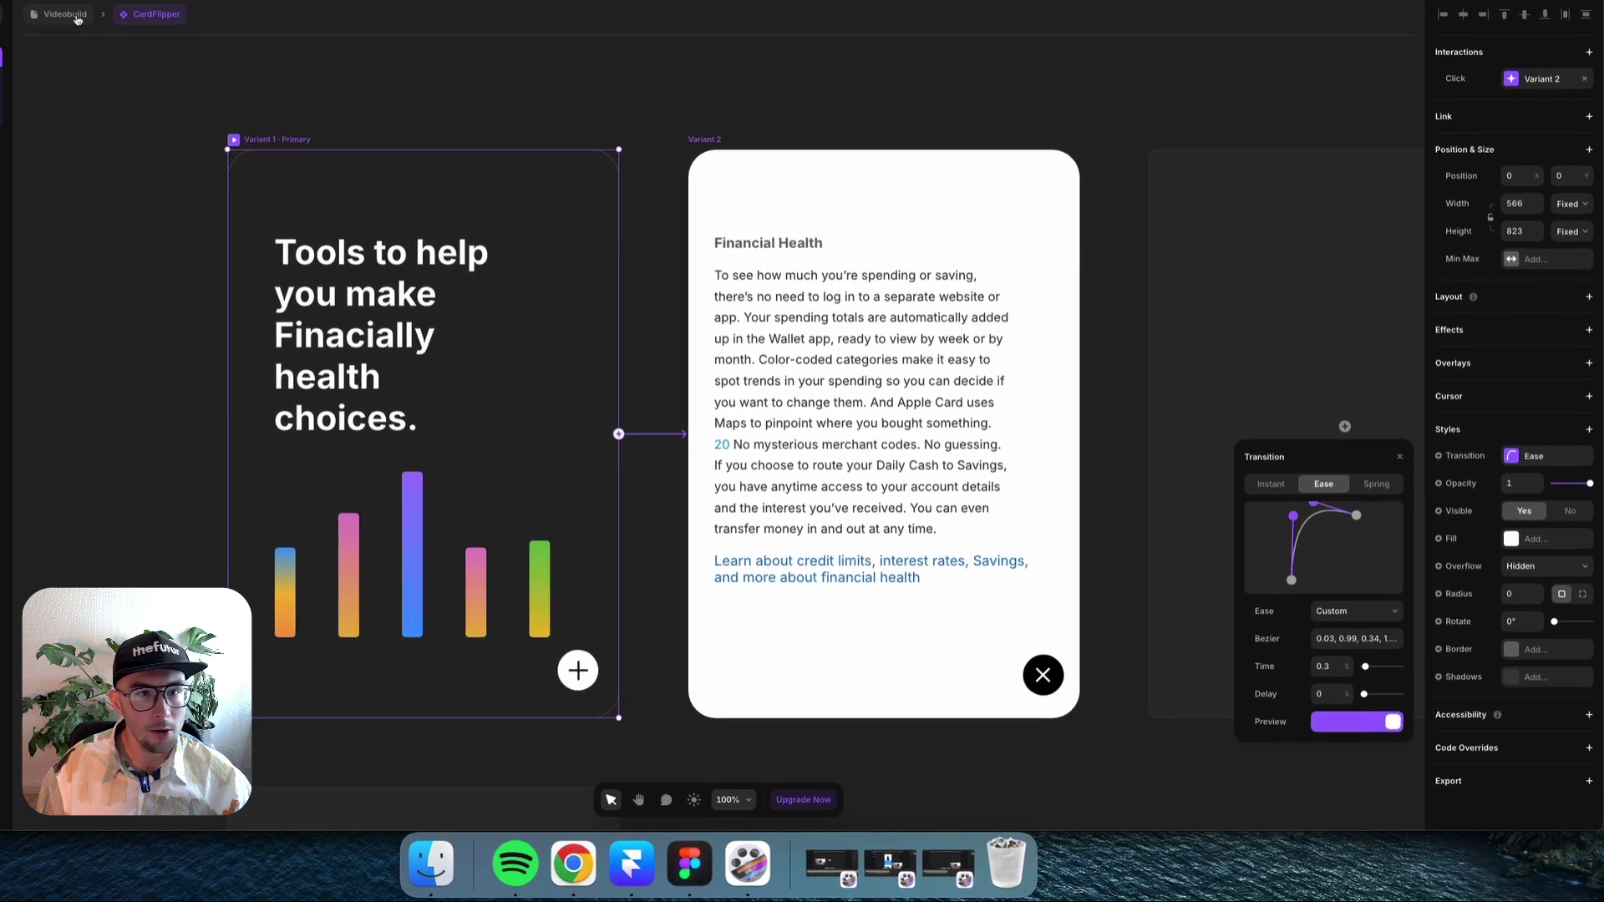
Return to the Videobuild page and open the position type choices of the CardFlipper instance.
click(115, 39)
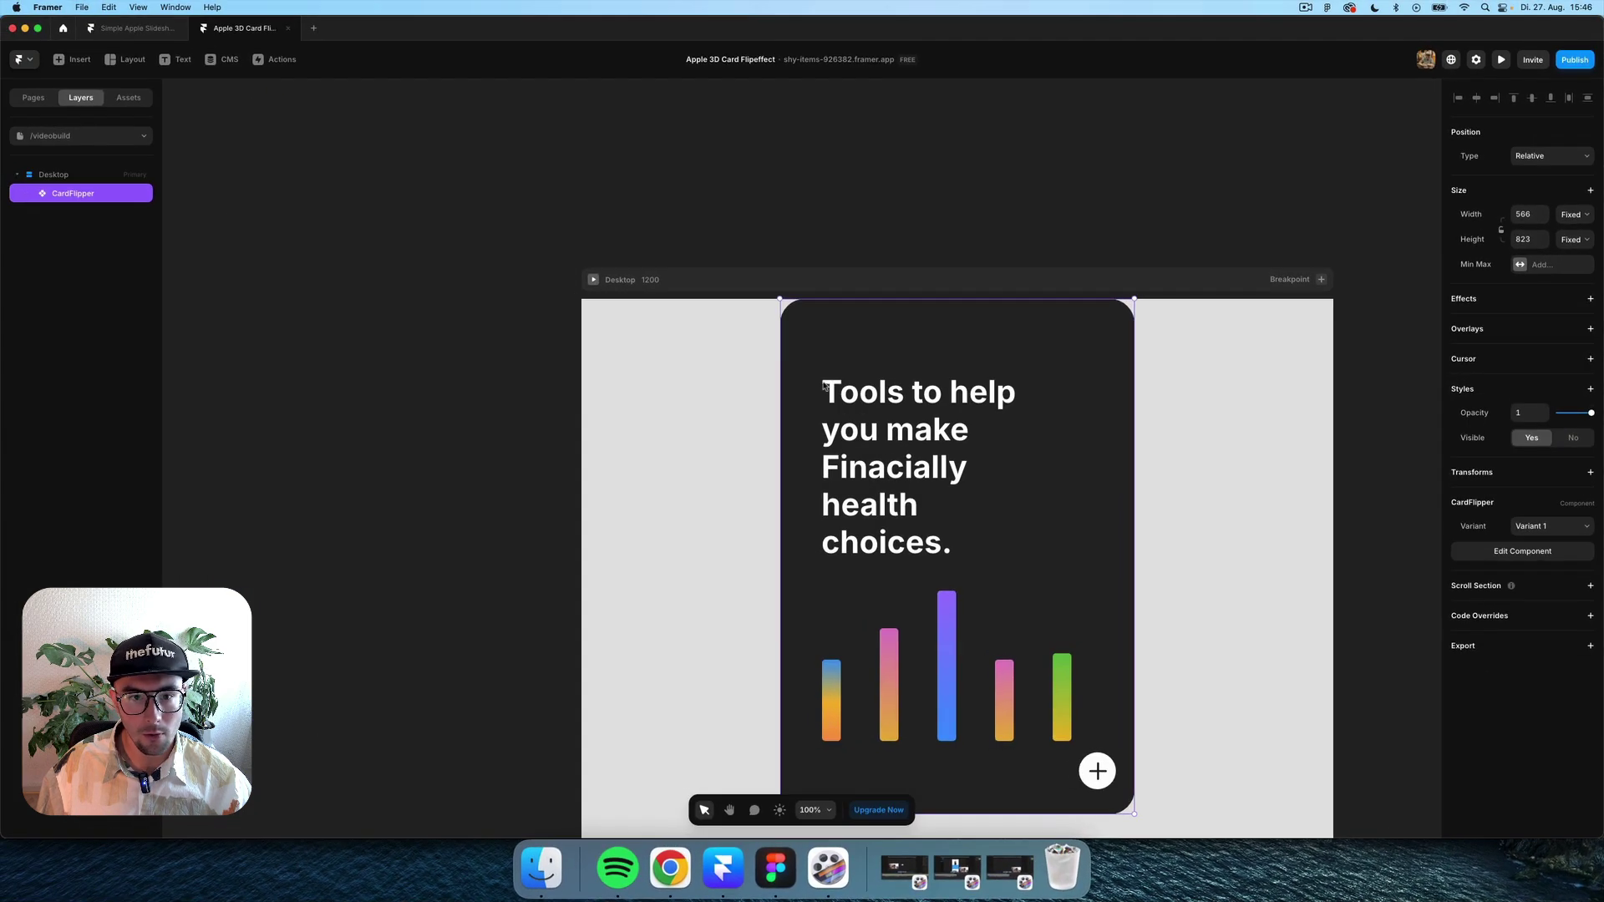
click(1544, 159)
click(1537, 169)
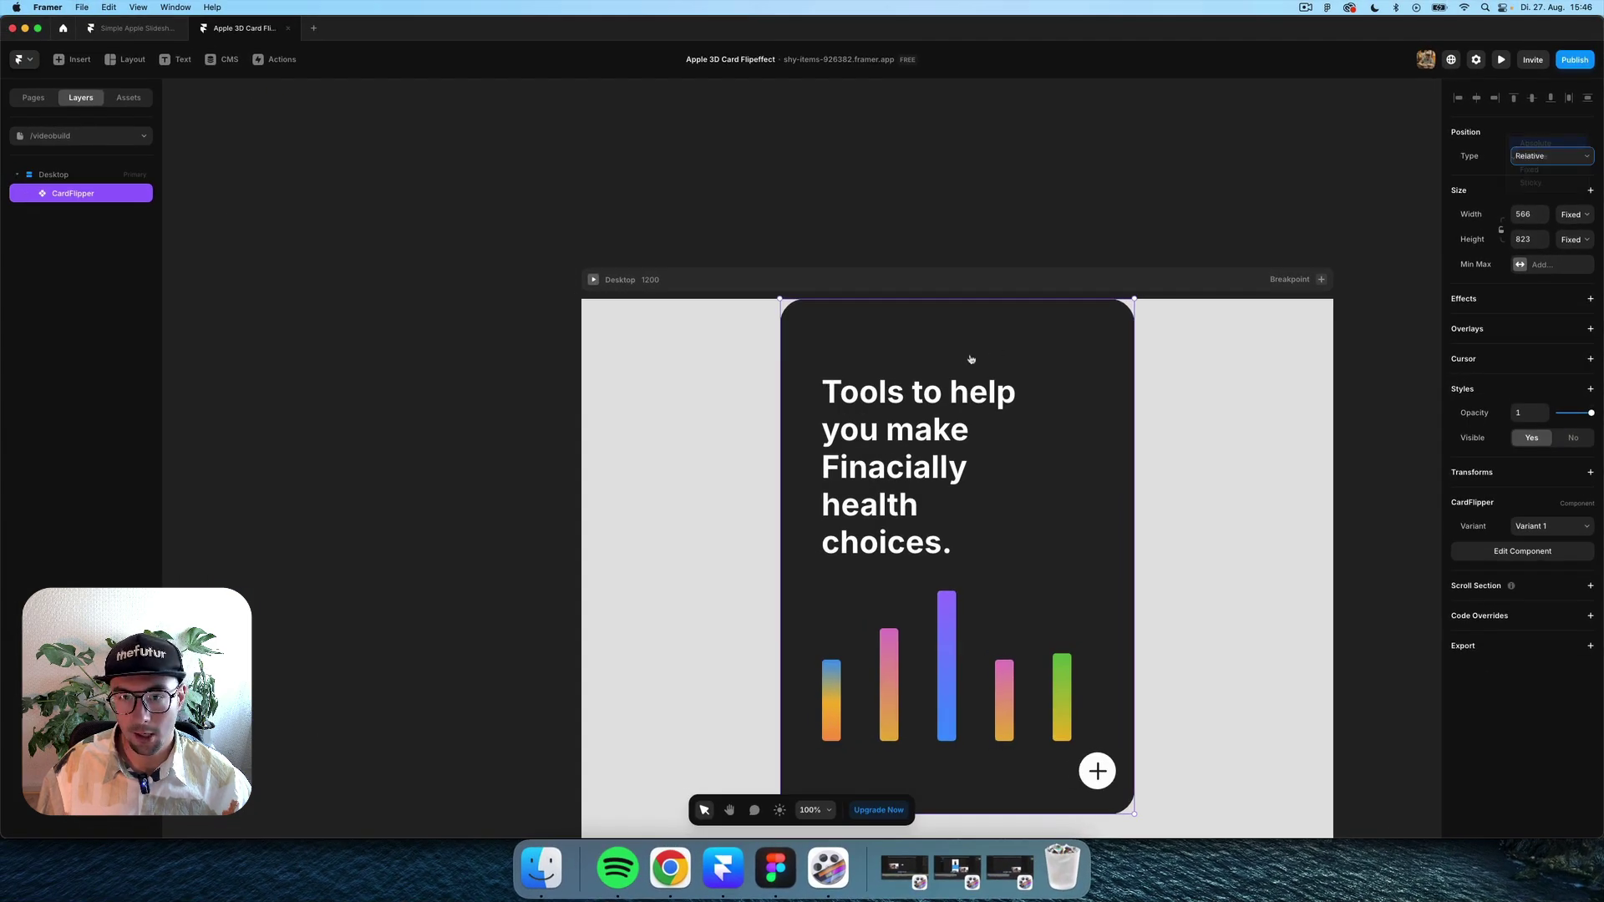
Make the CardFlipper instance Absolute and move it down to about 129 from the Desktop frame's upper edge, horizontally centred.
drag(967, 361, 958, 446)
scroll(961, 468, down, 3)
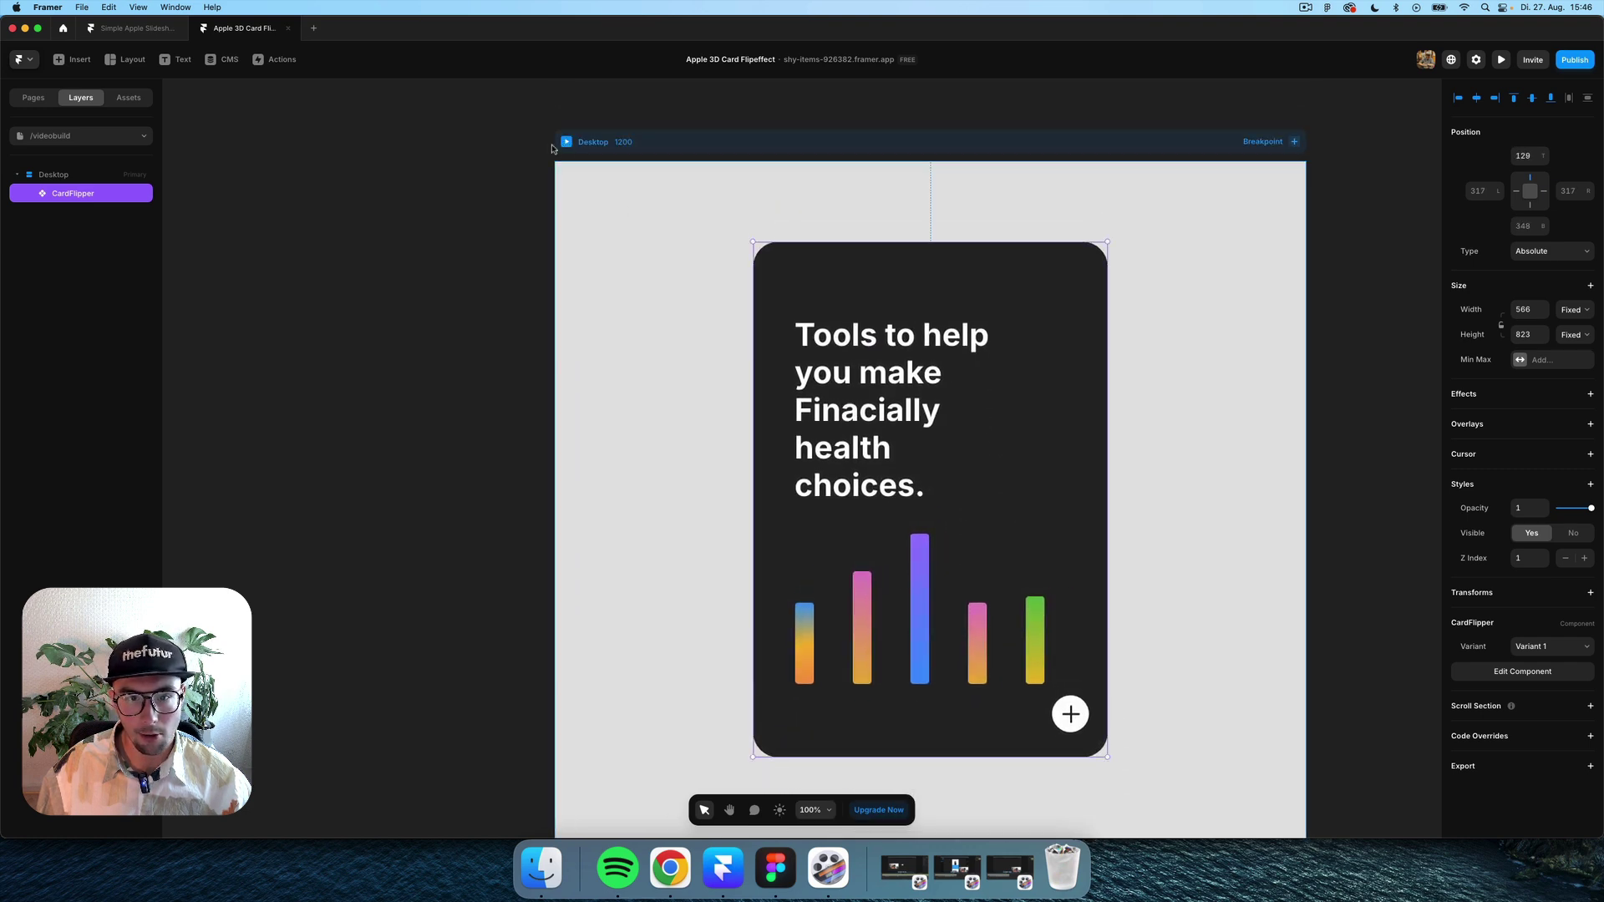
Preview the page and flip the card repeatedly between its front and back with the plus and close icons to test the transition.
key(super+p)
click(941, 586)
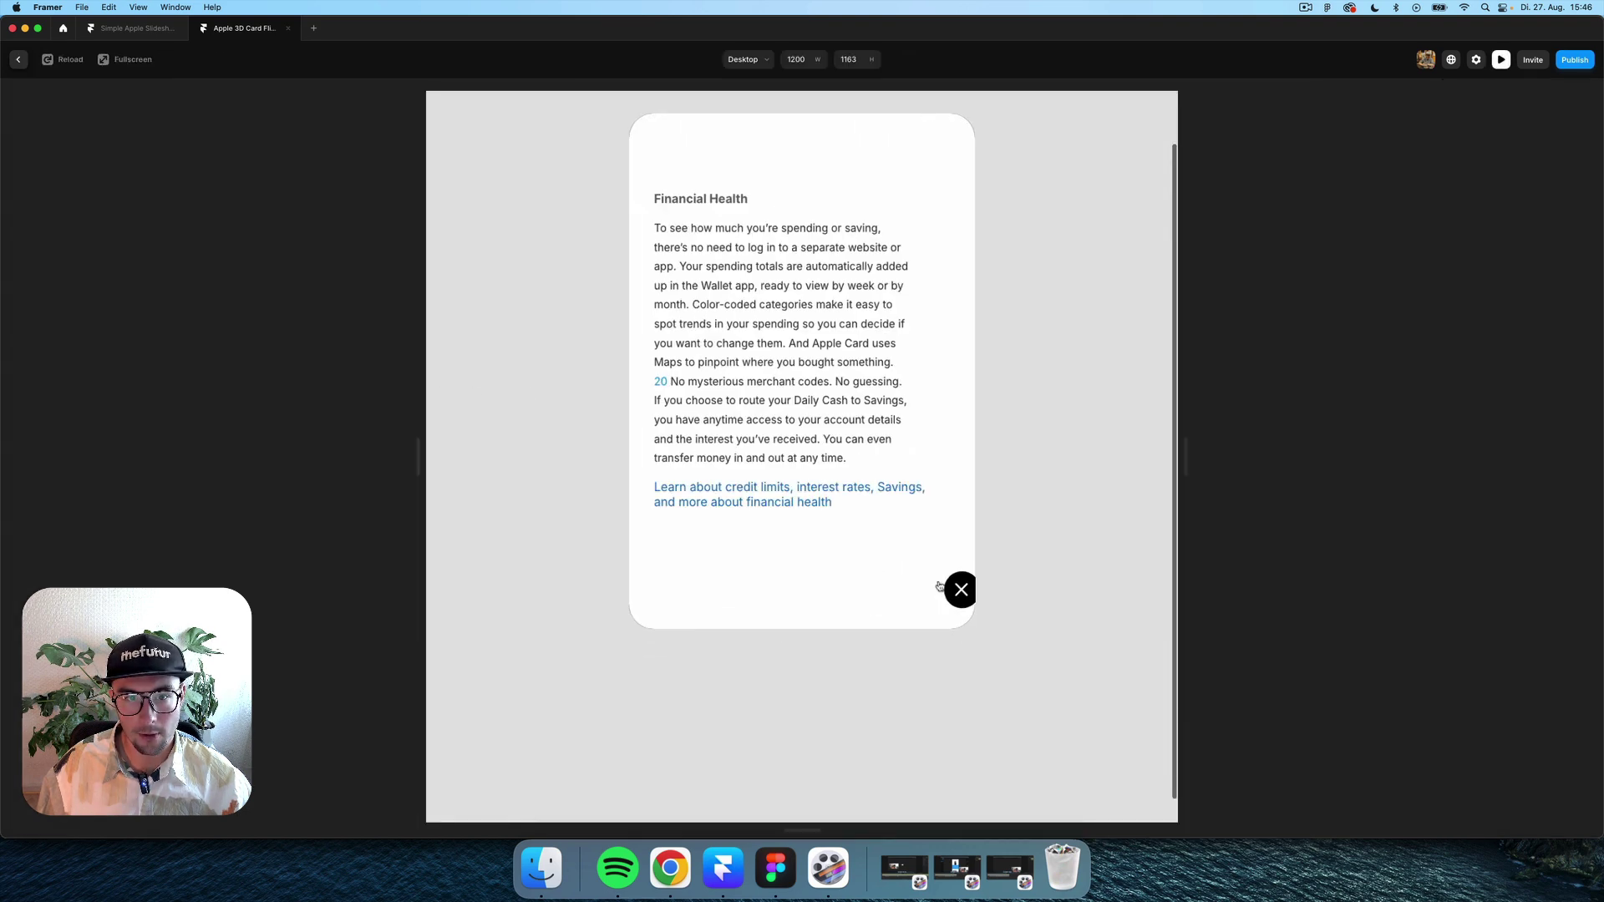
click(942, 585)
click(942, 585)
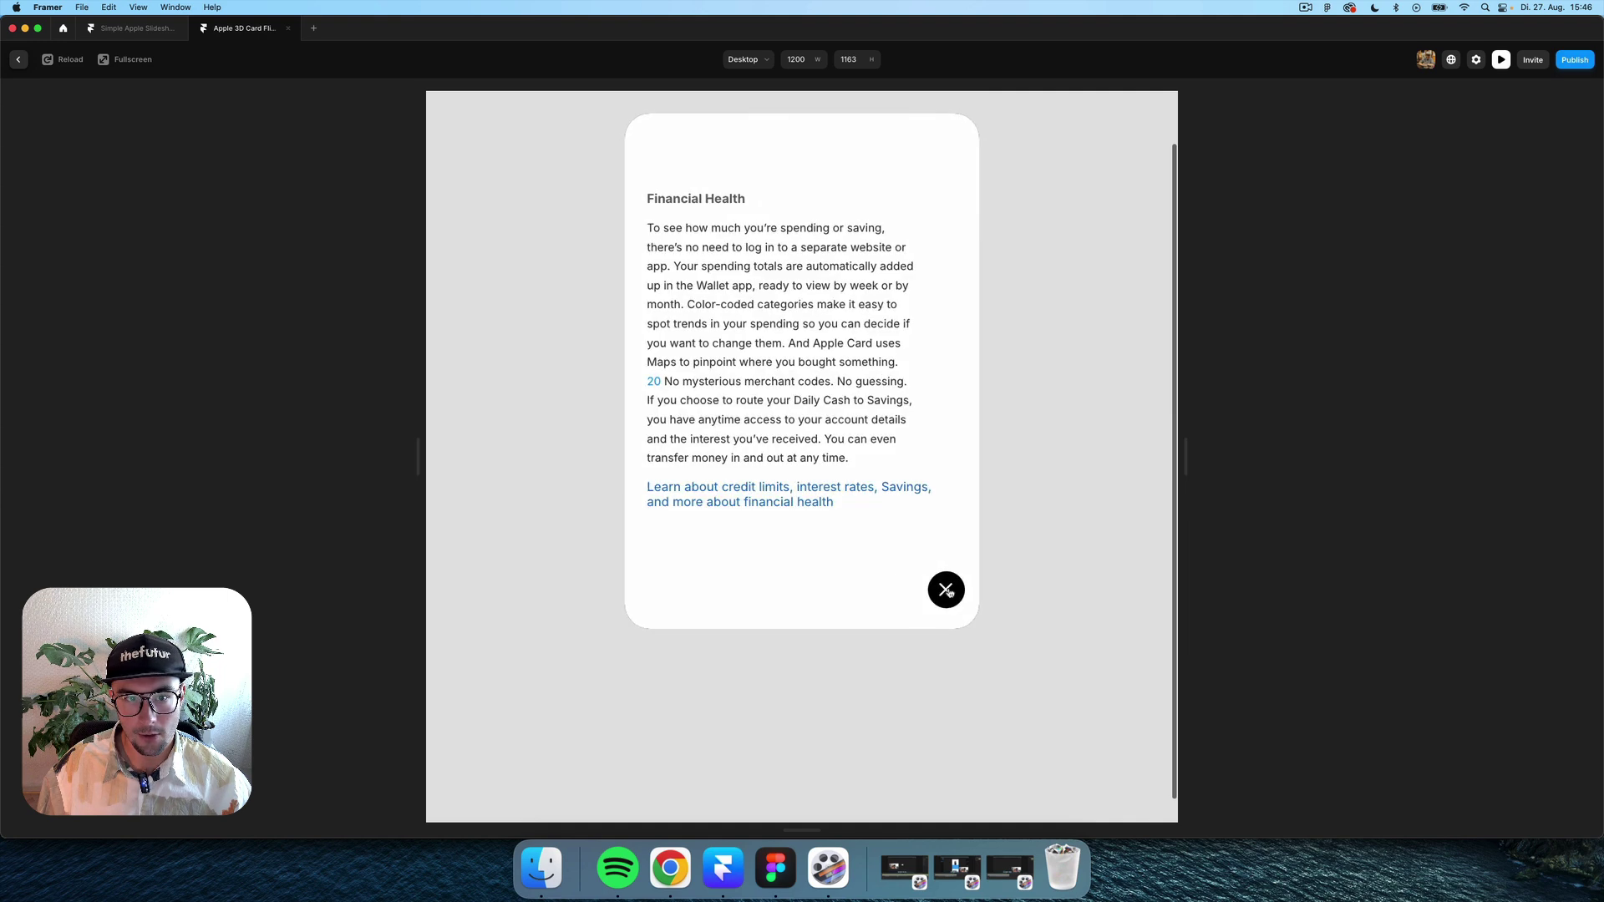
scroll(950, 592, up, 1)
click(940, 660)
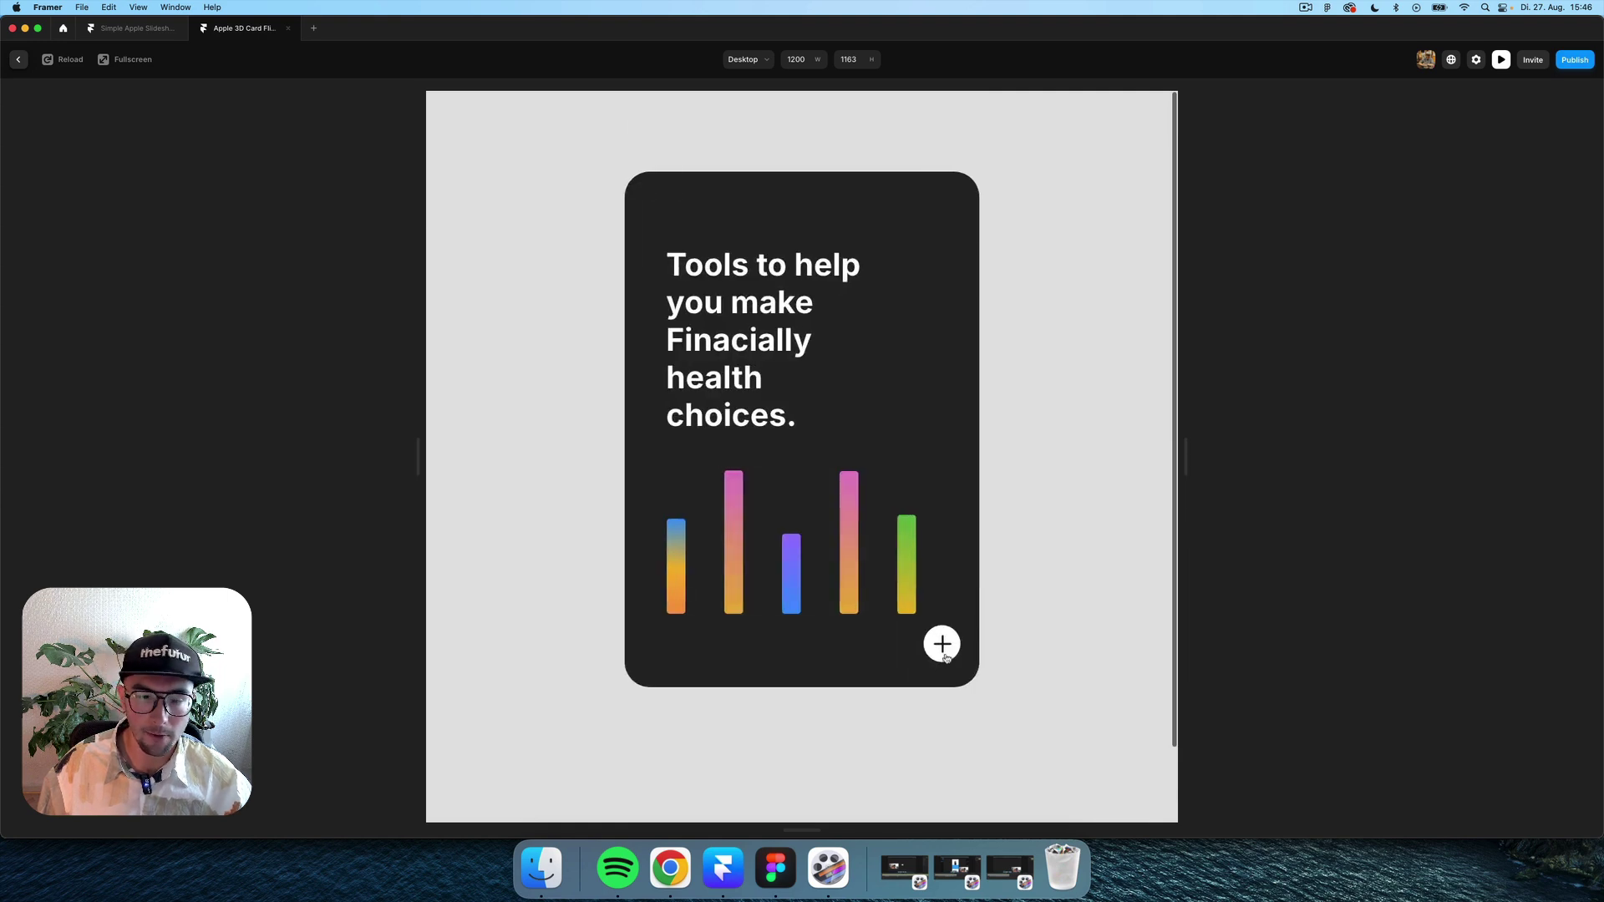
click(944, 656)
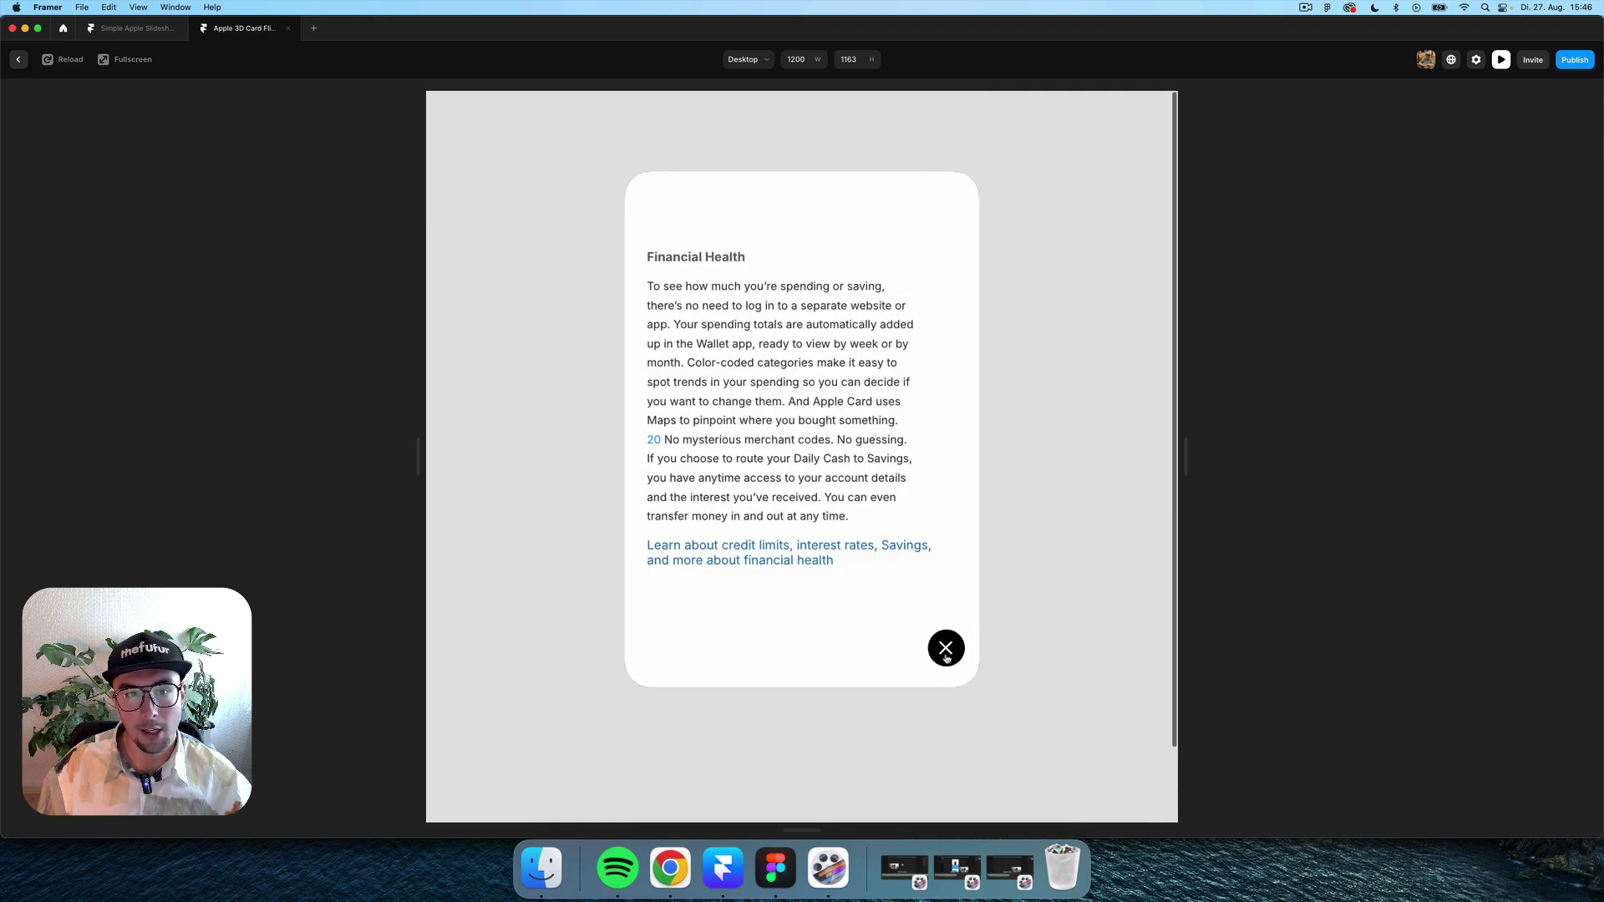
click(946, 658)
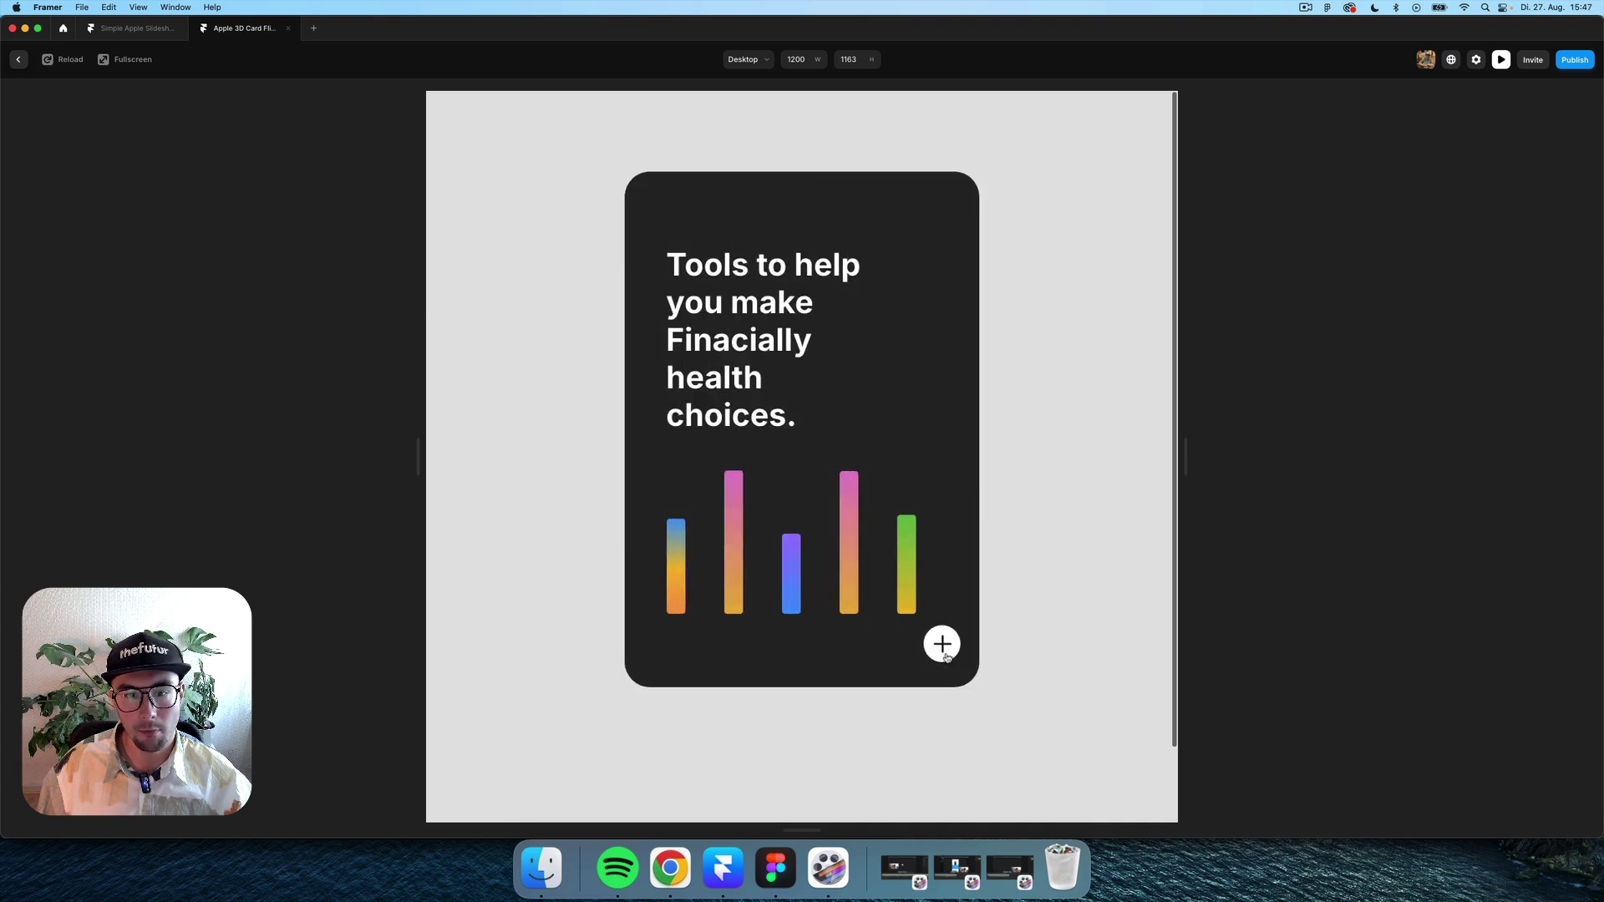
click(947, 657)
click(946, 650)
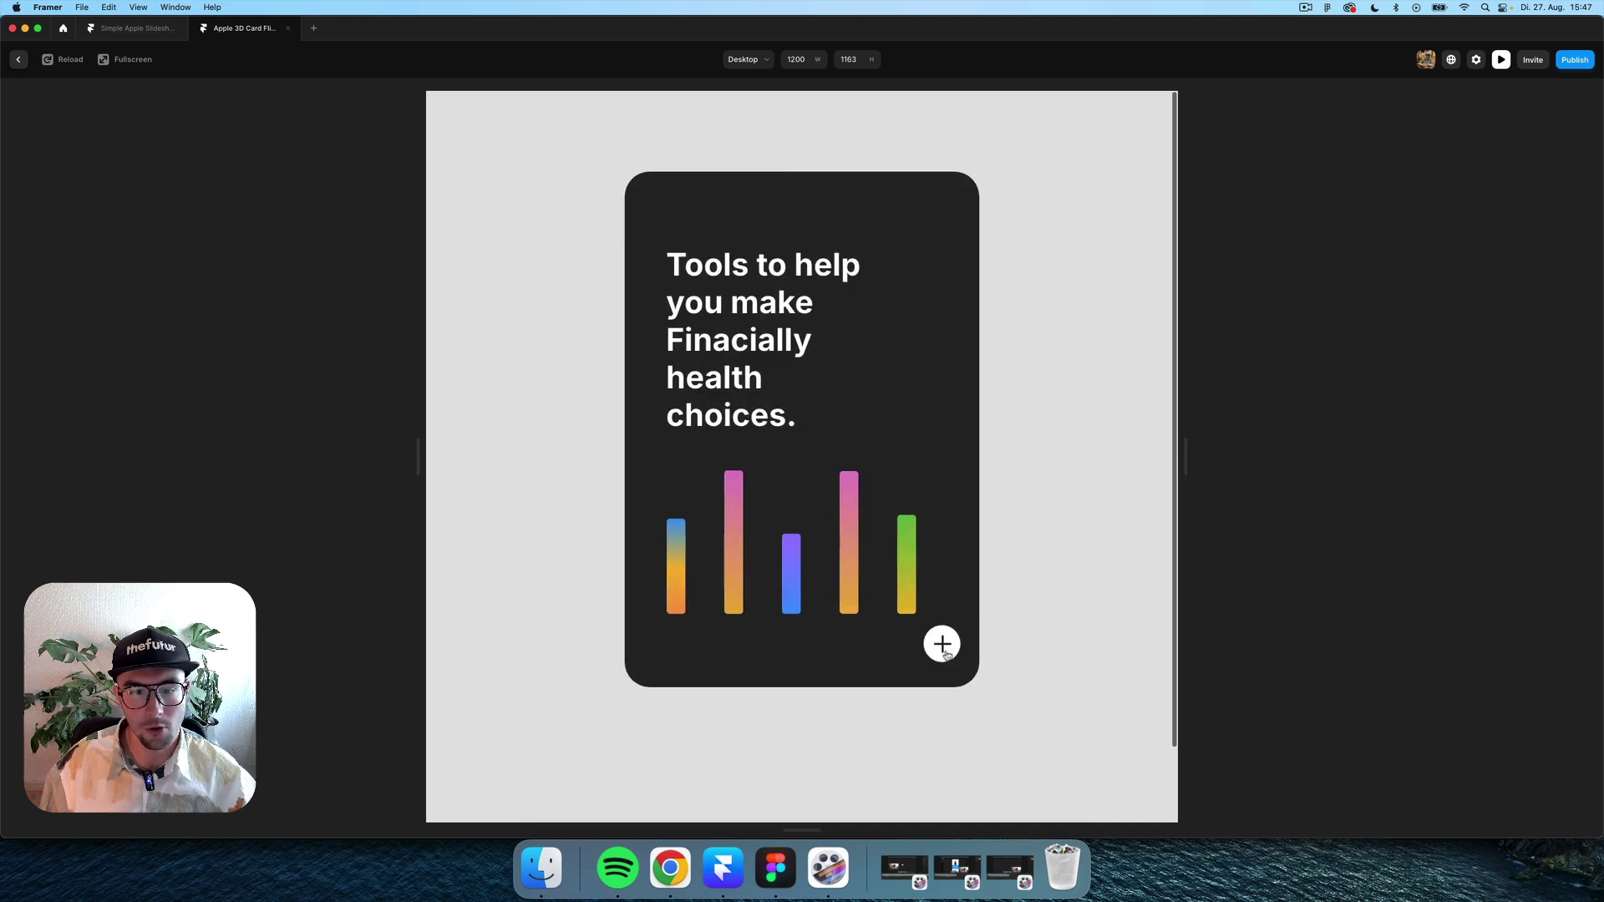
click(946, 650)
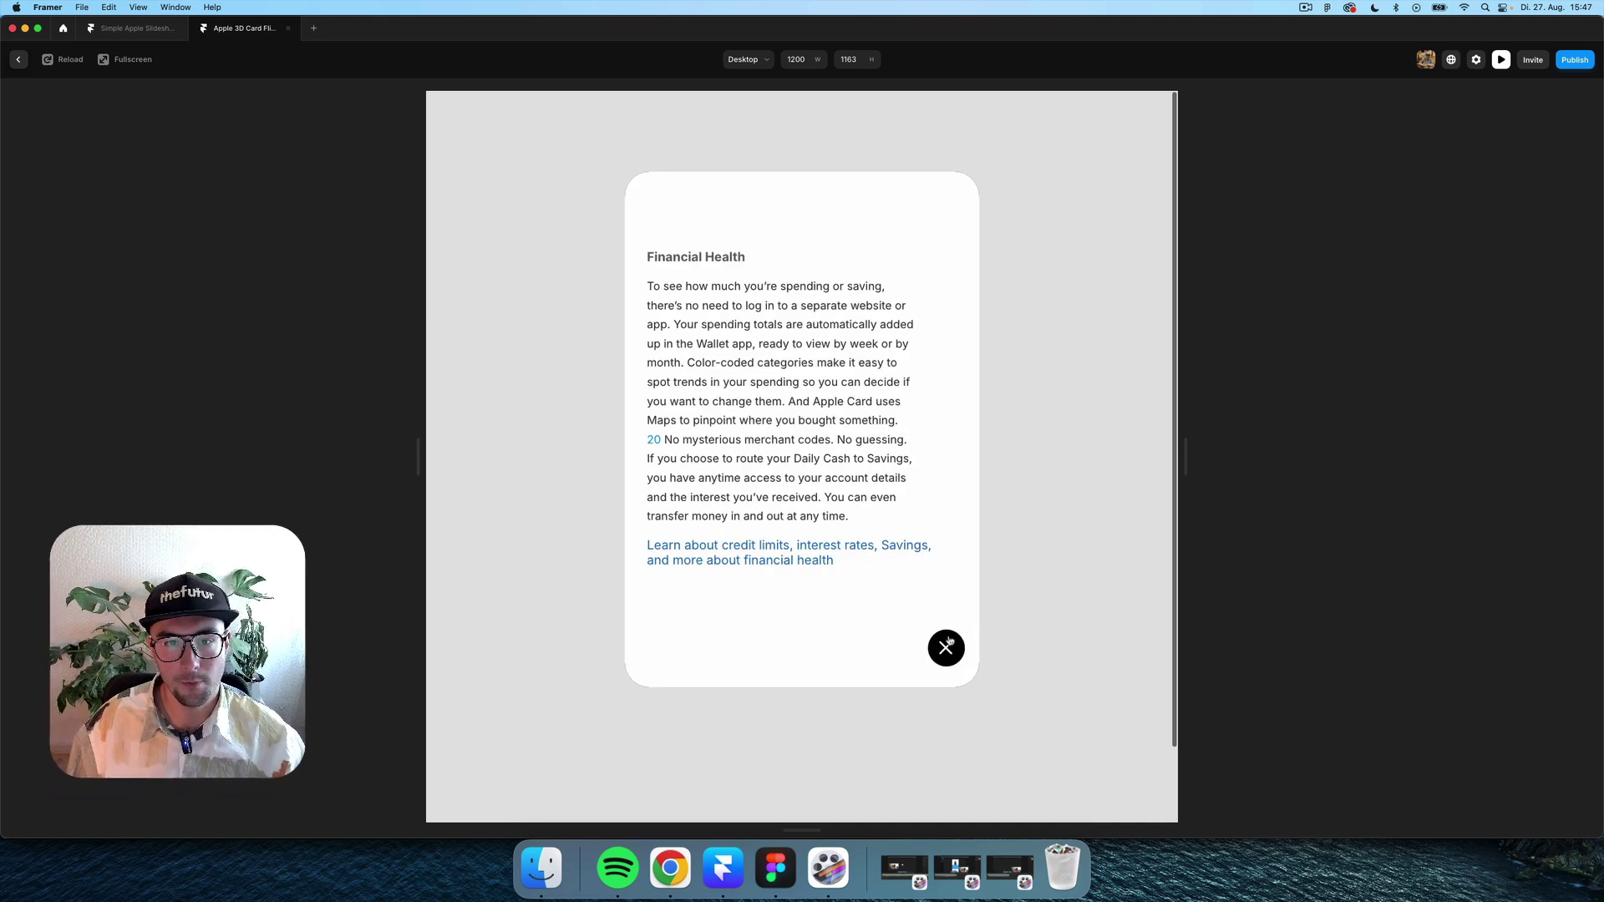